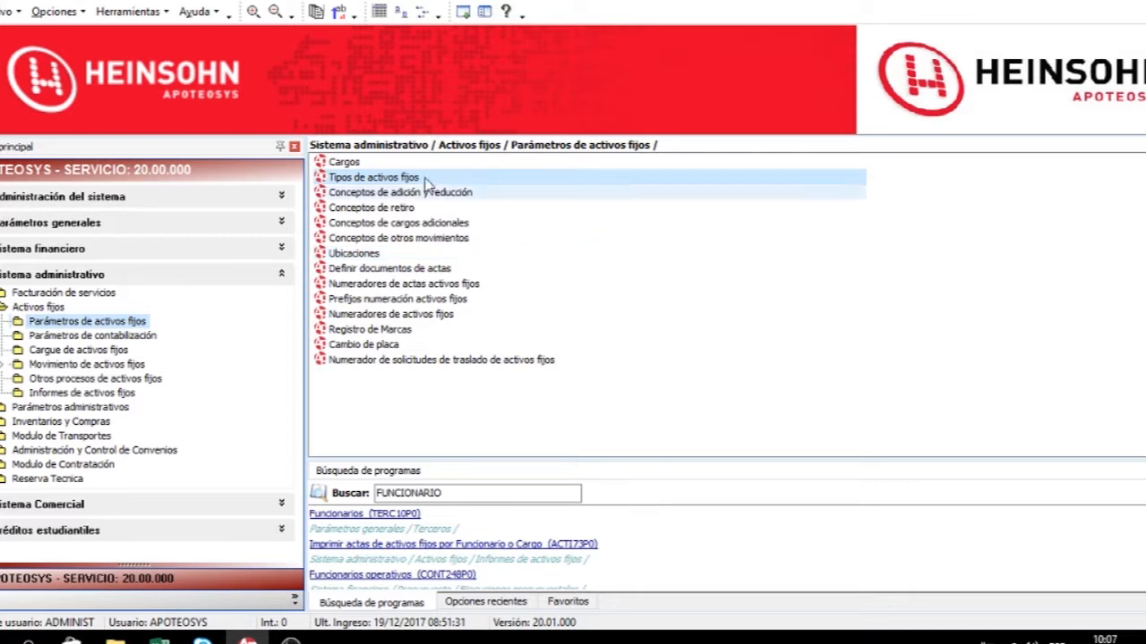
Open the Cargos fixed-asset parameters window and review the commands available in its menus.
left_click(341, 166)
double_click(343, 166)
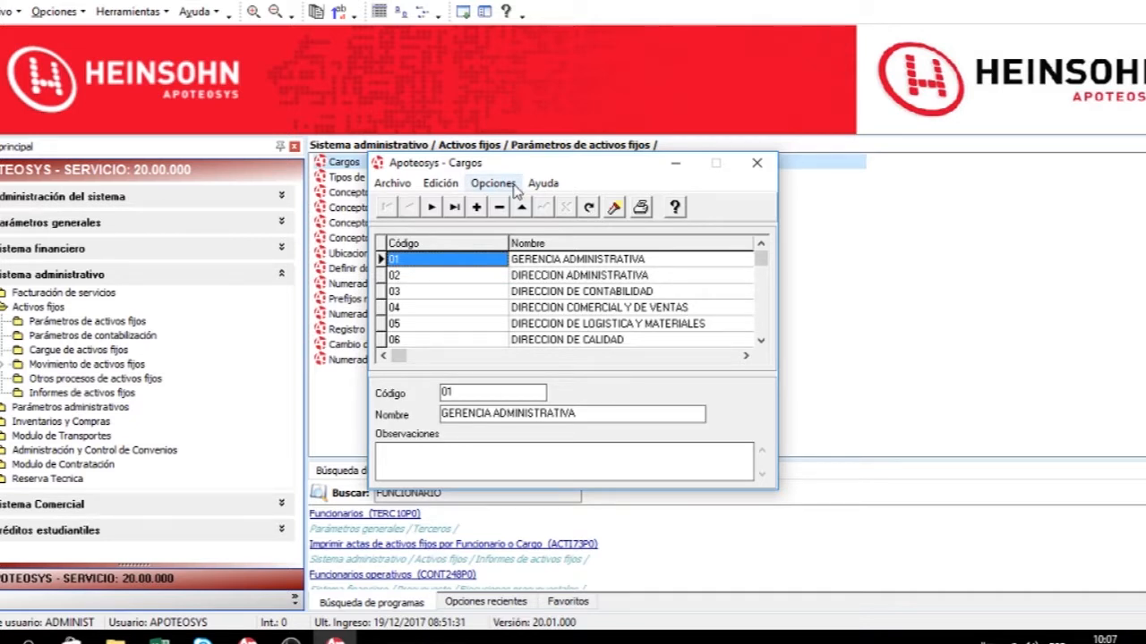
left_click(390, 183)
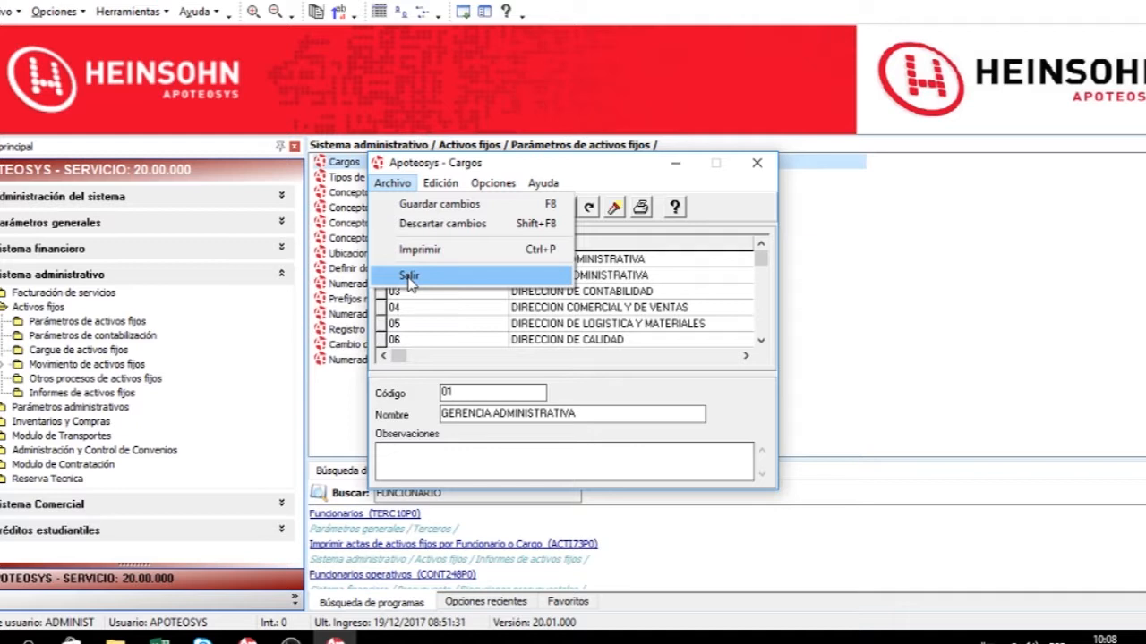
mouse_move(438, 185)
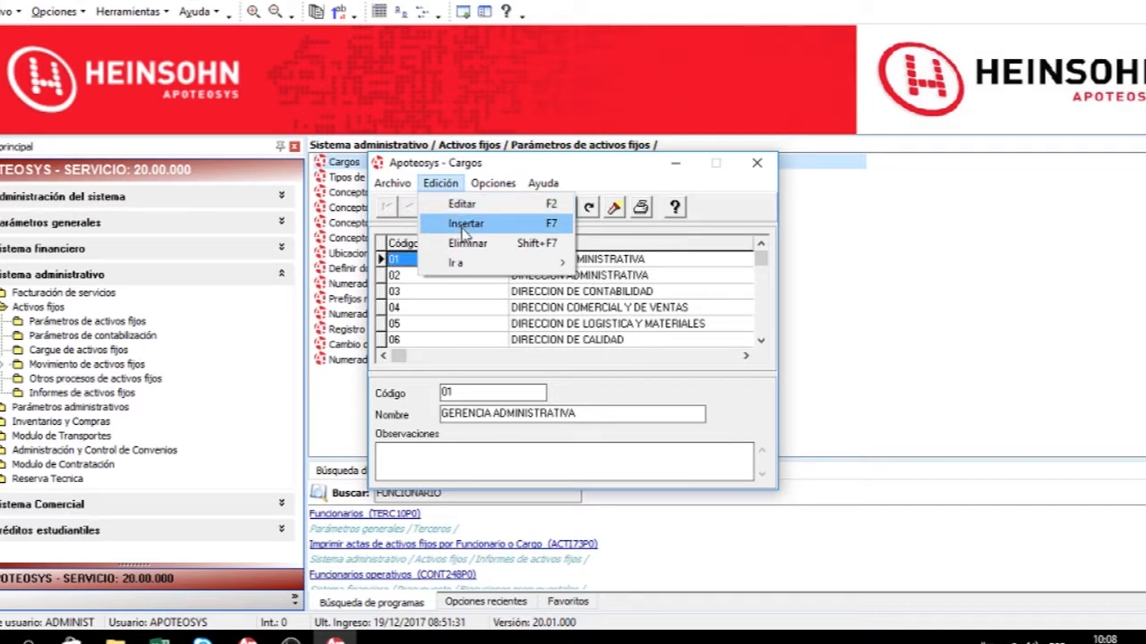
mouse_move(455, 261)
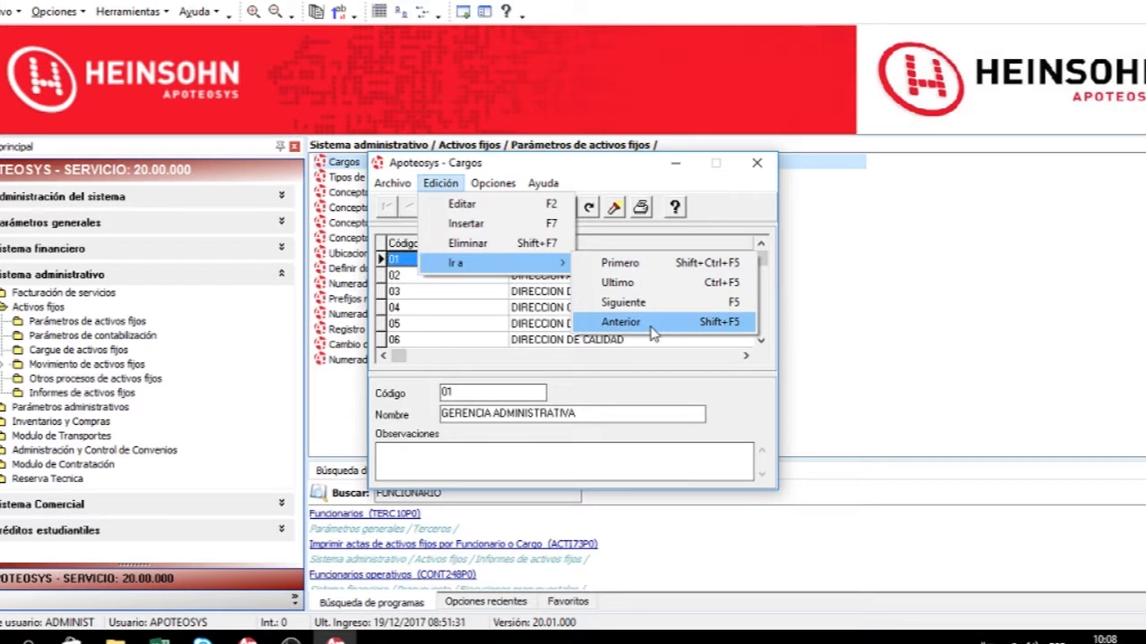
mouse_move(506, 191)
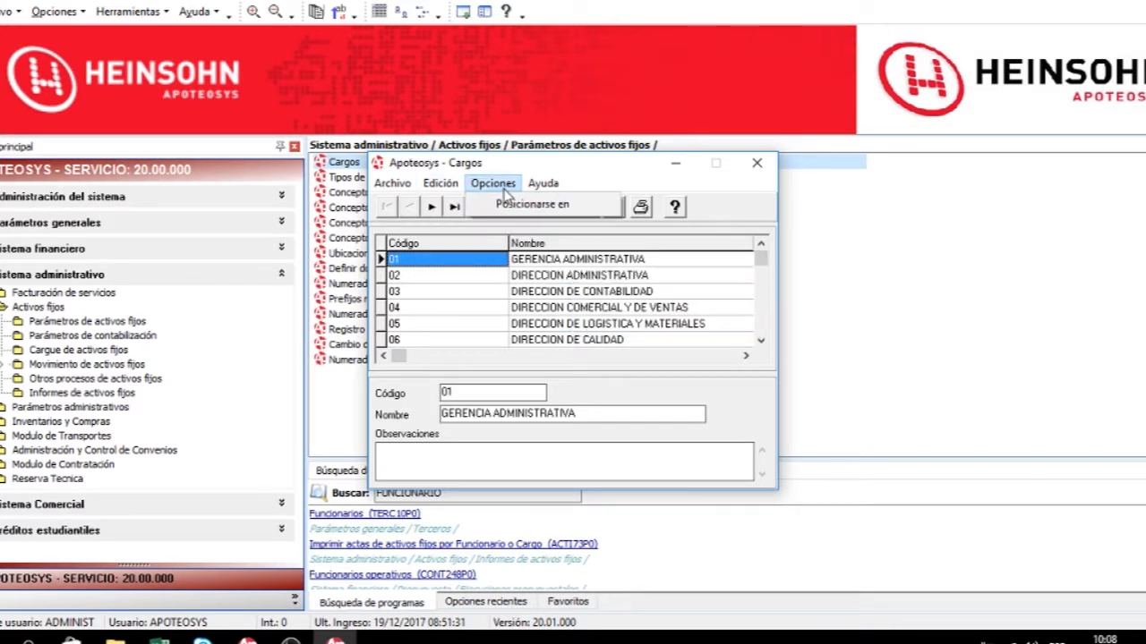
left_click(756, 211)
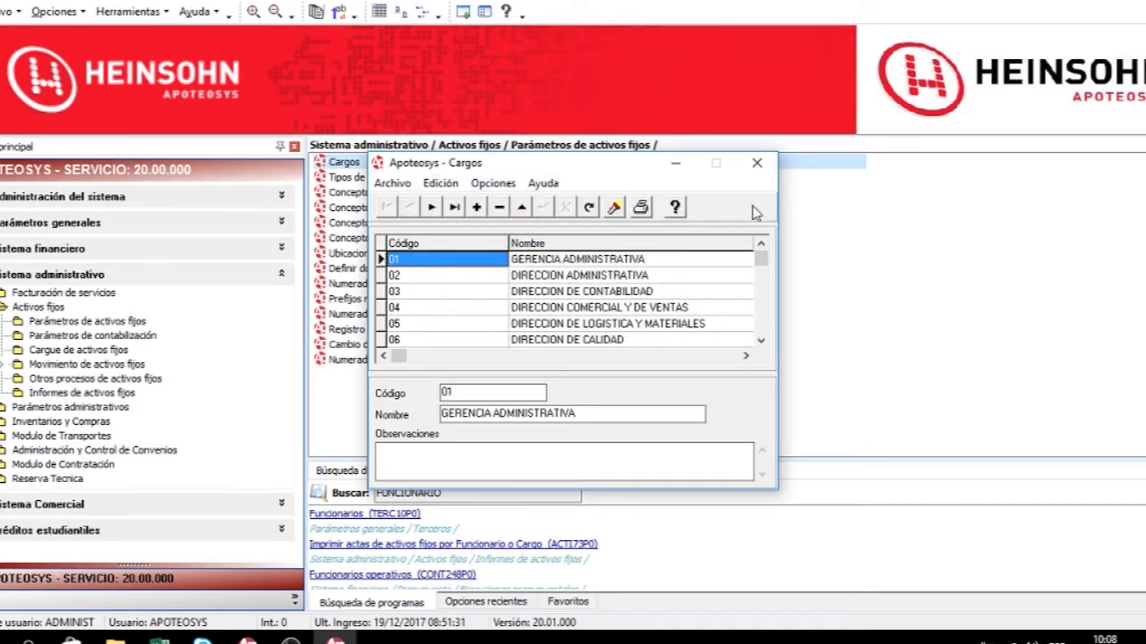
Insert a new position with code ALFA and name GERENCIA GENERAL, and save it.
left_click(477, 209)
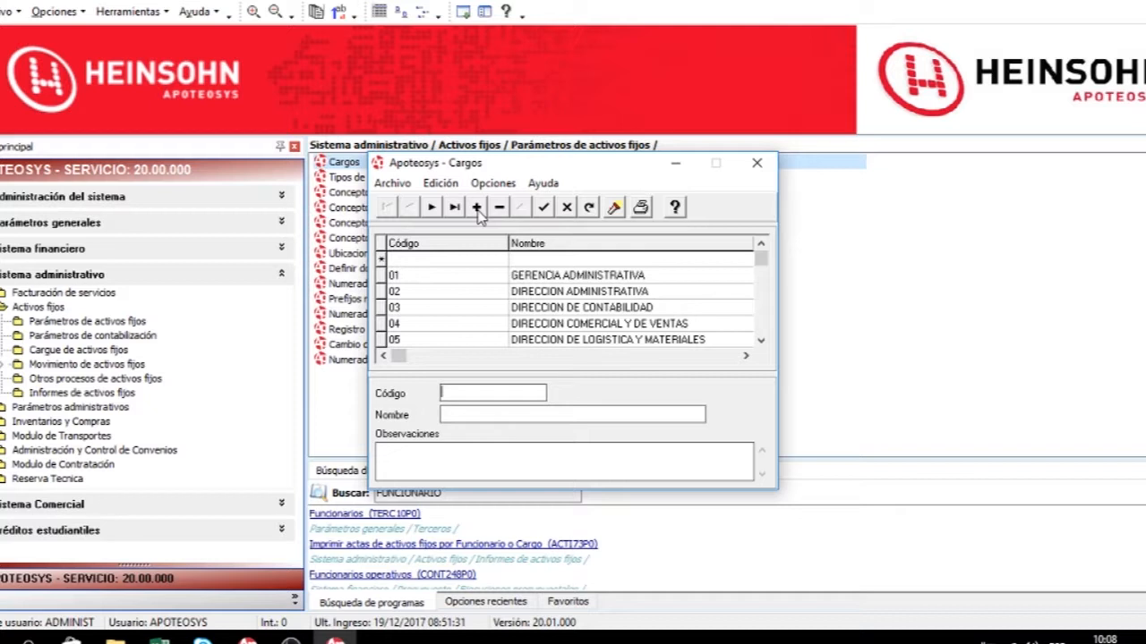
type("ALFA")
key("Tab")
type("GERE")
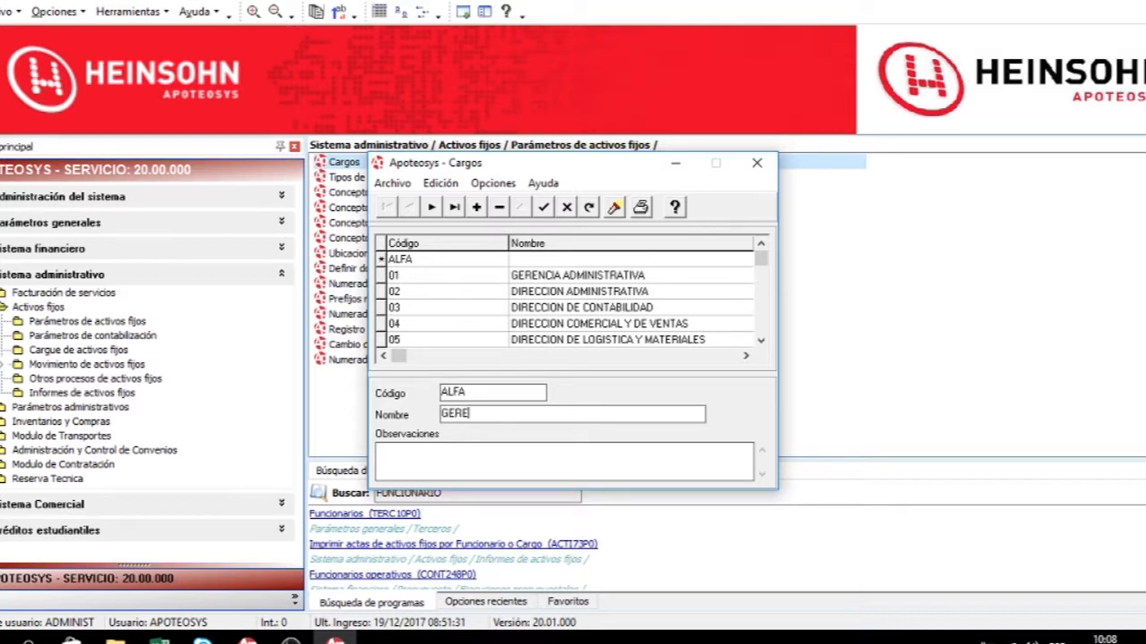
type("NCIA GENERAL")
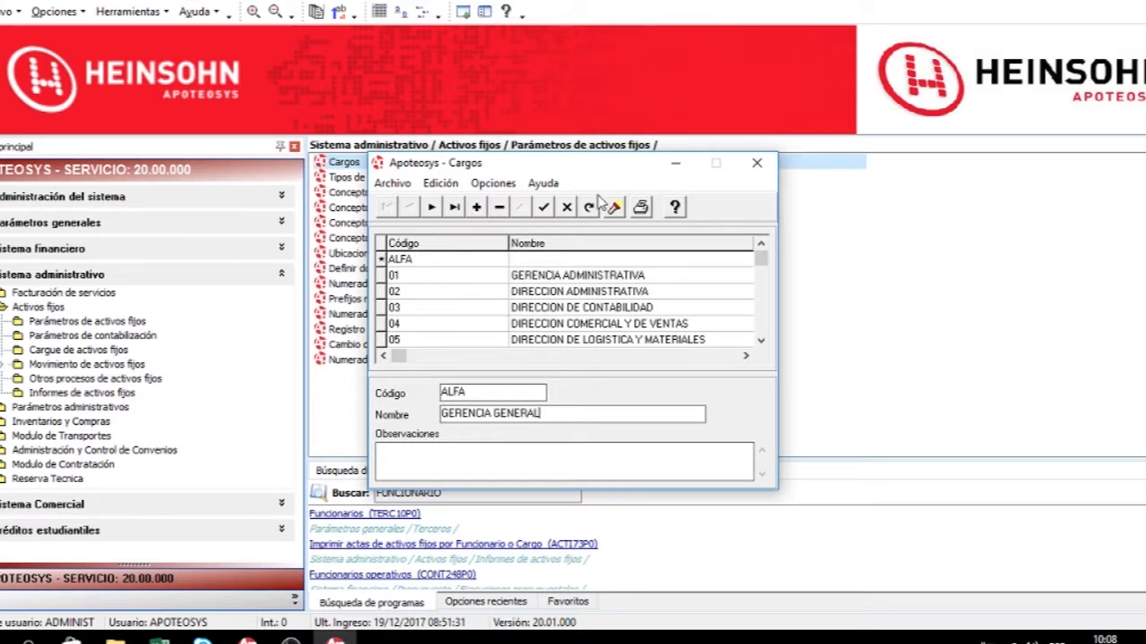
left_click(542, 213)
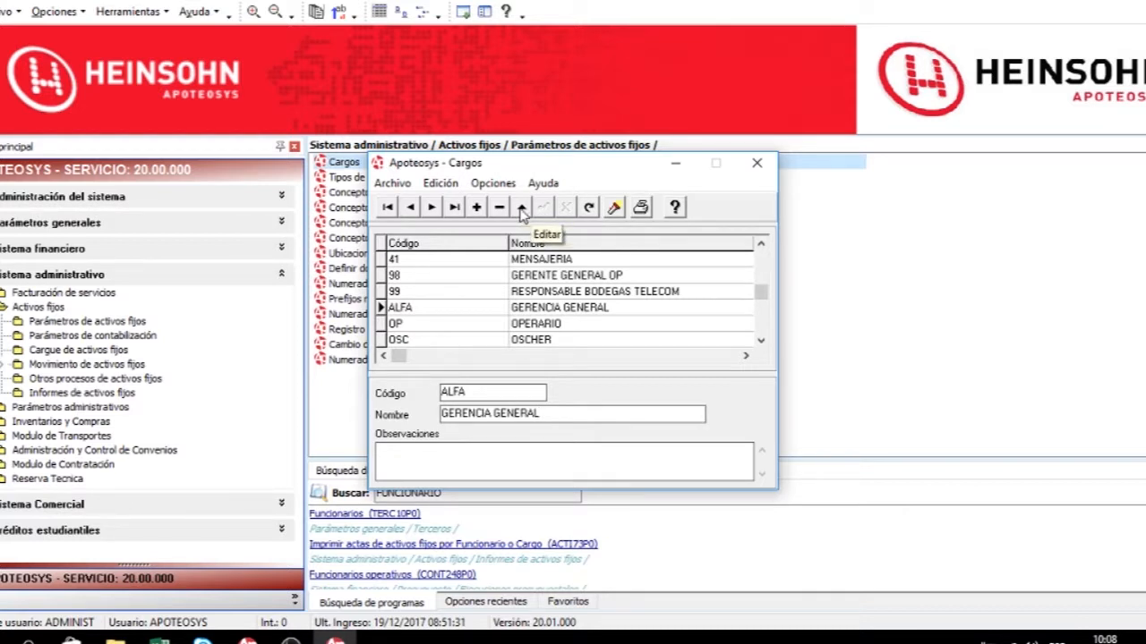
Edit the ALFA position, setting its name to GERENCIA GENERAL OP and observations to OBS, and save.
left_click(521, 211)
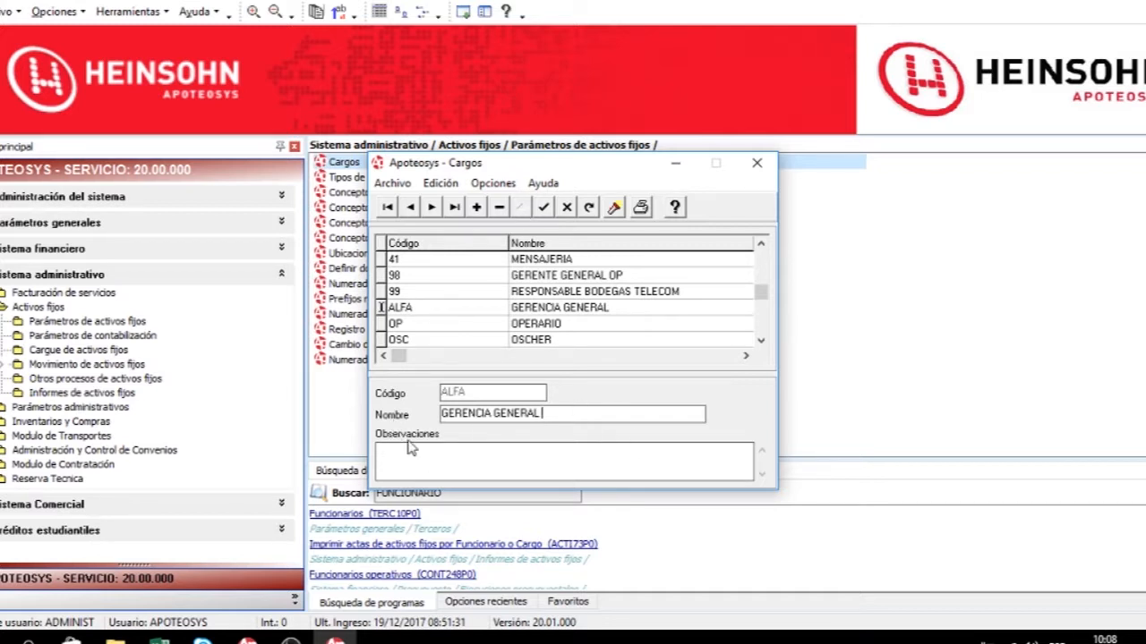
type("OP")
left_click(579, 457)
type("OBS")
left_click(545, 207)
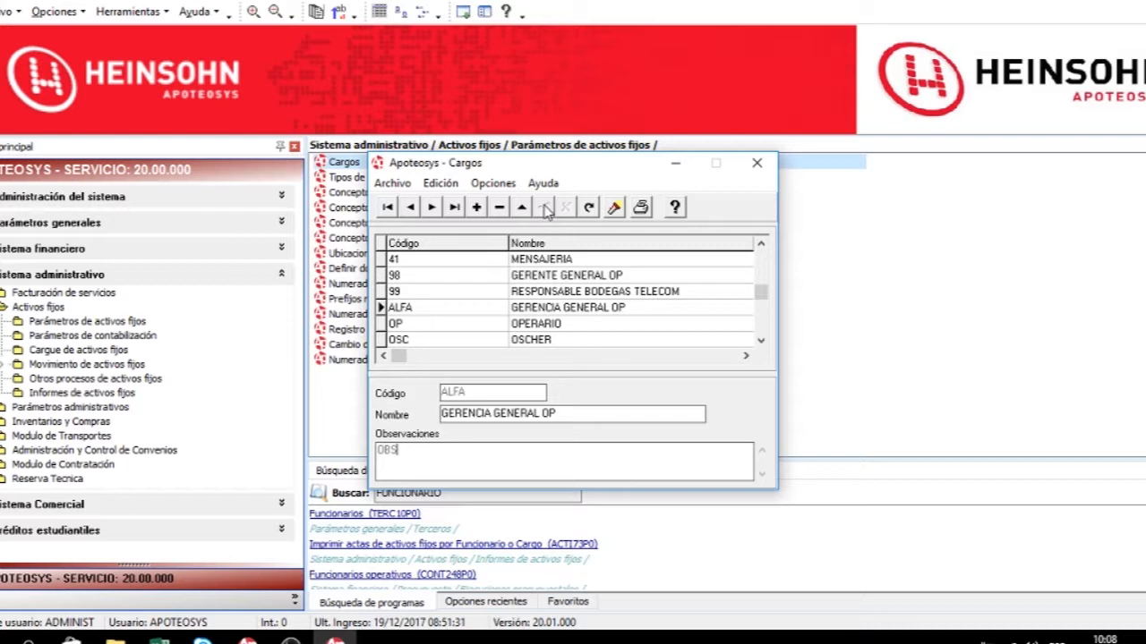
Locate the ALFA position by searching codes ordered by Código with the pattern %FA% and accept.
left_click(616, 208)
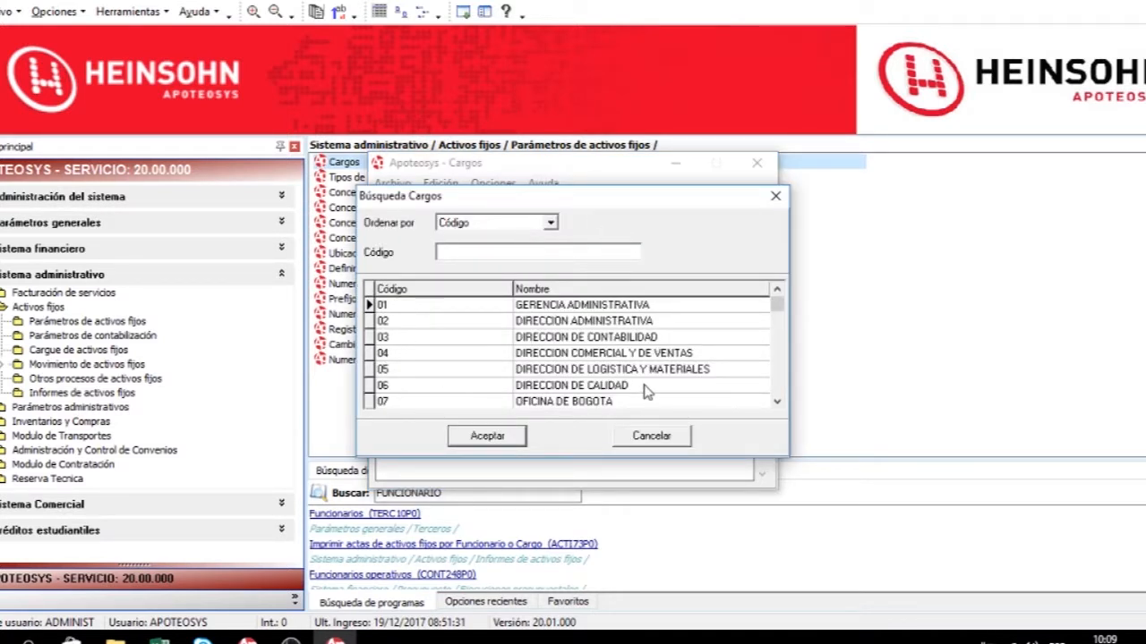
left_click(498, 225)
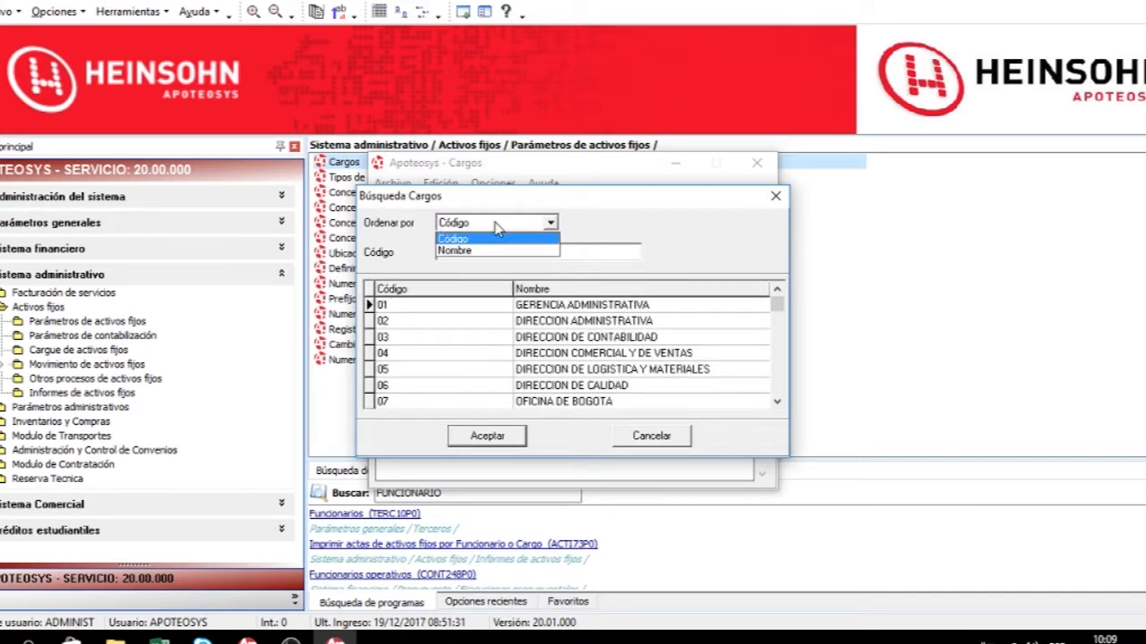
left_click(499, 225)
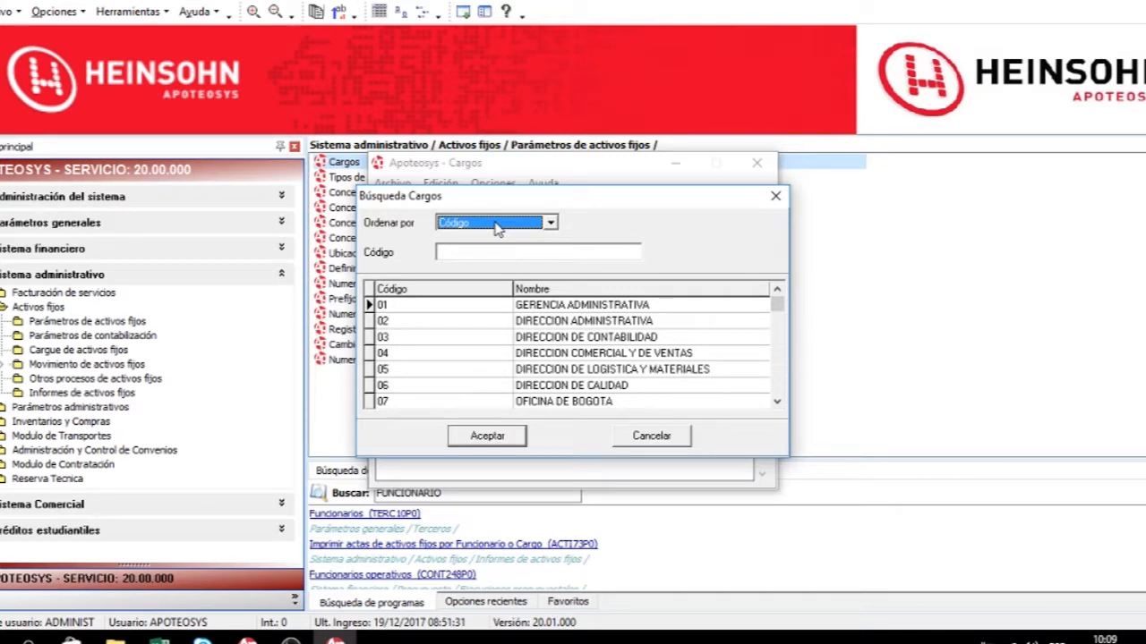
left_click(463, 252)
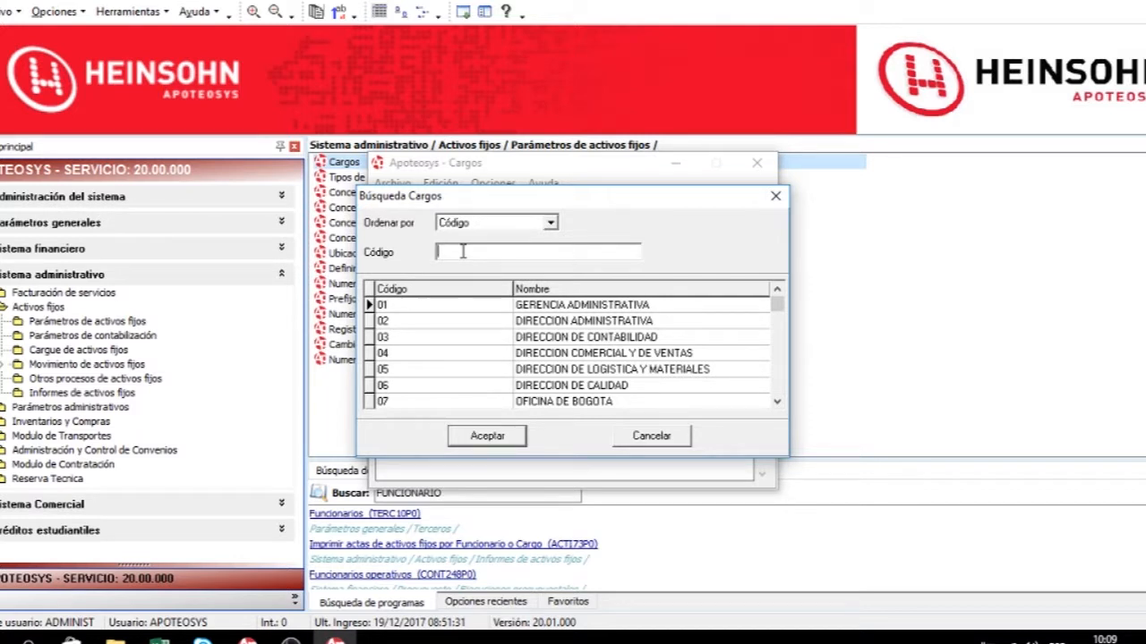
type("%%")
type("FA%")
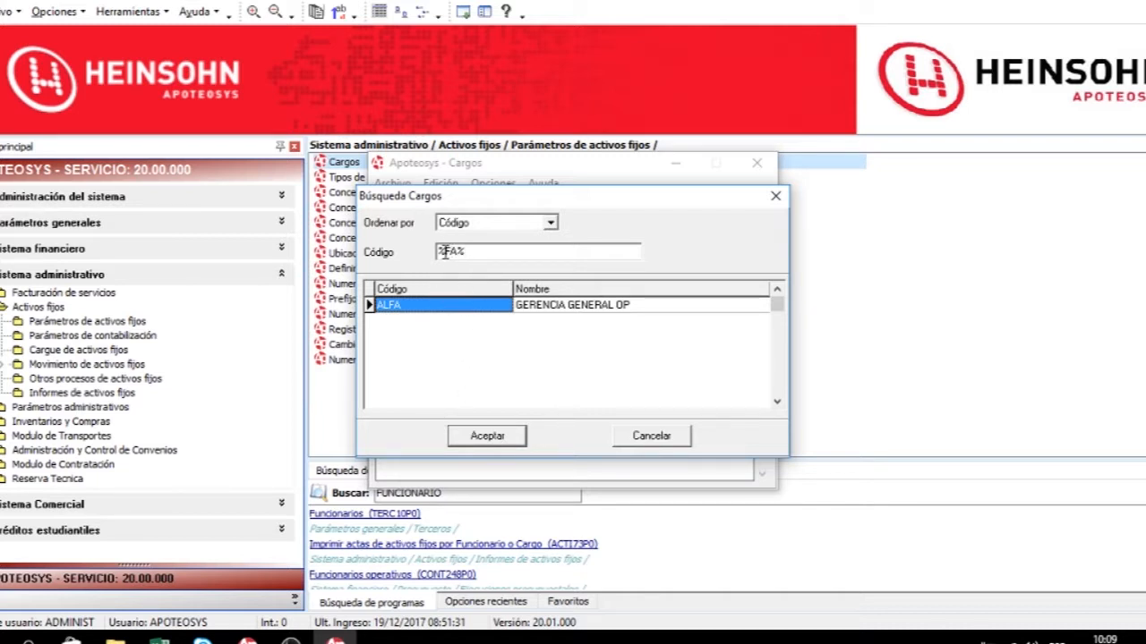
left_click_drag(445, 254, 459, 253)
left_click(486, 436)
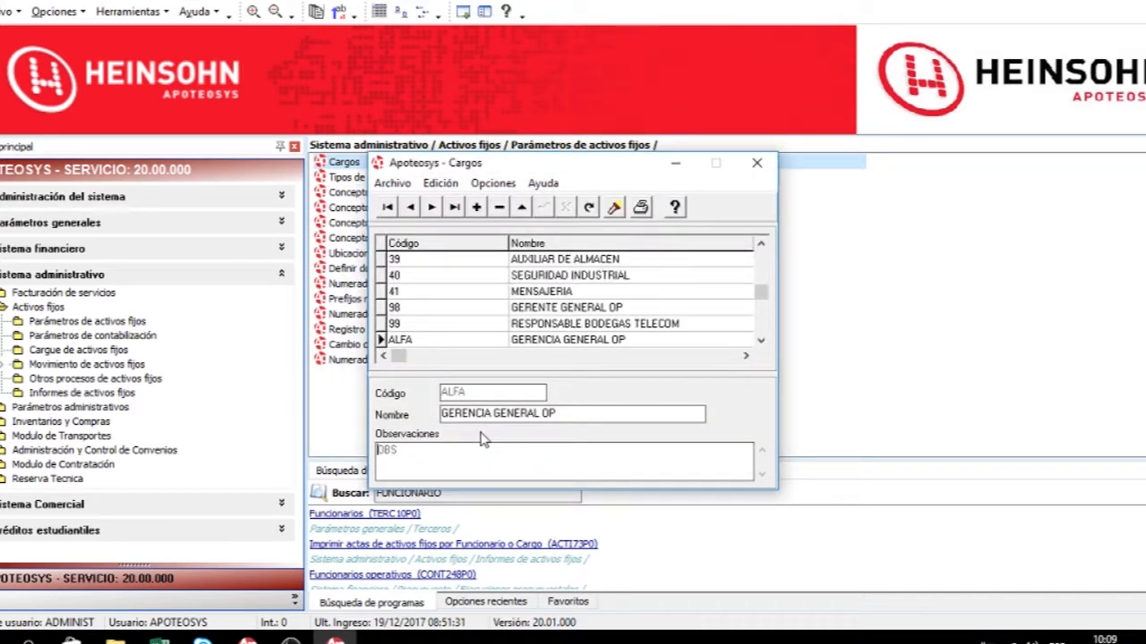
Preview the printed positions report, scrolling through it, and close the preview.
left_click(641, 208)
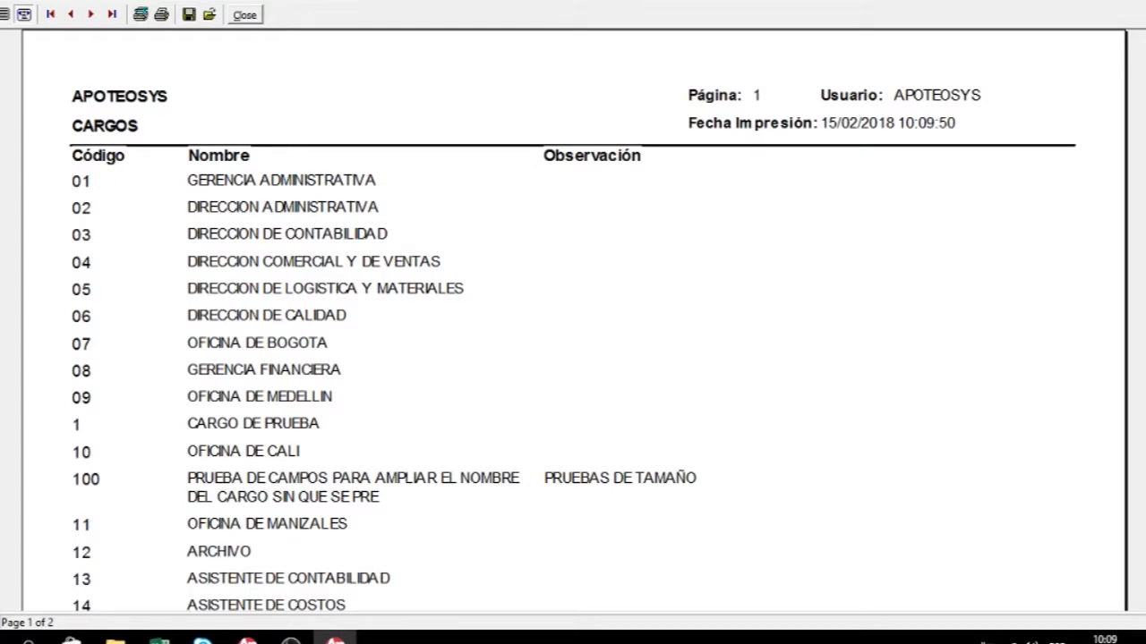
scroll(573, 322, "down", 10)
scroll(573, 322, "down", 3)
scroll(573, 323, "up", 15)
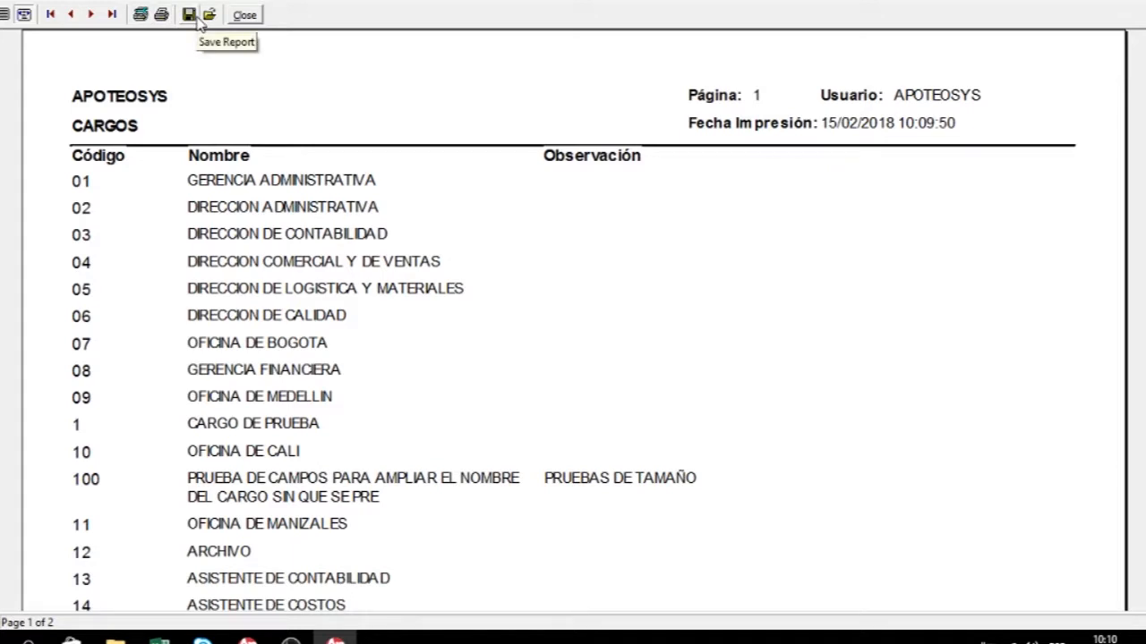
left_click(244, 14)
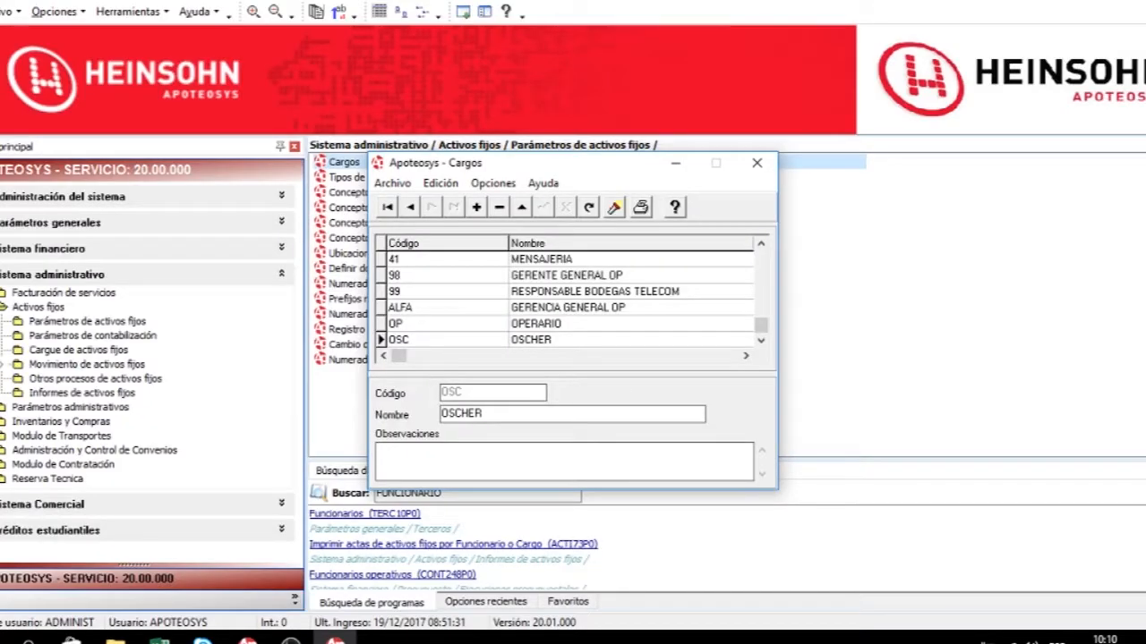
Close the Cargos window and open the Funcionarios program from the program search results.
left_click(757, 164)
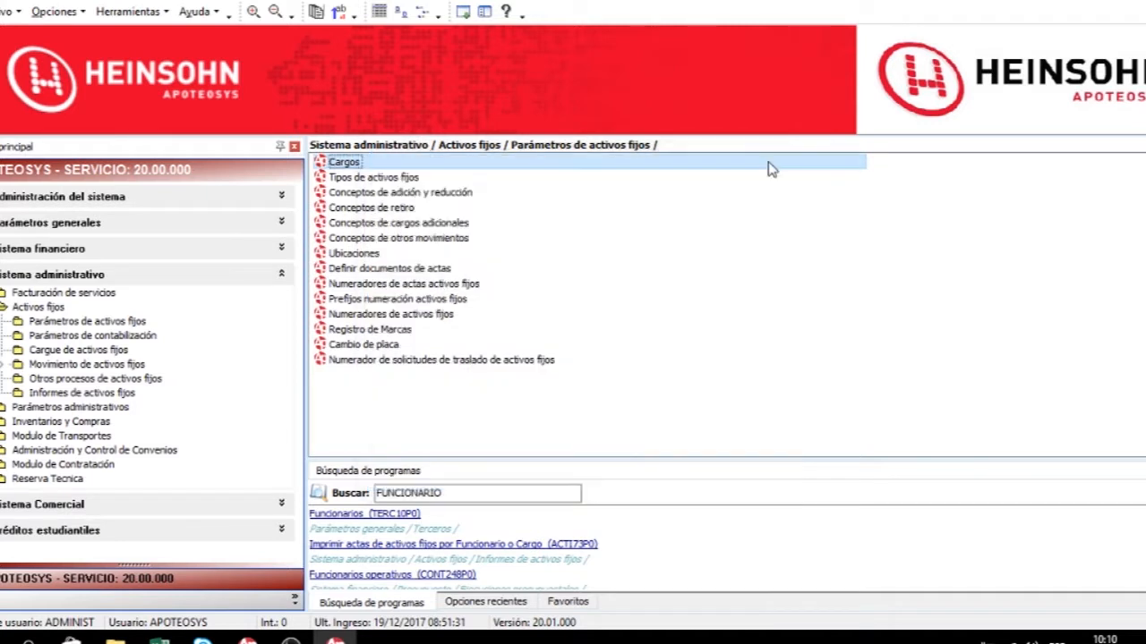
left_click(485, 493)
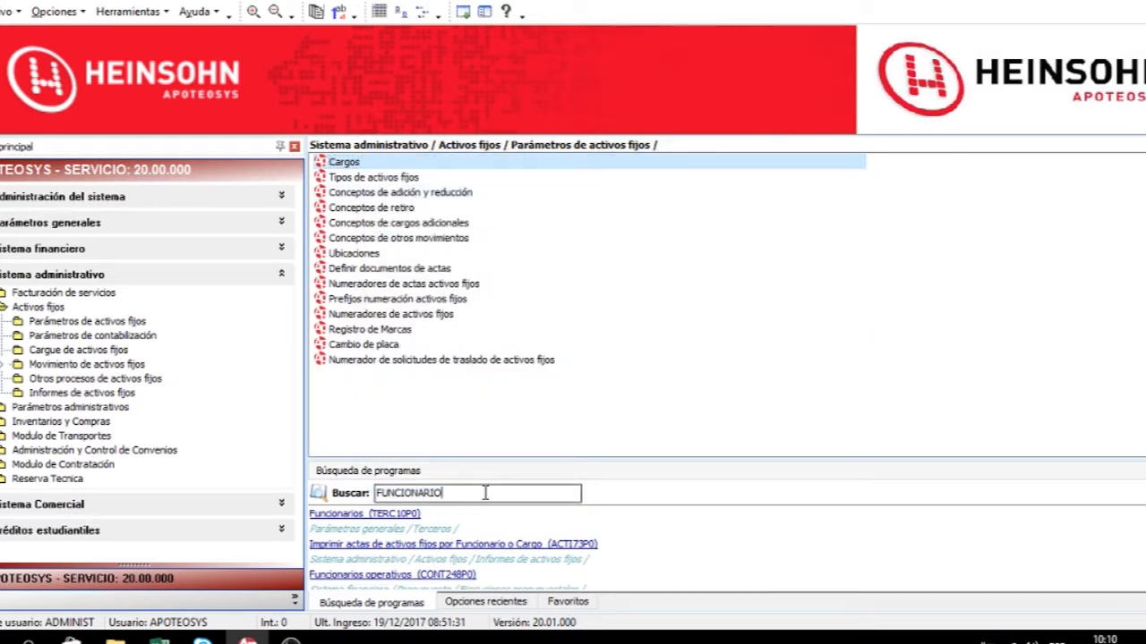
left_click(374, 519)
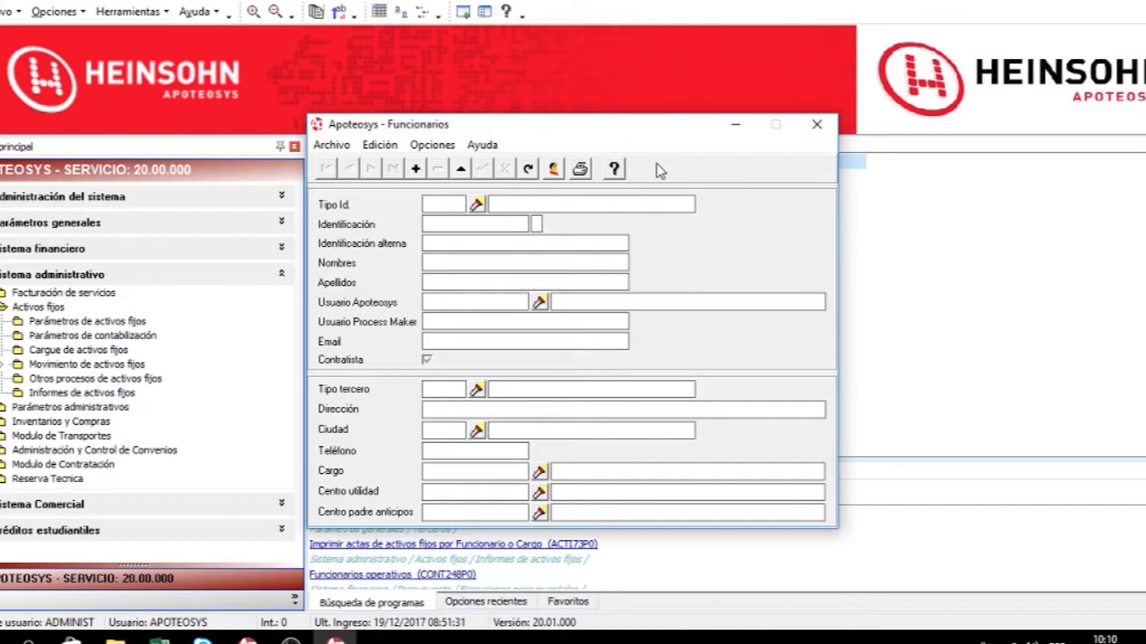
List all registered officials in the officials search dialog and cancel it.
left_click(553, 174)
left_click(529, 208)
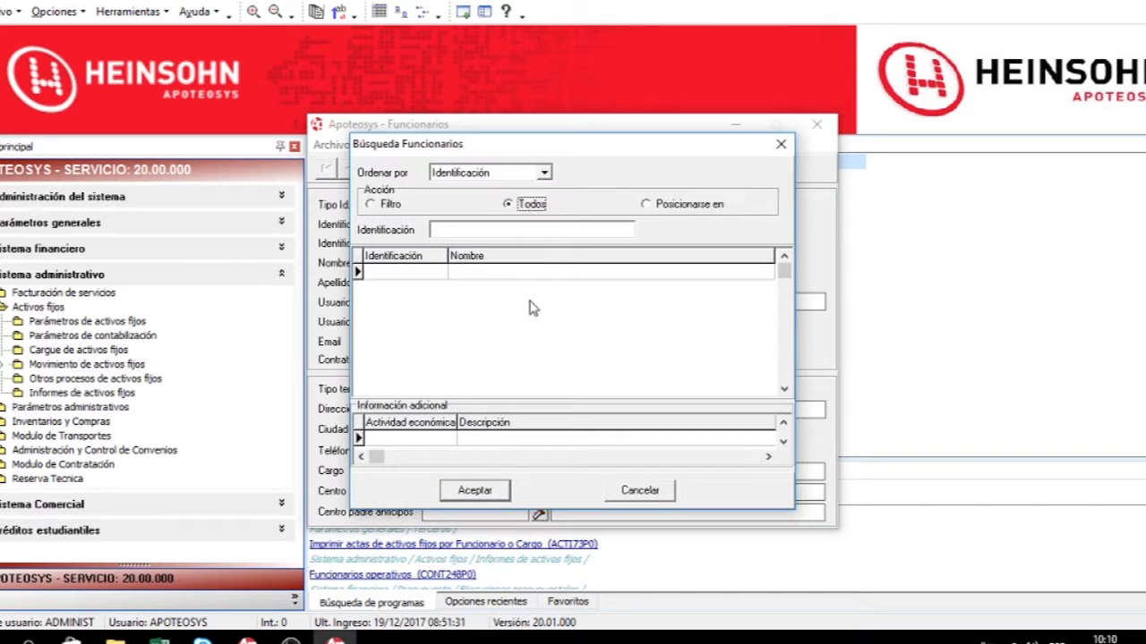
left_click(537, 303)
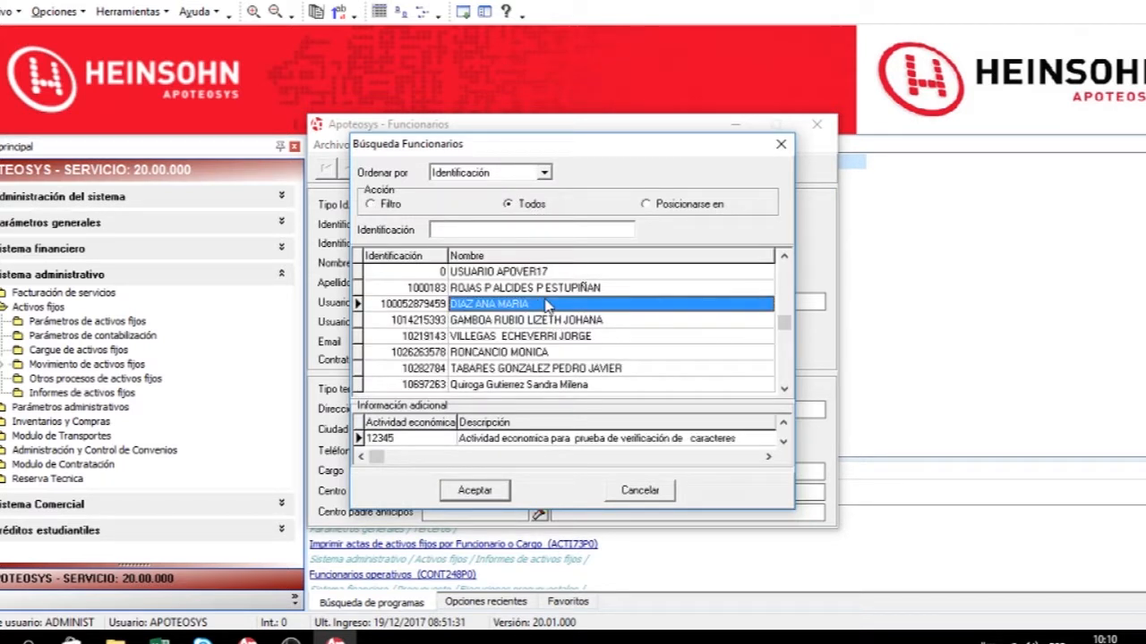
left_click(637, 495)
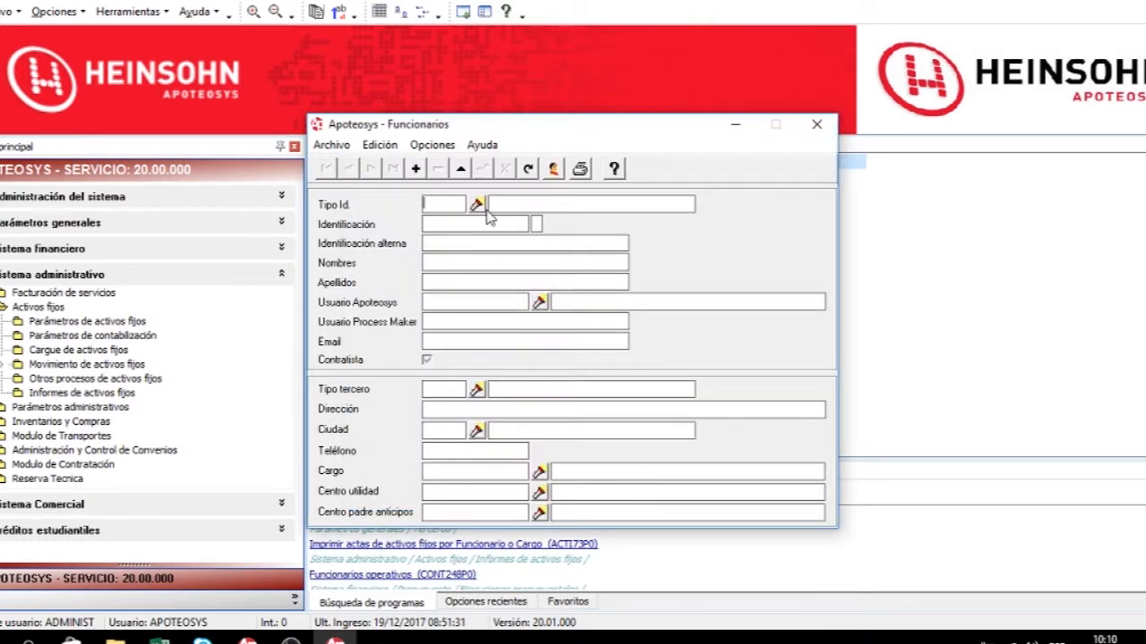
Insert a new official with ID type CC, entering the identification number, first names and surnames.
left_click(416, 170)
type("CC")
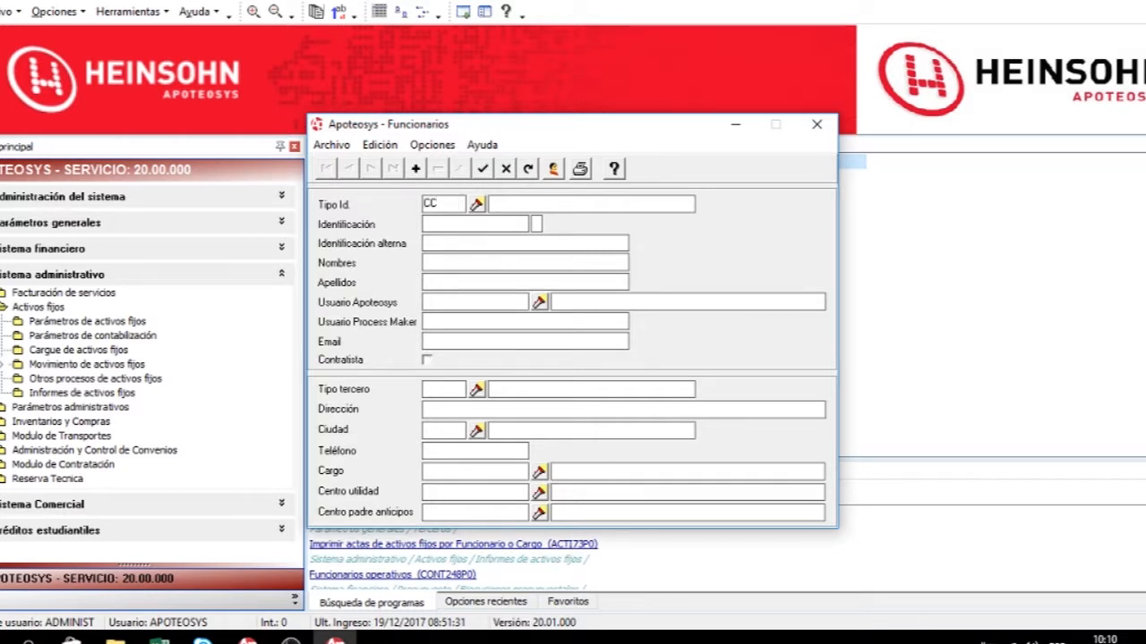
key("Tab")
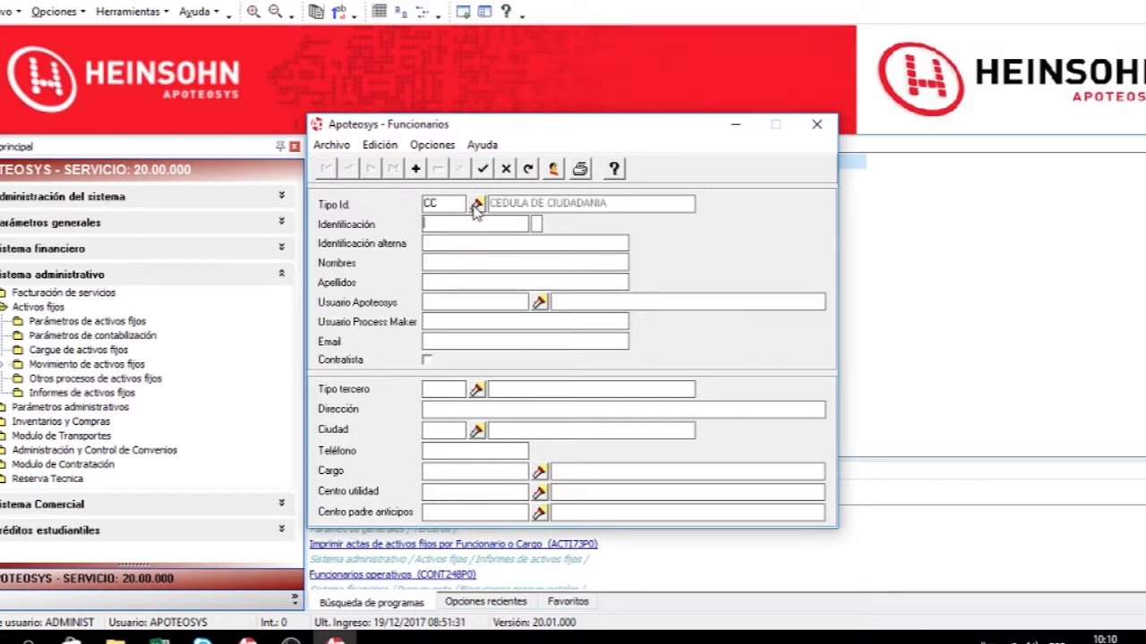
key("Tab")
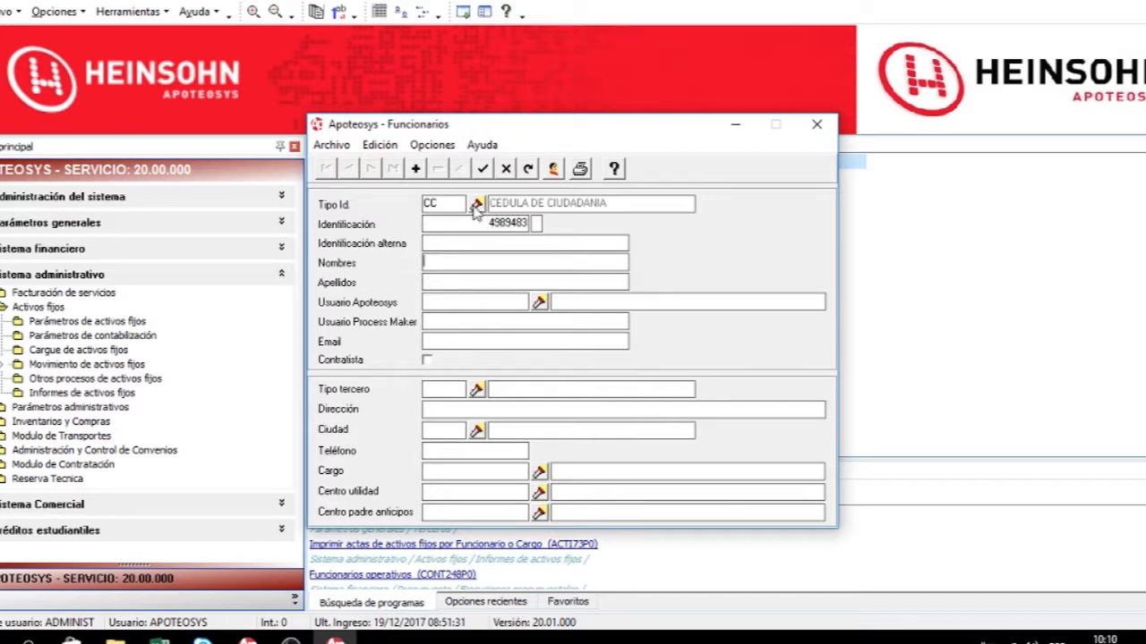
type("PEPITO")
key("Tab")
type("PEREZ")
key("Tab")
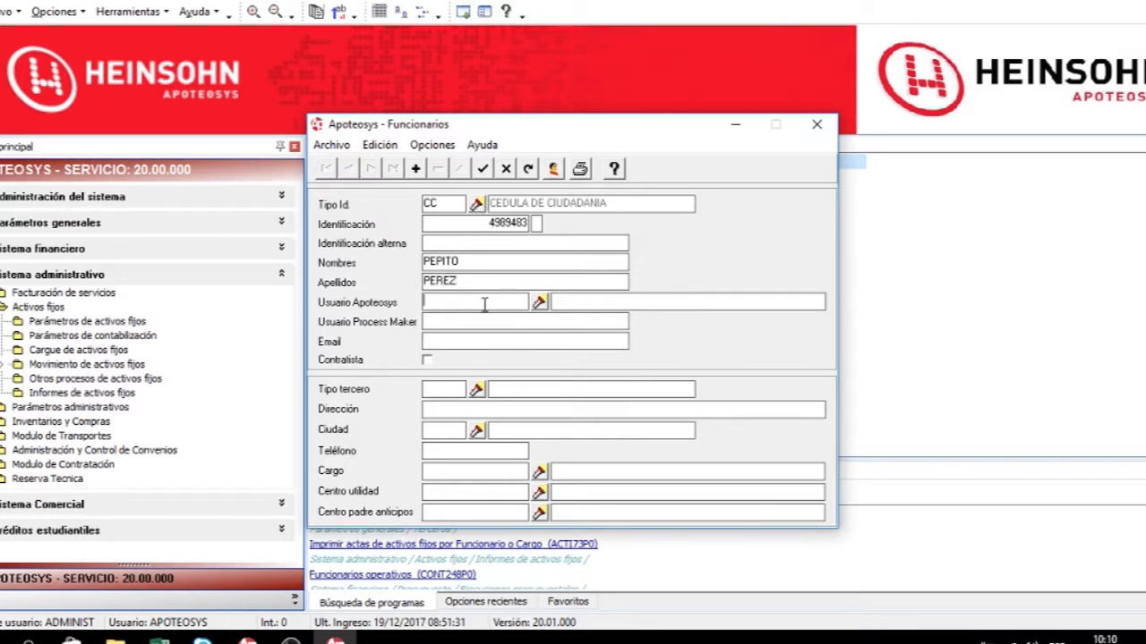
Assign the official's Apoteosys user and set the third-party type to PN.
type("APOSER21")
key("Tab")
left_click(434, 391)
type("PN")
key("Tab")
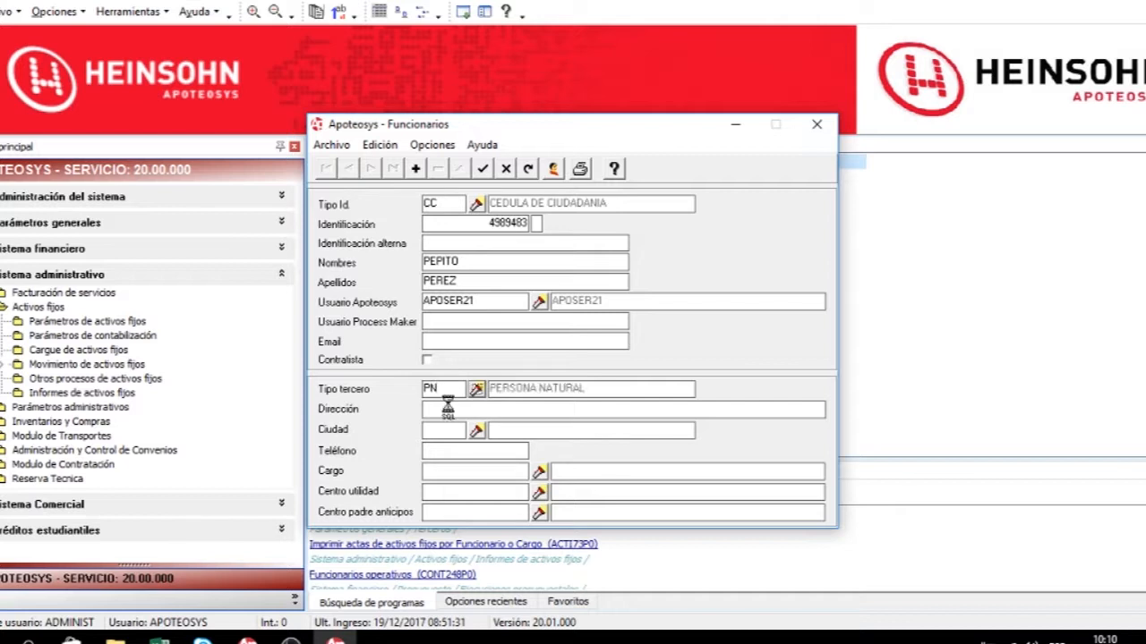
Fill in the official's address, city code 11001 and telephone number.
type("CALLE")
key("Tab")
type("11001")
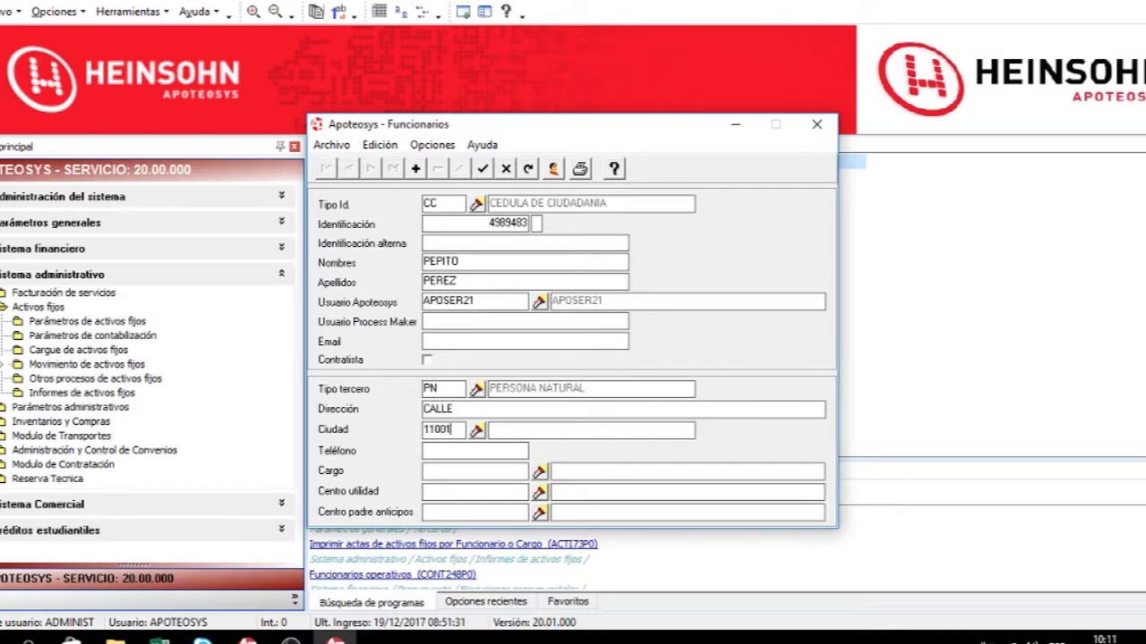
key("Tab")
type("4328487")
key("Tab")
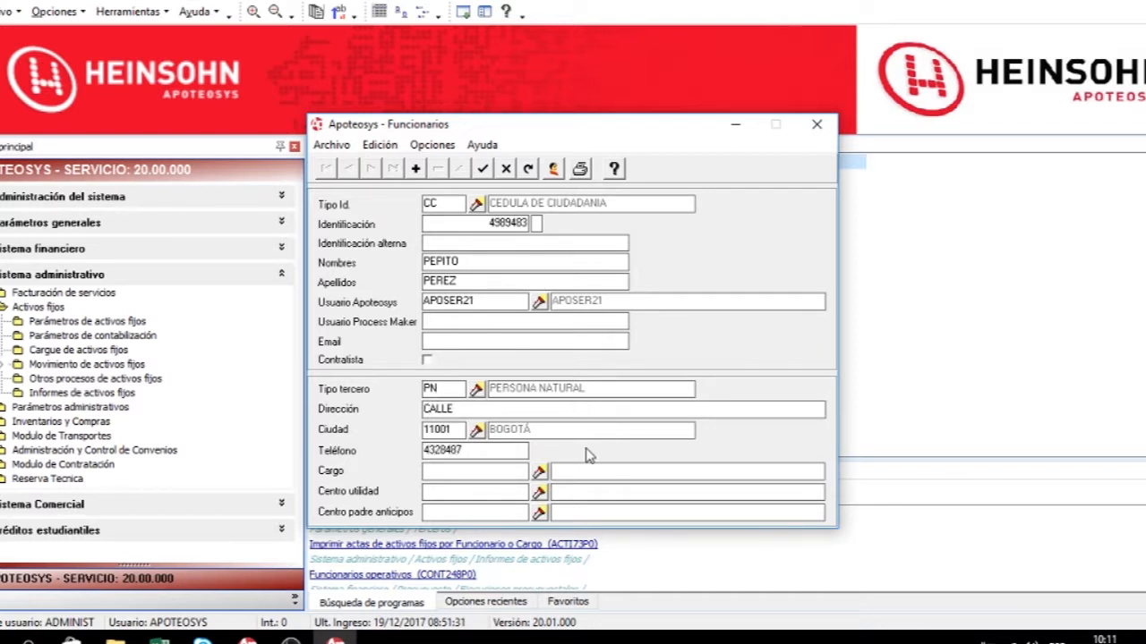
Assign the position 03 DIRECCION DE CONTABILIDAD to the official from the full list of positions.
left_click(540, 475)
left_click(512, 244)
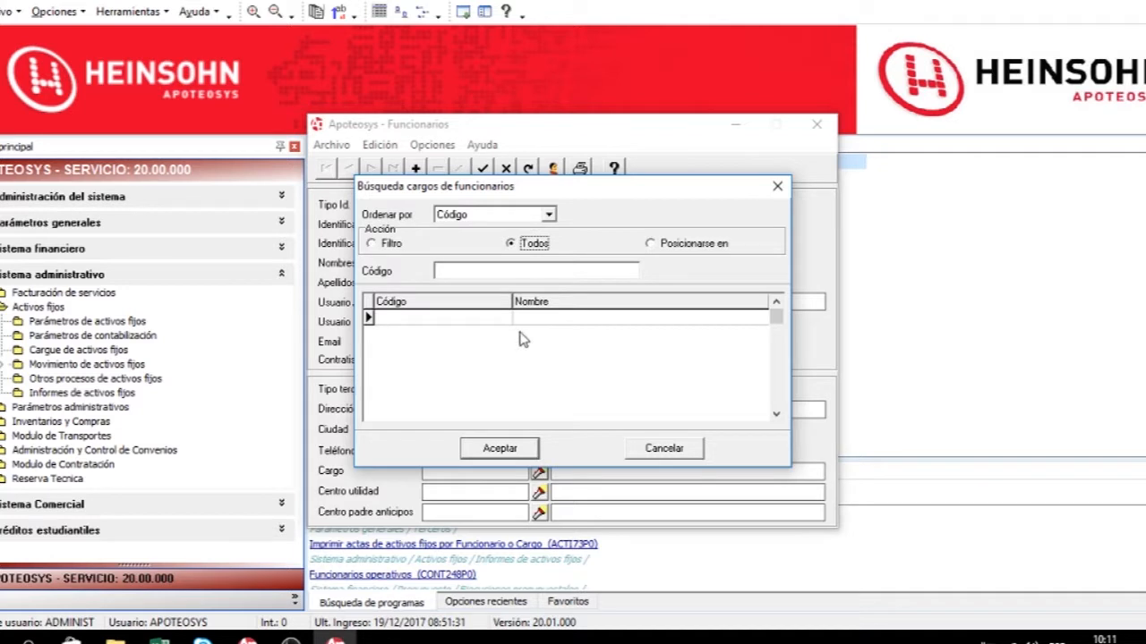
left_click(494, 365)
left_click(450, 354)
double_click(450, 353)
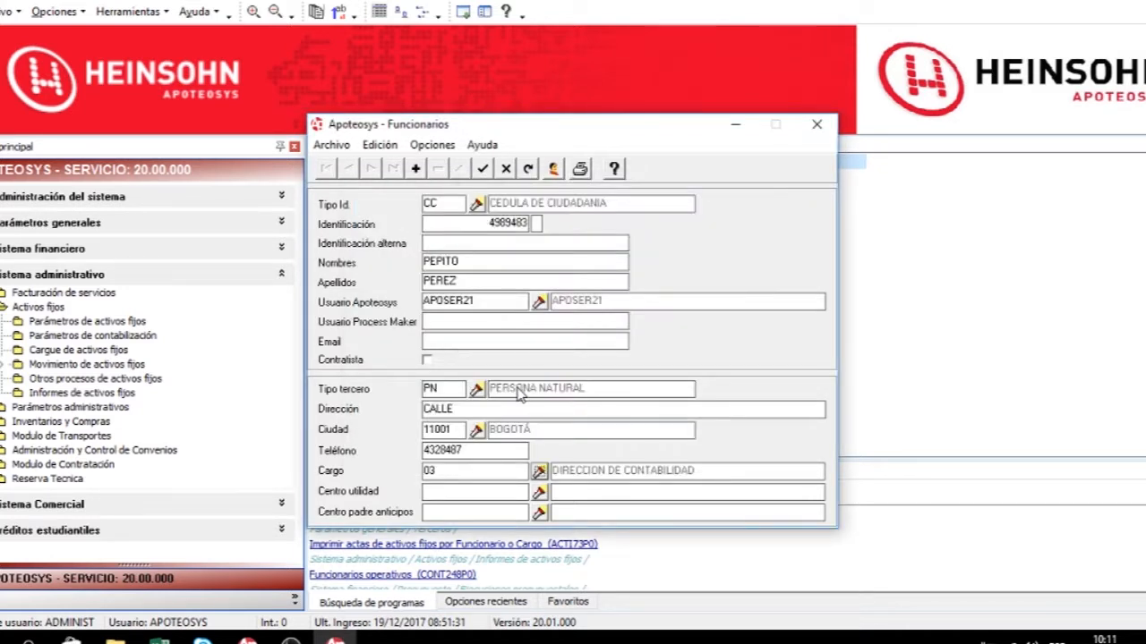
Enter the official's e-mail address and save the new official record.
left_click(482, 169)
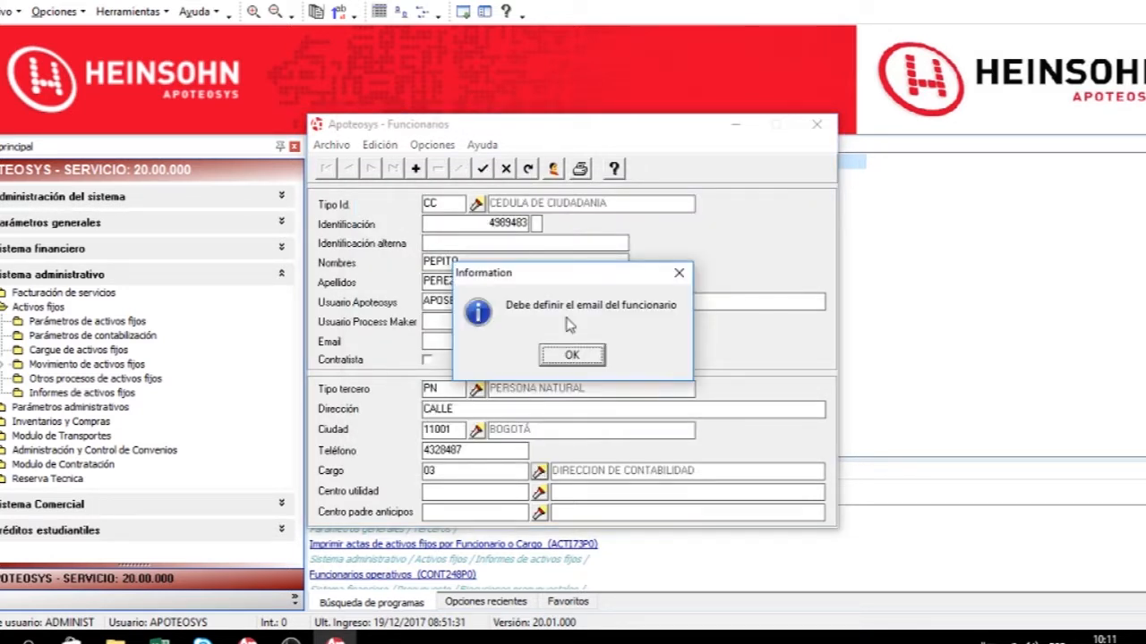
left_click(573, 356)
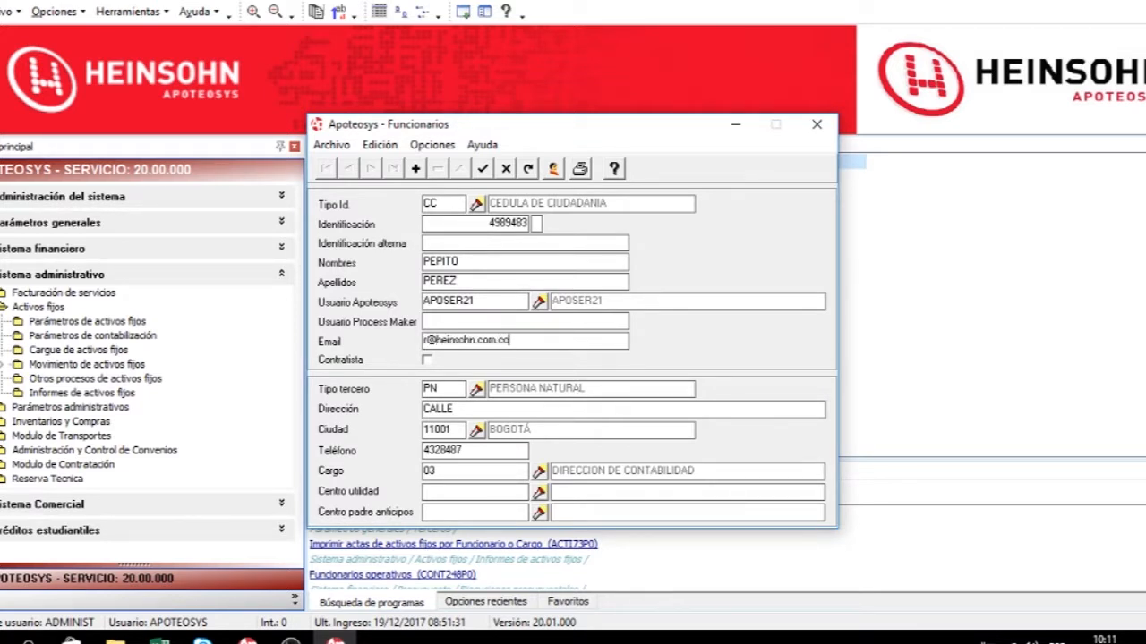
left_click(484, 170)
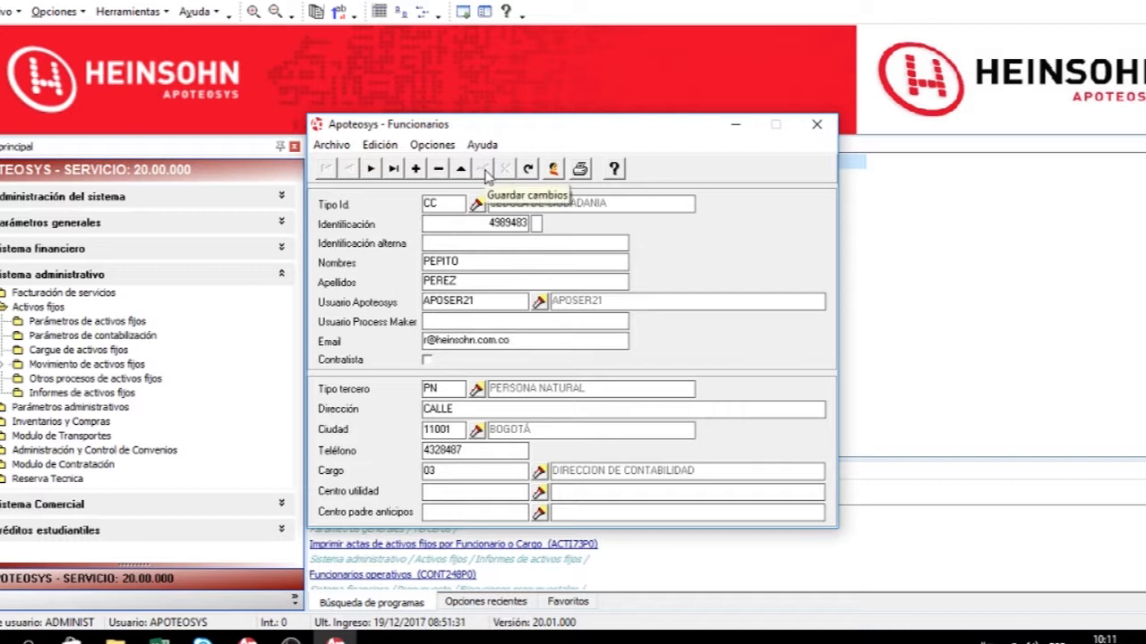
Print the officials report, then close the report and the officials window.
left_click(583, 169)
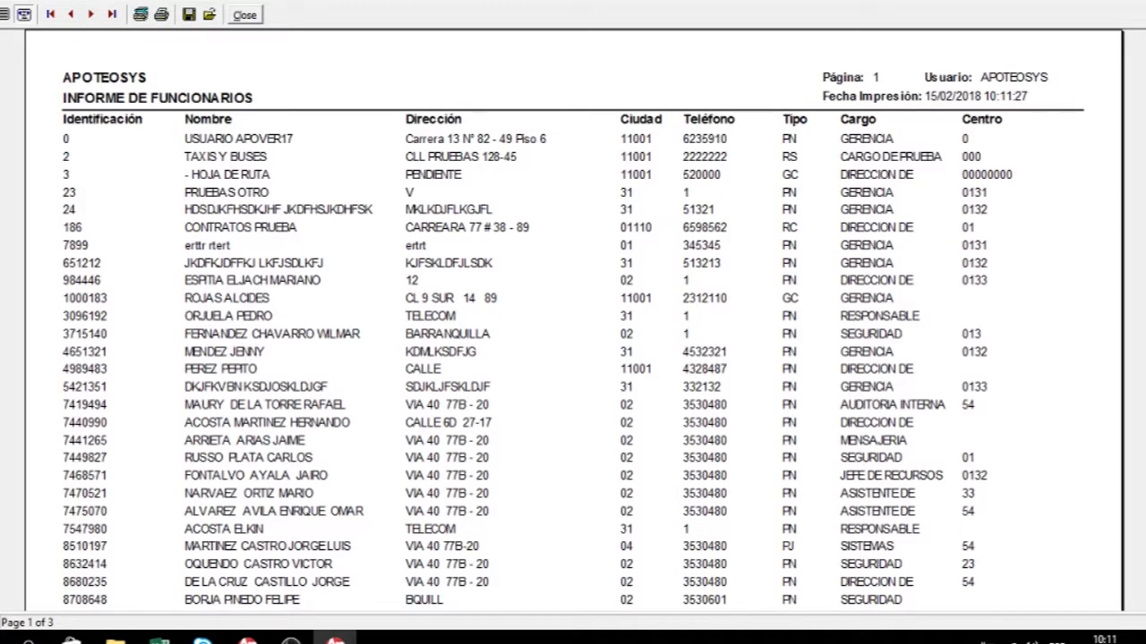
key("Escape")
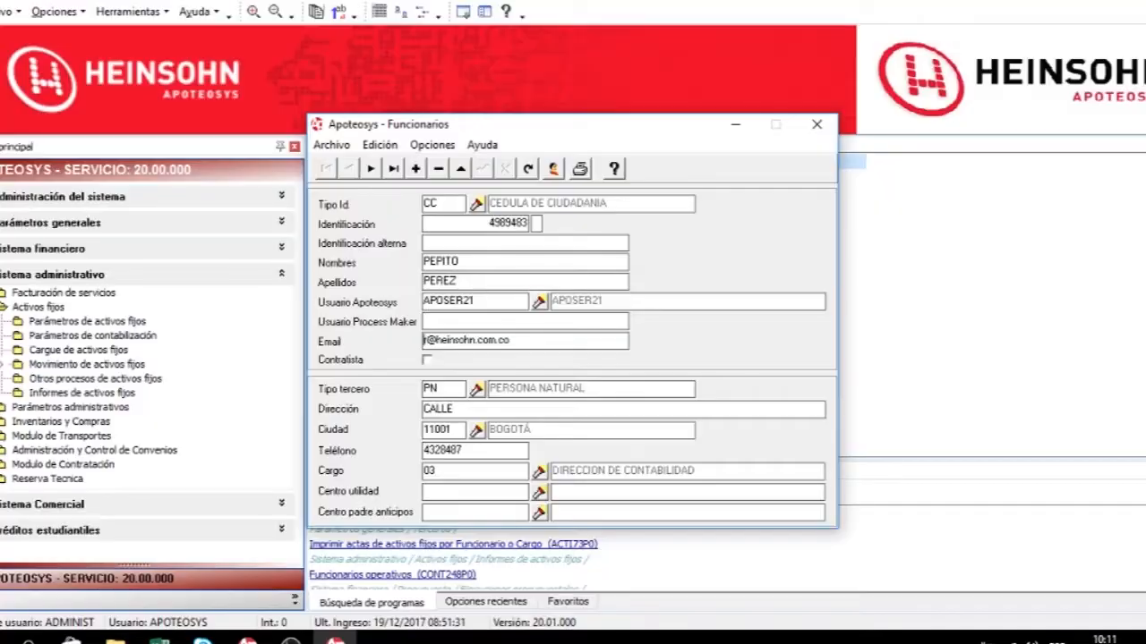
left_click(816, 124)
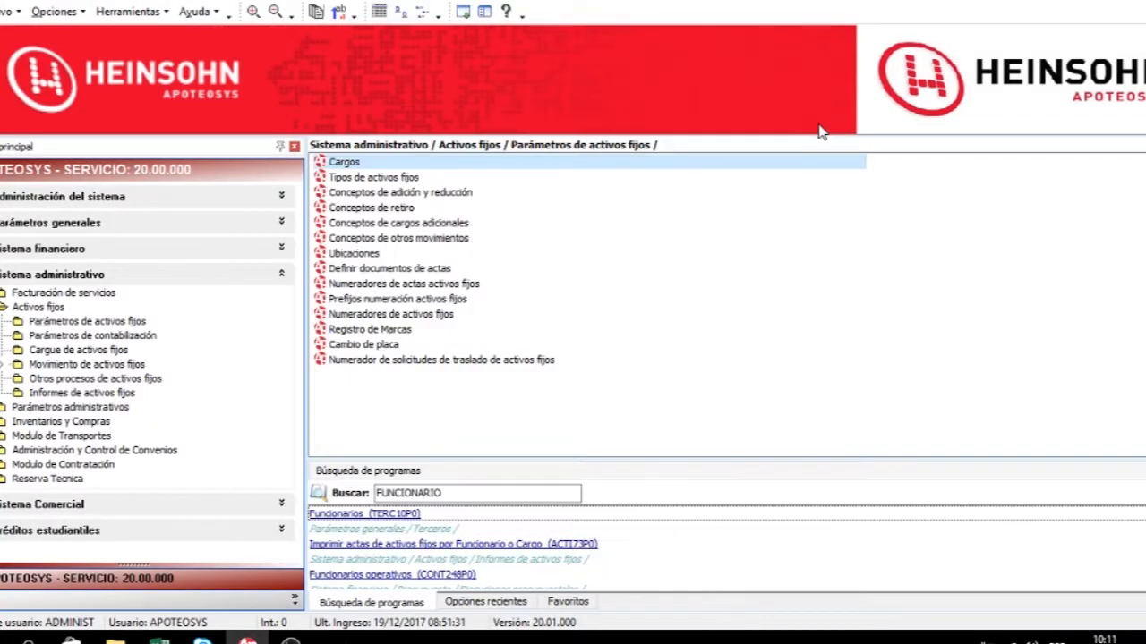
Open the fixed-asset types program and browse the records to the ENSERES type with code 6.
left_click(406, 183)
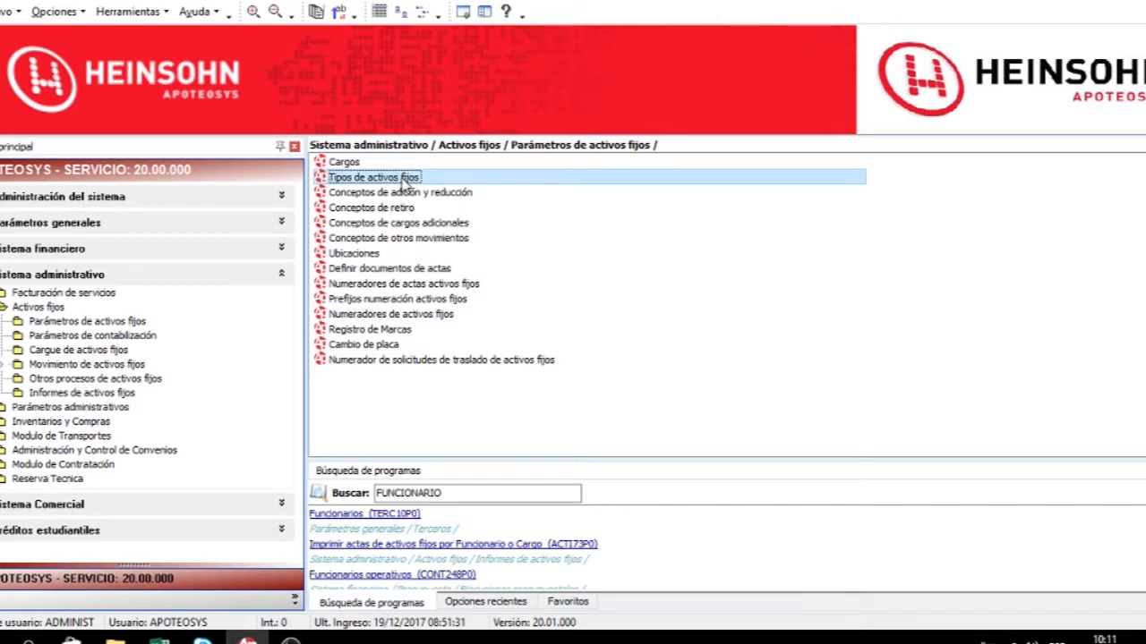
double_click(453, 176)
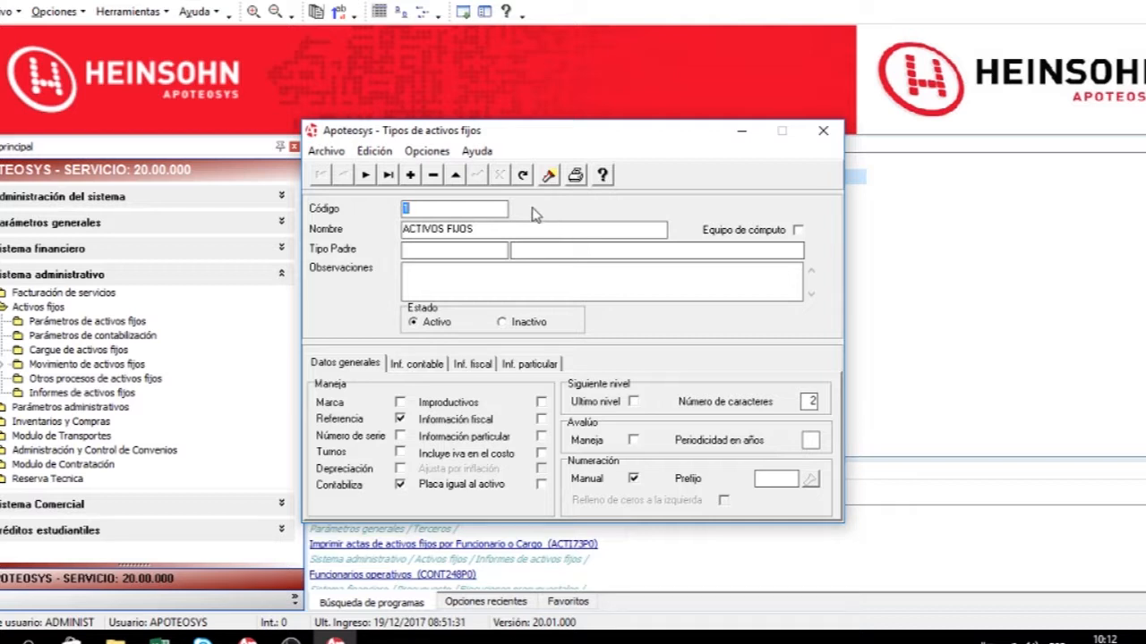
left_click(389, 175)
left_click(345, 175)
left_click(346, 175)
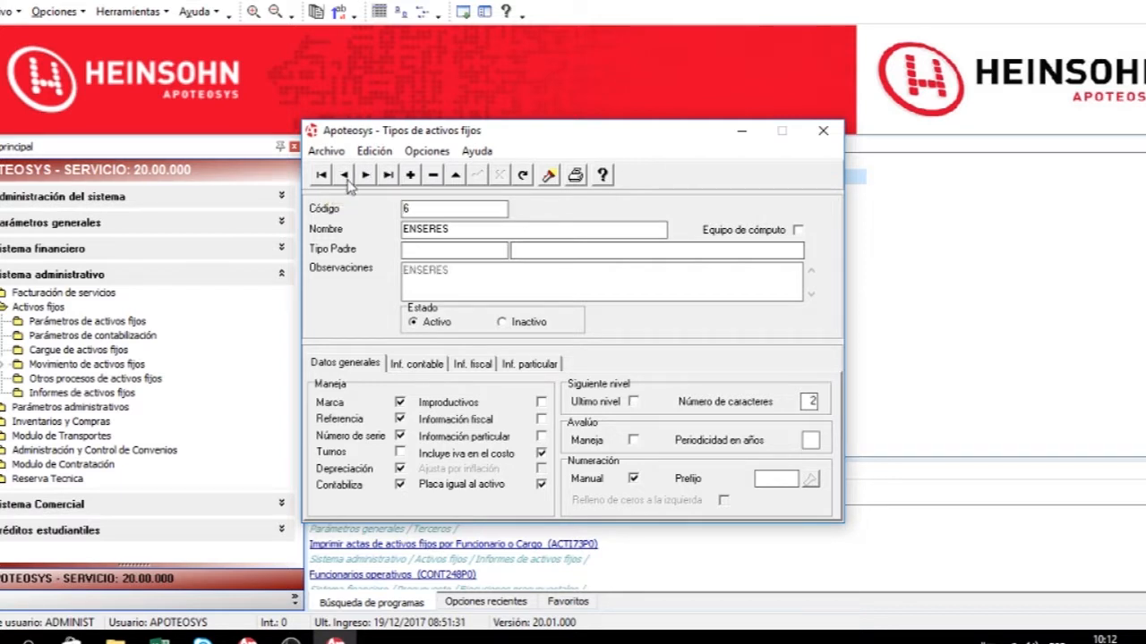
left_click(411, 176)
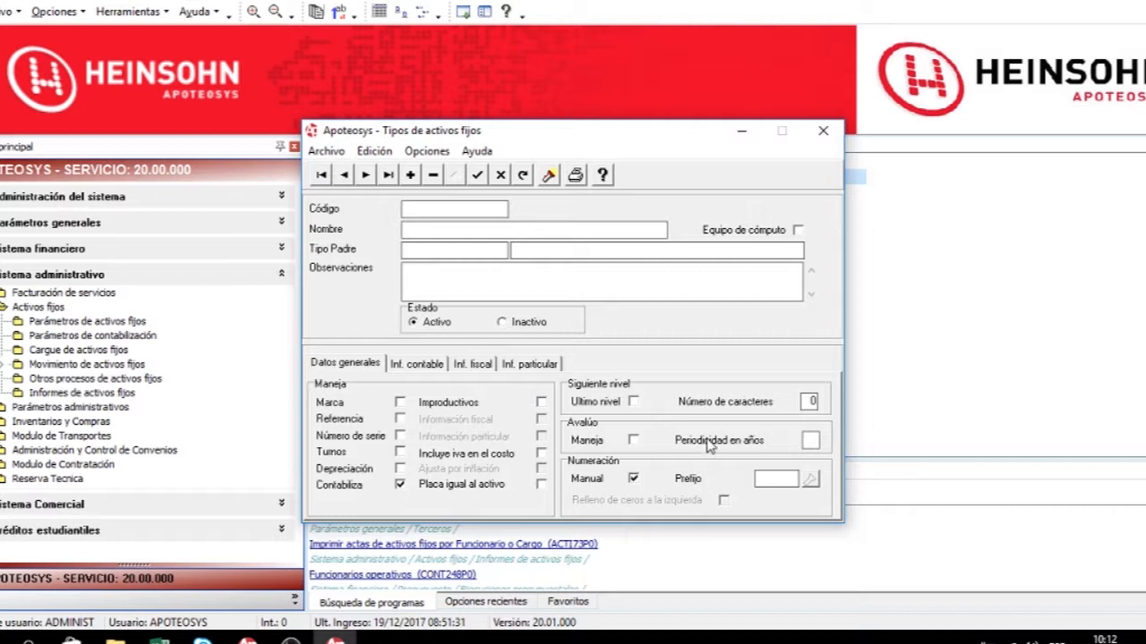
left_click(500, 176)
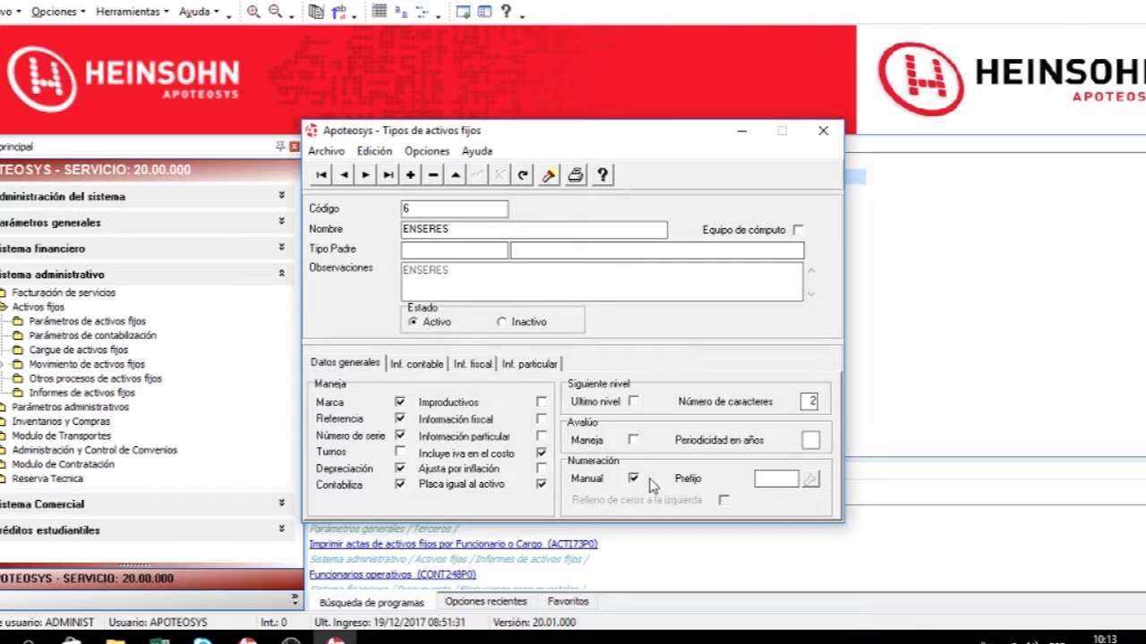
Review the ENSERES type's accounting, fiscal and particular information tabs and return to general data.
left_click(416, 365)
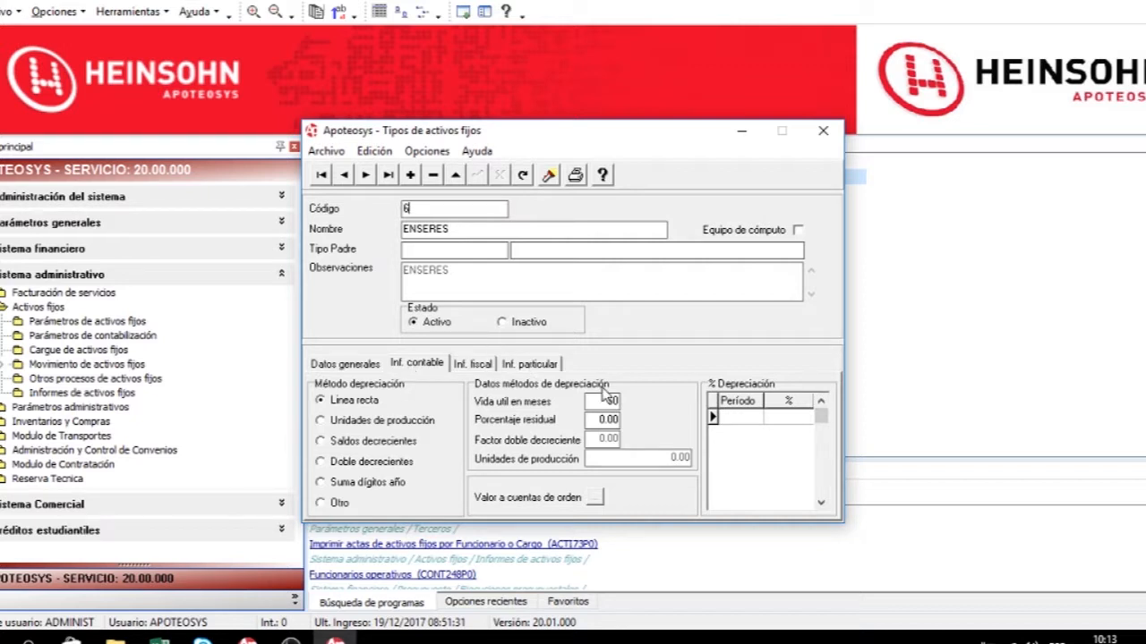
left_click(602, 419)
left_click(483, 370)
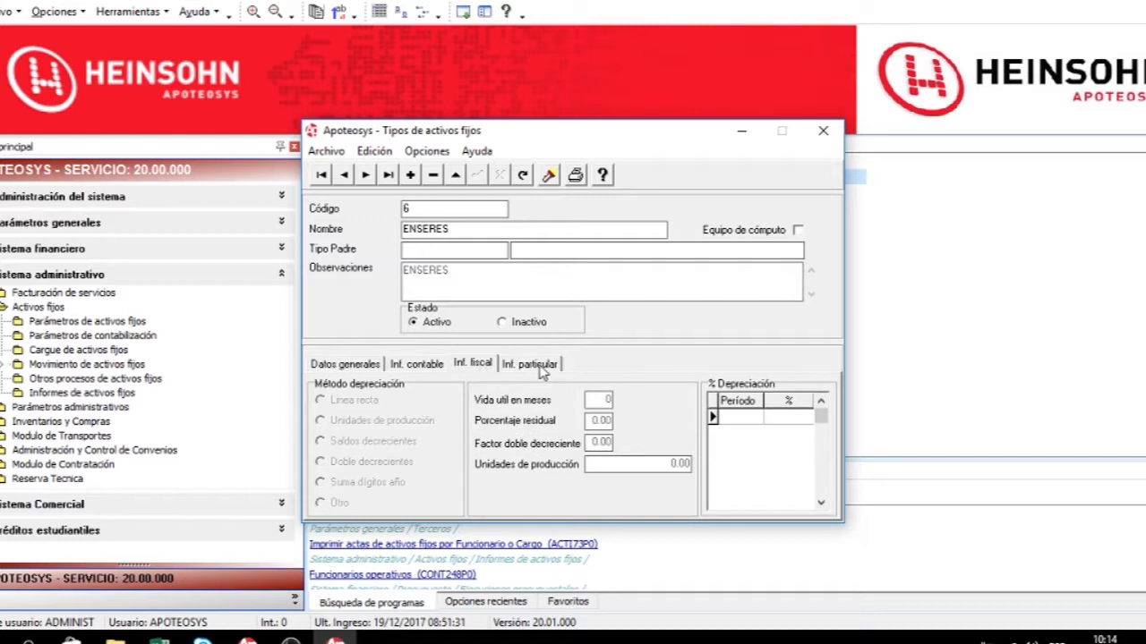
left_click(539, 367)
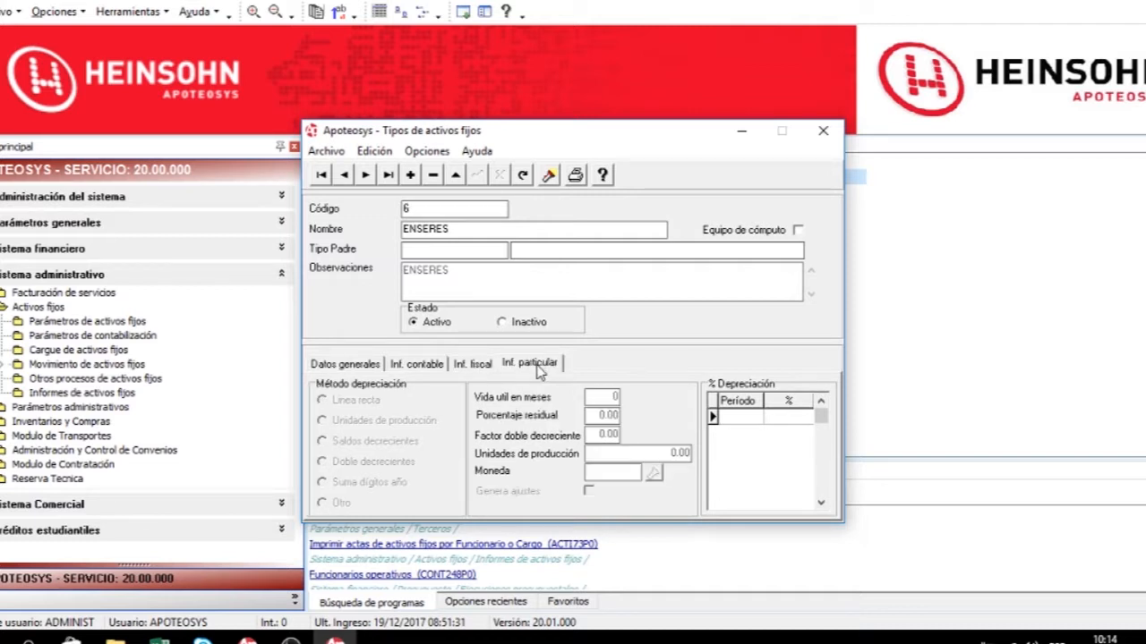
left_click(481, 368)
left_click(422, 368)
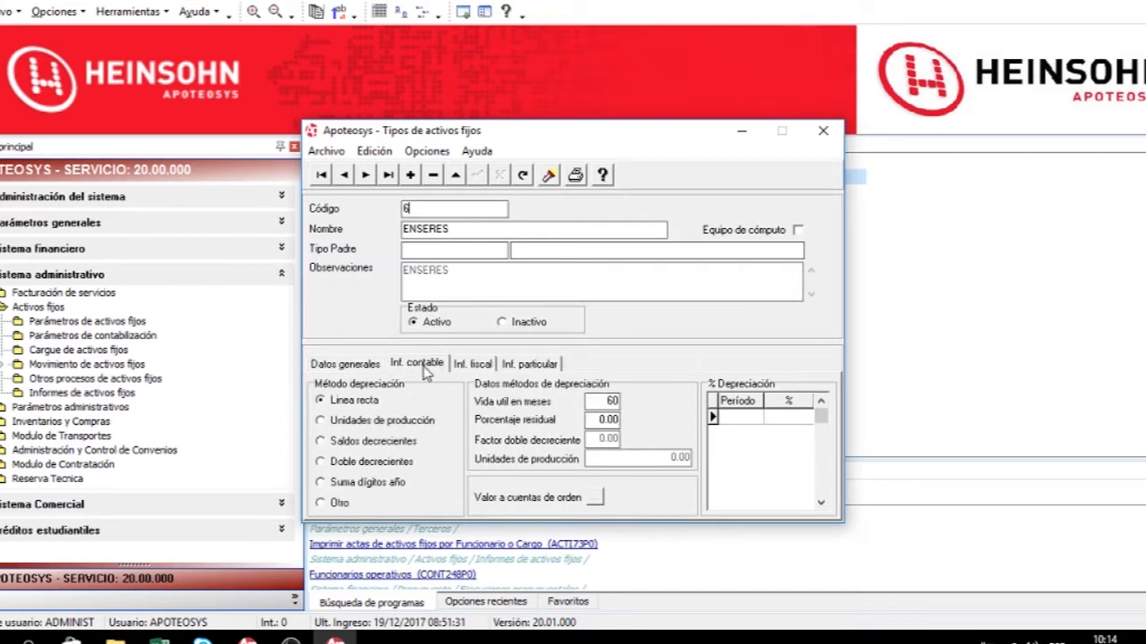
left_click(361, 367)
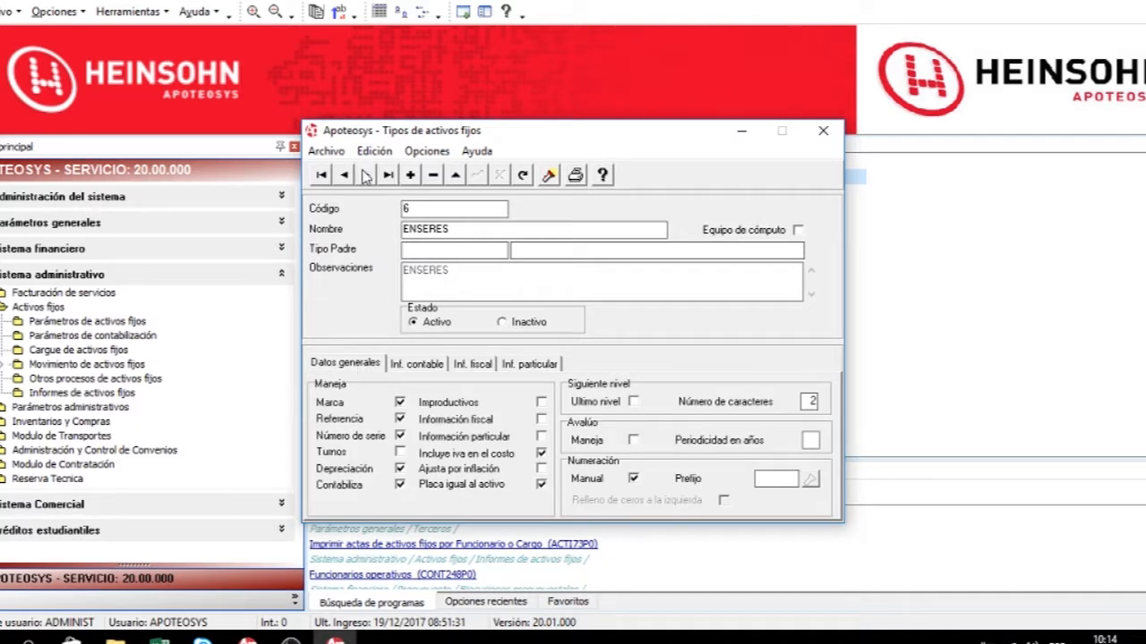
Browse to the ENSERES child types 61 and 6101 and open the accounting information tab.
type("1")
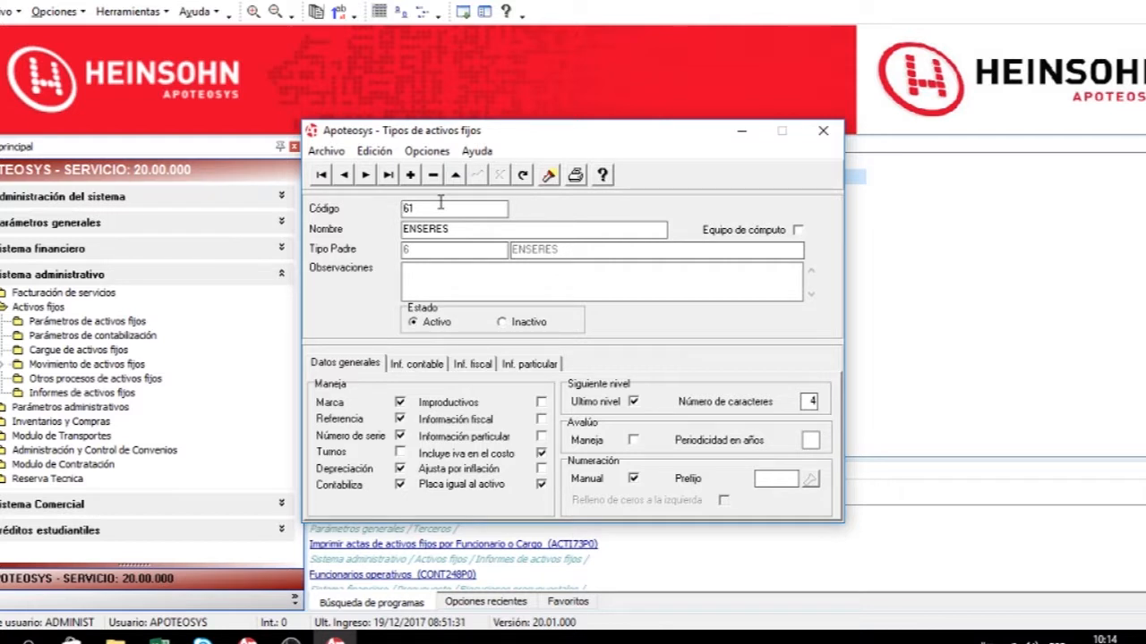
left_click(633, 402)
left_click(367, 177)
left_click(426, 373)
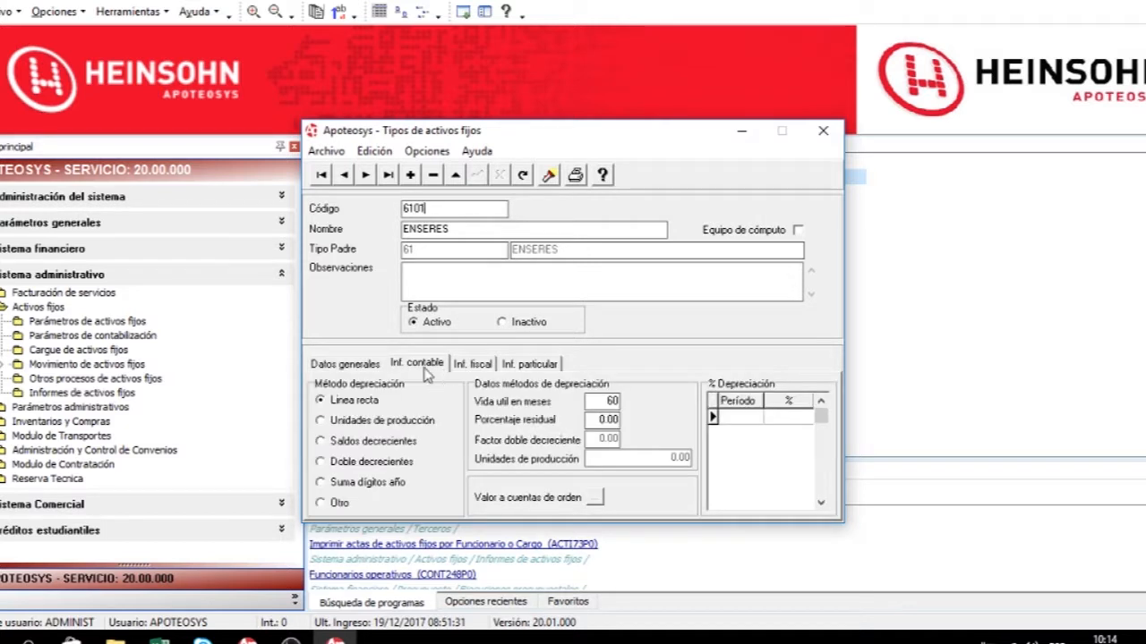
Edit type 6101's order-accounts value formula to Valor de adquisición + Valor de IVA and save it.
left_click(457, 176)
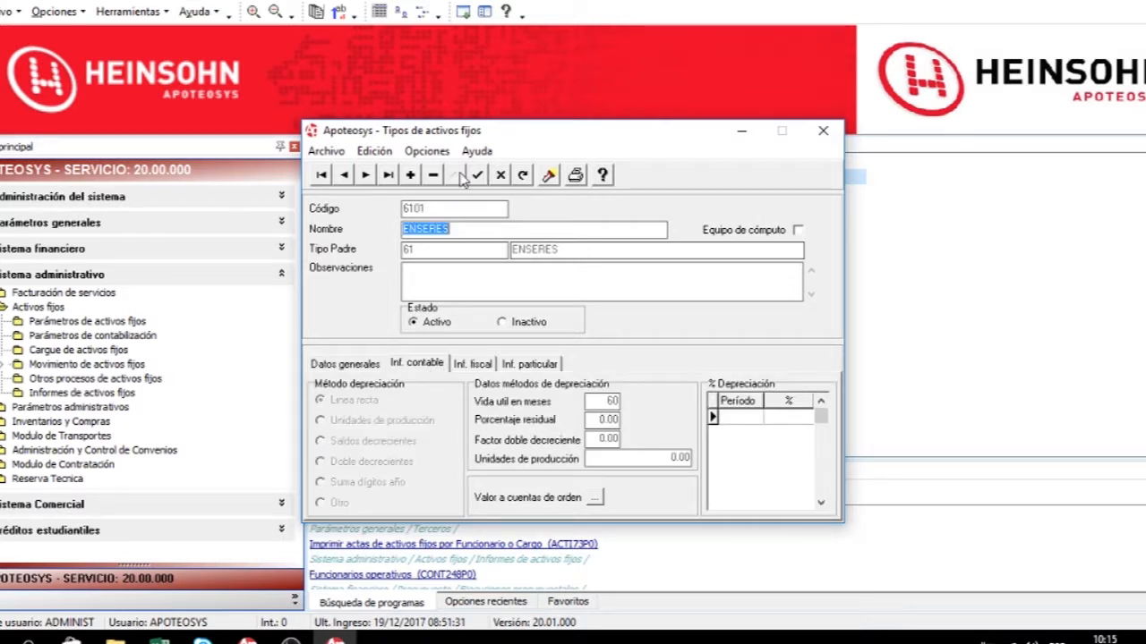
left_click(597, 500)
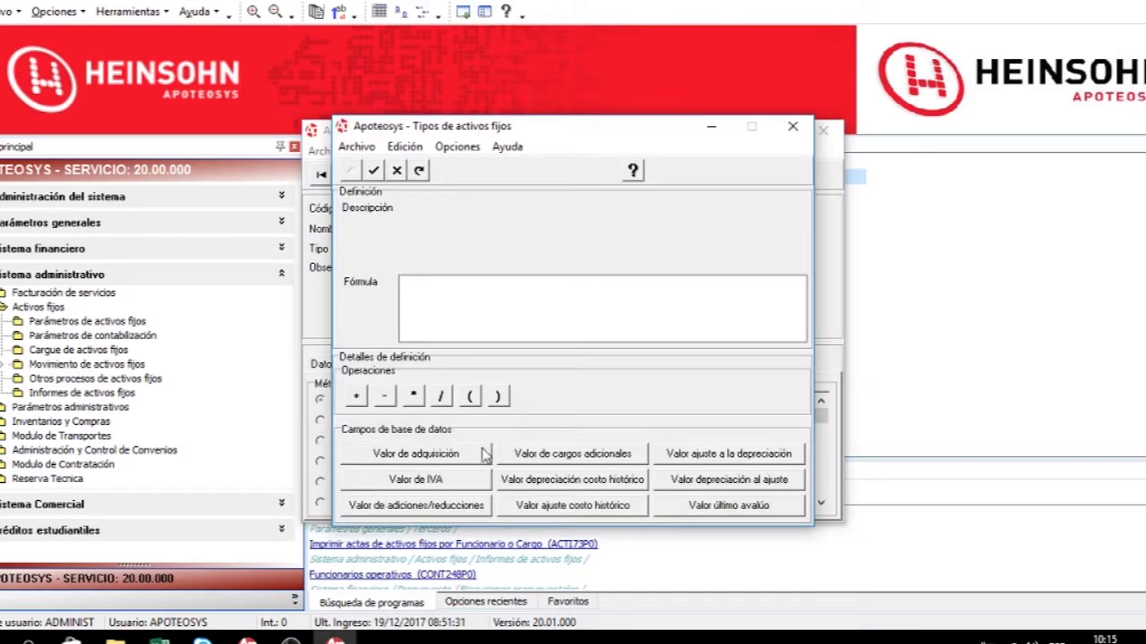
left_click(476, 457)
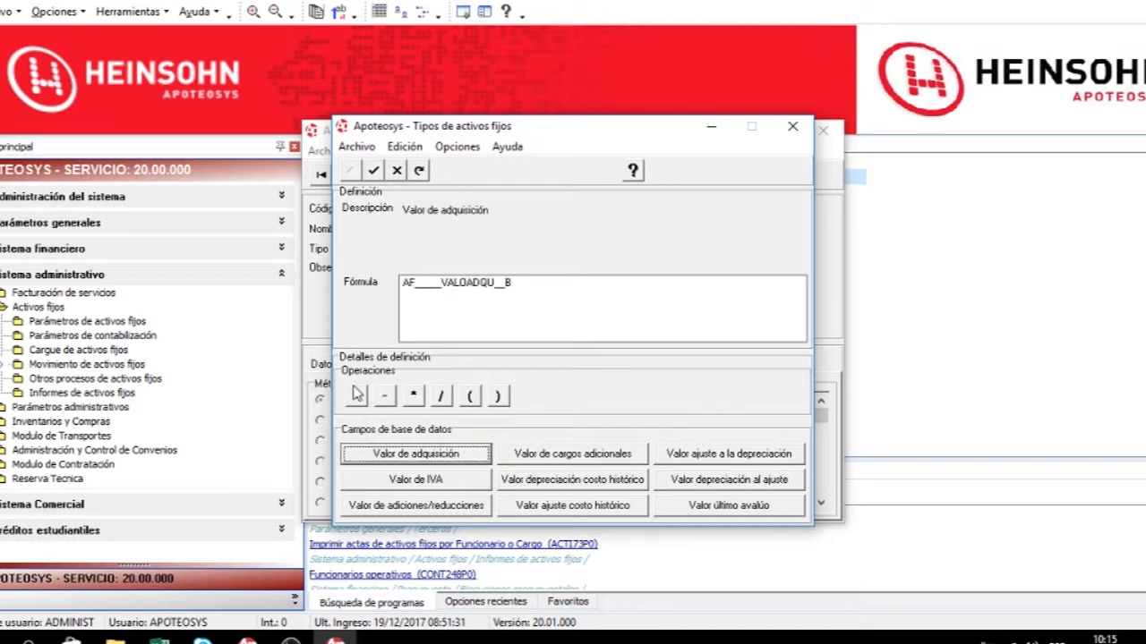
left_click(357, 398)
left_click(401, 484)
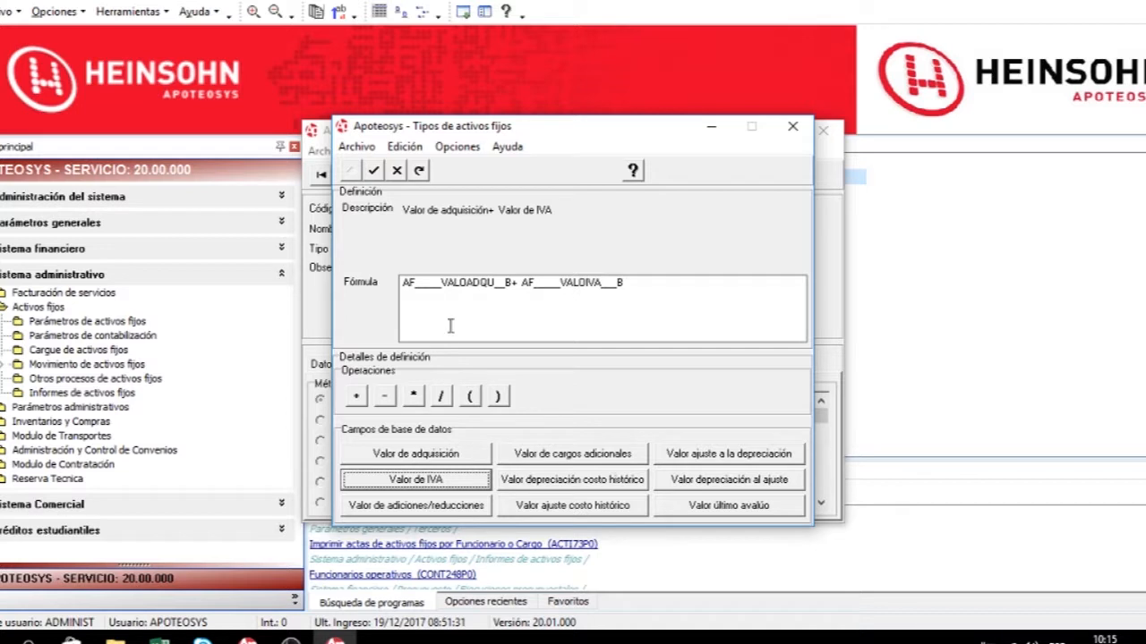
left_click(375, 171)
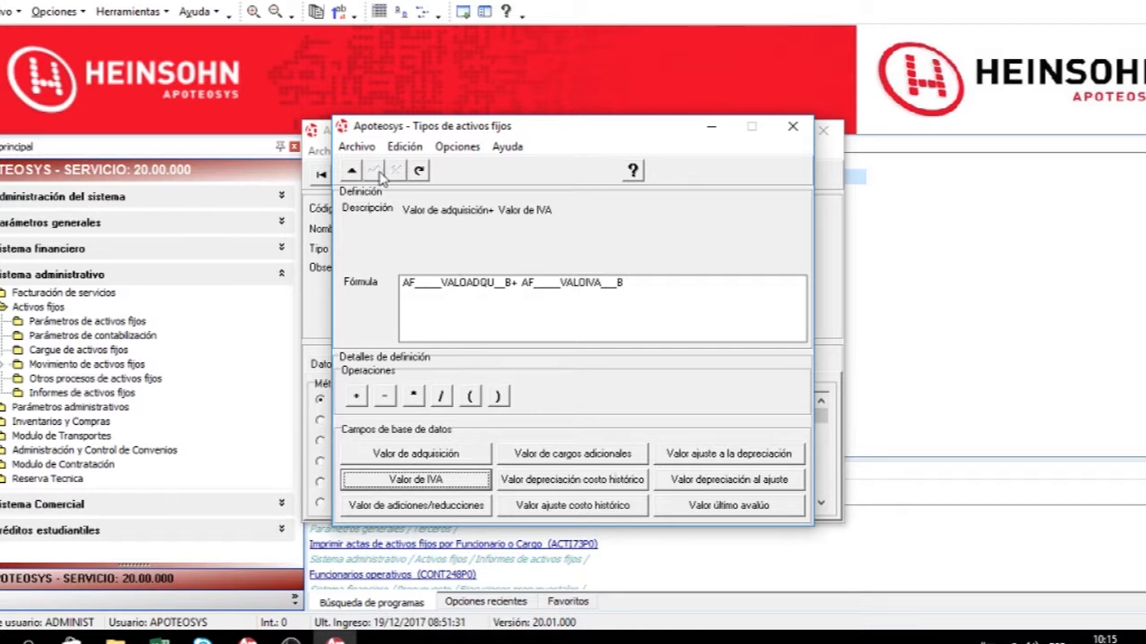
left_click(791, 129)
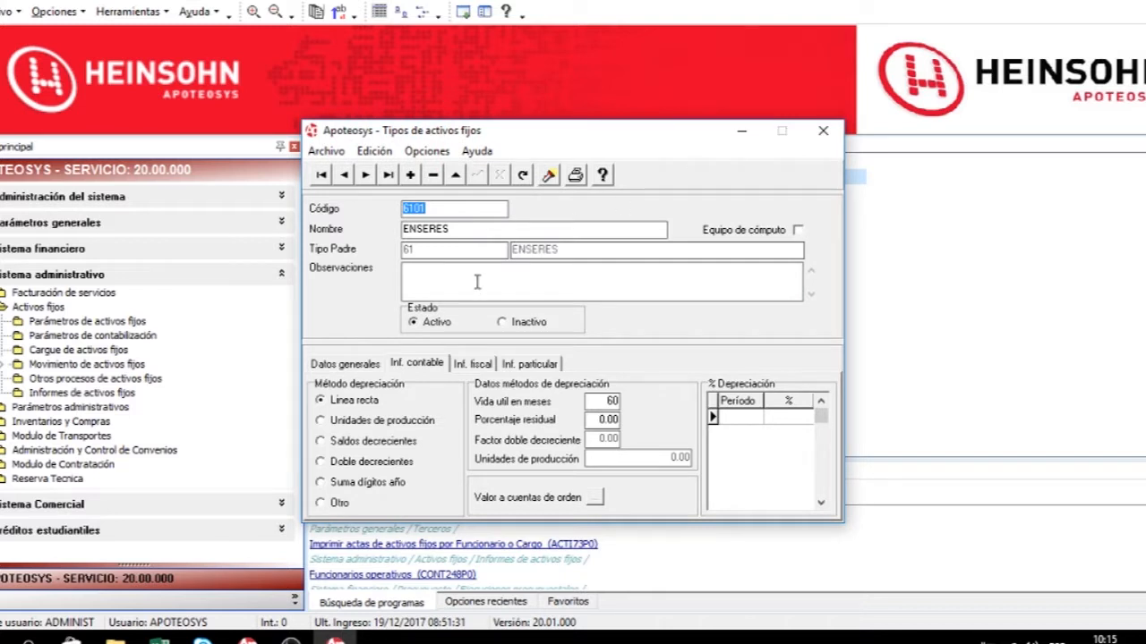
Search the fixed-asset types filtering codes by 6% and open type 6.
left_click(549, 175)
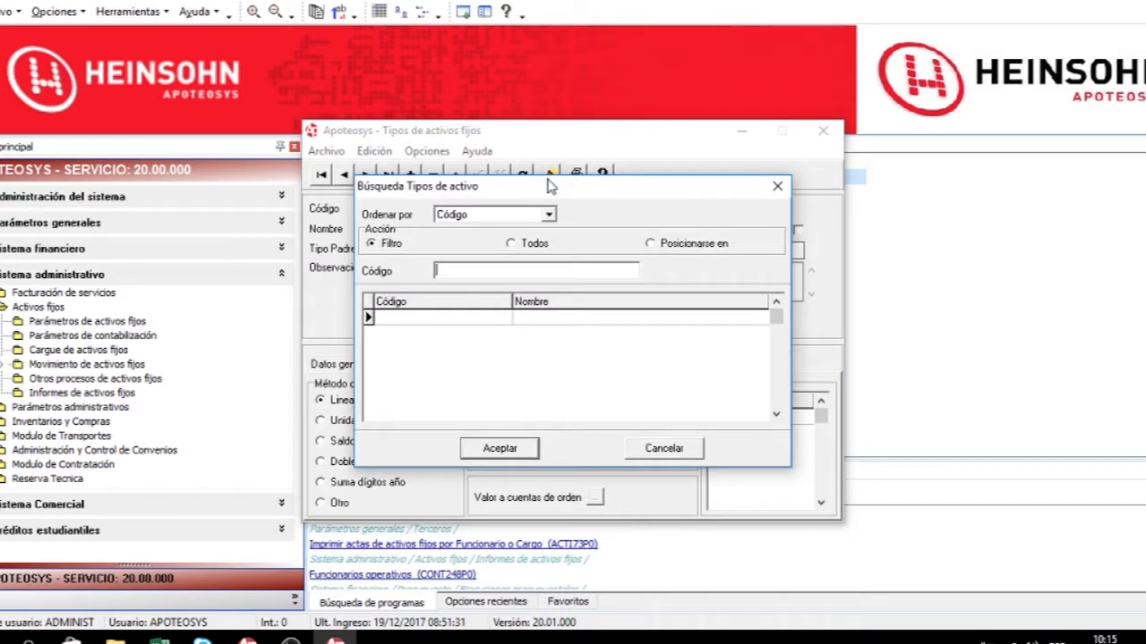
left_click(530, 243)
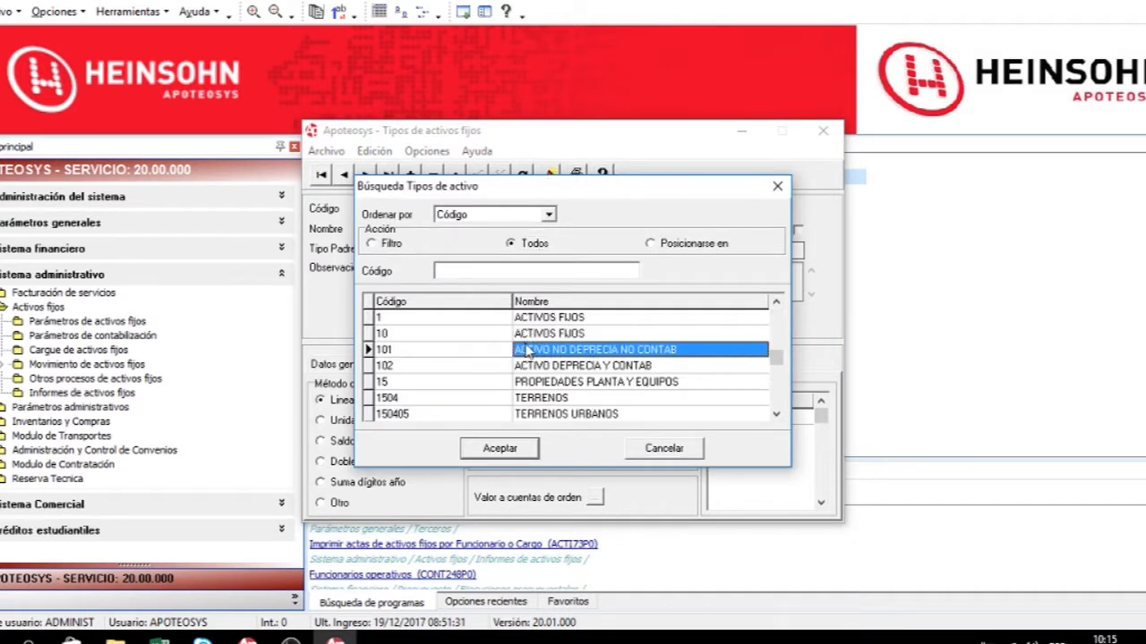
left_click(392, 244)
left_click(456, 270)
type("%6%")
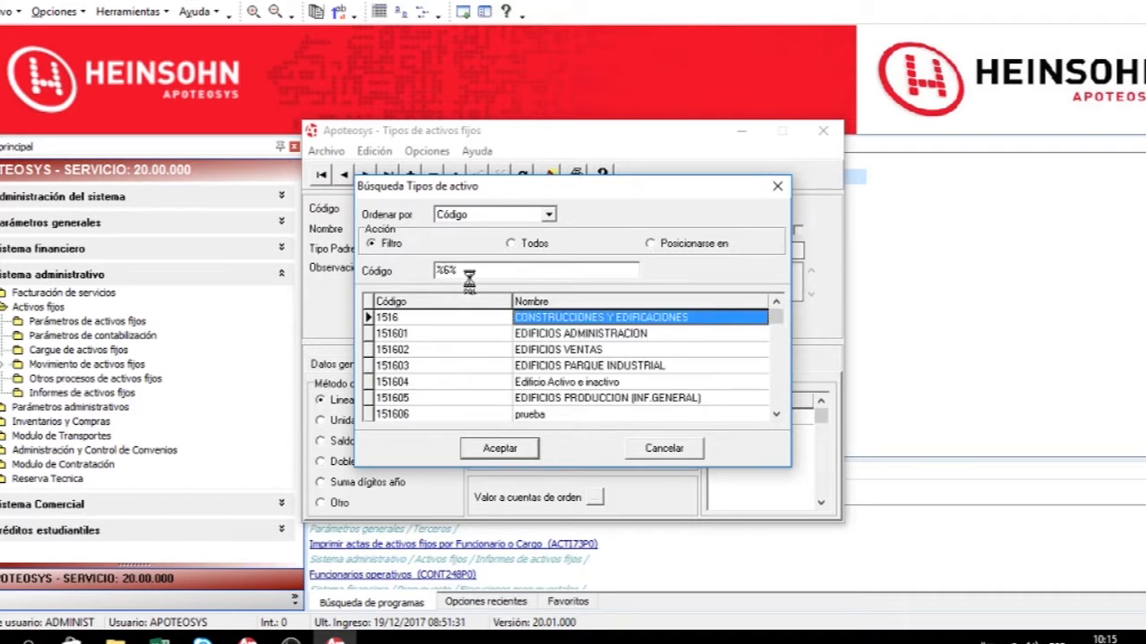
left_click(429, 352)
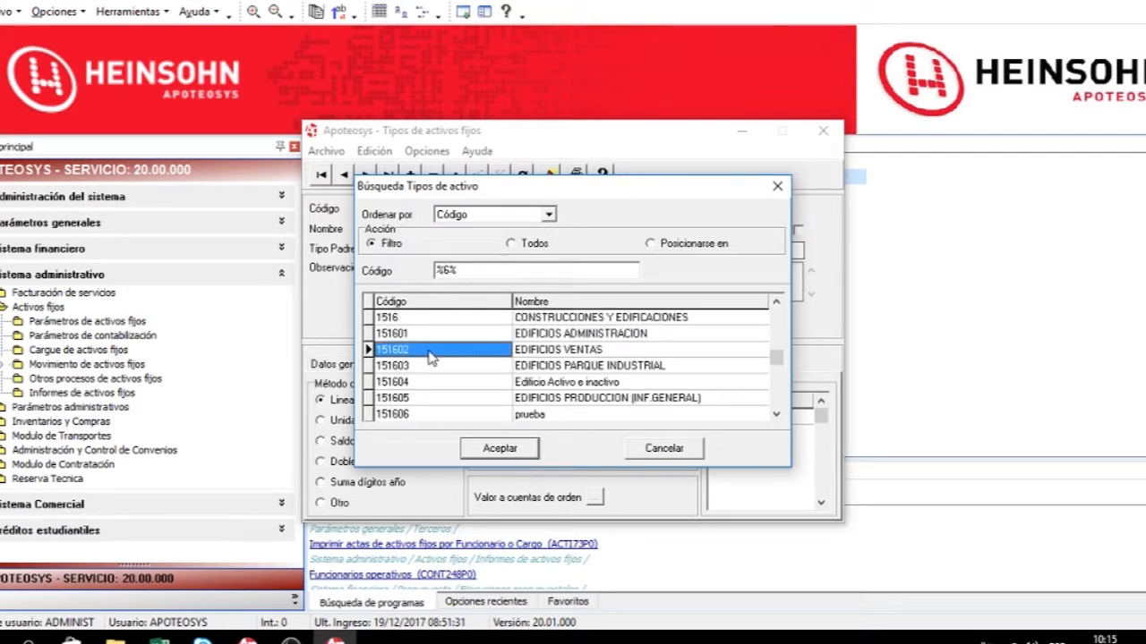
key("Down")
key("Down")
key("Down")
key("Down")
key("Down")
key("Down")
key("Down")
key("Down")
key("Down")
key("Down")
key("Down")
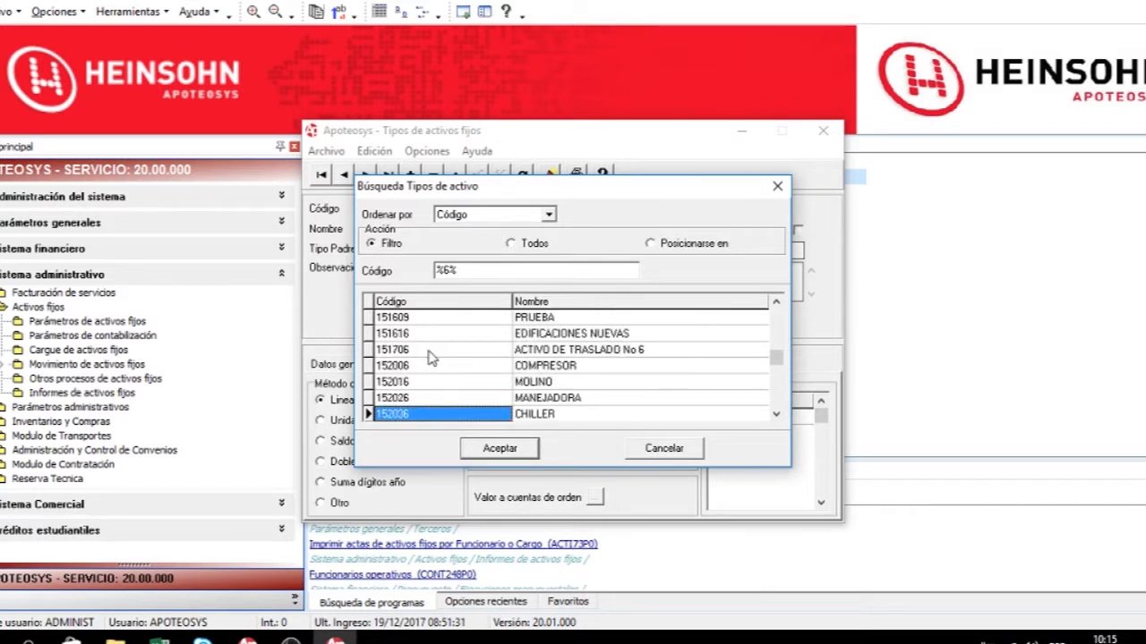
left_click(445, 269)
key("BackSpace")
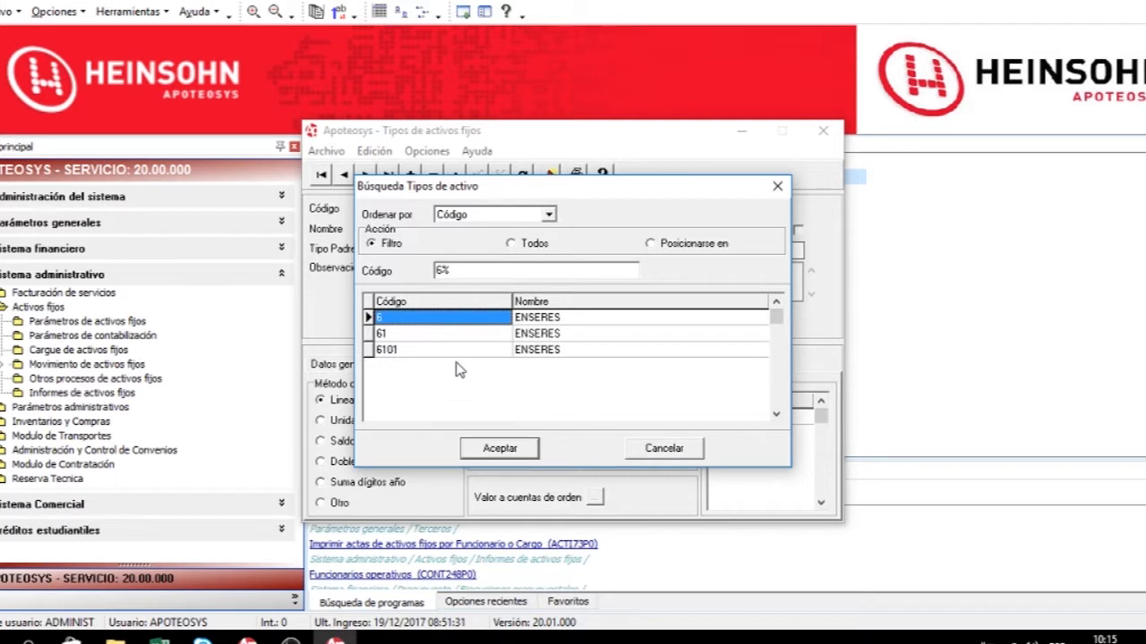
left_click(487, 445)
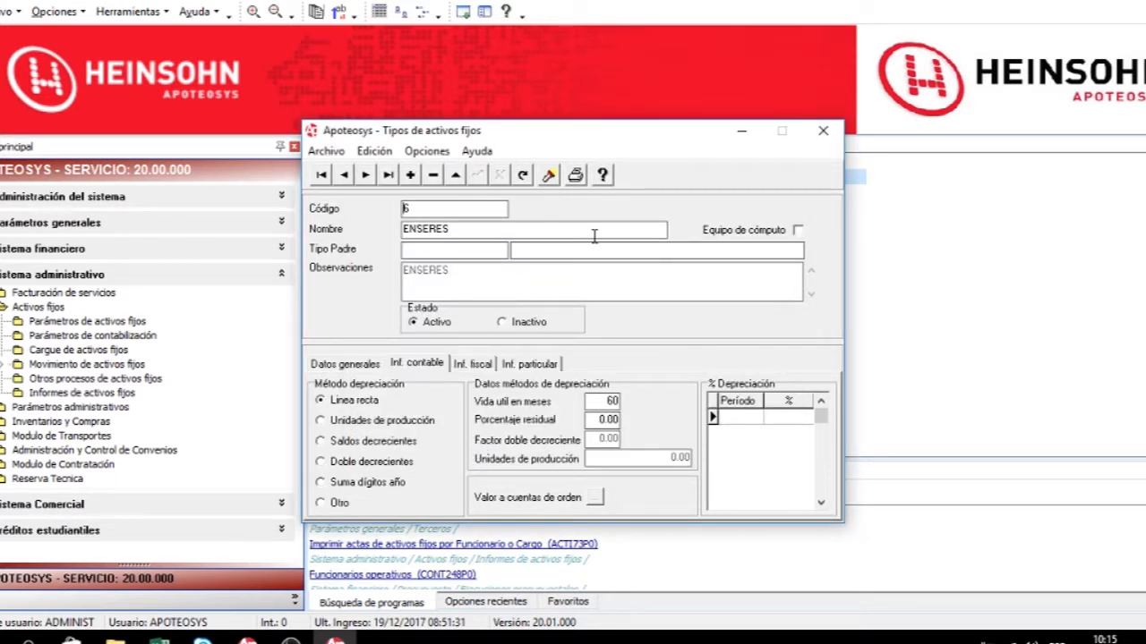
Open the asset types print dialog, choose a range, and set the initial type to 1 by filtering the type lookup.
left_click(575, 175)
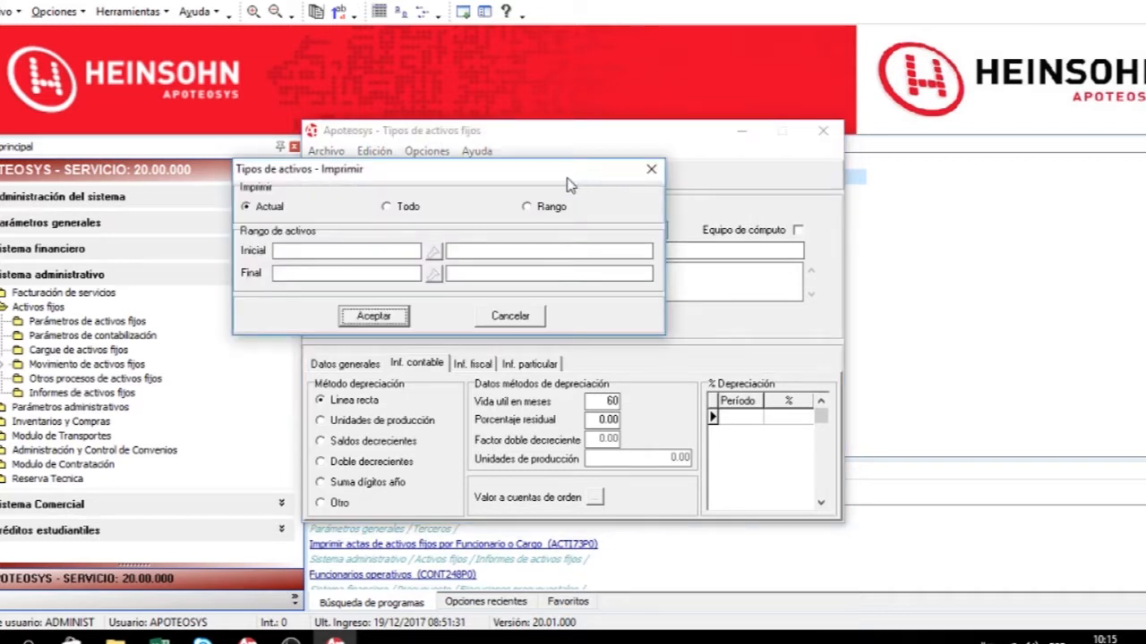
left_click_drag(398, 172, 465, 370)
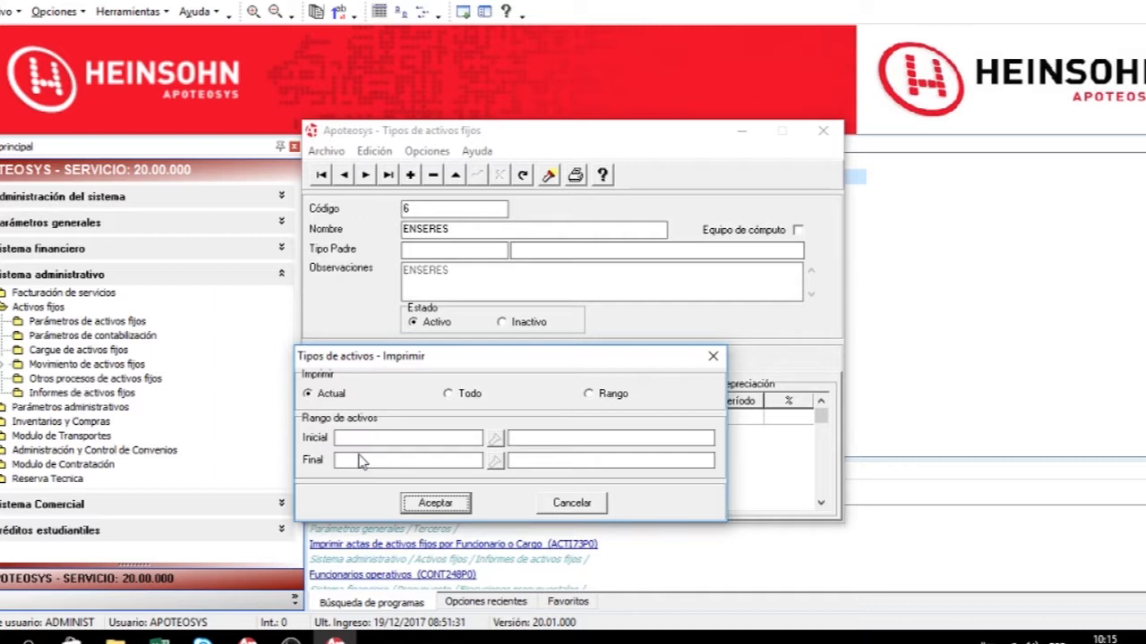
left_click(451, 397)
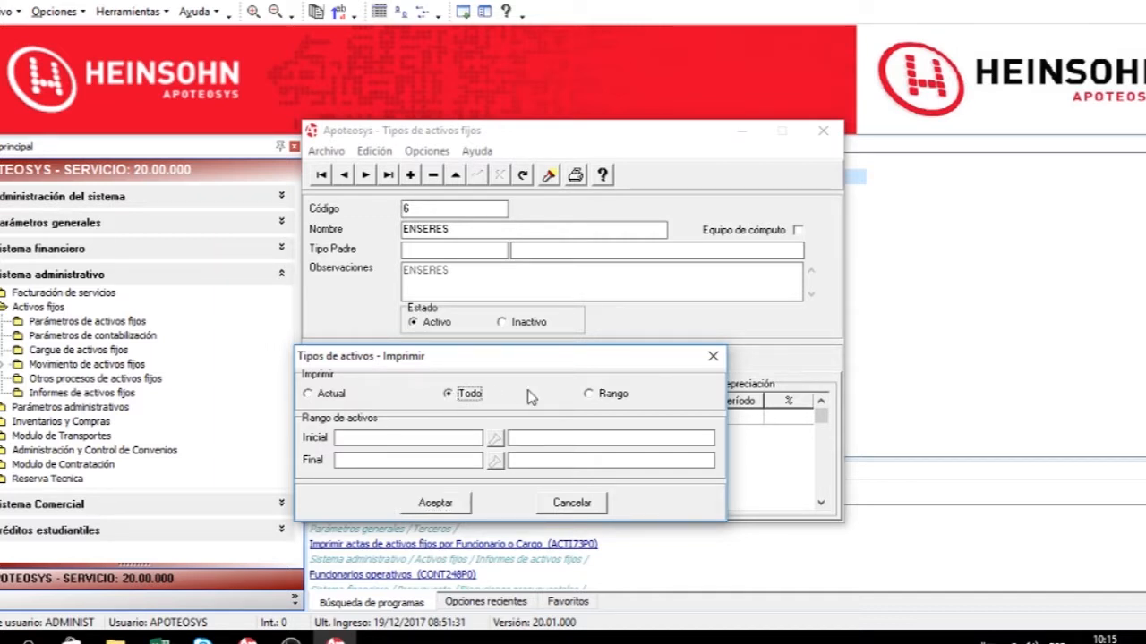
left_click(612, 400)
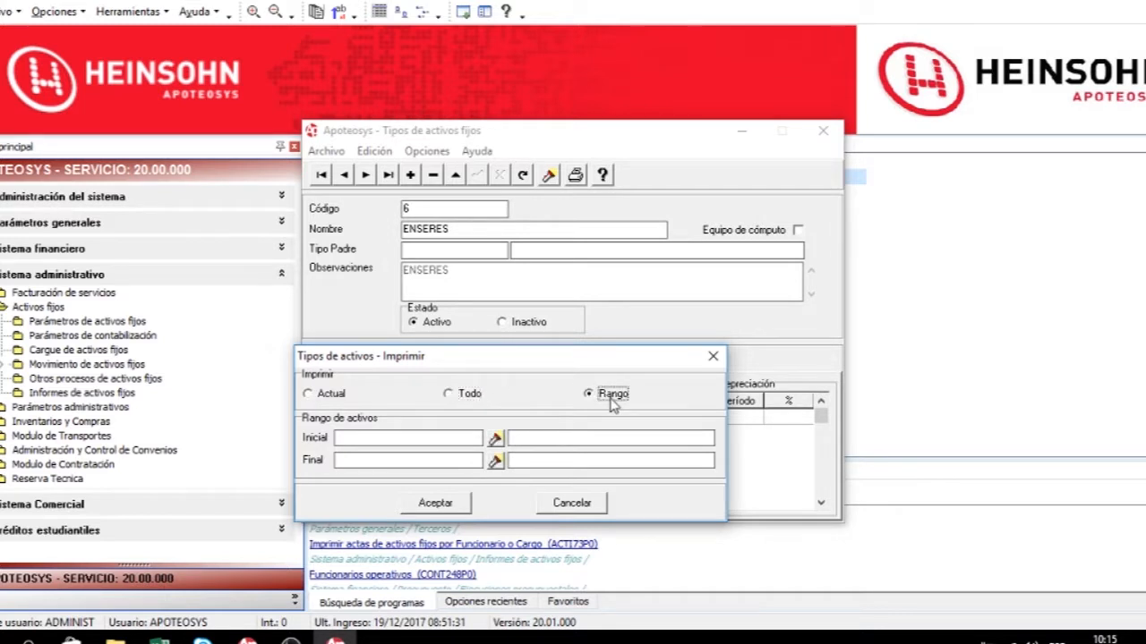
left_click(497, 440)
left_click(511, 243)
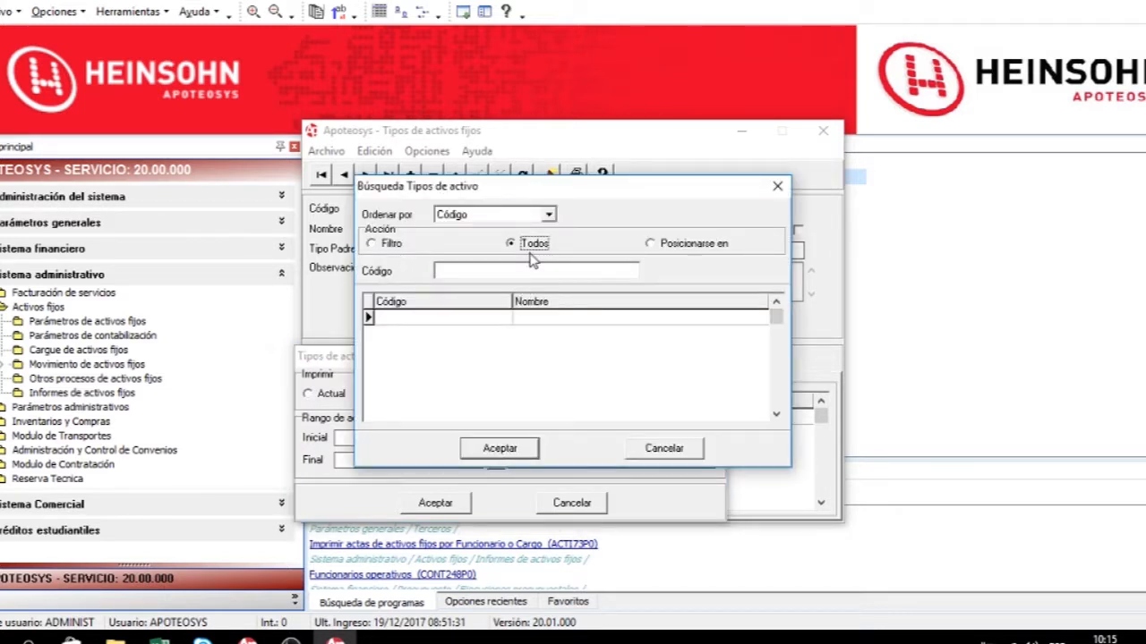
left_click(398, 245)
left_click(476, 274)
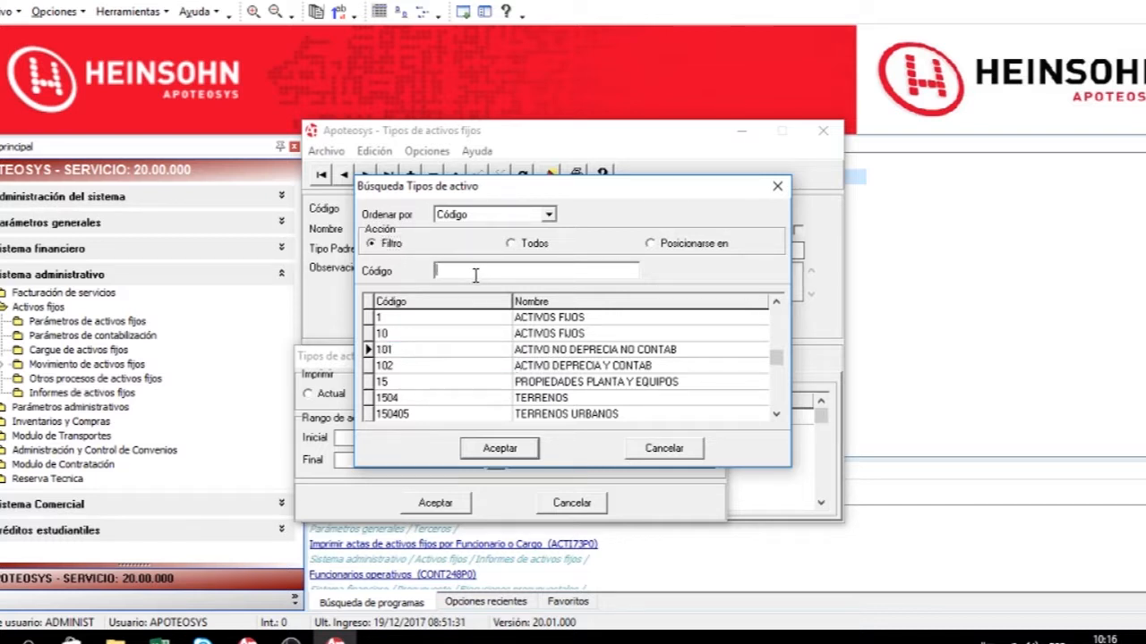
type("1")
left_click(499, 448)
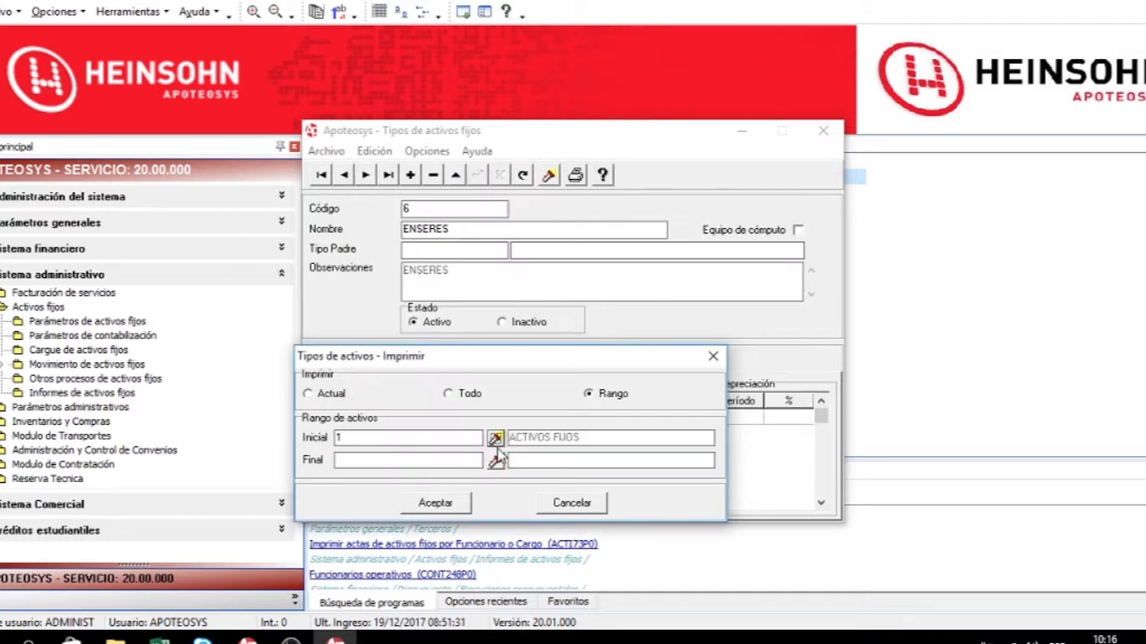
Set the range's final type to 183, print the asset types report, and close the preview and the types window.
left_click(496, 460)
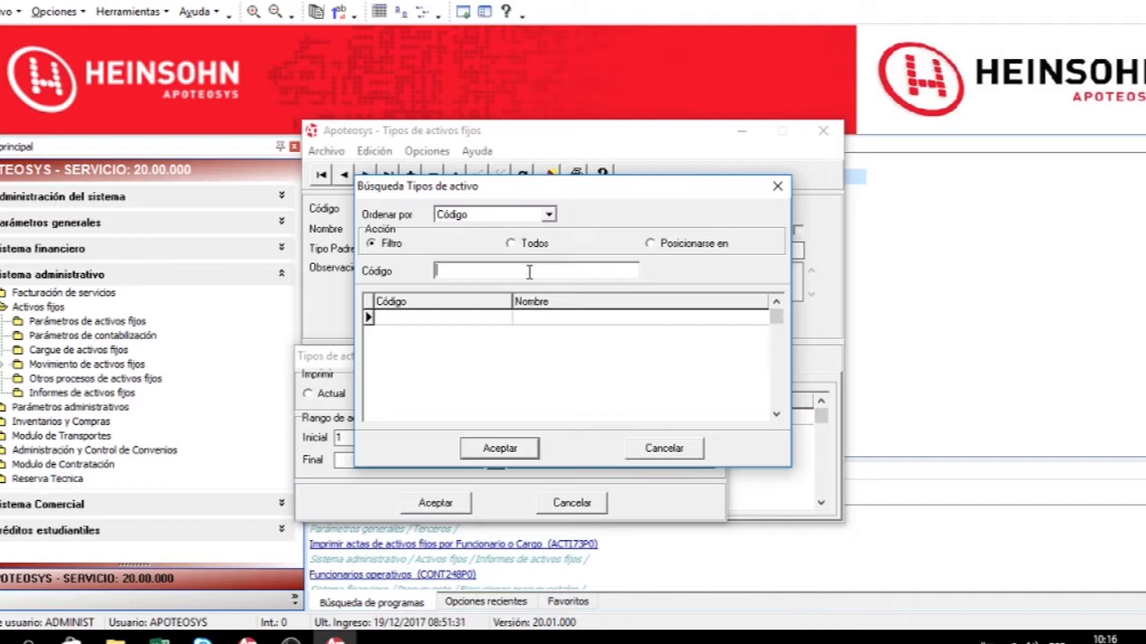
type("19%")
key("Tab")
left_click(440, 270)
key("Tab")
double_click(418, 367)
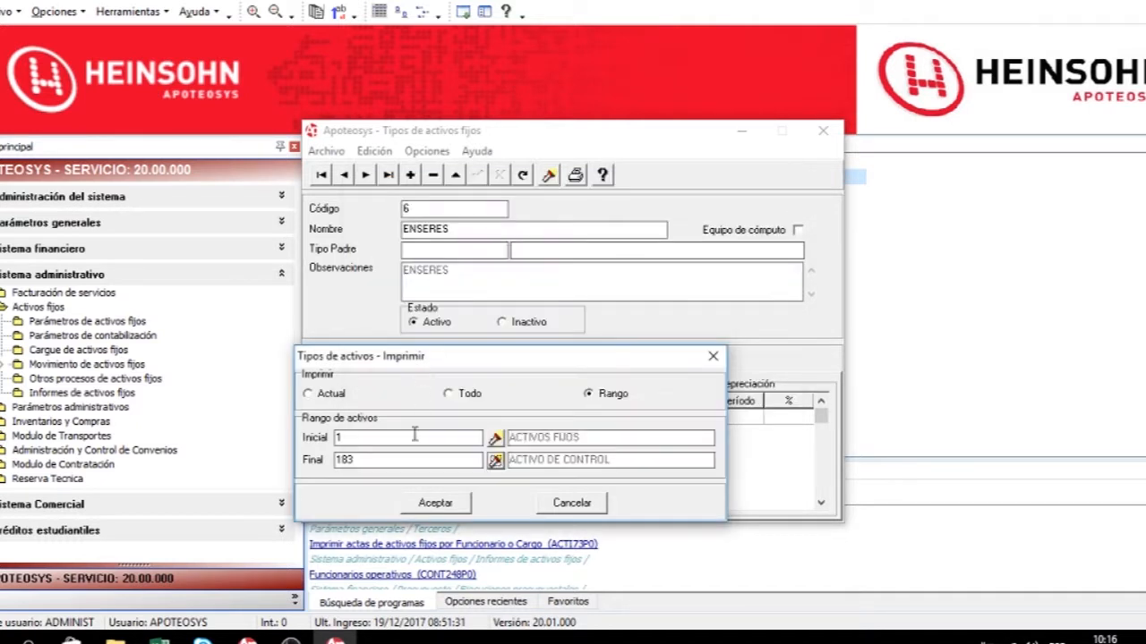
left_click(435, 502)
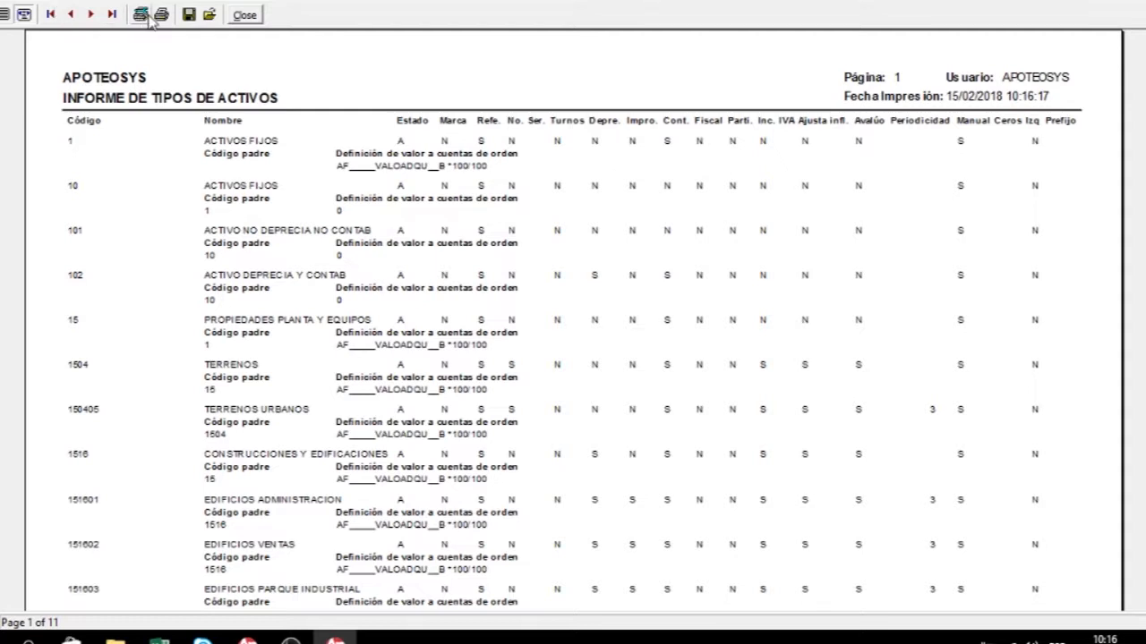
left_click(245, 15)
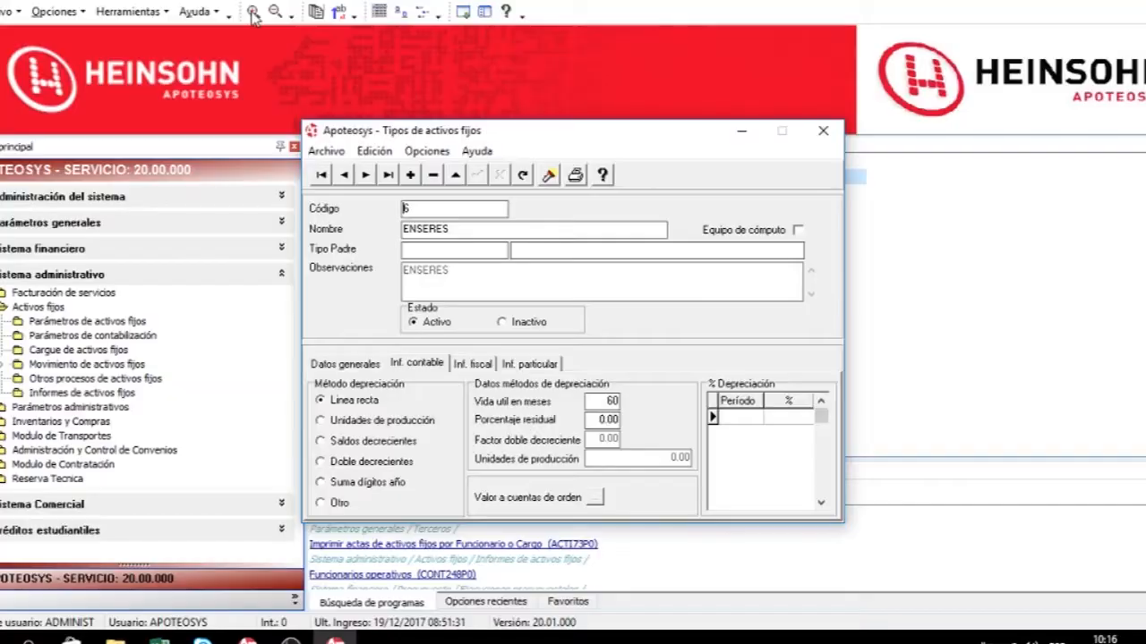
left_click(825, 132)
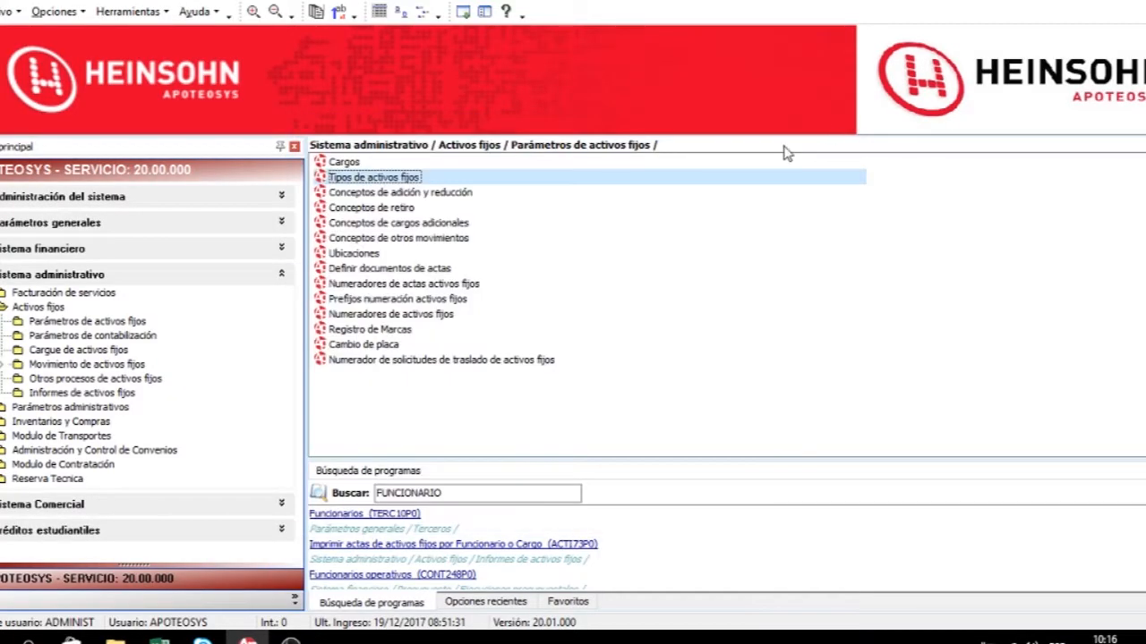
Open the addition and reduction concepts and add concept 999 ADICION CON VIDA UTIL, class Adición, changing useful life.
double_click(422, 197)
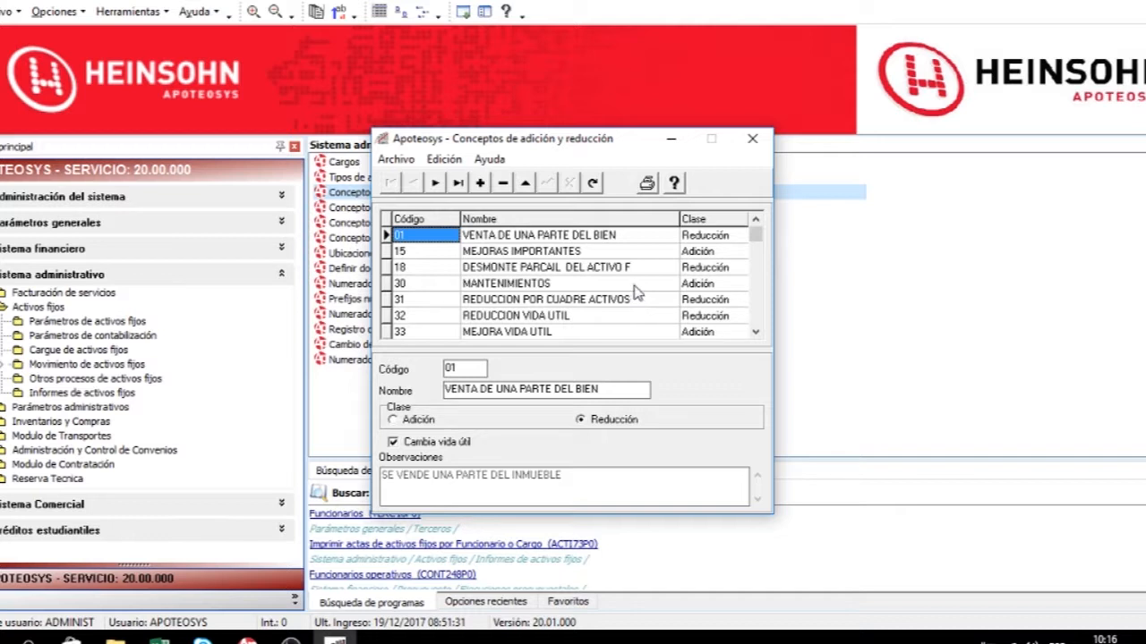
left_click(481, 186)
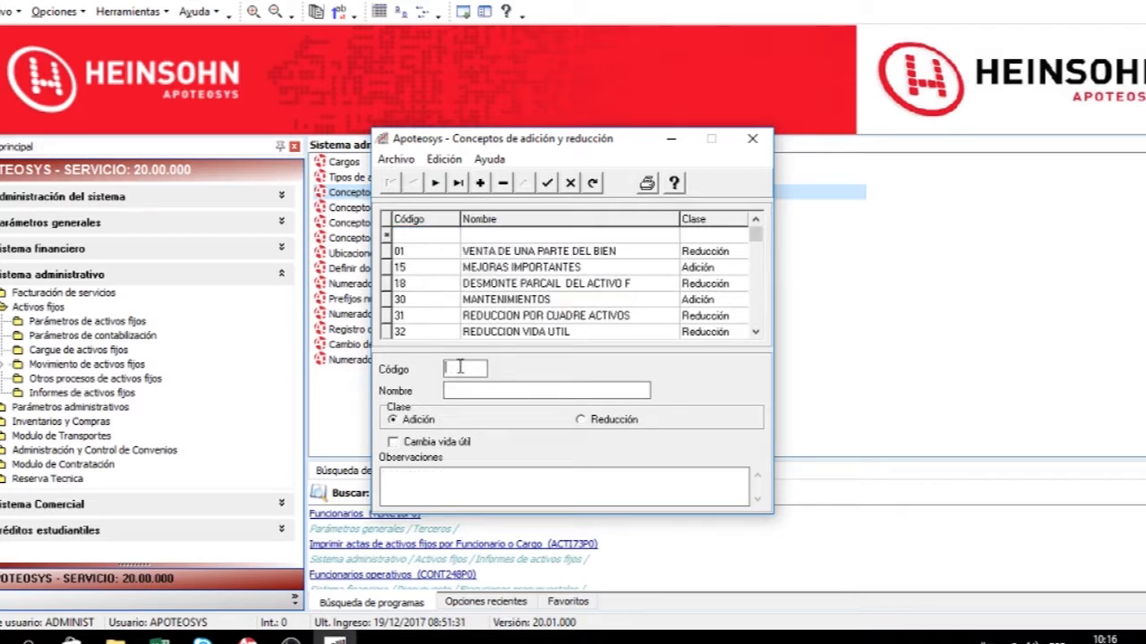
type("999")
key("Tab")
type("ADIC")
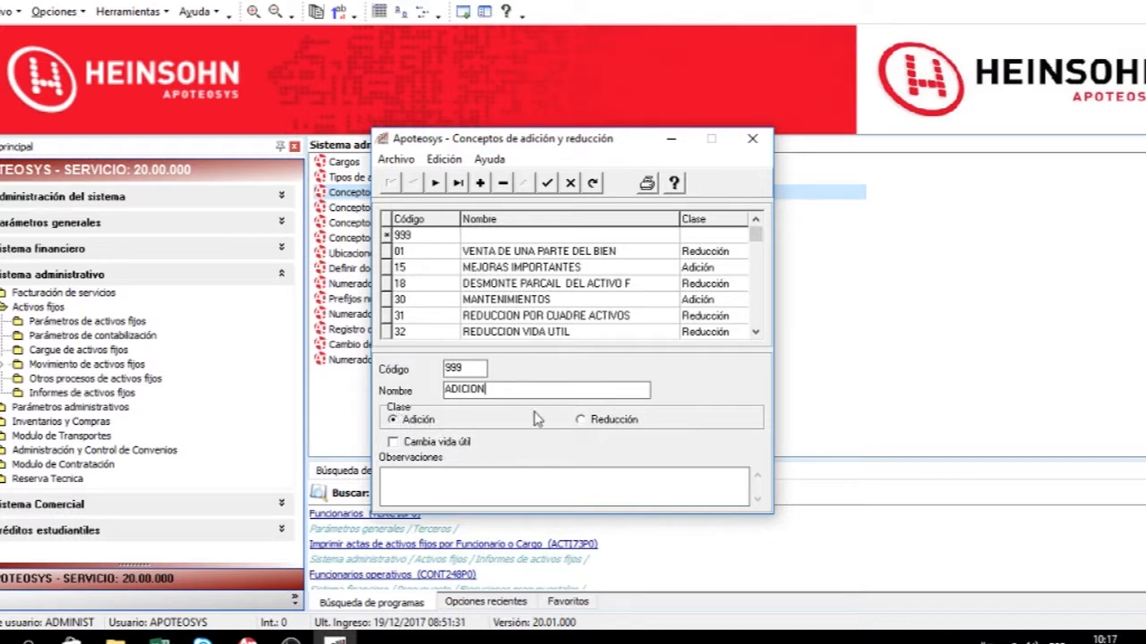
left_click(413, 445)
left_click(532, 391)
type("CON")
type(" VIDA")
key("BackSpace")
type("VIDA UTIL")
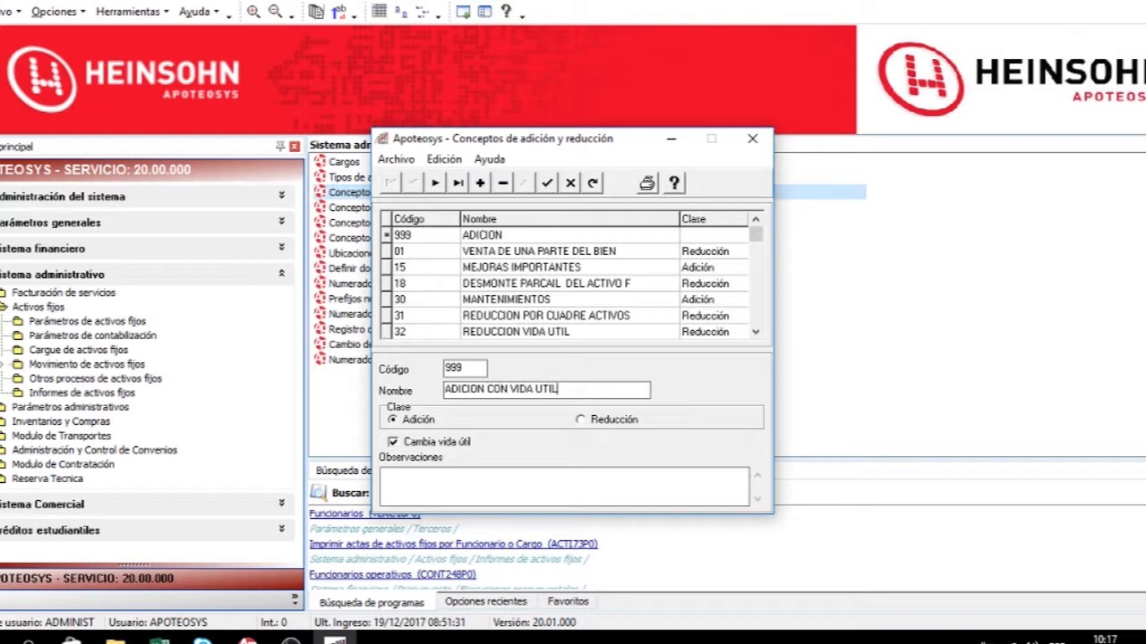
Enter the observation MANEJO VIDA UTIL for concept 999 and save it.
left_click(471, 487)
type("VID")
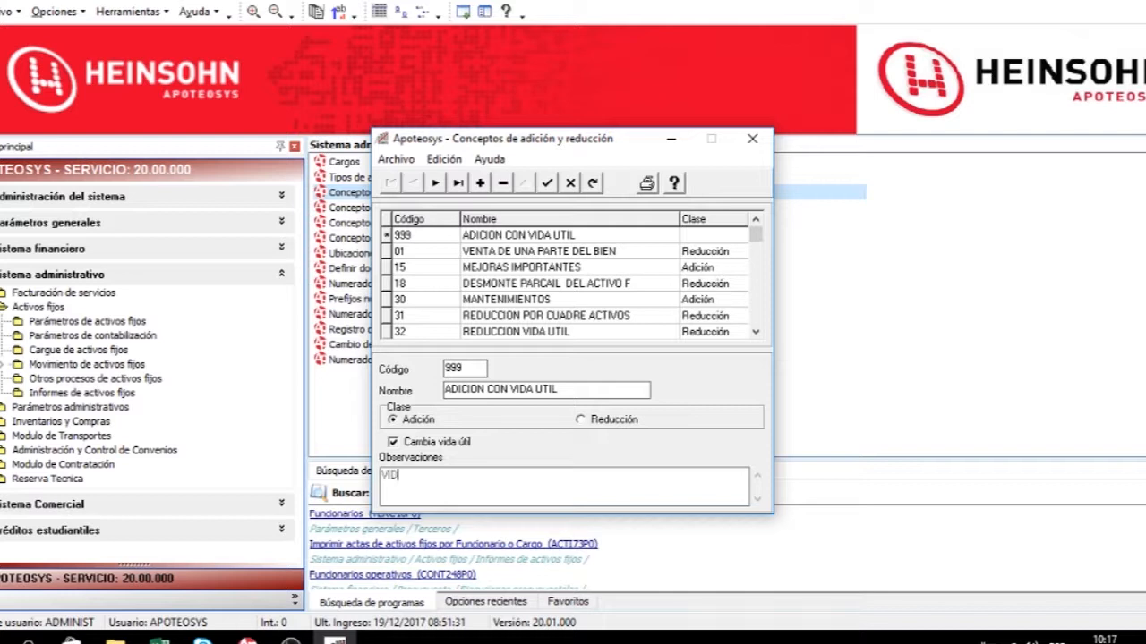
type("A UTILMANEJO")
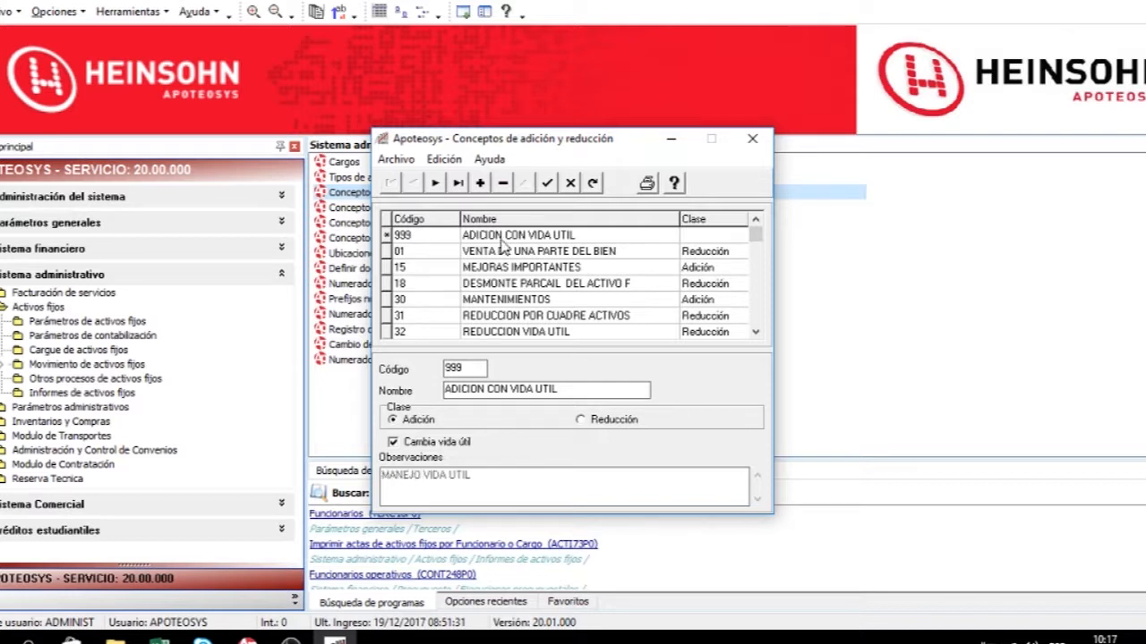
left_click(547, 185)
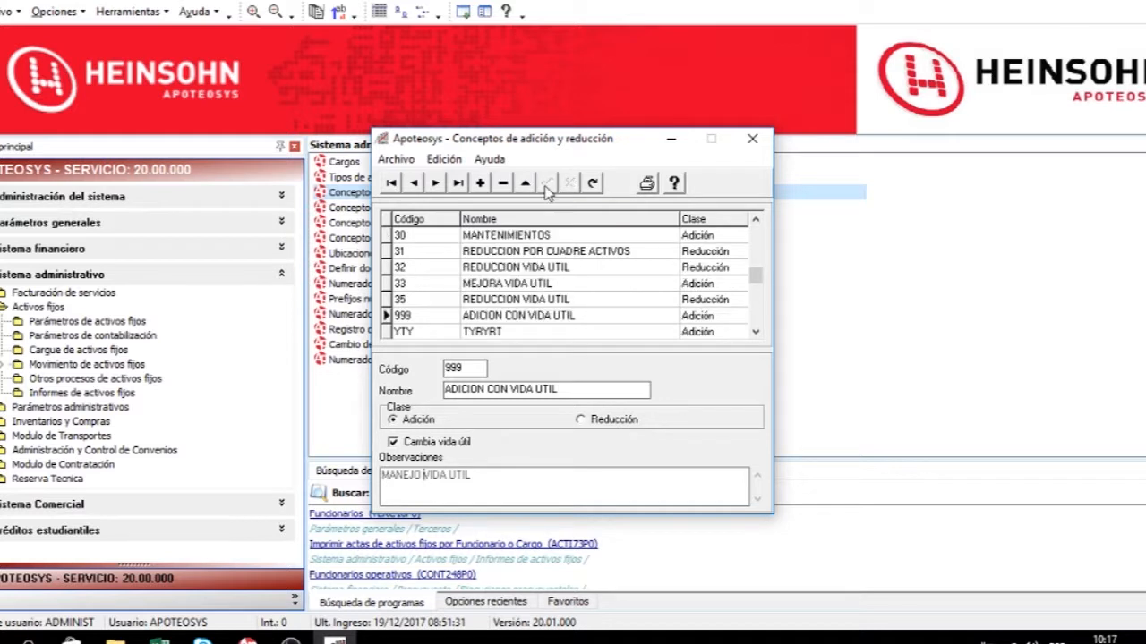
Browse the concept records using first, next, previous and last navigation.
left_click(484, 255)
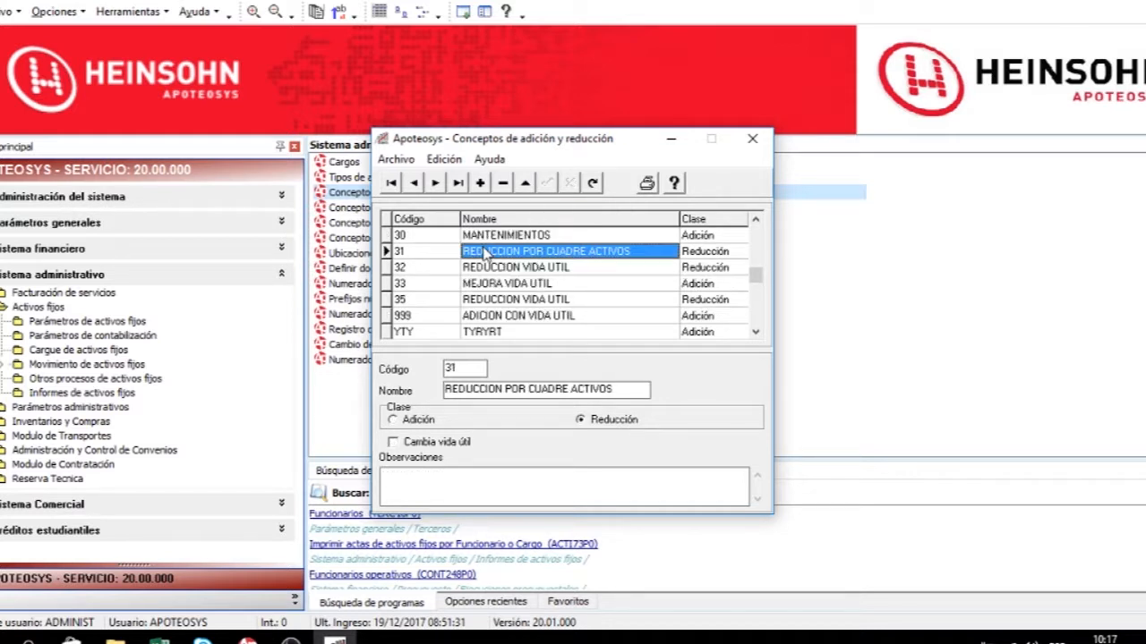
left_click(390, 184)
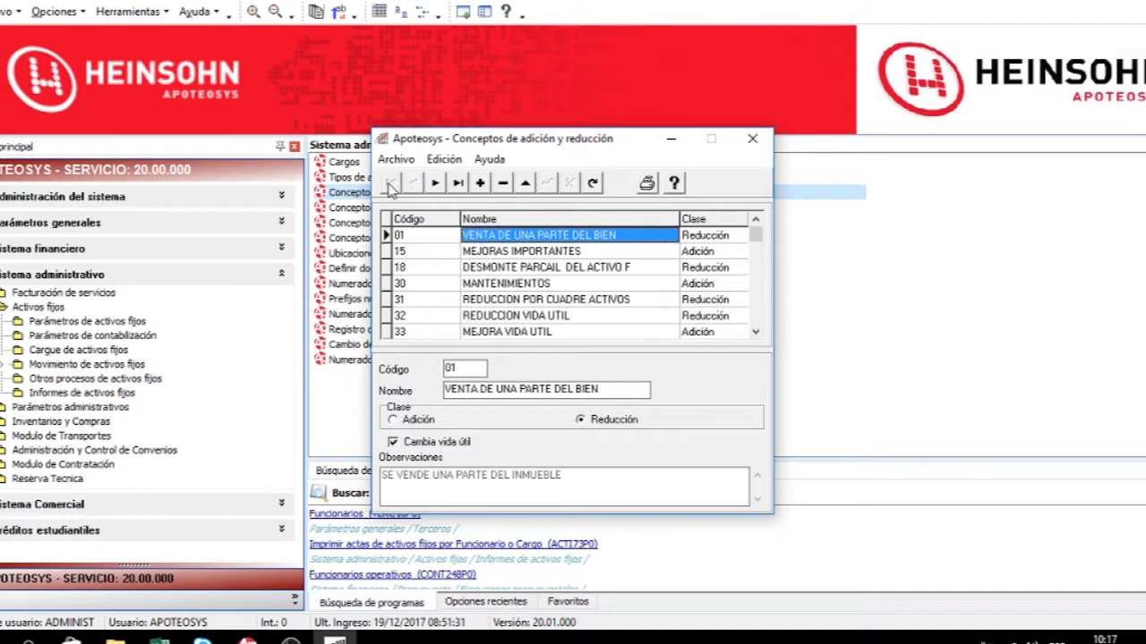
left_click(436, 184)
left_click(414, 183)
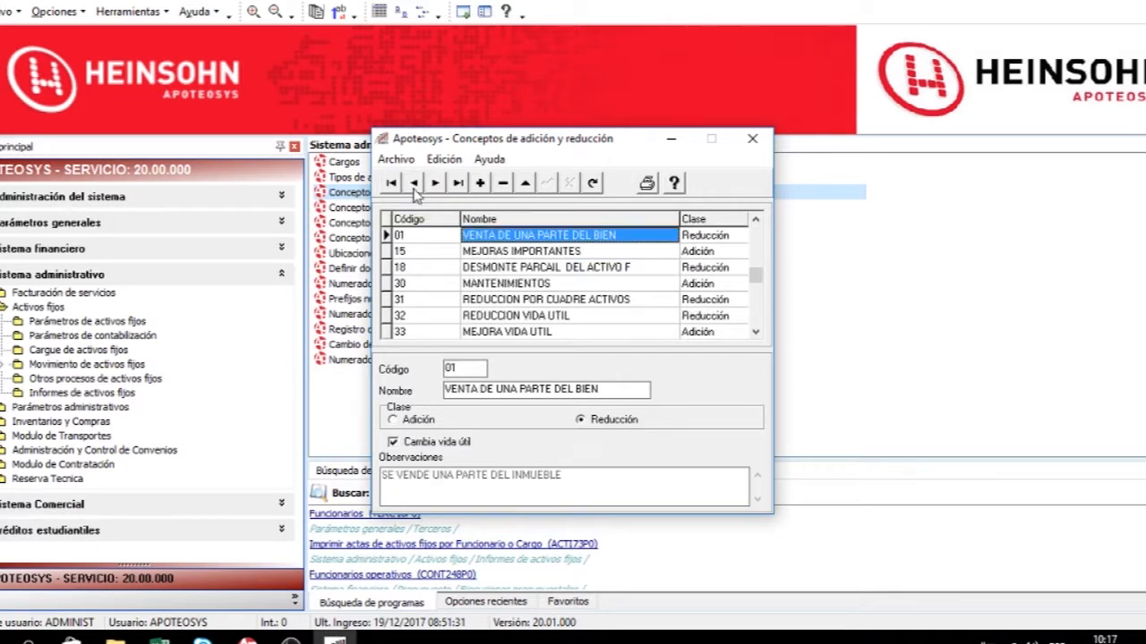
left_click(459, 183)
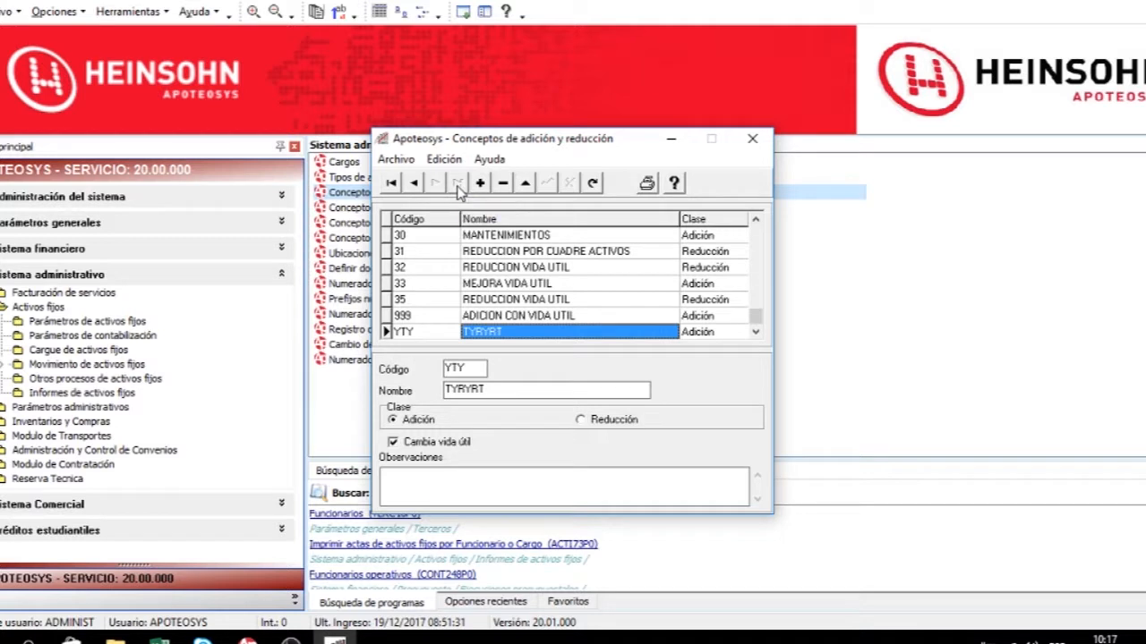
Try switching concept 32's class to Adición and back to Reducción, then discard the changes.
left_click(465, 268)
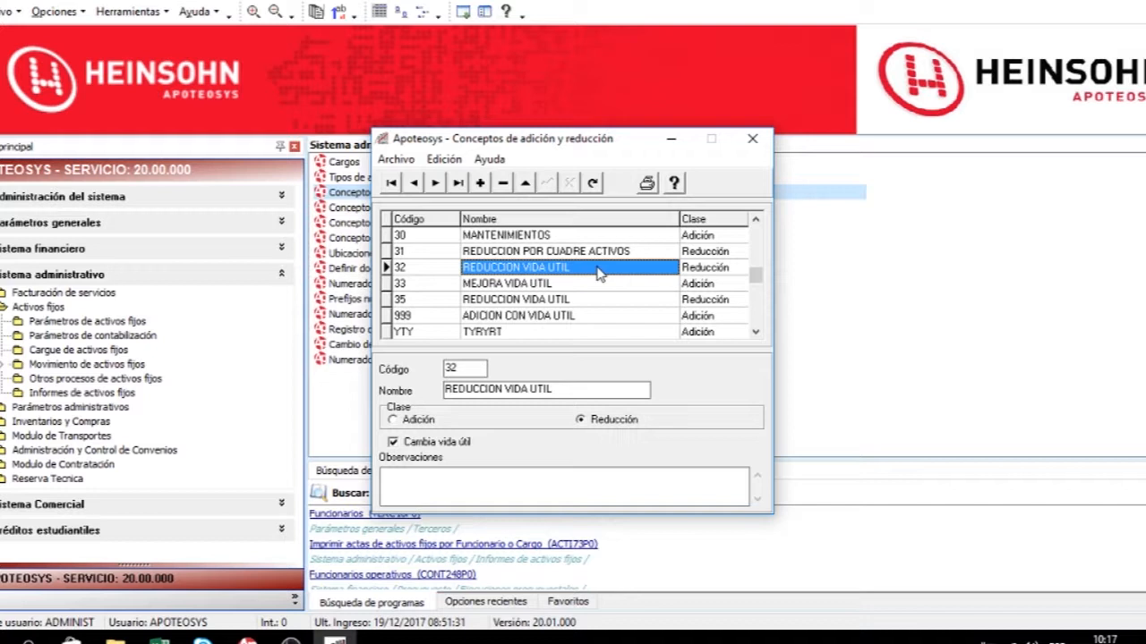
left_click(530, 183)
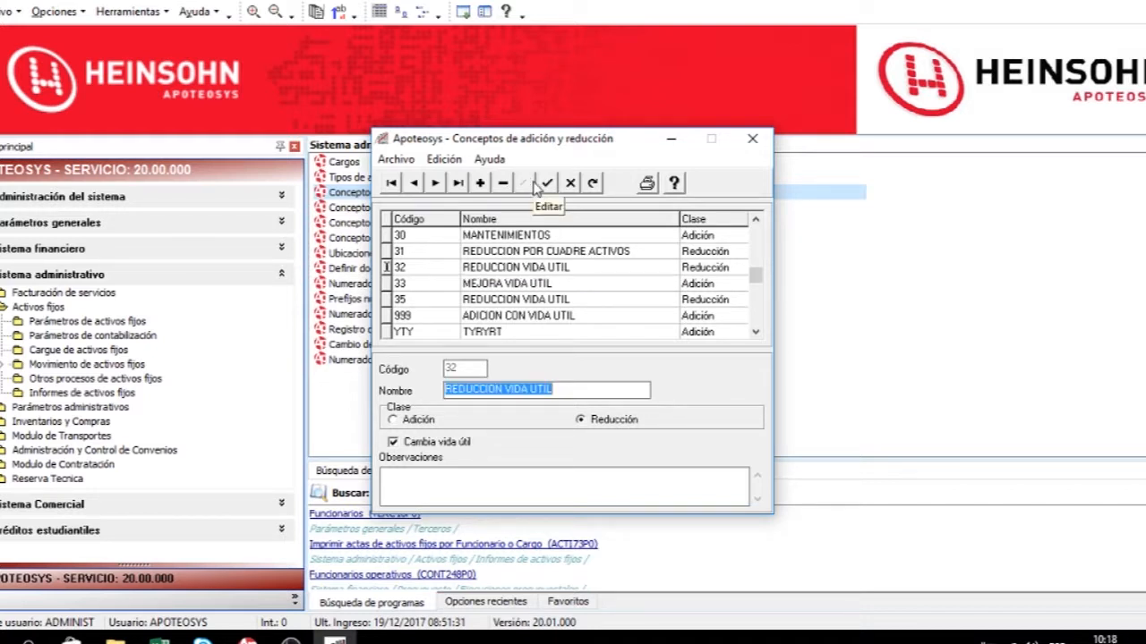
left_click(396, 423)
left_click(608, 428)
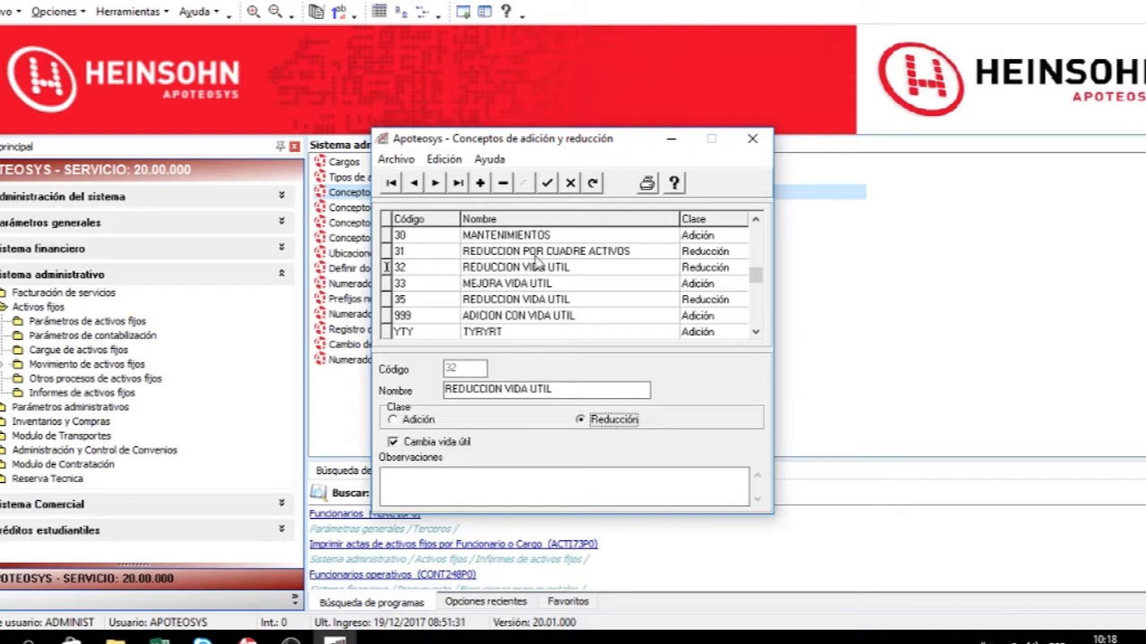
left_click(571, 184)
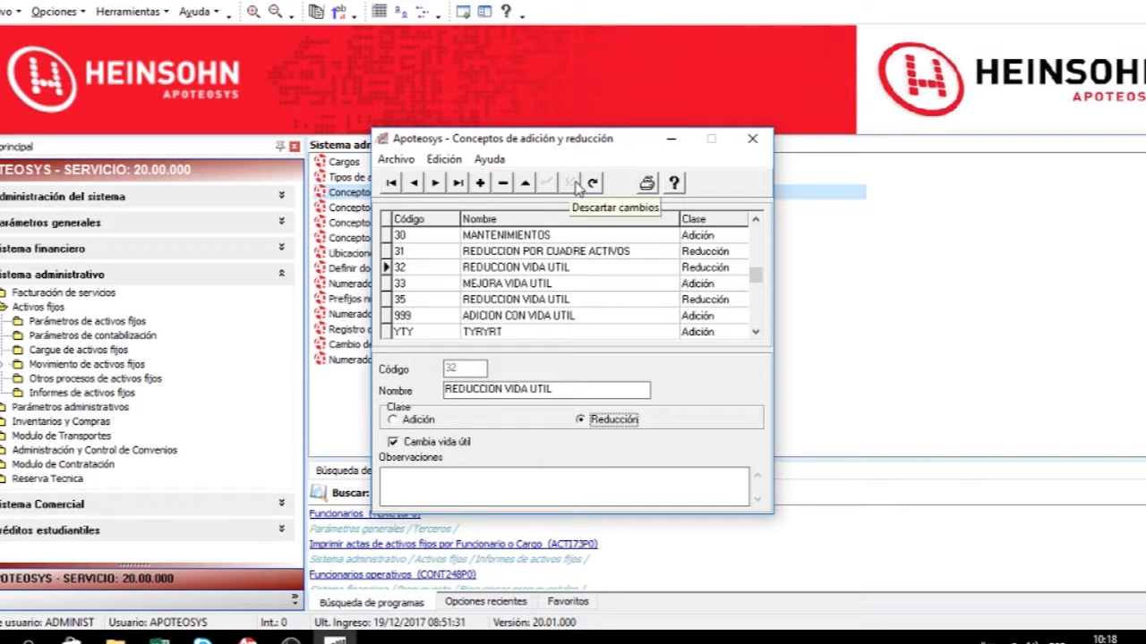
Print the addition and reduction concepts report, then close the preview and the concepts window.
left_click(647, 185)
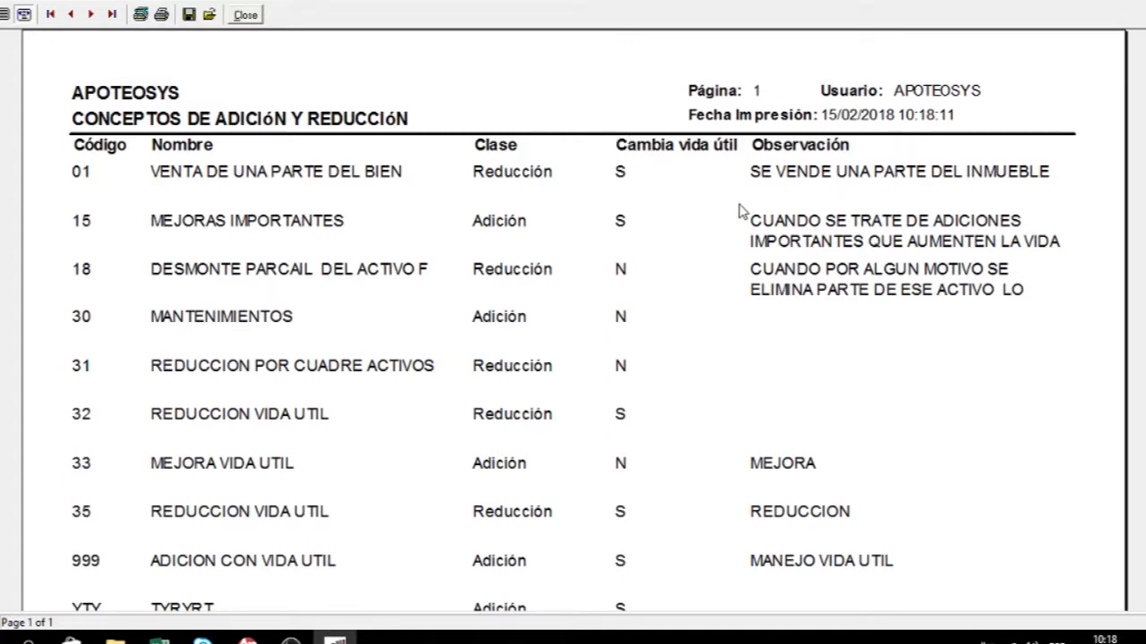
left_click(1145, 1)
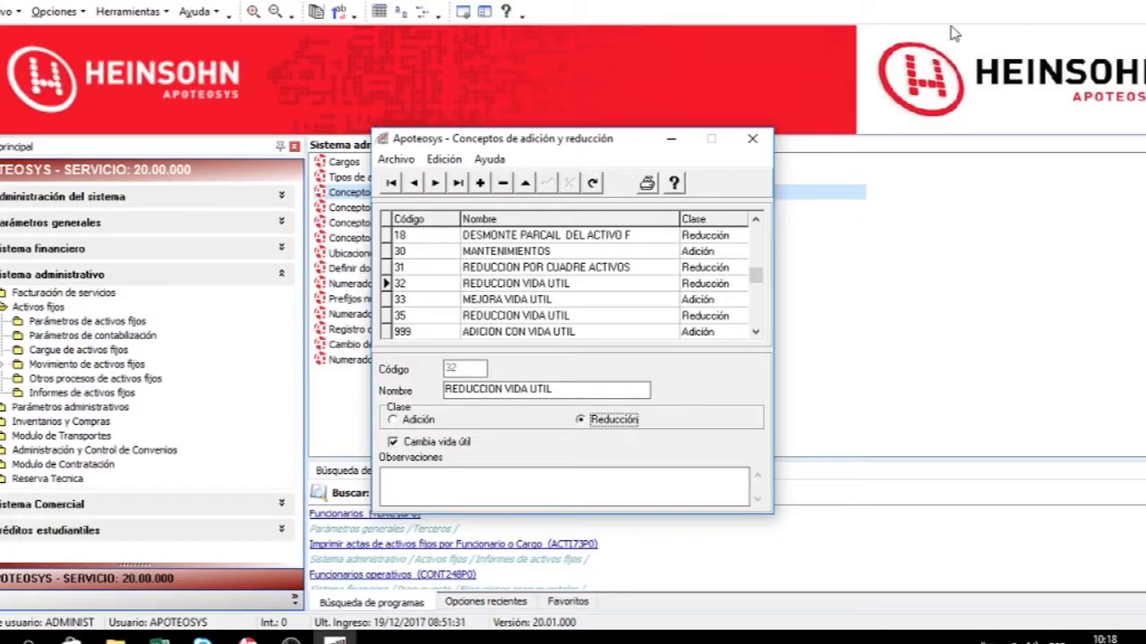
left_click(752, 141)
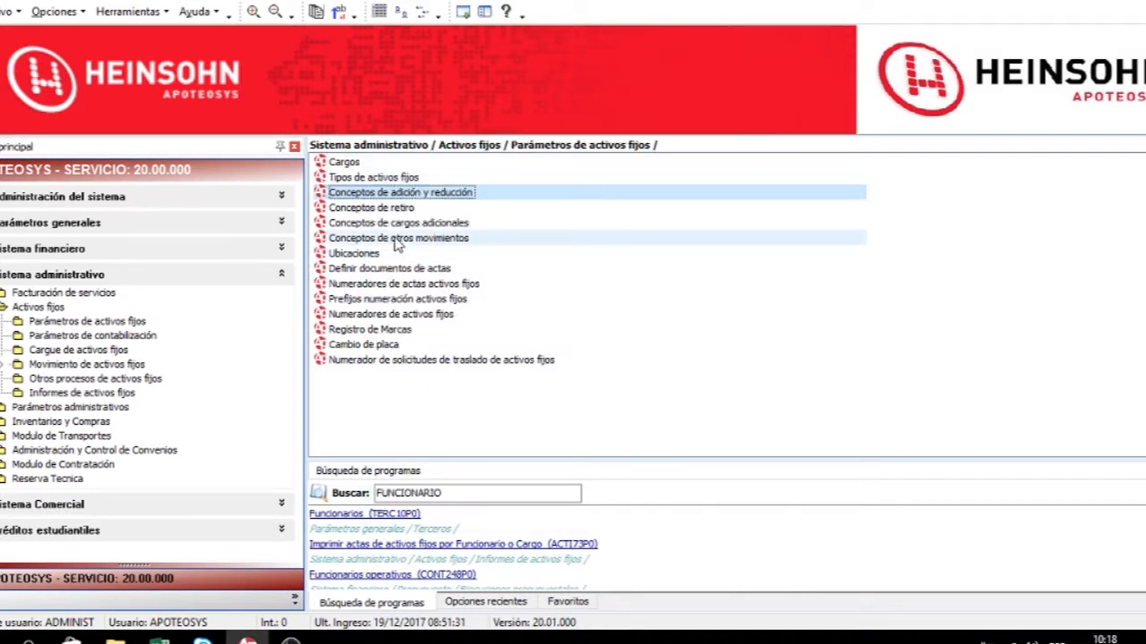
Open the retirement concepts and select concept 03 PERDIDA.
double_click(411, 208)
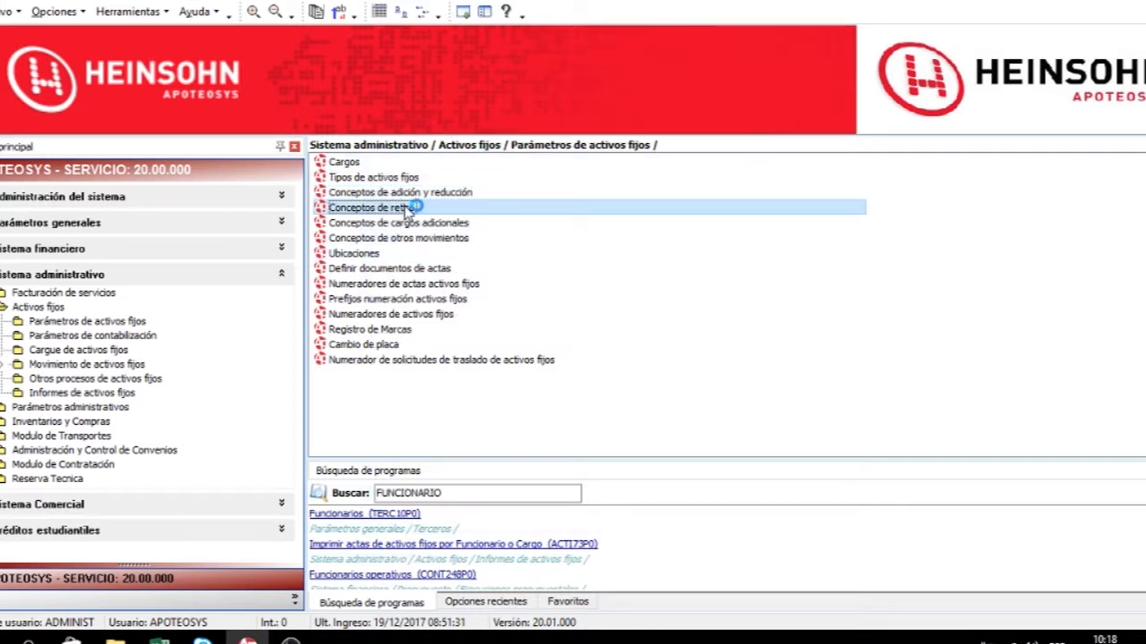
left_click(571, 356)
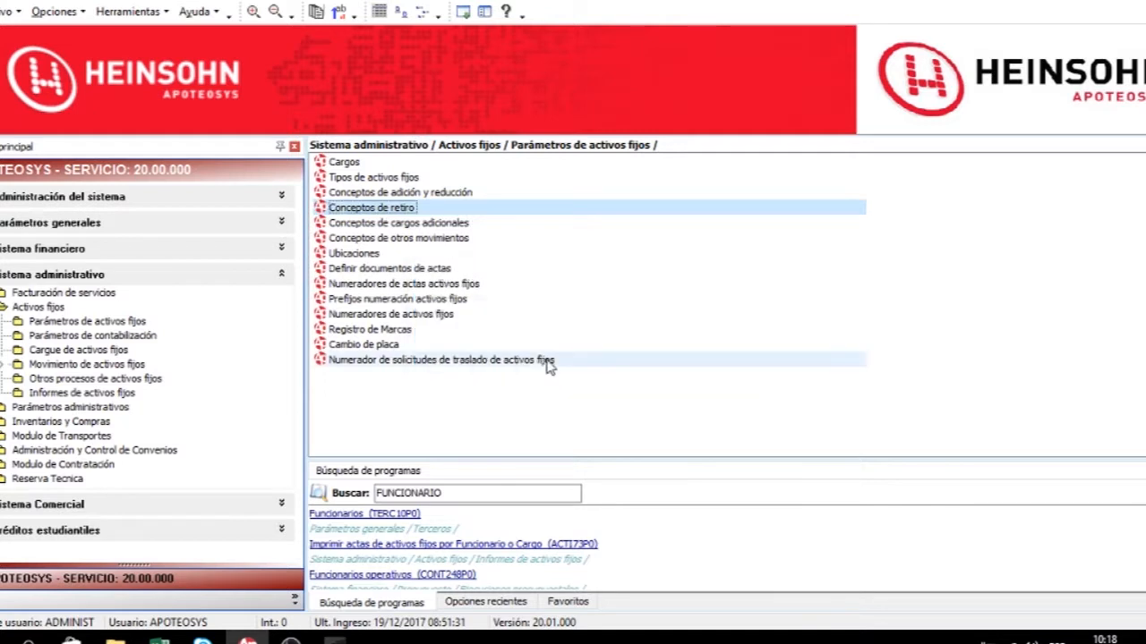
double_click(380, 211)
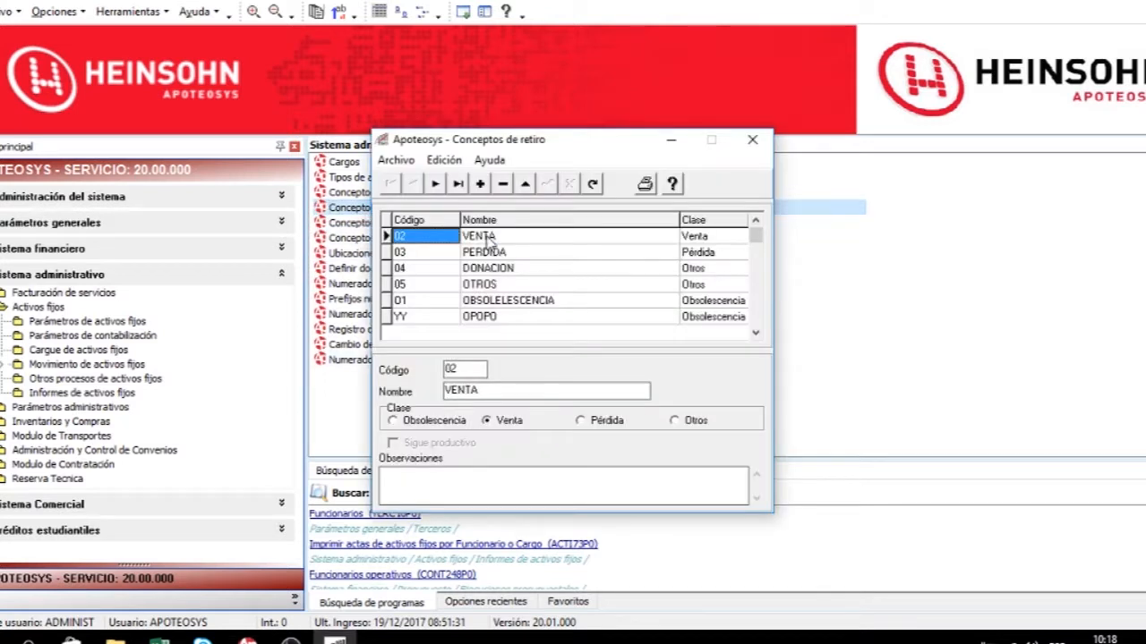
left_click(537, 253)
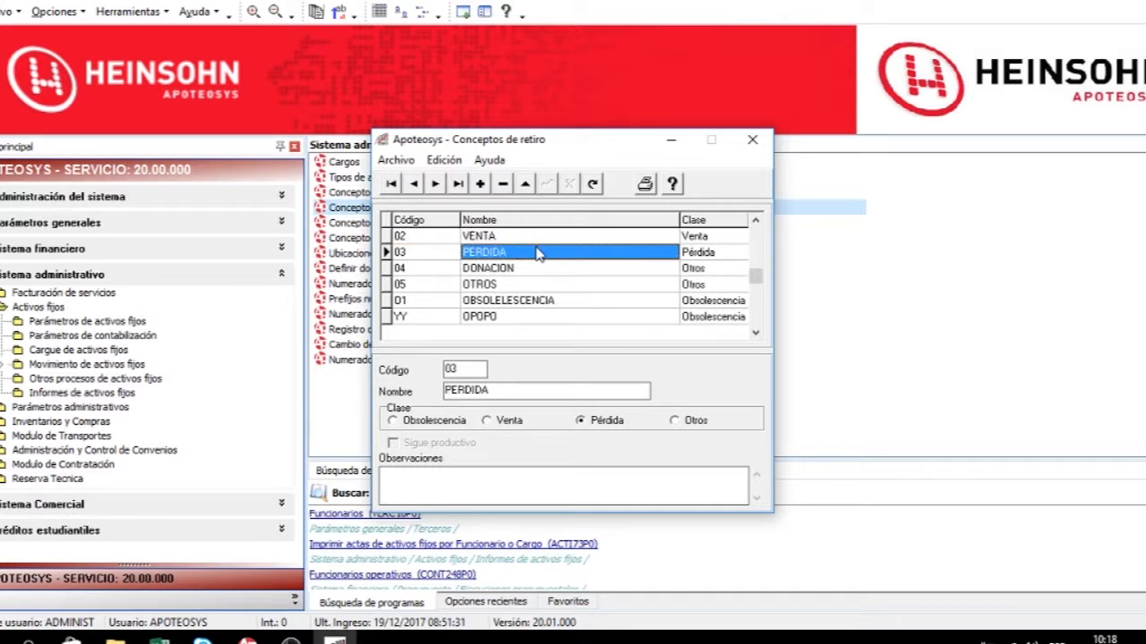
left_click(445, 255)
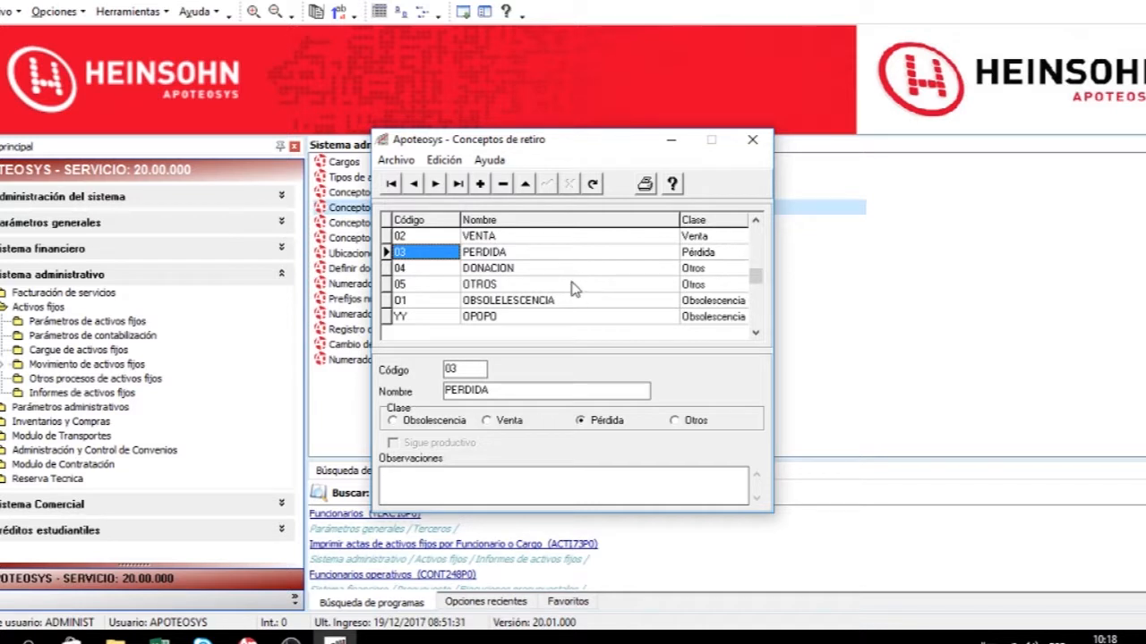
Browse the retirement concept records to review each one's class.
left_click(715, 239)
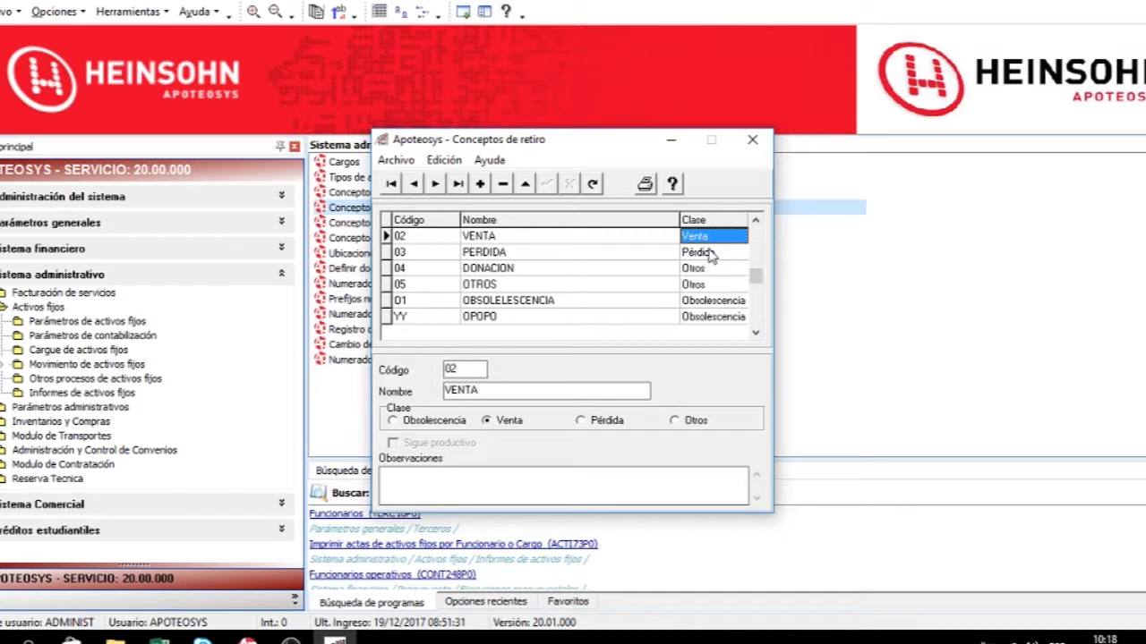
left_click(712, 253)
left_click(700, 270)
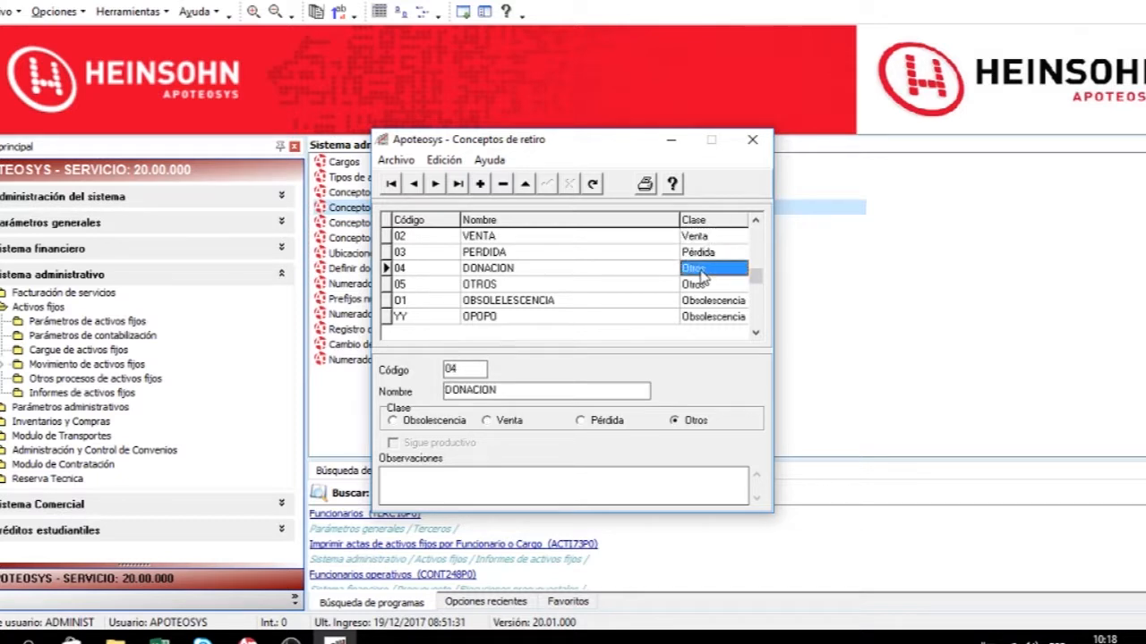
left_click(705, 302)
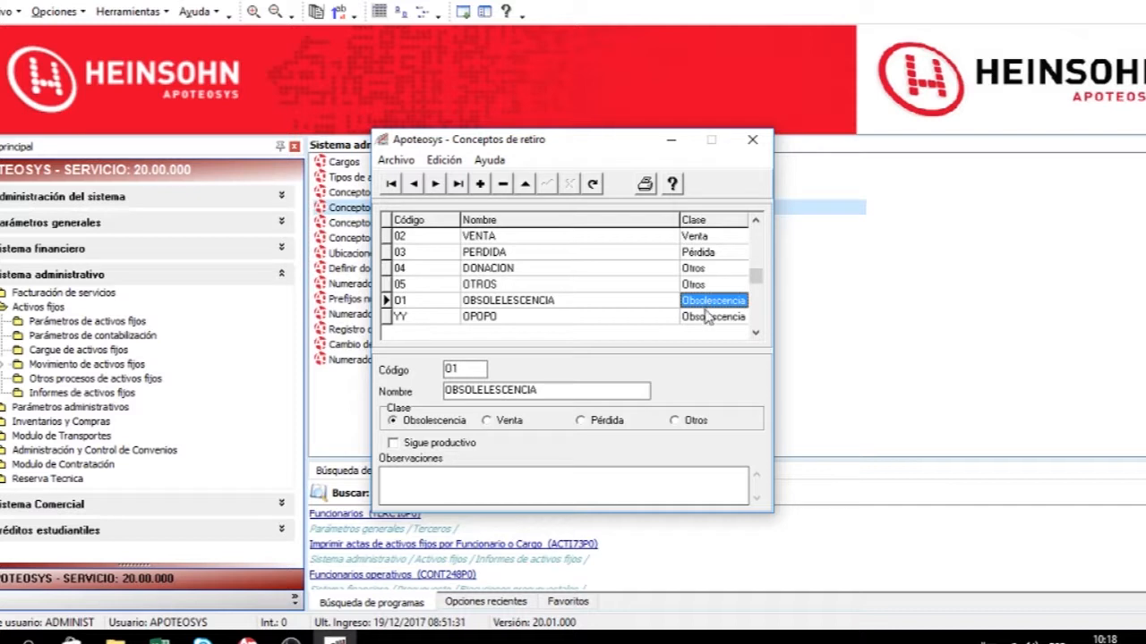
left_click(710, 319)
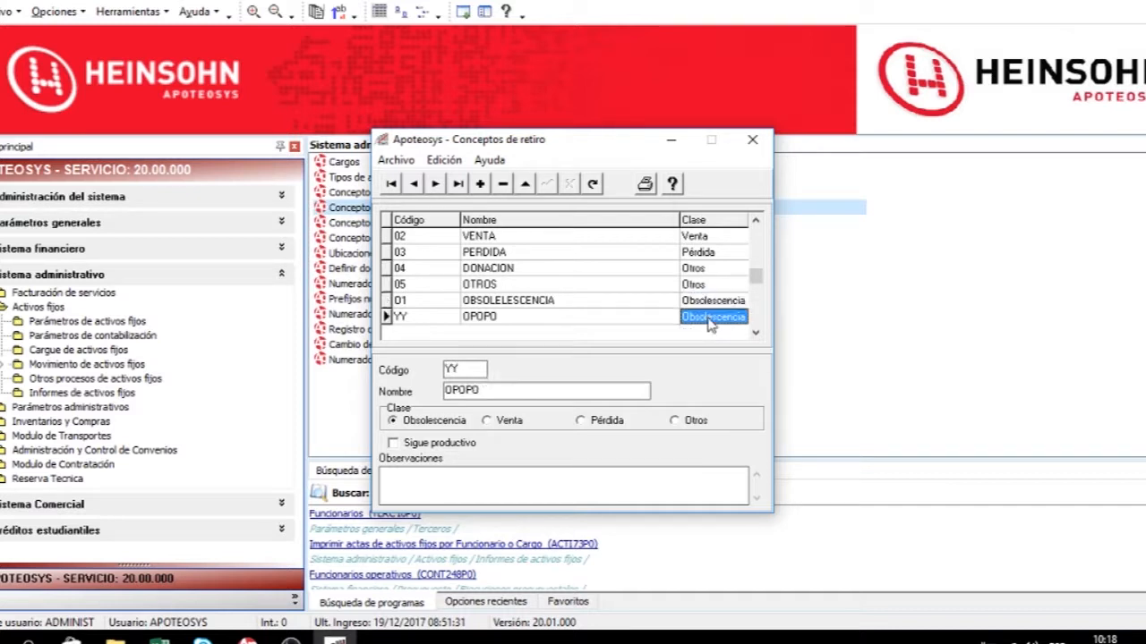
Delete the retirement concept YY OPOPO.
left_click(409, 319)
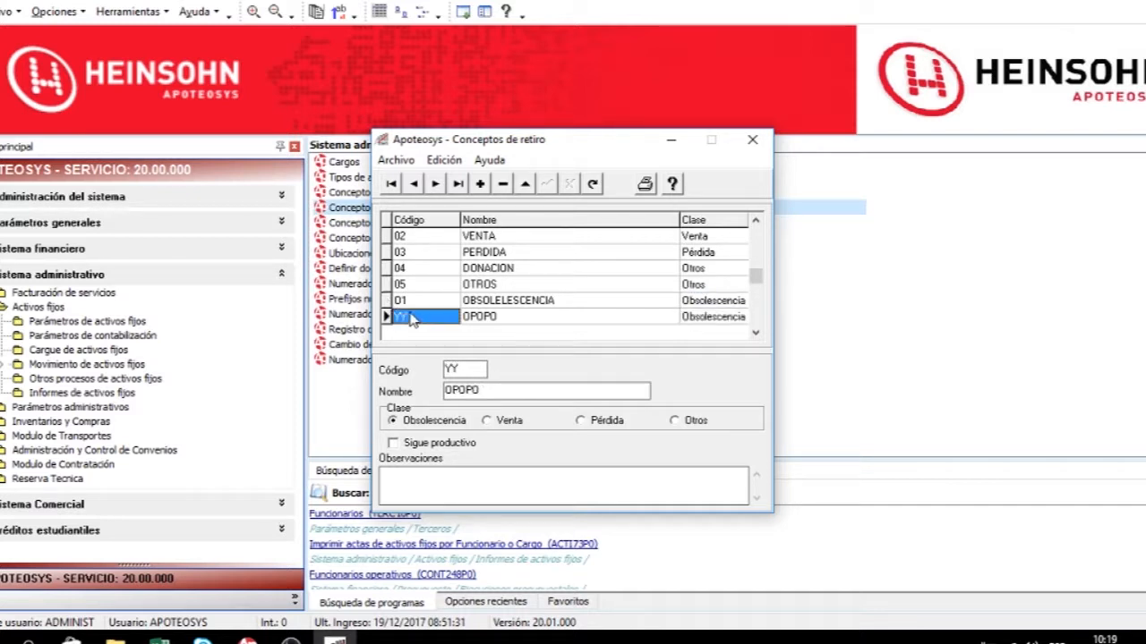
left_click(504, 184)
left_click(535, 356)
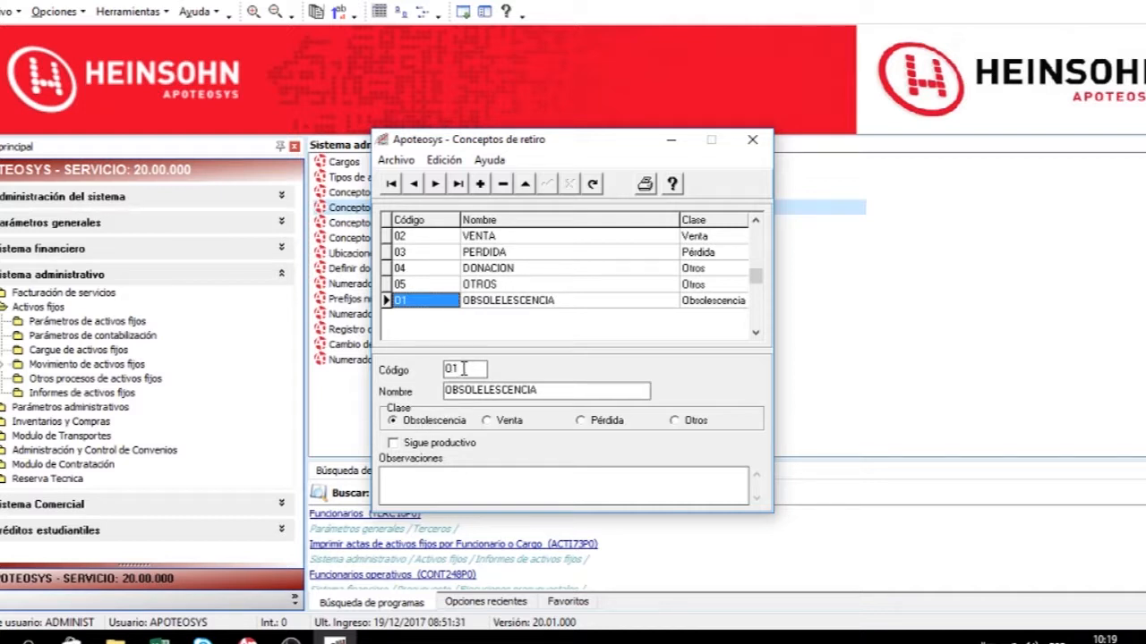
Add retirement concept E2 named OBSOLESCENCIA with class Obsolescencia and Sigue productivo checked, and save it.
left_click(481, 183)
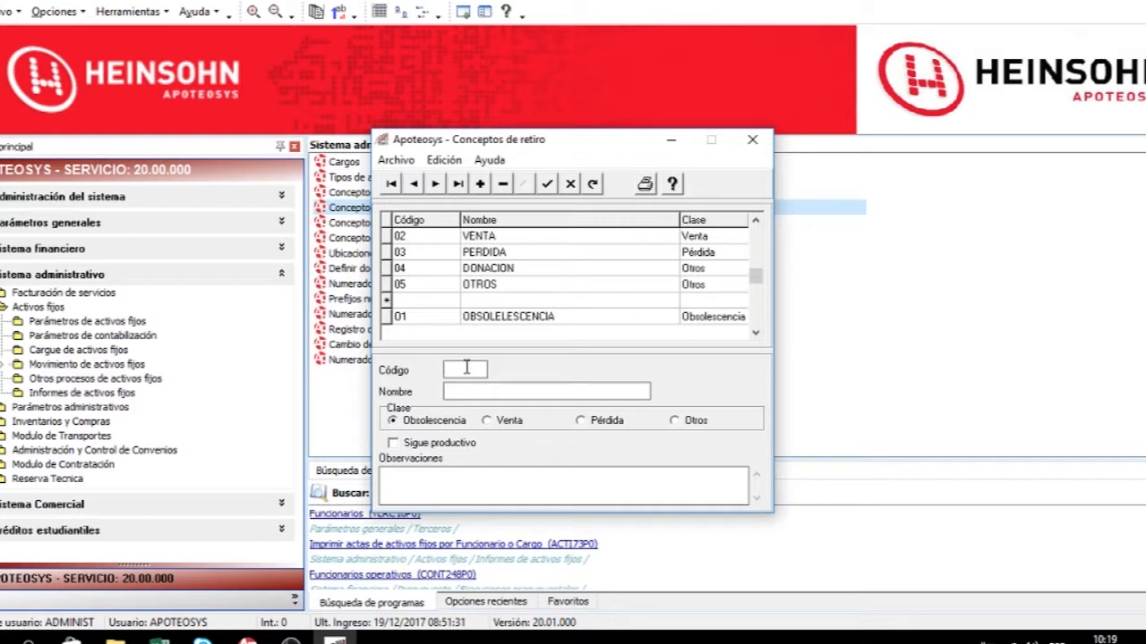
type("E")
key("Tab")
type("OBSOLELESCENC")
key("BackSpace")
key("BackSpace")
key("BackSpace")
key("BackSpace")
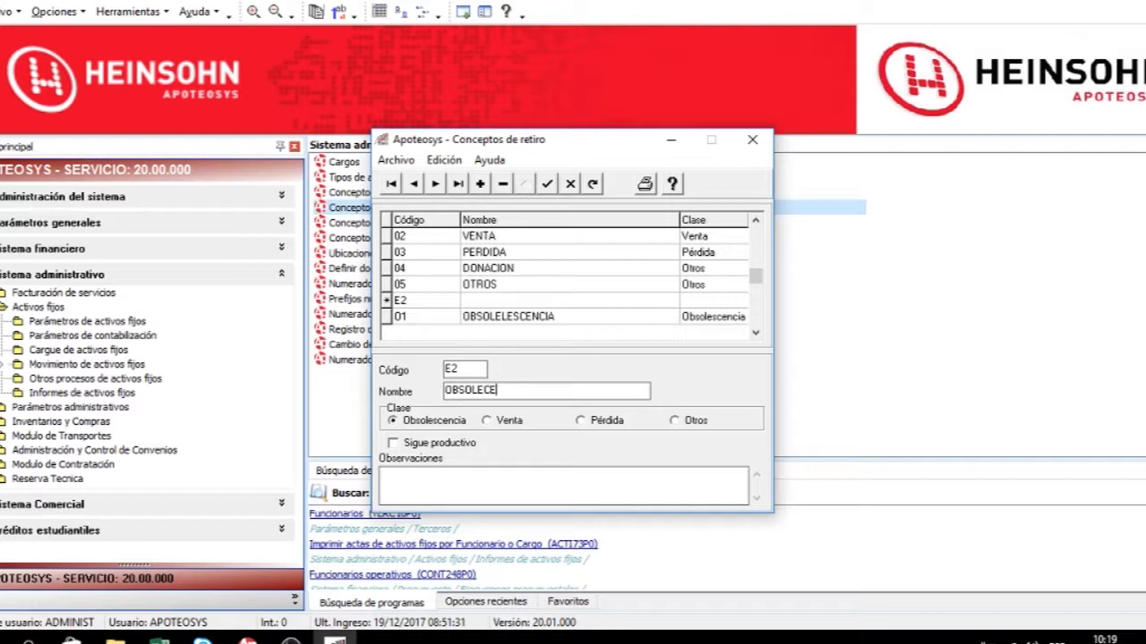
type("SCENCIA")
left_click(438, 445)
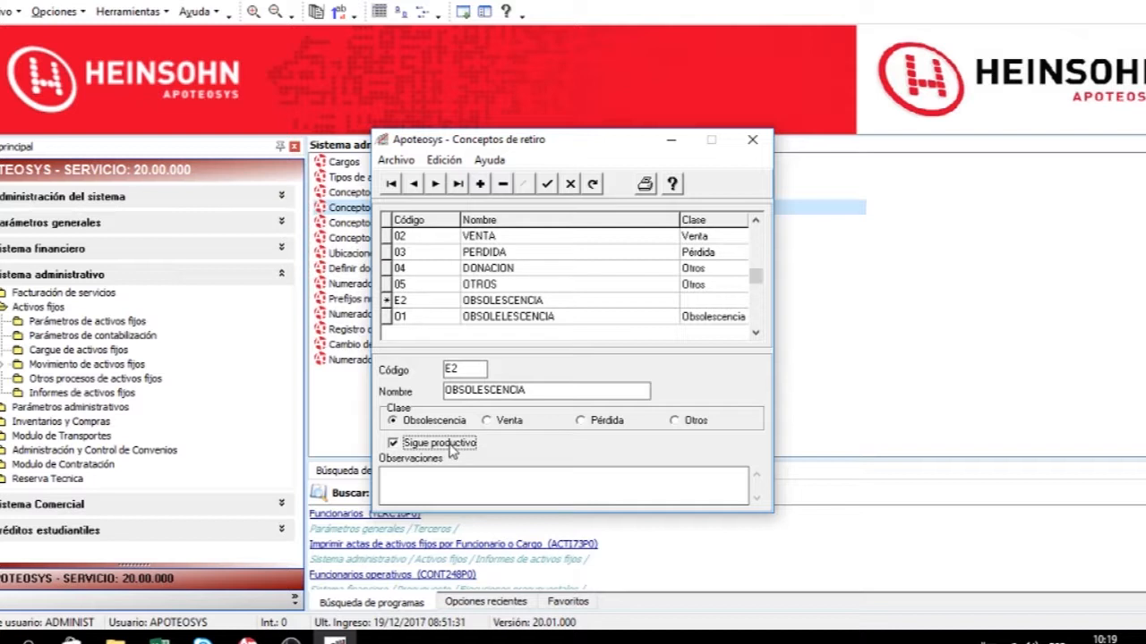
left_click(549, 186)
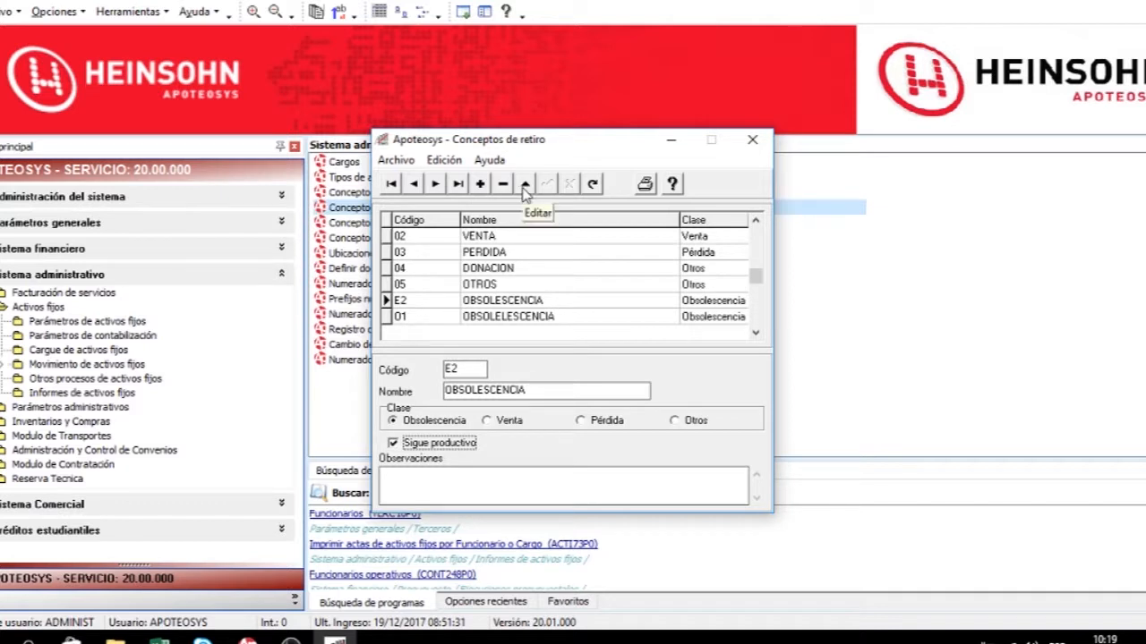
Print the retirement concepts report, then close the preview and the concepts window.
left_click(524, 186)
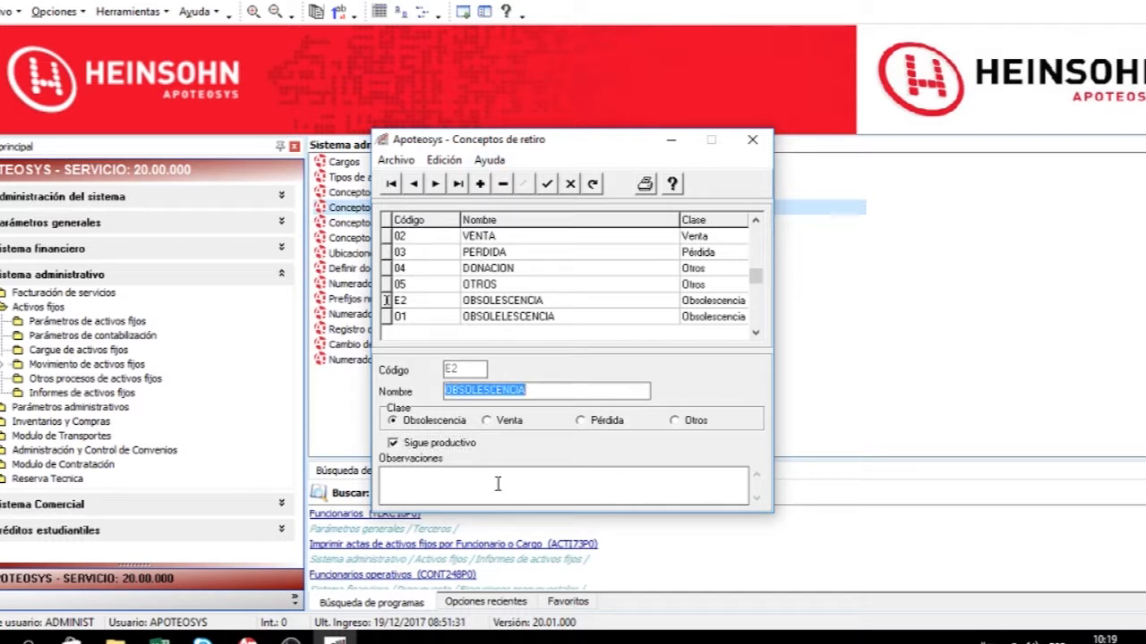
left_click(568, 186)
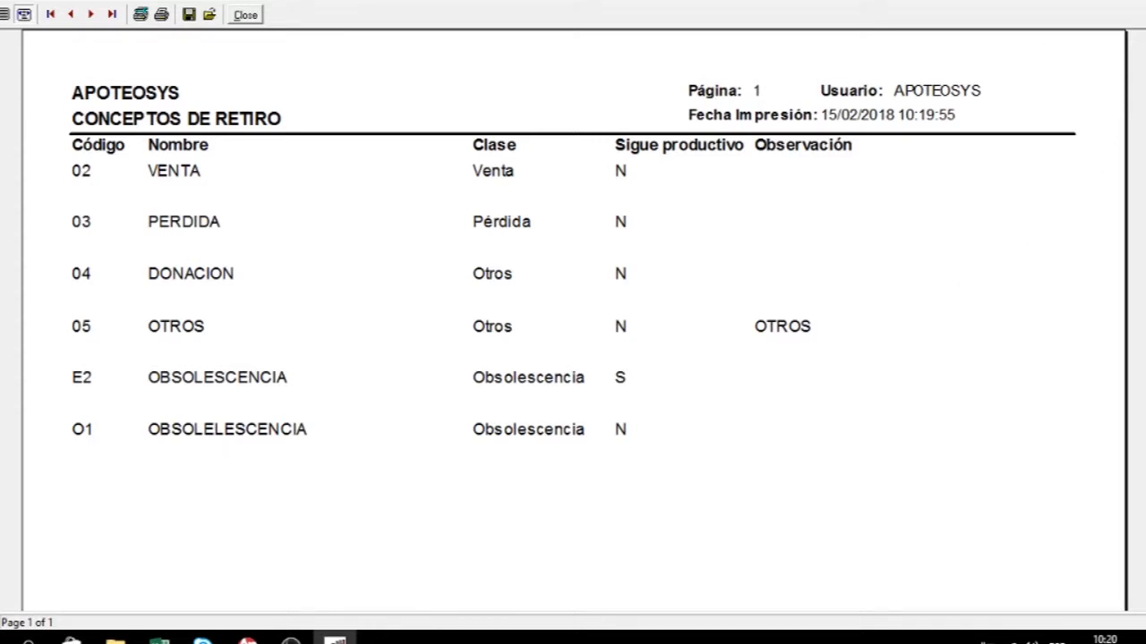
left_click(1144, 2)
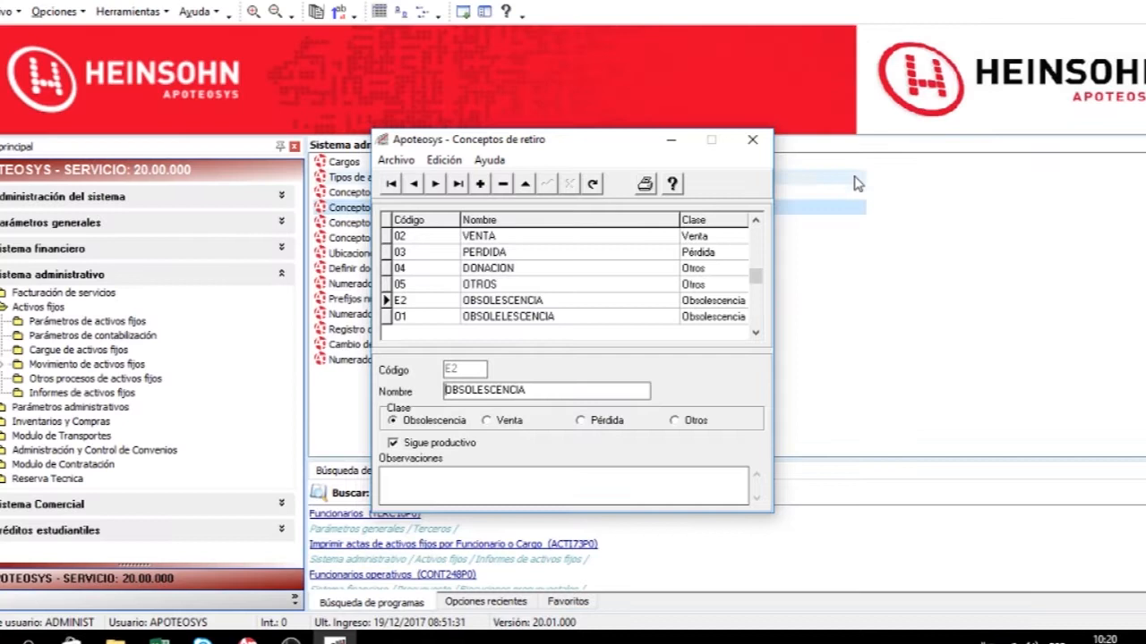
left_click(752, 141)
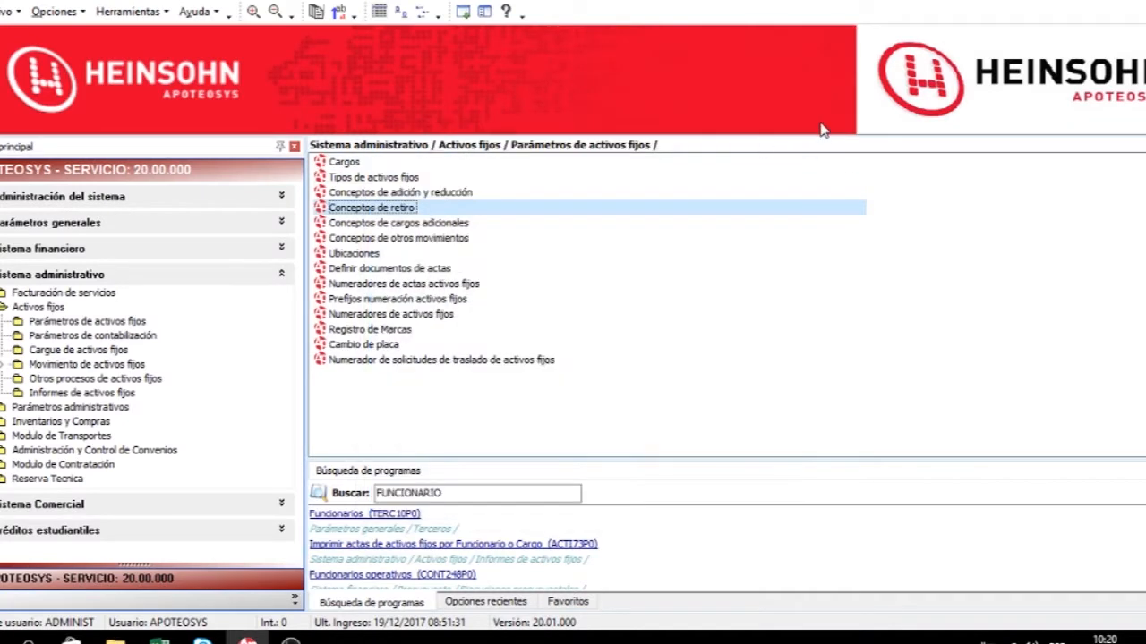
Open the additional charges concepts and try to add a concept with code 01 named OTRO.
double_click(436, 230)
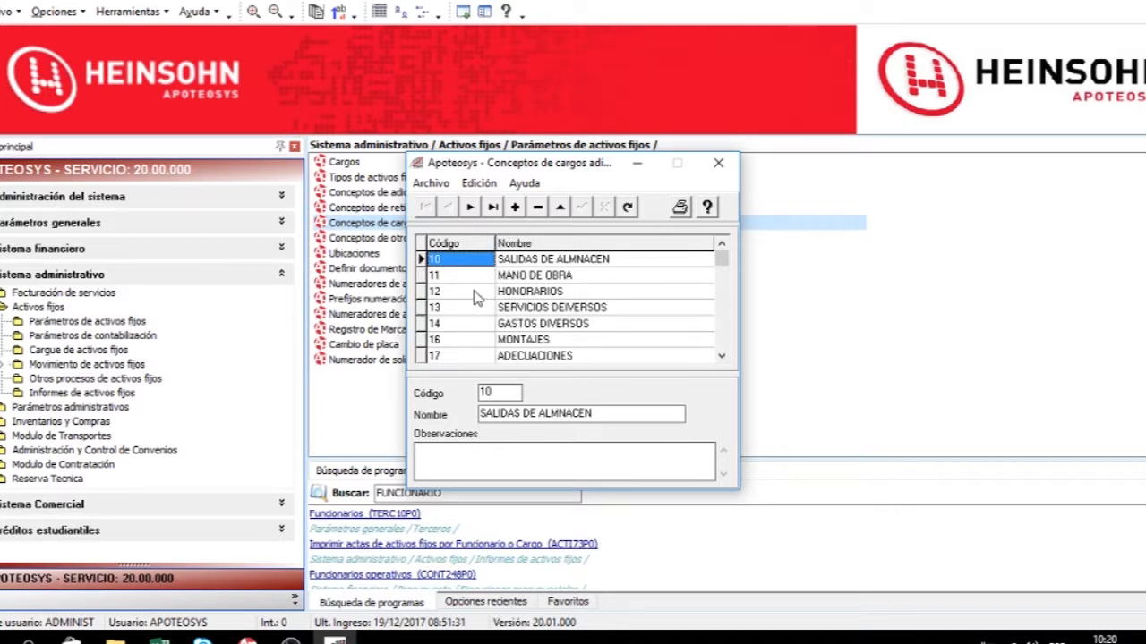
left_click(612, 312)
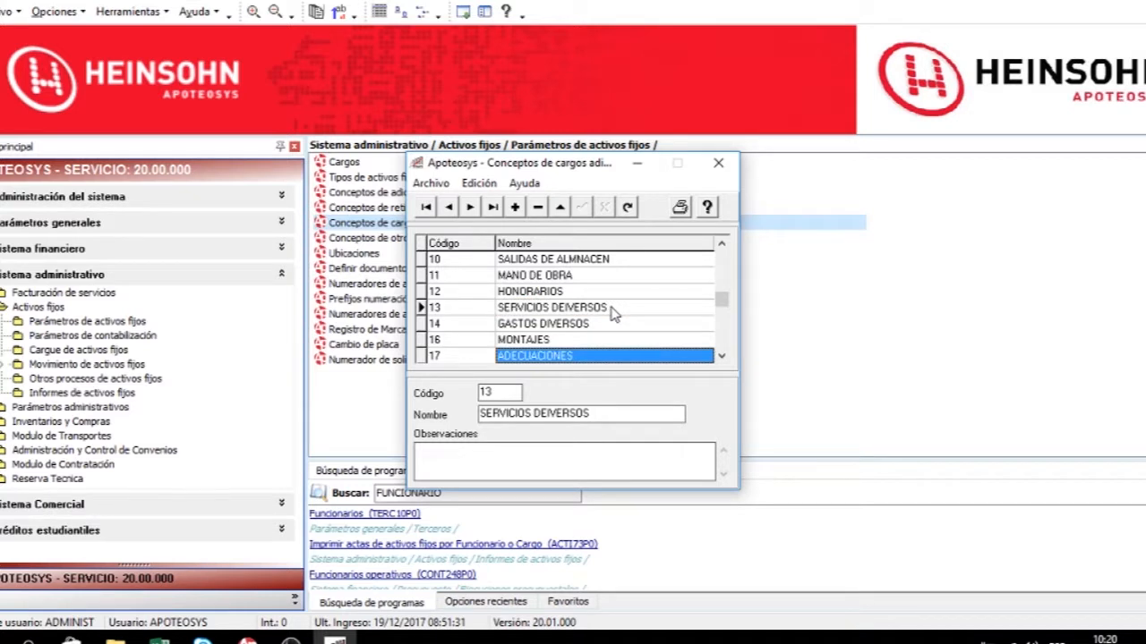
left_click(517, 208)
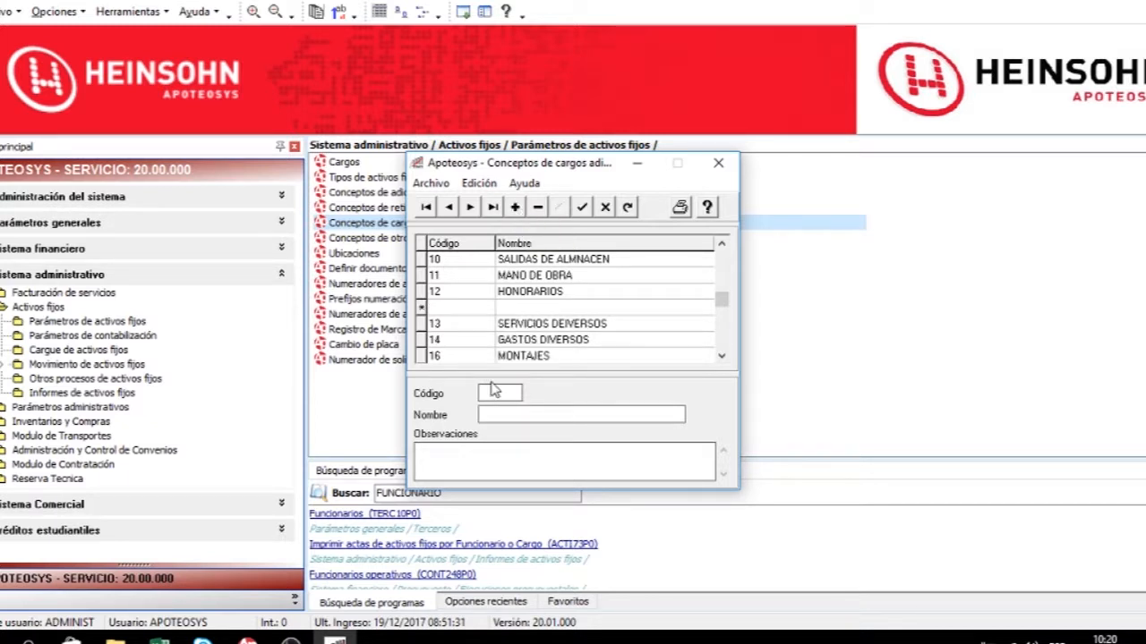
type("01")
key("Tab")
type("OTRO")
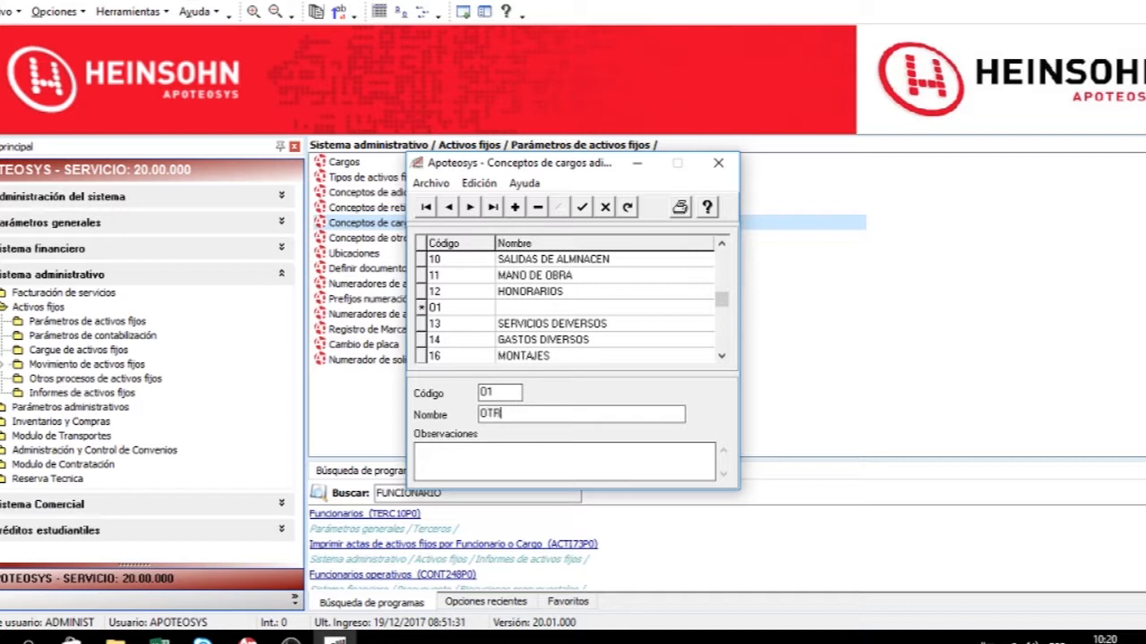
left_click(582, 207)
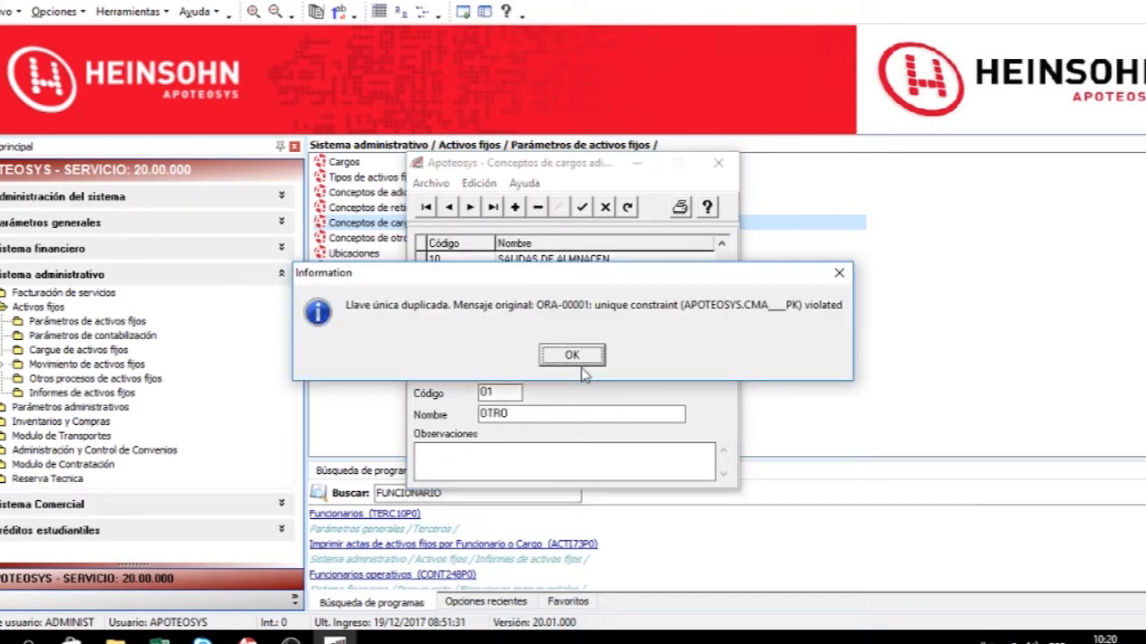
left_click(582, 361)
left_click(581, 207)
left_click(558, 363)
left_click(557, 362)
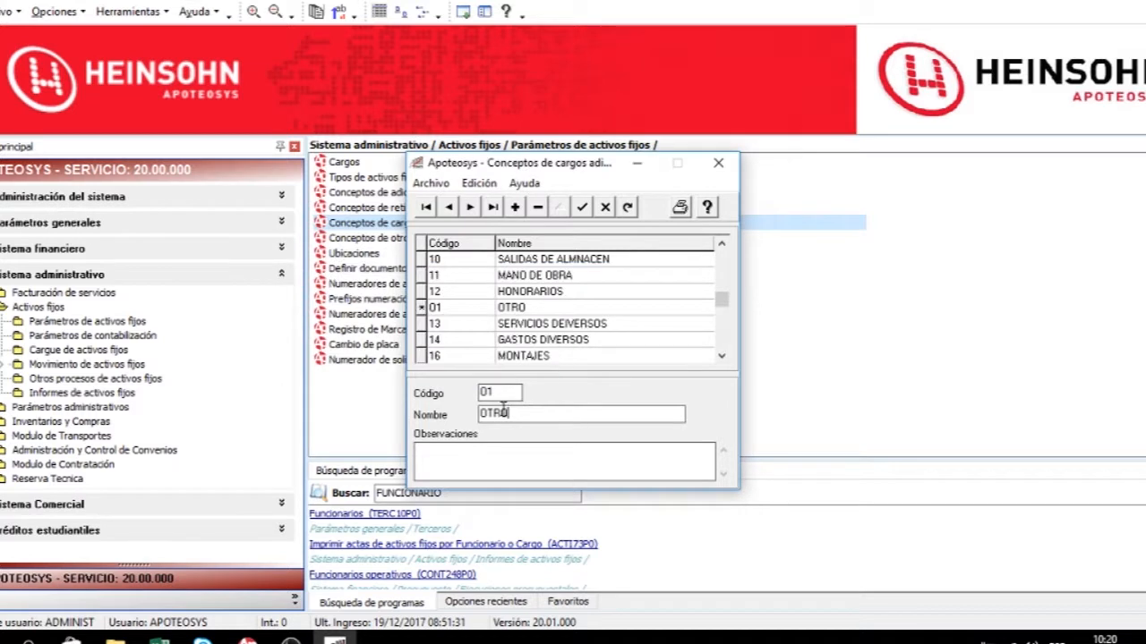
Change the new concept's code to AZ1 and save it.
left_click(502, 392)
key("BackSpace")
key("BackSpace")
type("AZ1")
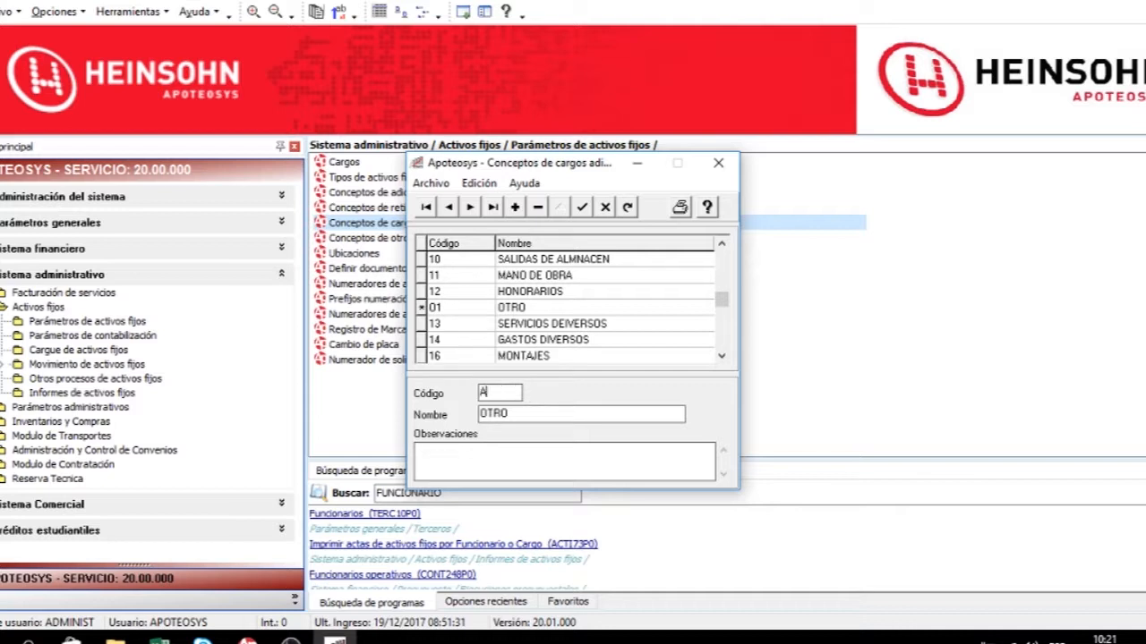
left_click(582, 207)
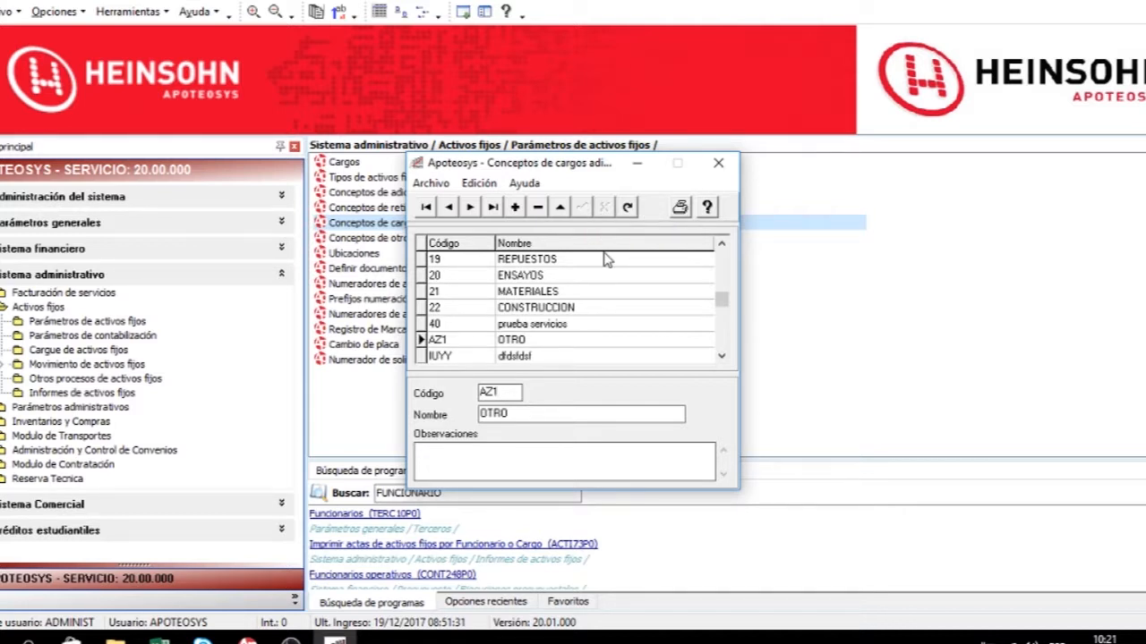
Print the additional charges concepts report, then close the preview and the concepts window.
left_click(679, 208)
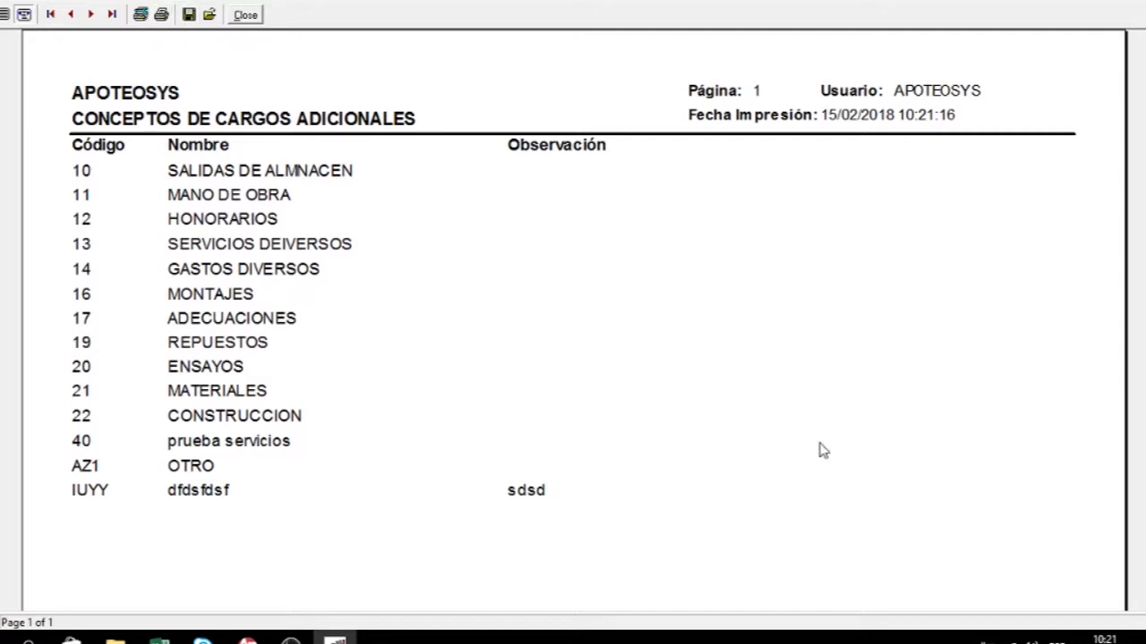
key("alt+F4")
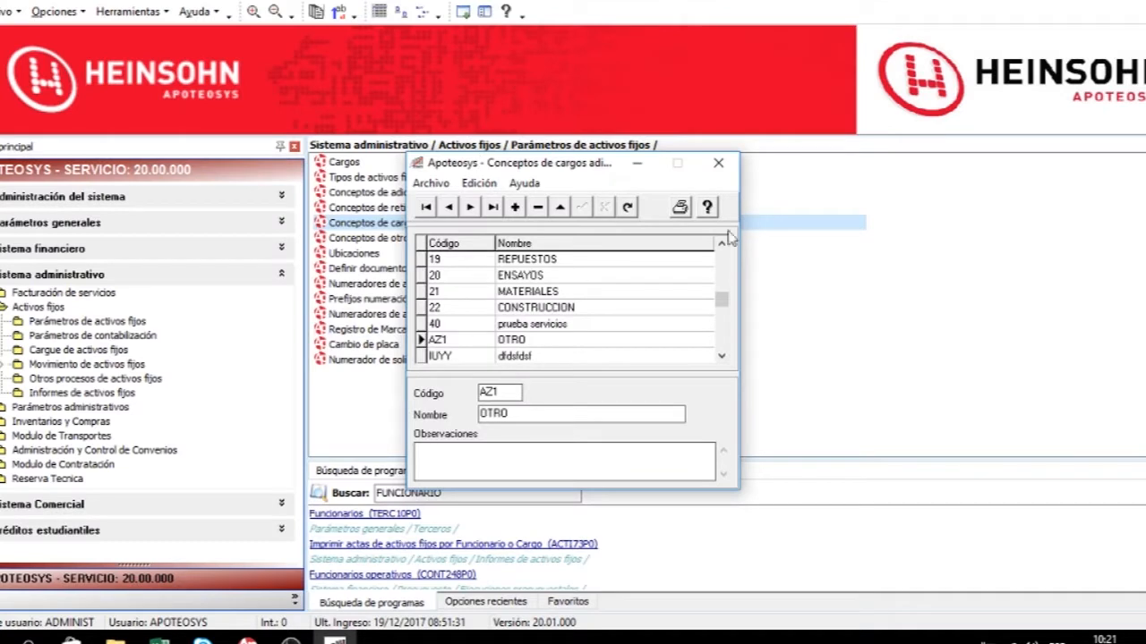
left_click(718, 164)
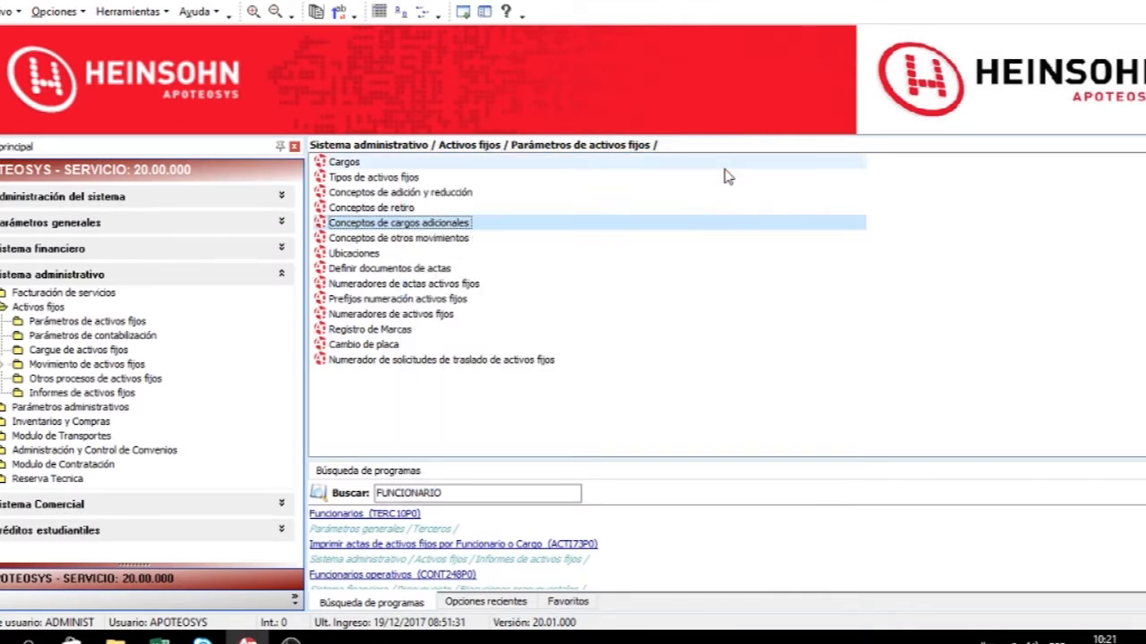
Open the other movements concepts and browse the records using first, next, previous and last navigation.
double_click(458, 242)
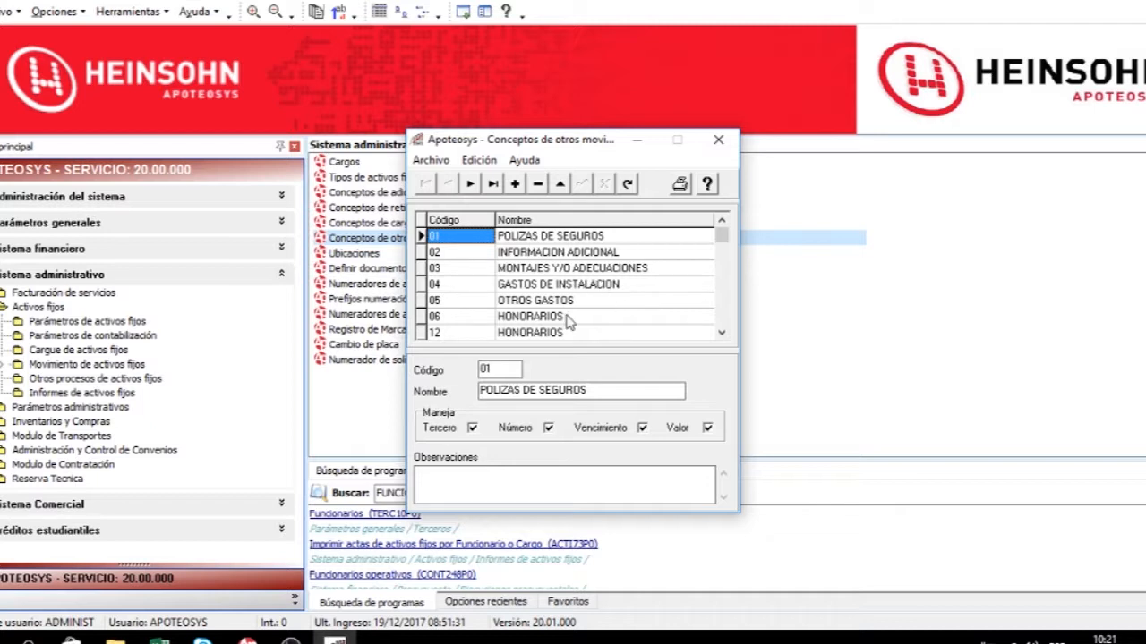
left_click(535, 268)
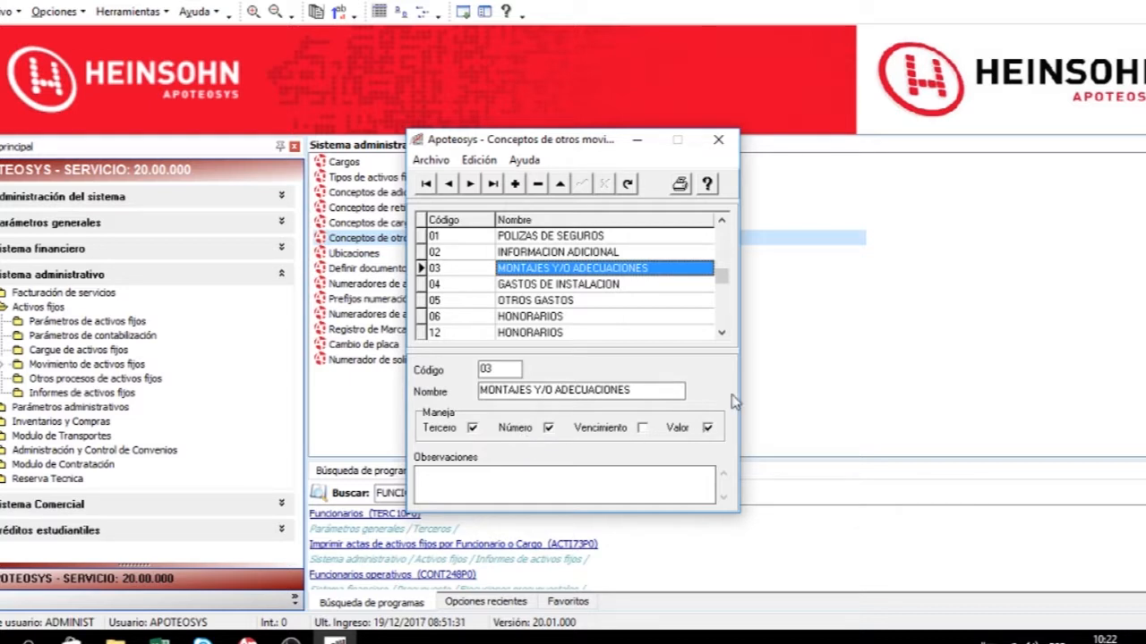
left_click(723, 318)
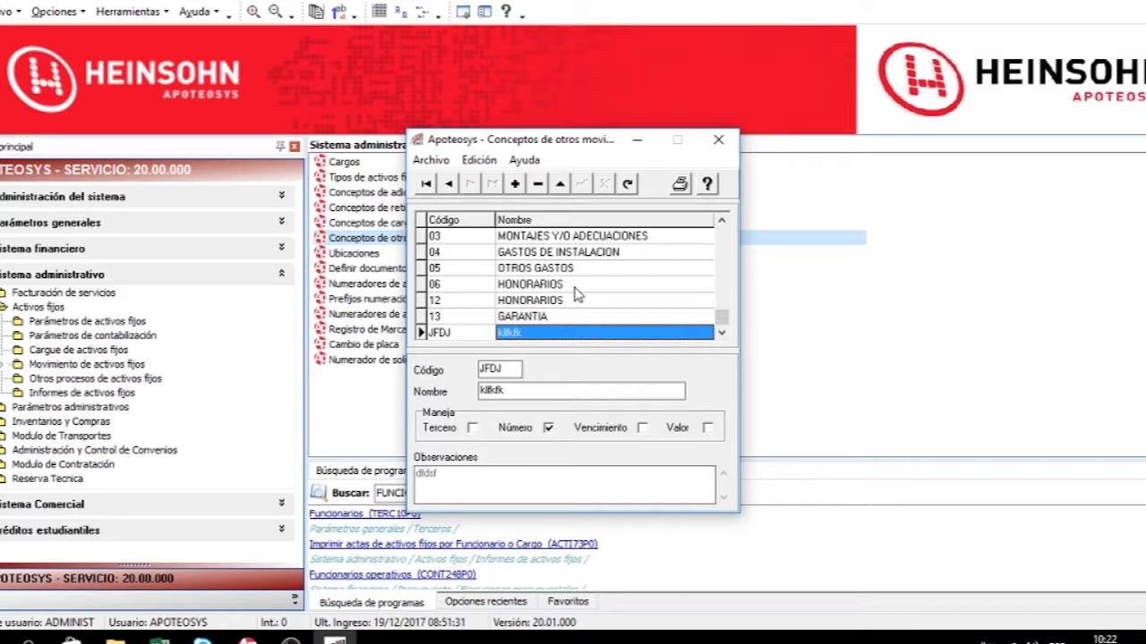
left_click(426, 184)
left_click(470, 185)
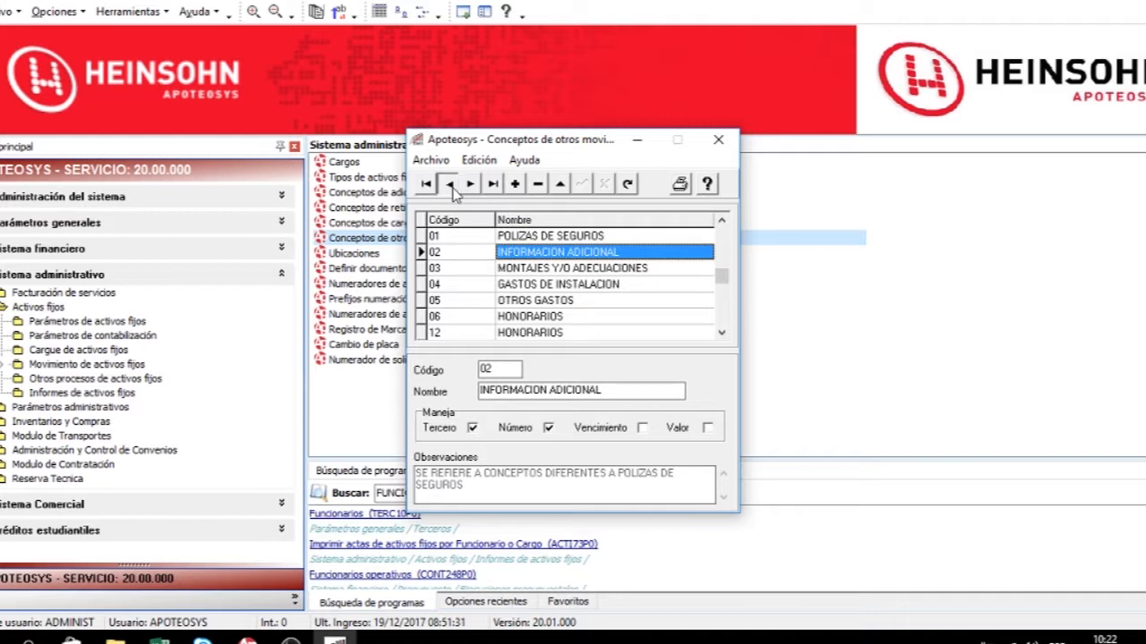
left_click(448, 184)
left_click(494, 186)
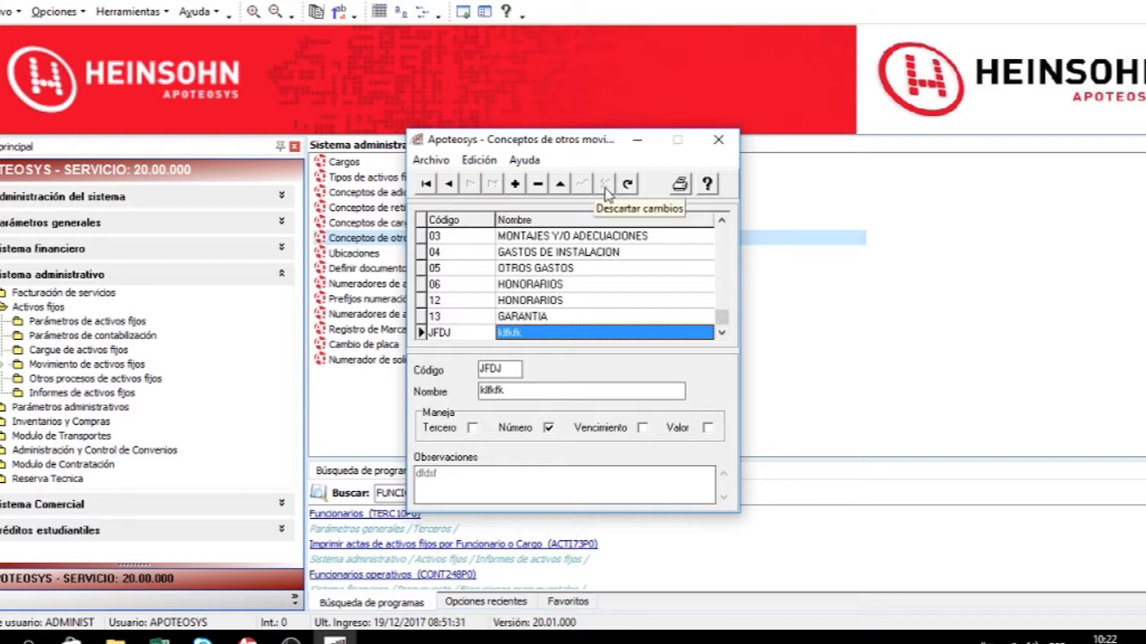
Print the other movements concepts report, then close the preview and the concepts window.
left_click(680, 185)
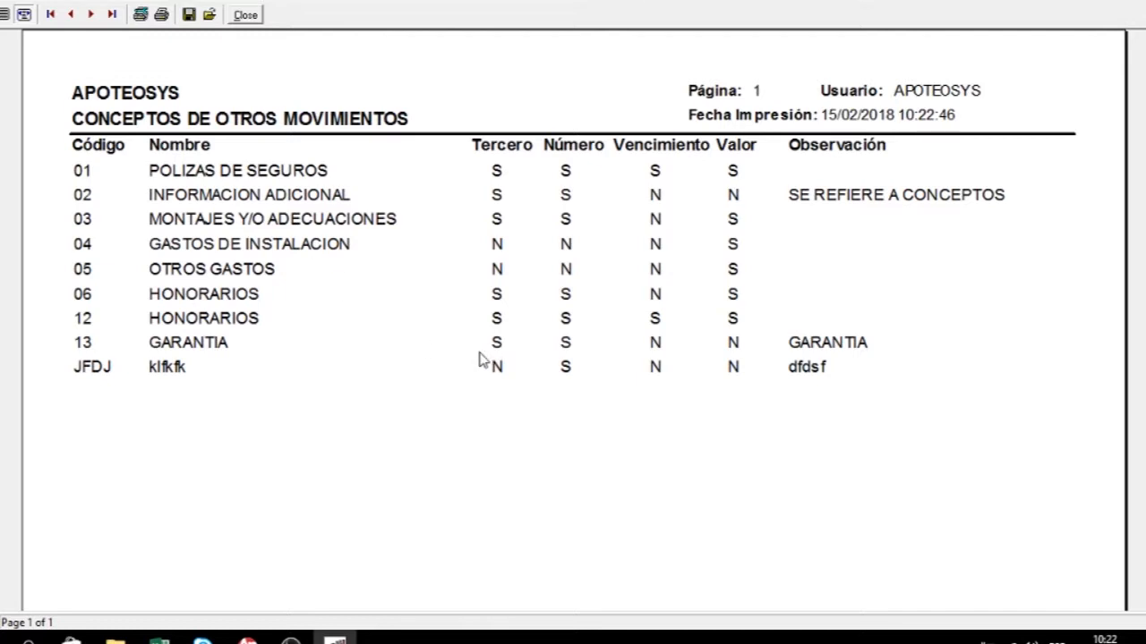
left_click(1144, 2)
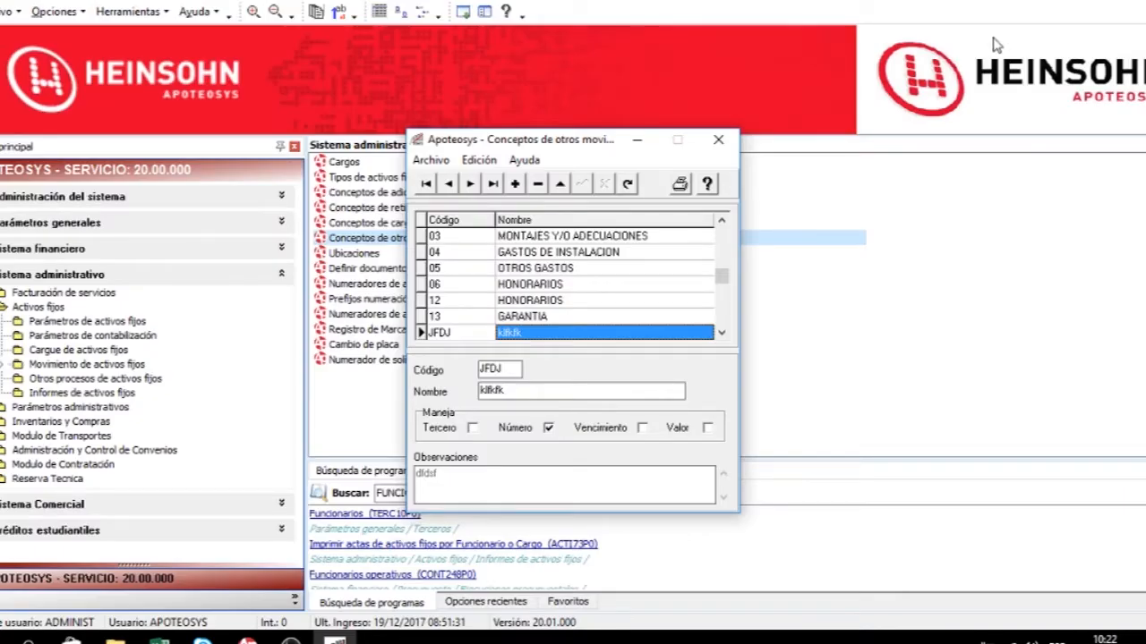
left_click(718, 139)
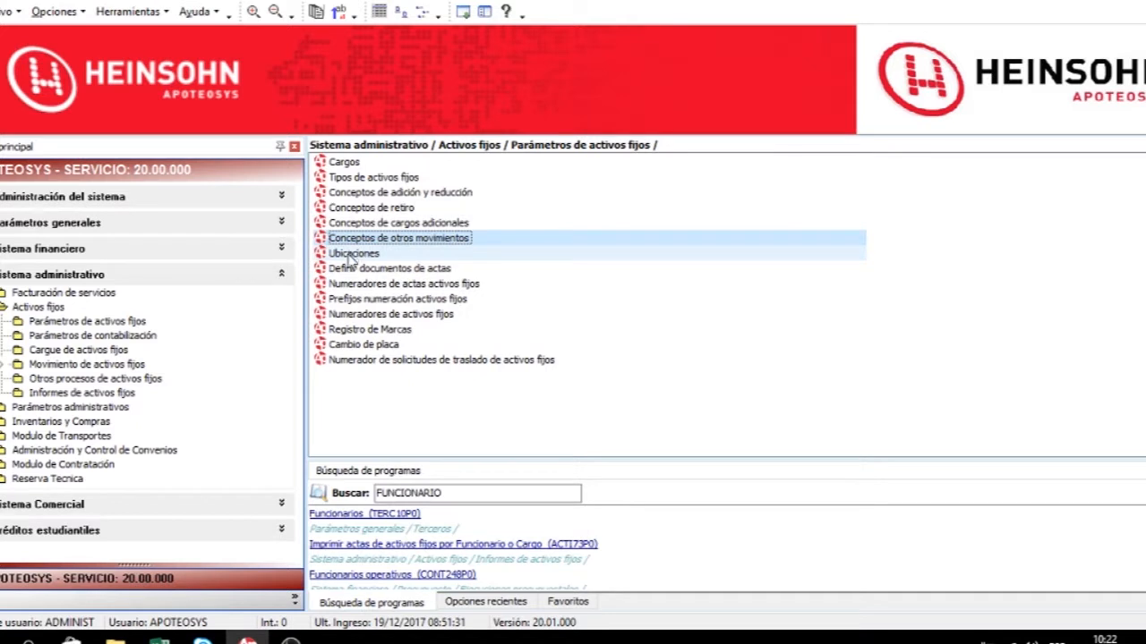
Open the locations and select location 11 ENERGIA.
left_click(351, 255)
double_click(351, 256)
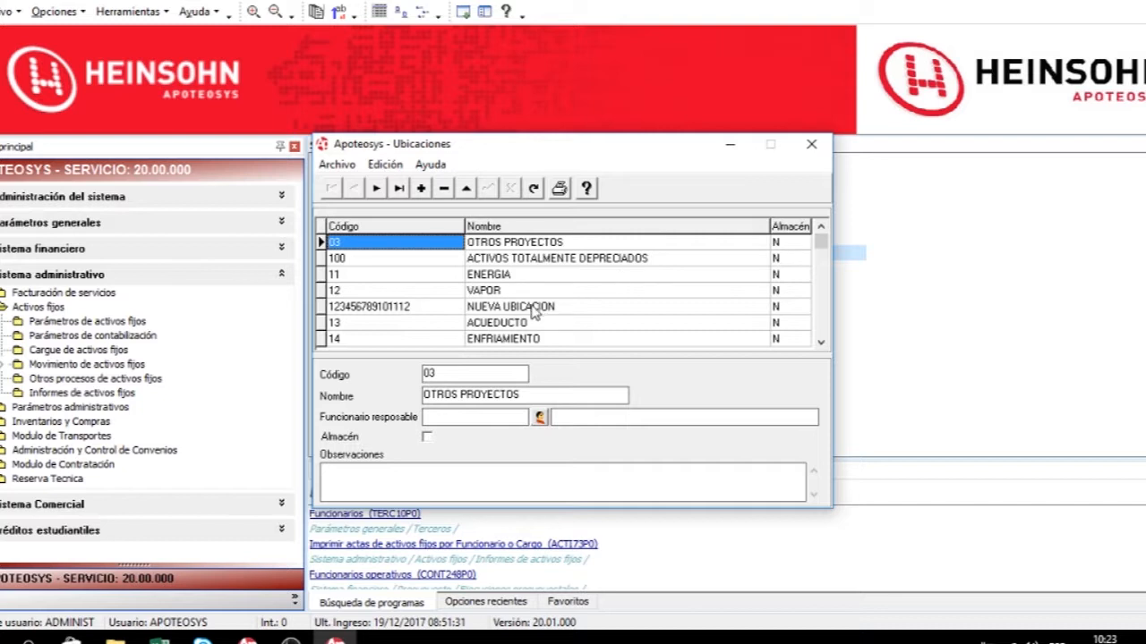
left_click(416, 278)
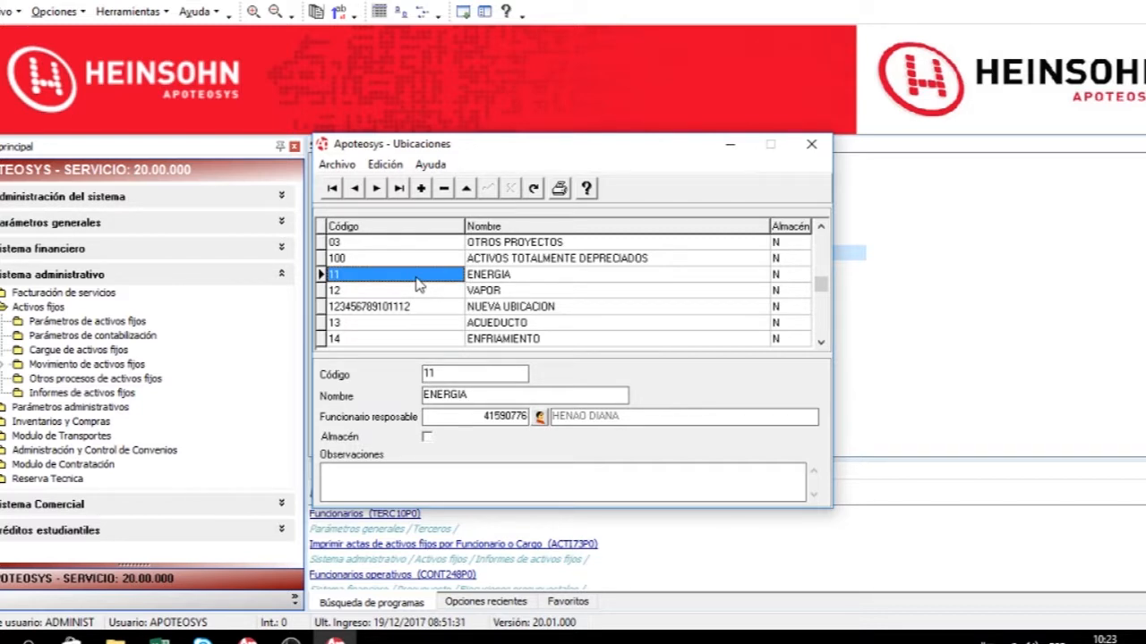
Add location ALMA1 named ALMACEN BOGOTA, assign the default user as responsible official, mark it as warehouse, and save.
left_click(421, 188)
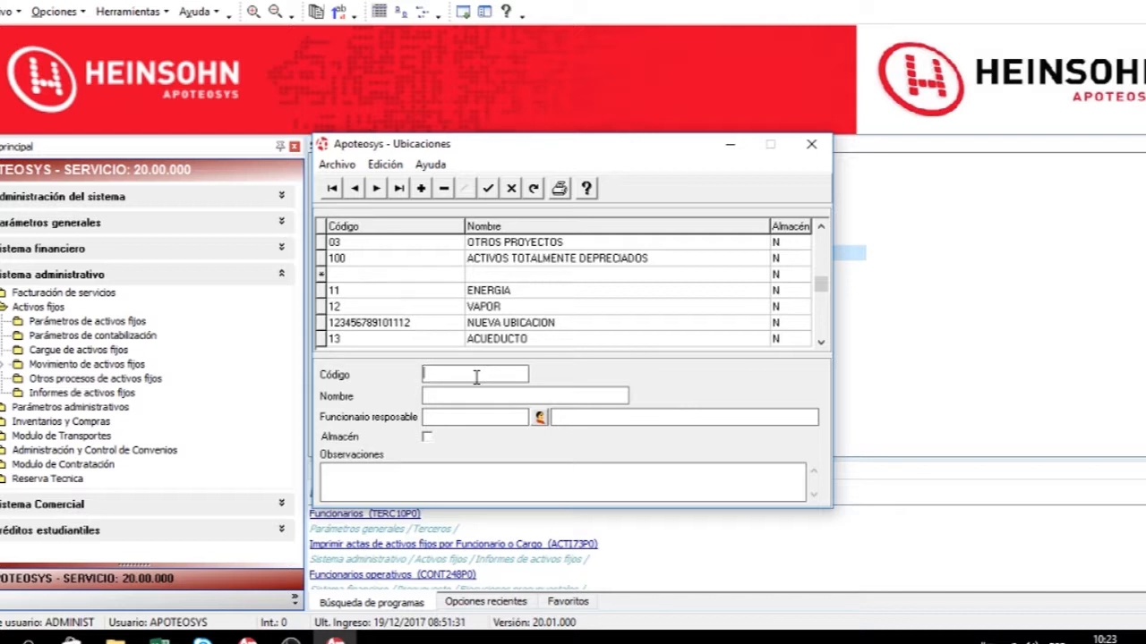
left_click(476, 375)
type("ALMA1")
key("Tab")
type("ALMACEN ")
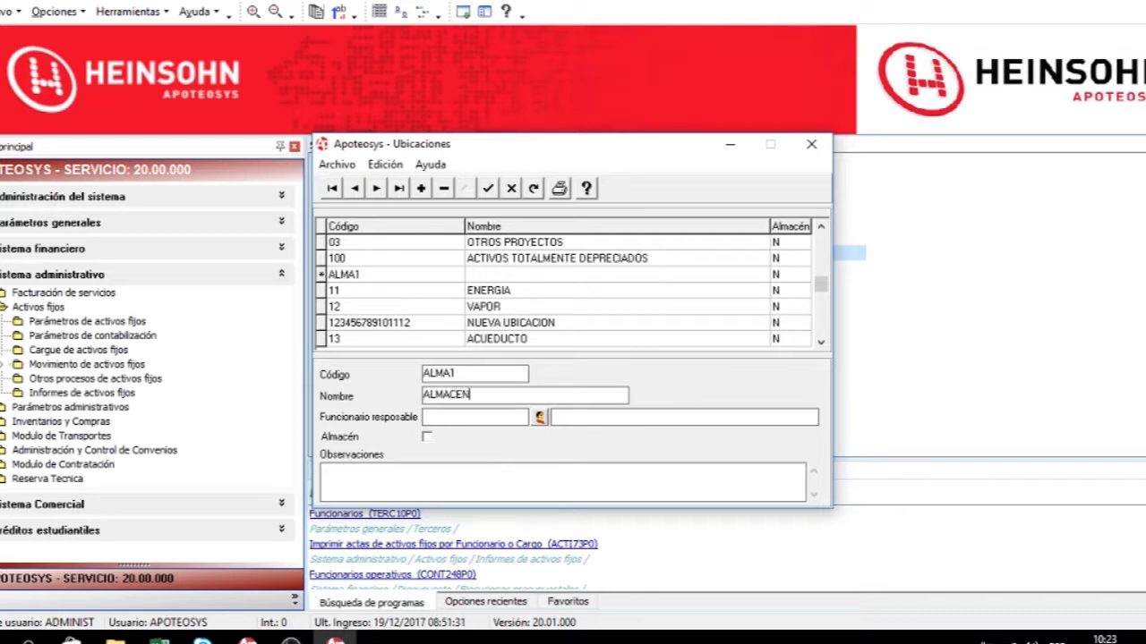
type("BOGOTA")
key("Tab")
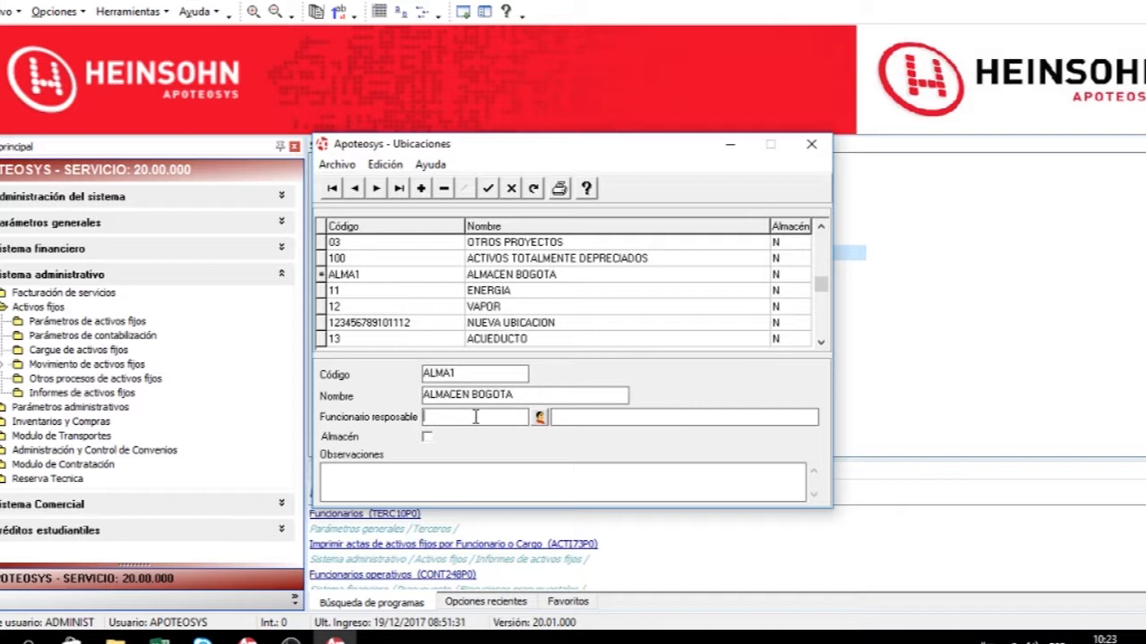
type("0")
key("Tab")
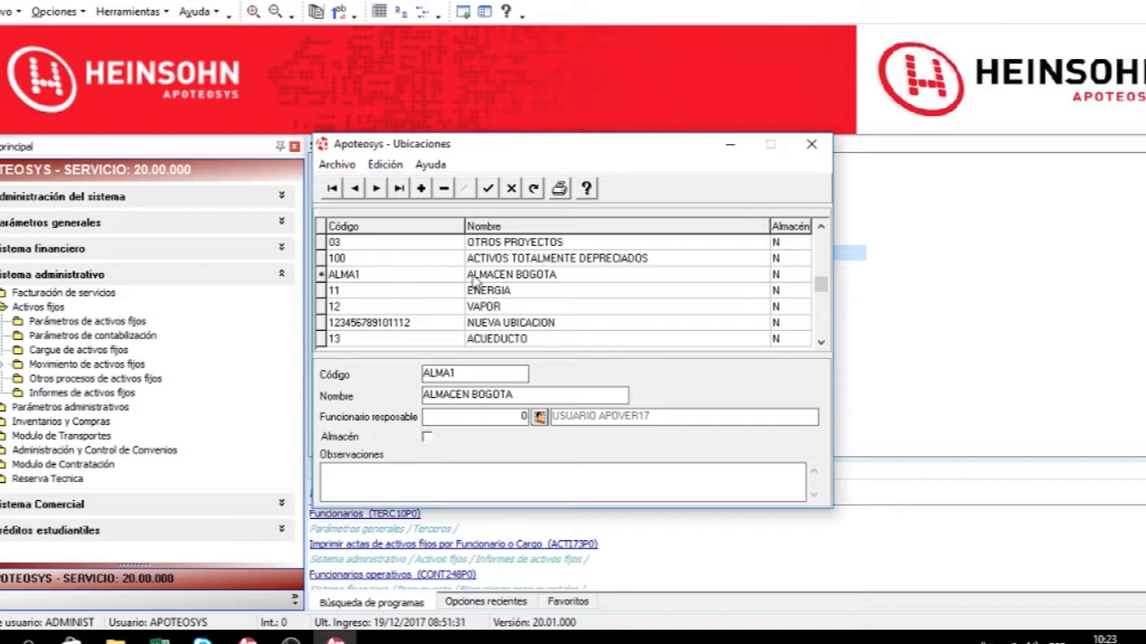
left_click(427, 439)
left_click(487, 189)
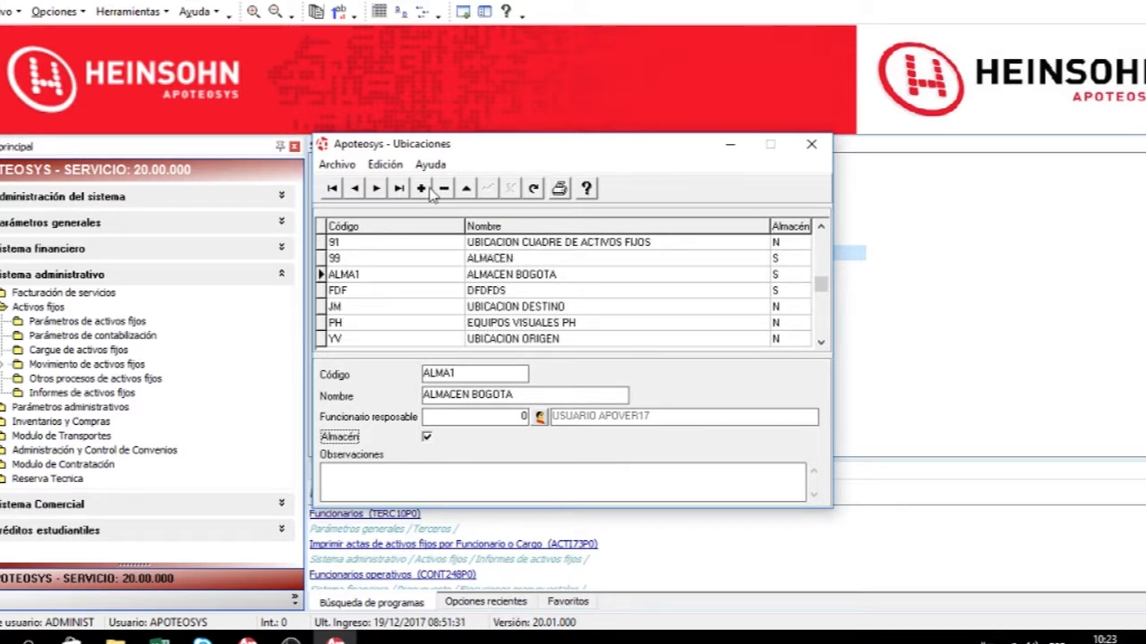
Browse the locations using first, next, previous and last record navigation.
left_click(394, 292)
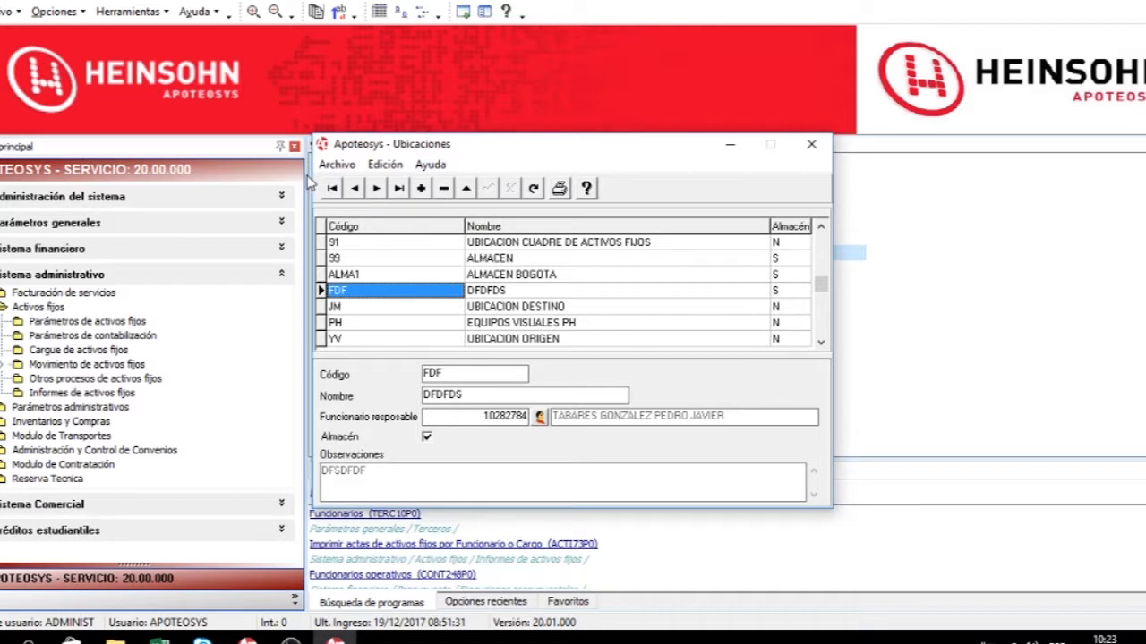
left_click(332, 189)
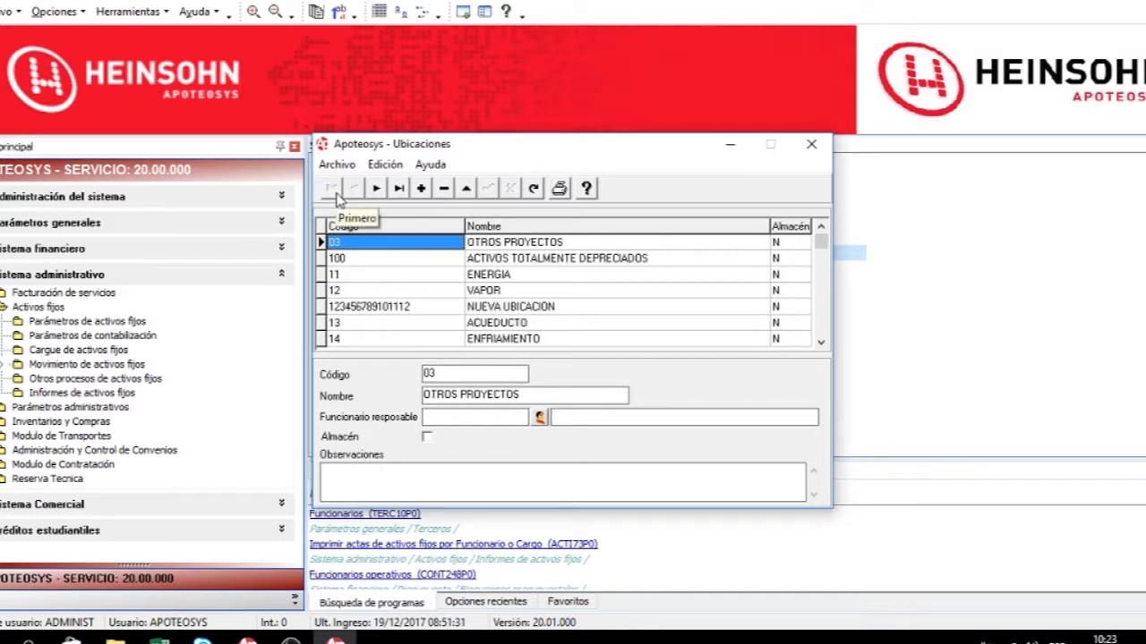
left_click(376, 190)
left_click(357, 191)
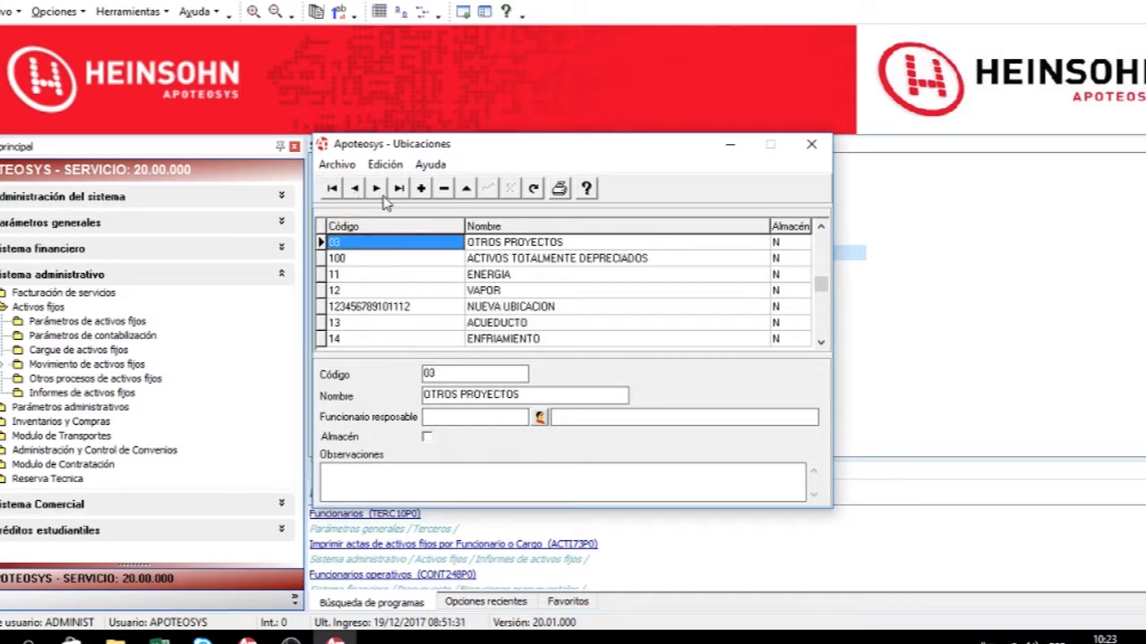
left_click(398, 189)
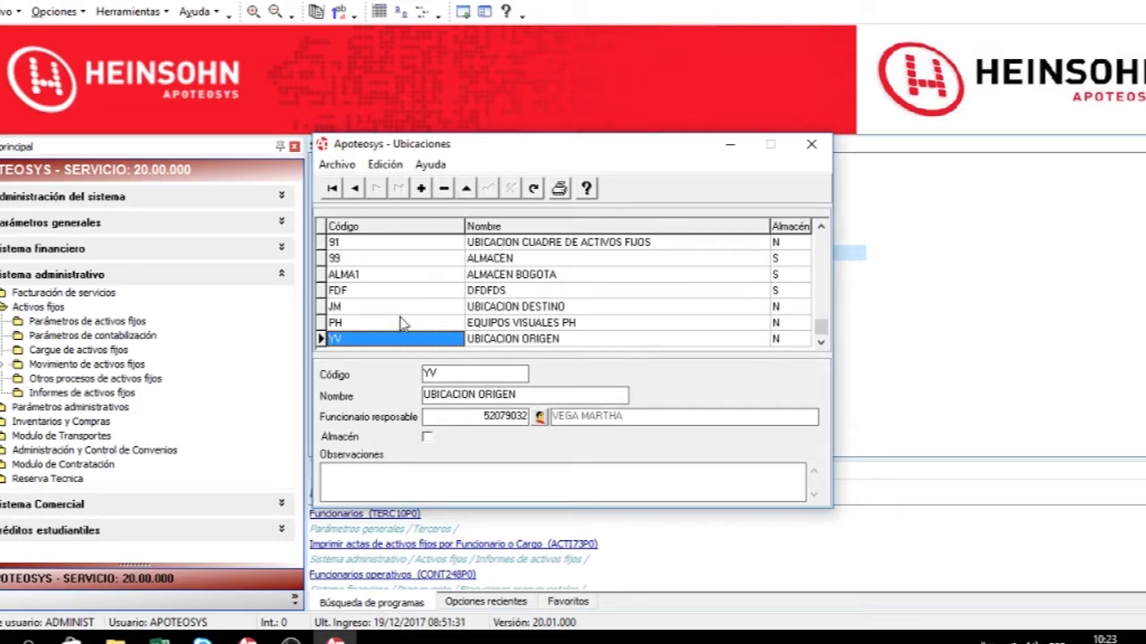
Try to delete location YV UBICACION ORIGEN and dismiss the resulting message.
left_click(444, 189)
left_click(537, 356)
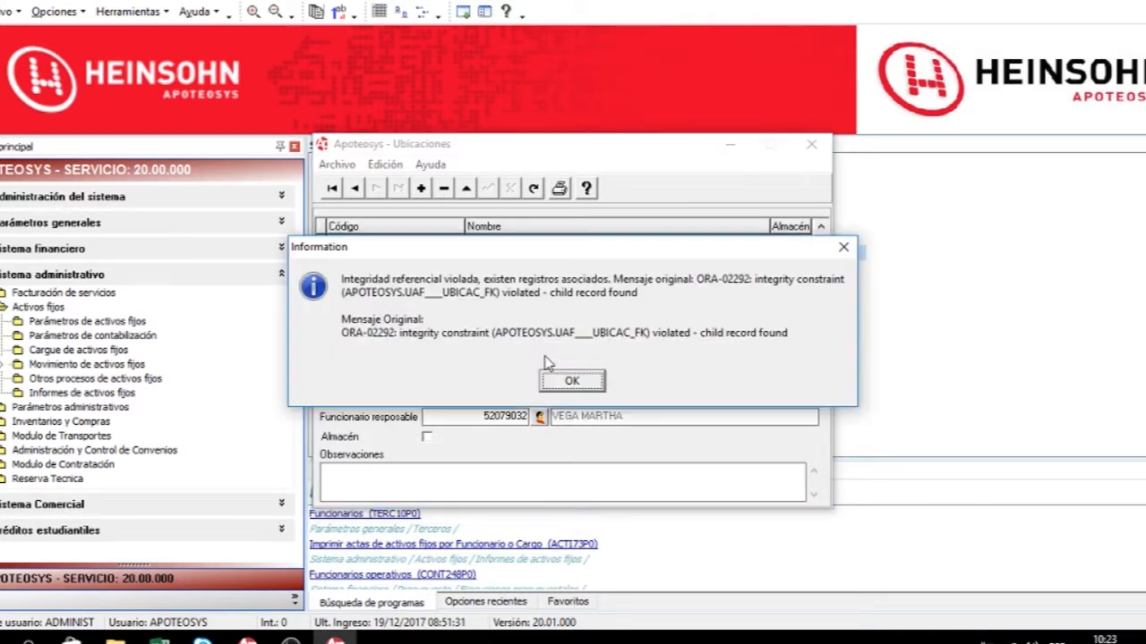
left_click_drag(537, 251, 736, 153)
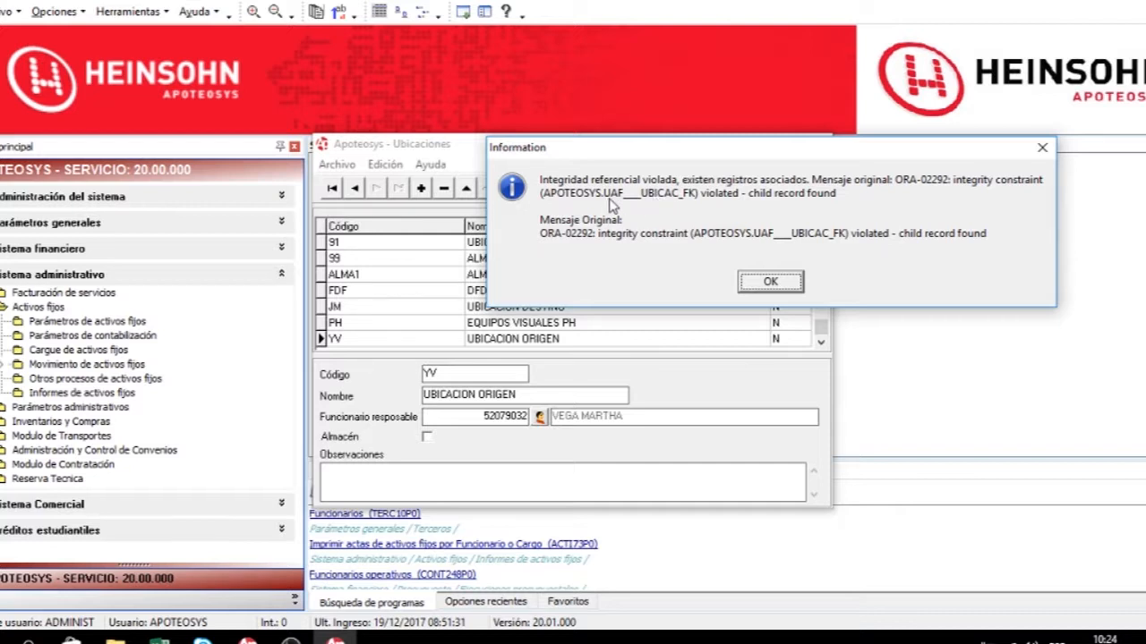
left_click(766, 282)
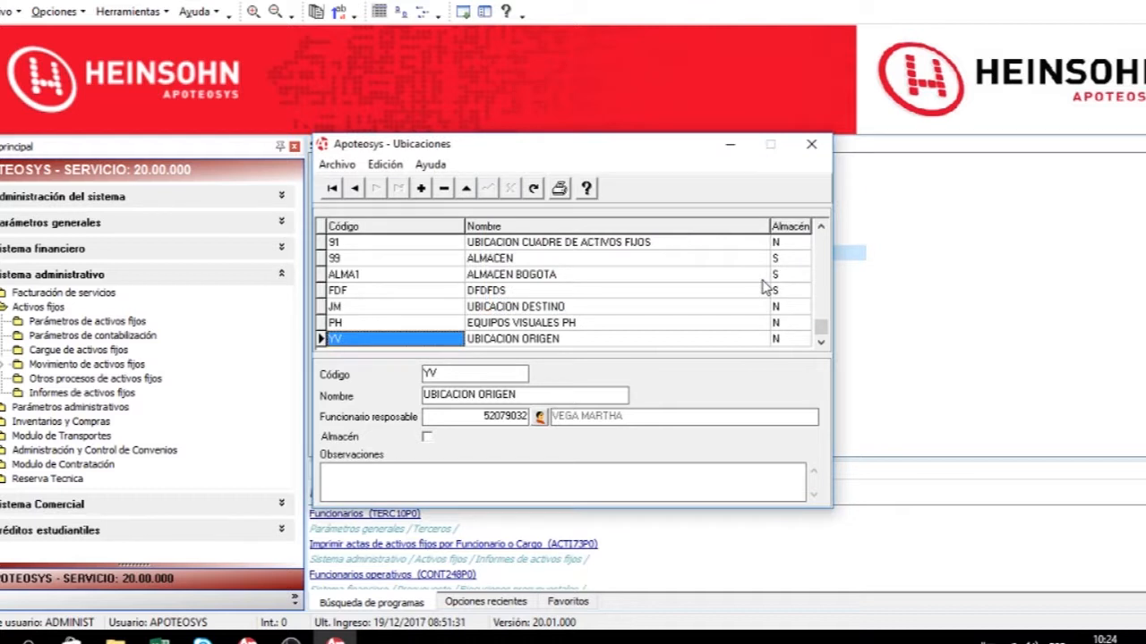
Try to delete location FDF DFDFDS and dismiss the resulting message.
left_click(436, 277)
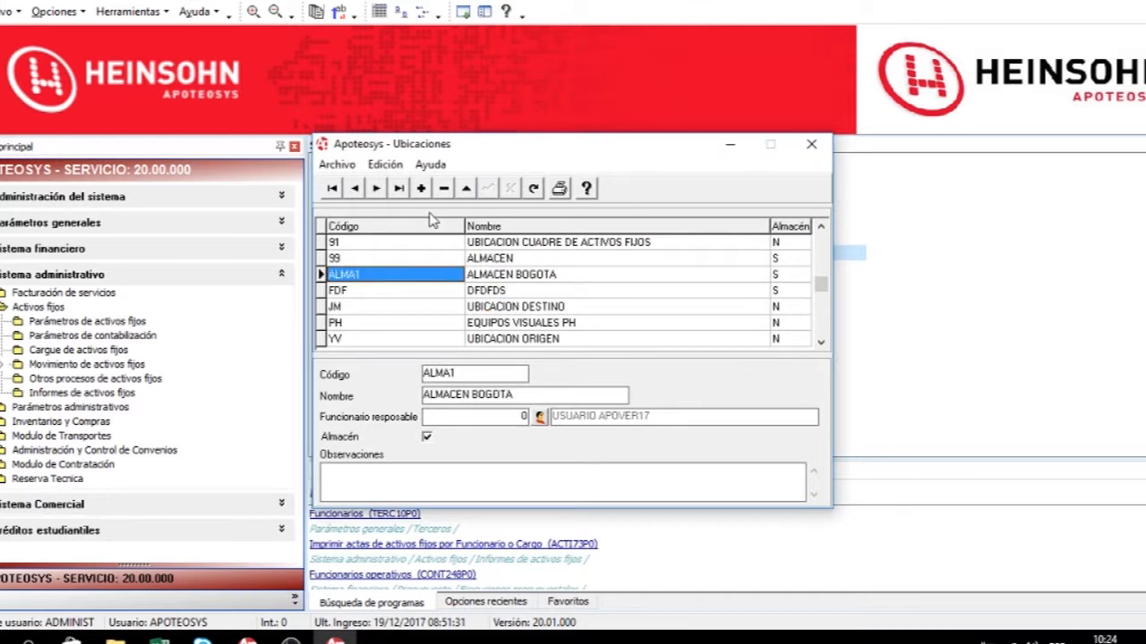
left_click(403, 292)
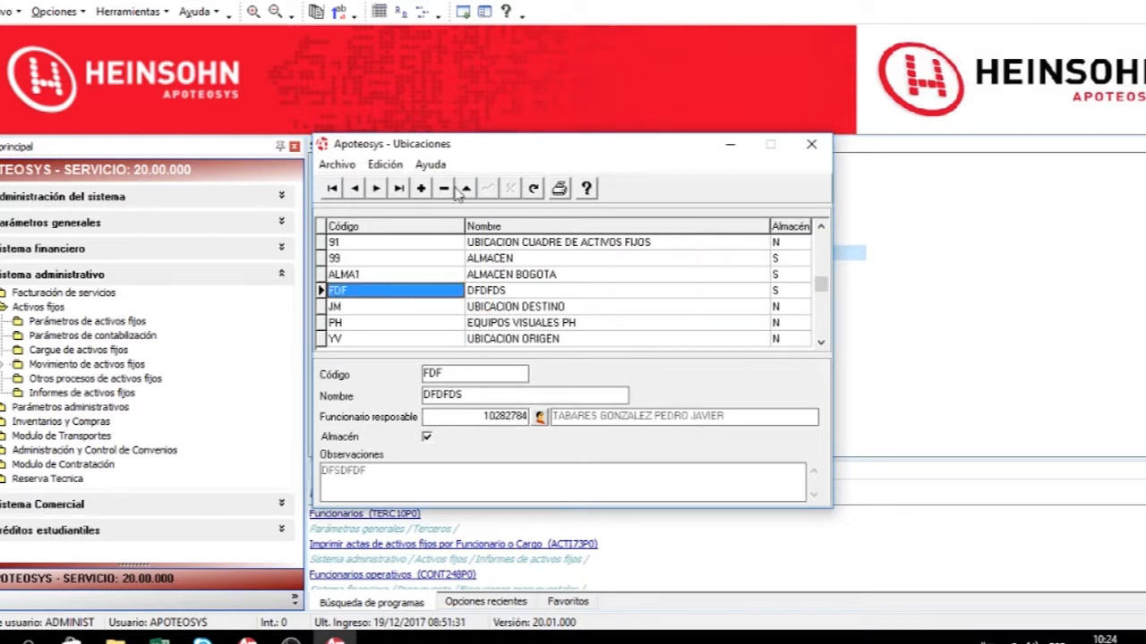
left_click(444, 188)
left_click(535, 358)
left_click(550, 383)
Print the locations report, then close the preview and the locations window.
left_click(421, 275)
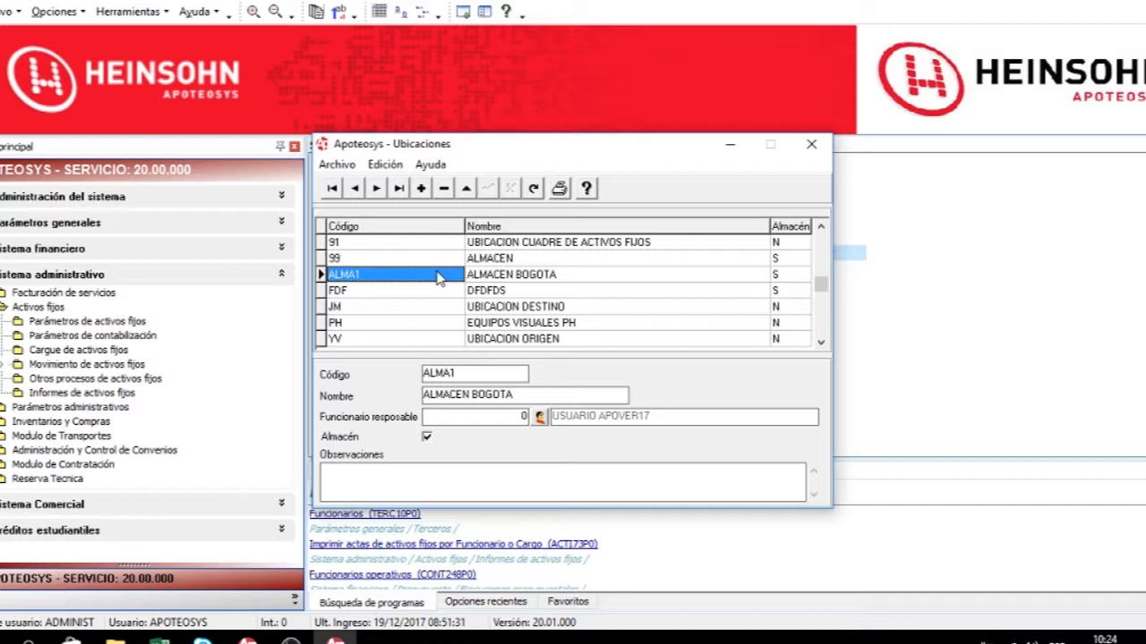
left_click(559, 189)
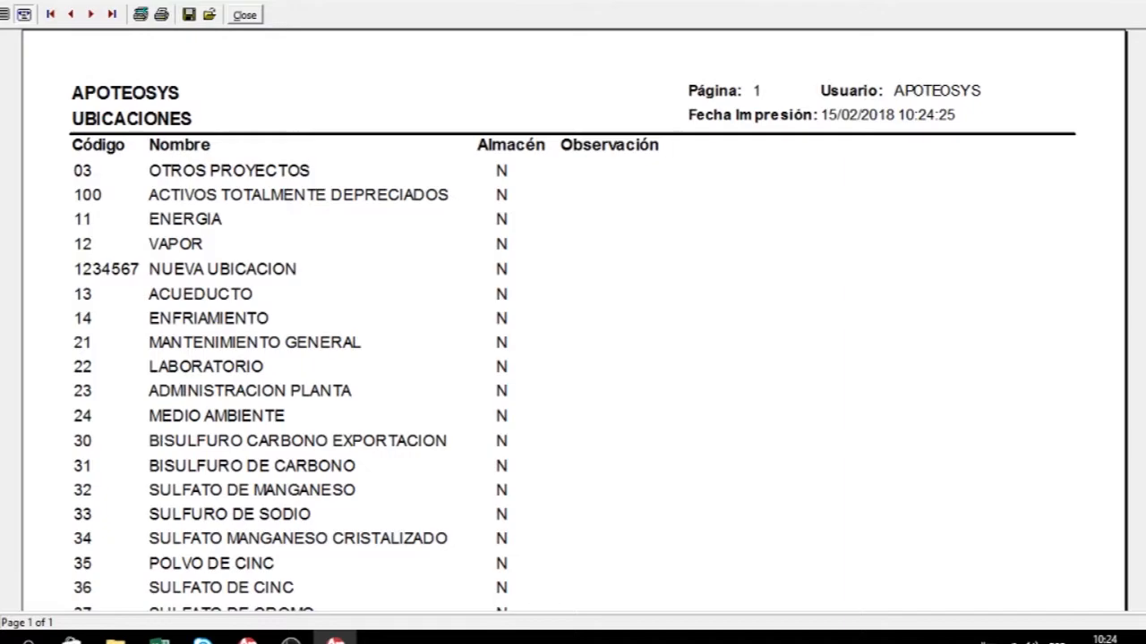
left_click(1143, 1)
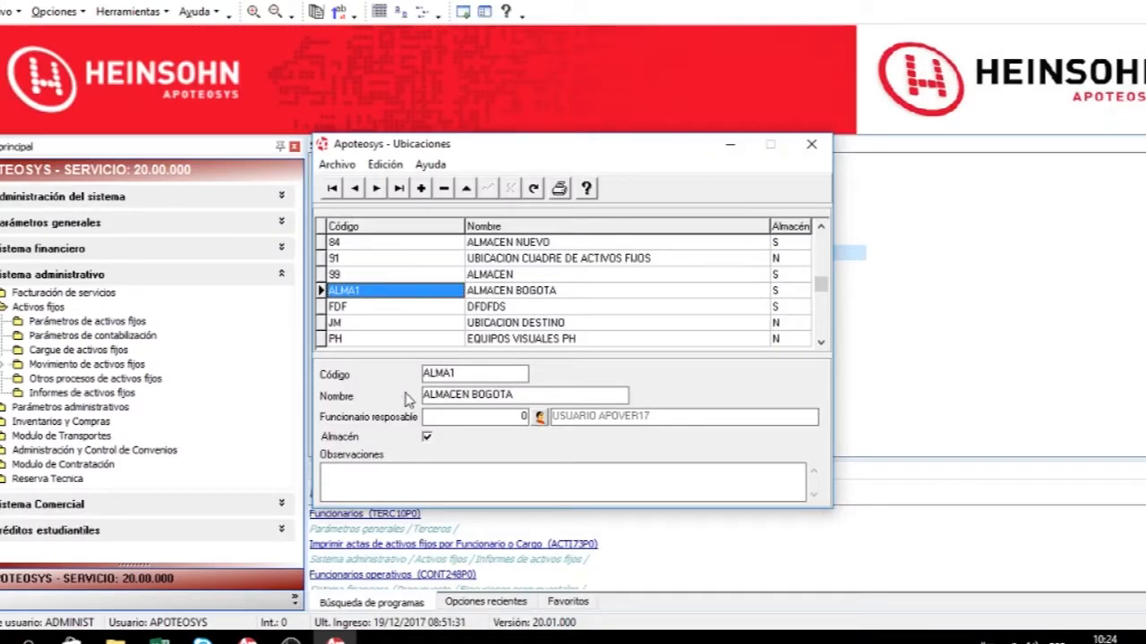
left_click(811, 144)
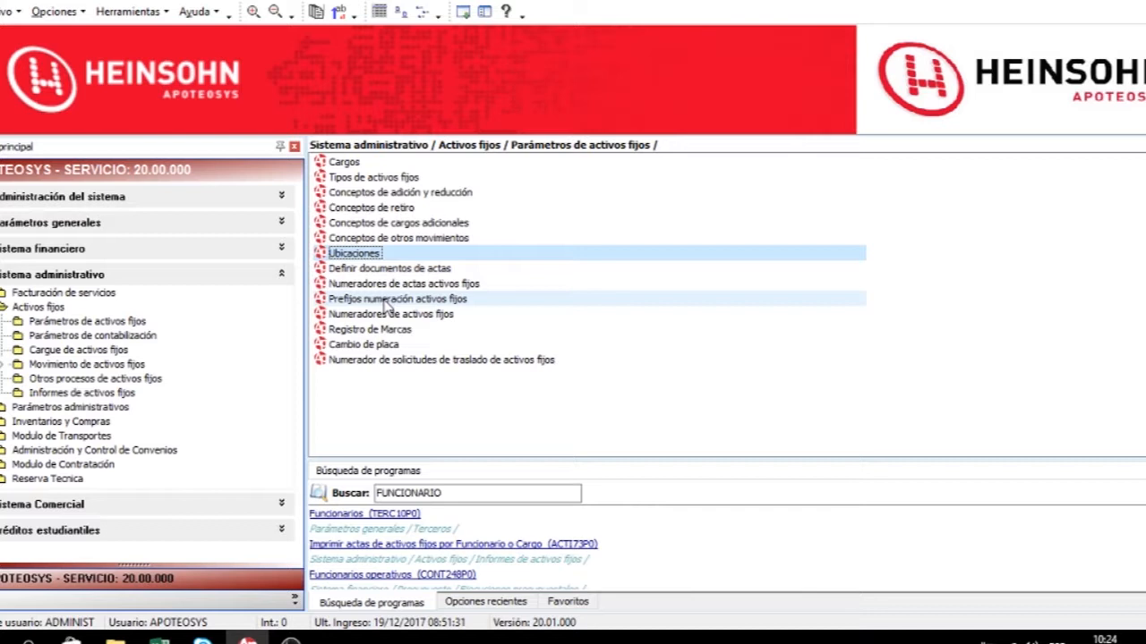
Open the fixed asset numbering prefixes and browse the records using first, next, previous and last navigation.
double_click(386, 301)
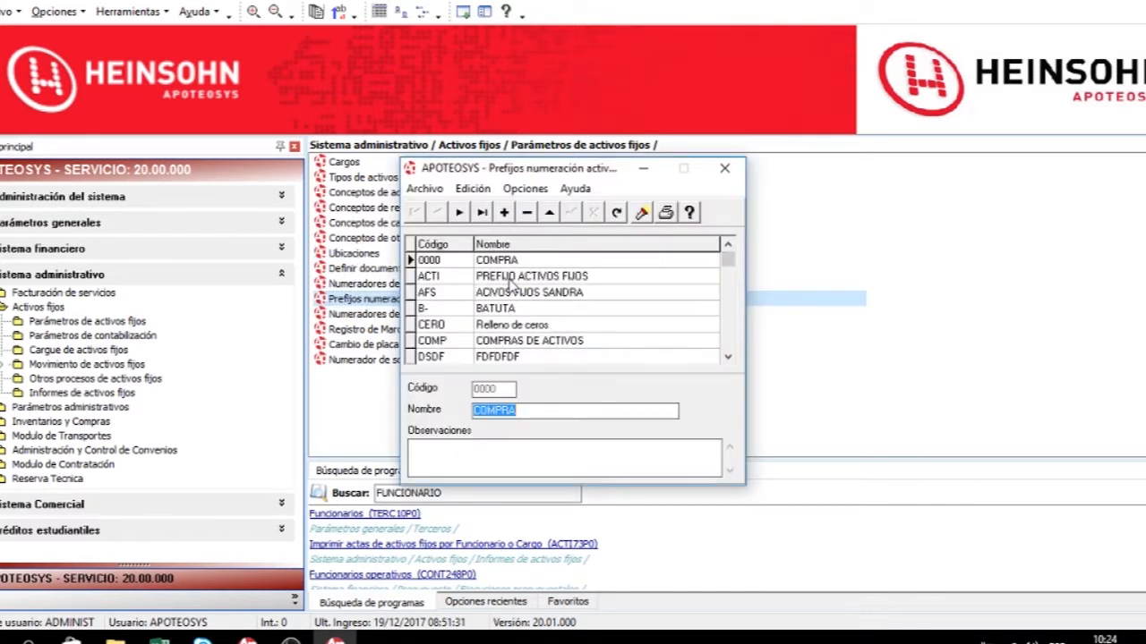
left_click(560, 301)
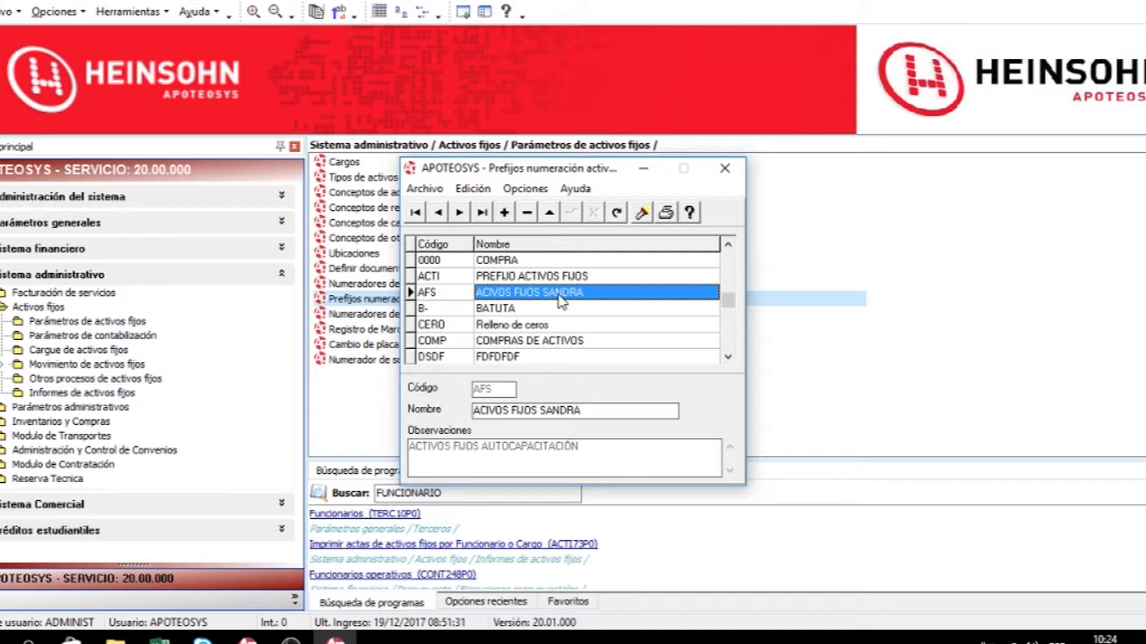
left_click(490, 326)
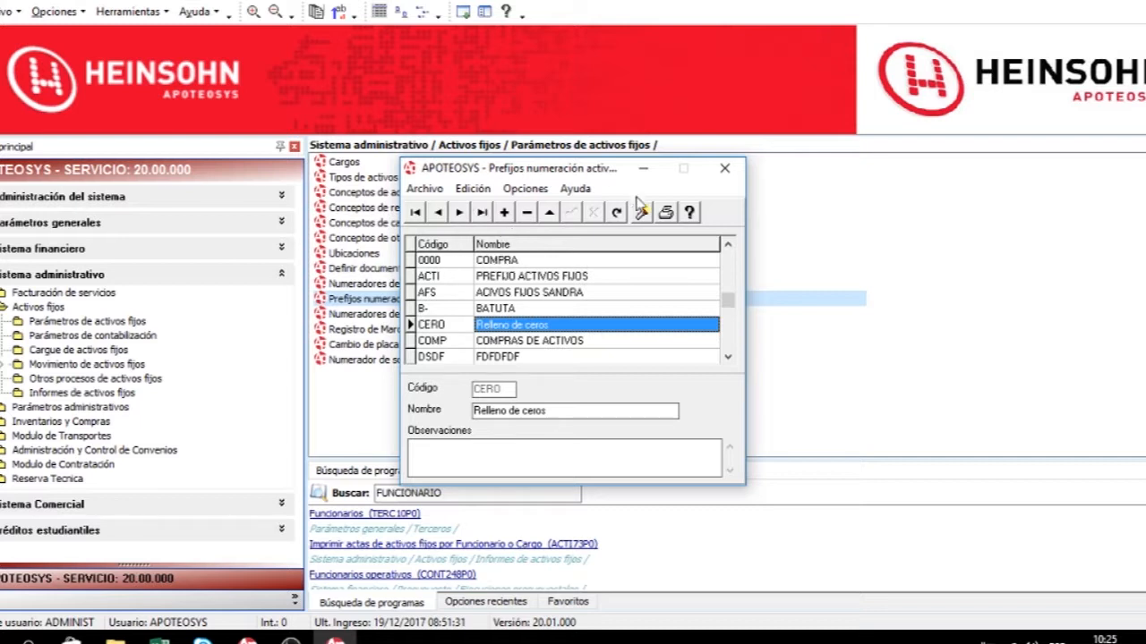
left_click(416, 213)
left_click(459, 213)
left_click(438, 213)
left_click(481, 213)
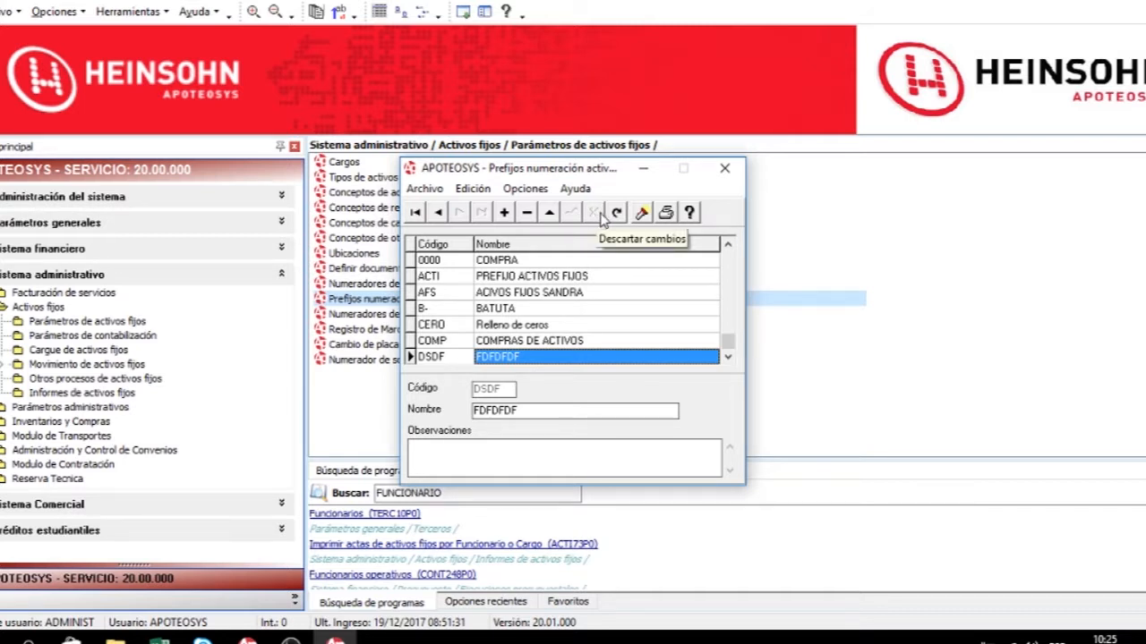
Open and cancel the prefix search, then print the numbering prefixes report and close the preview.
left_click(643, 215)
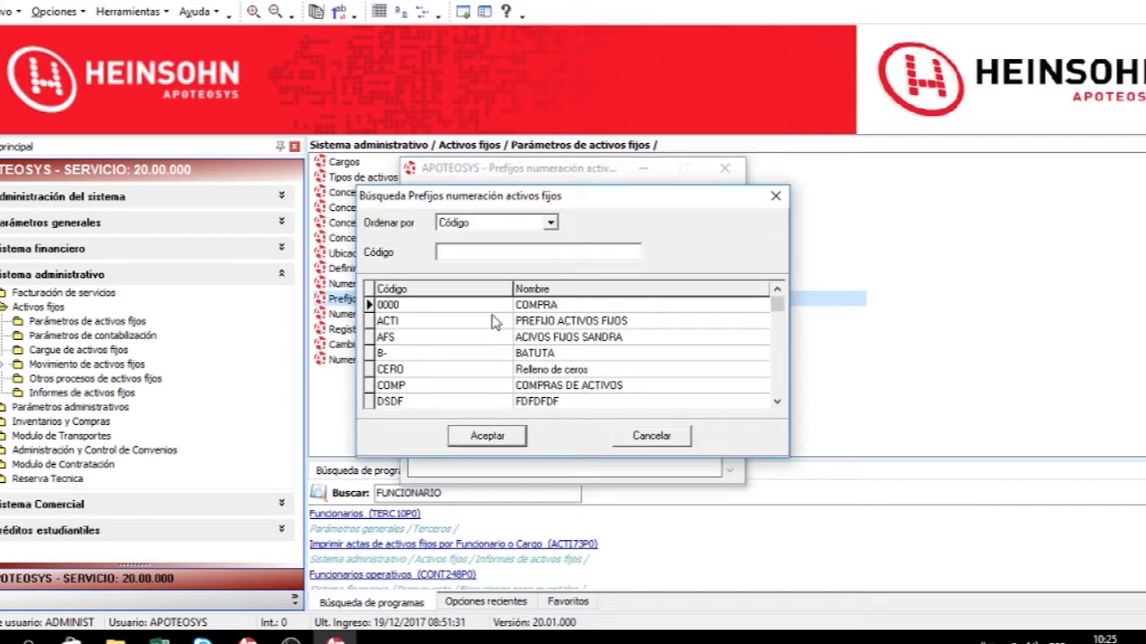
left_click(667, 436)
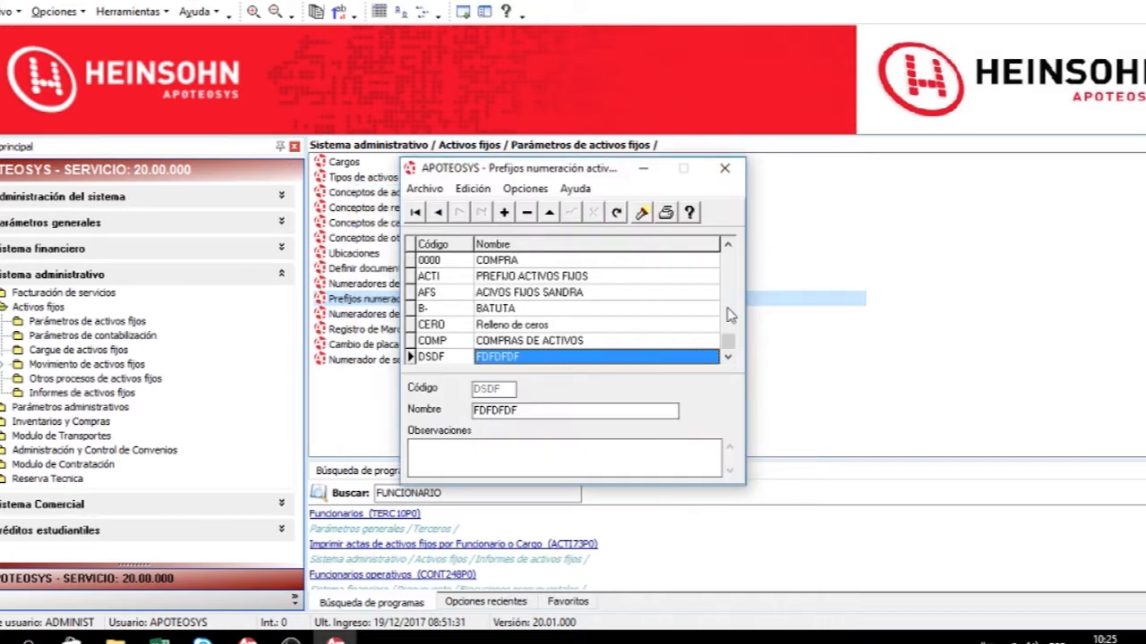
left_click(666, 214)
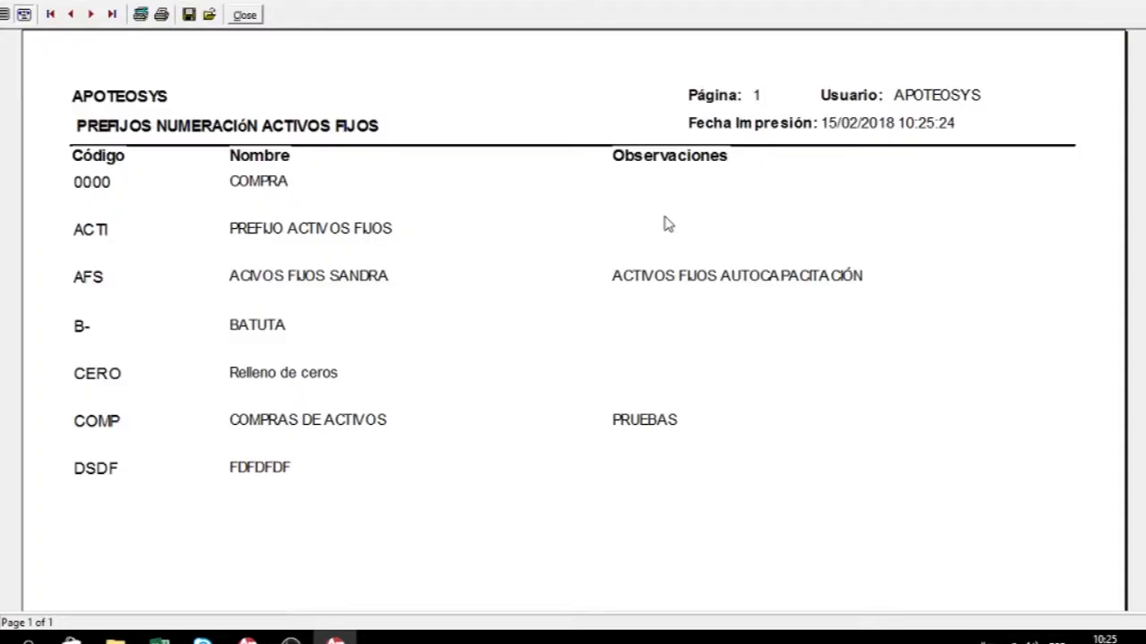
left_click(247, 16)
Add a numbering prefix with code 01AD named OTRO and save it.
left_click(505, 214)
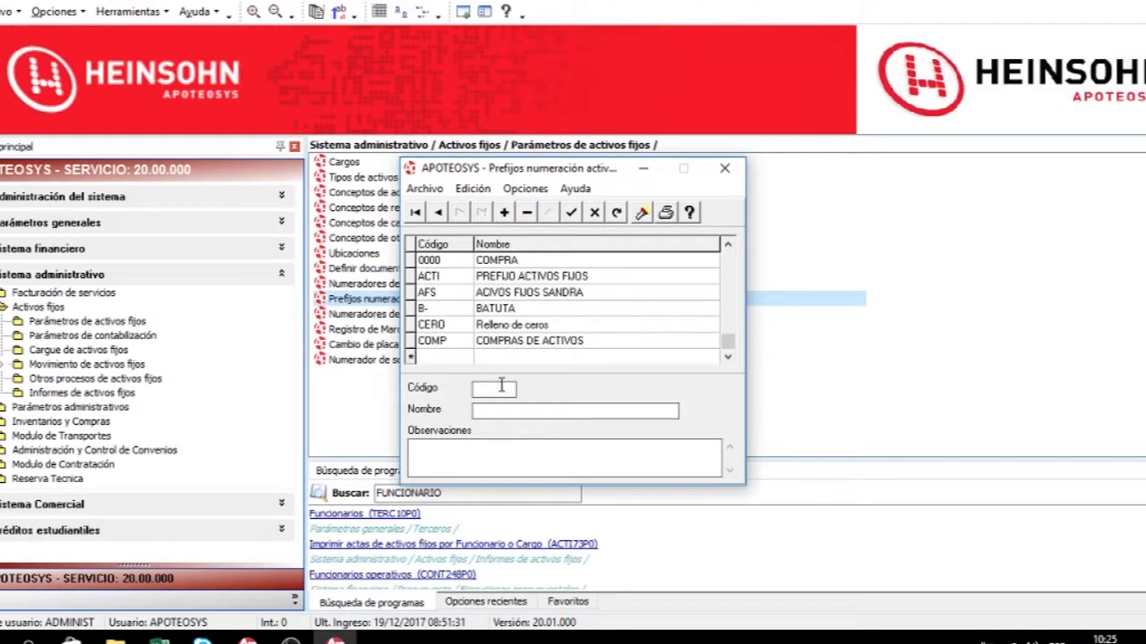
type("01AD")
key("Tab")
type("OTRO")
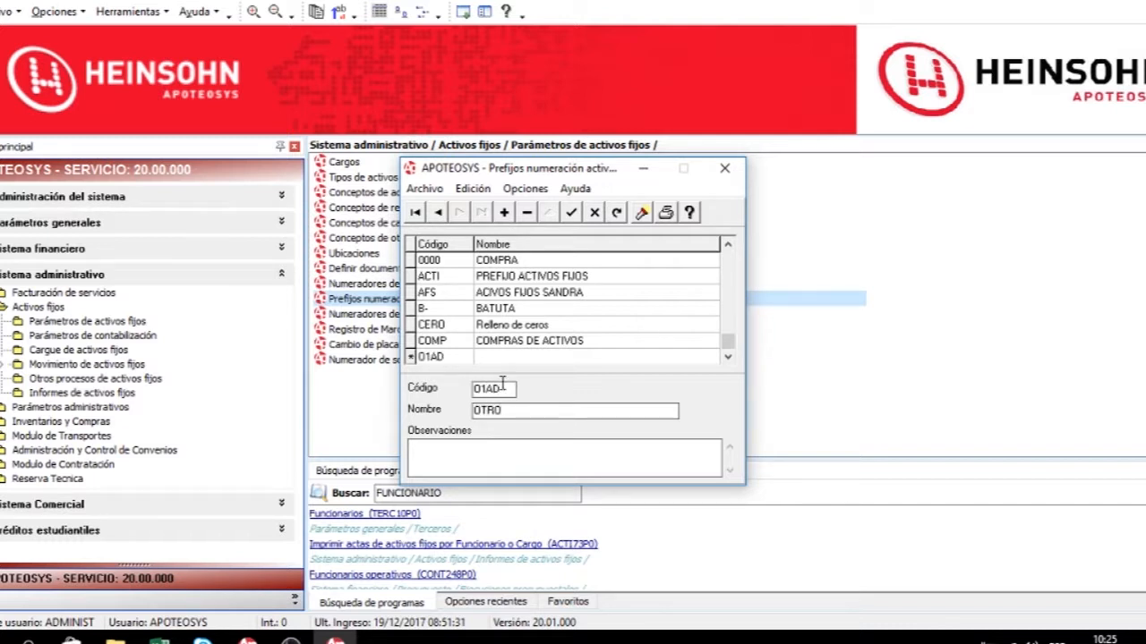
left_click(573, 211)
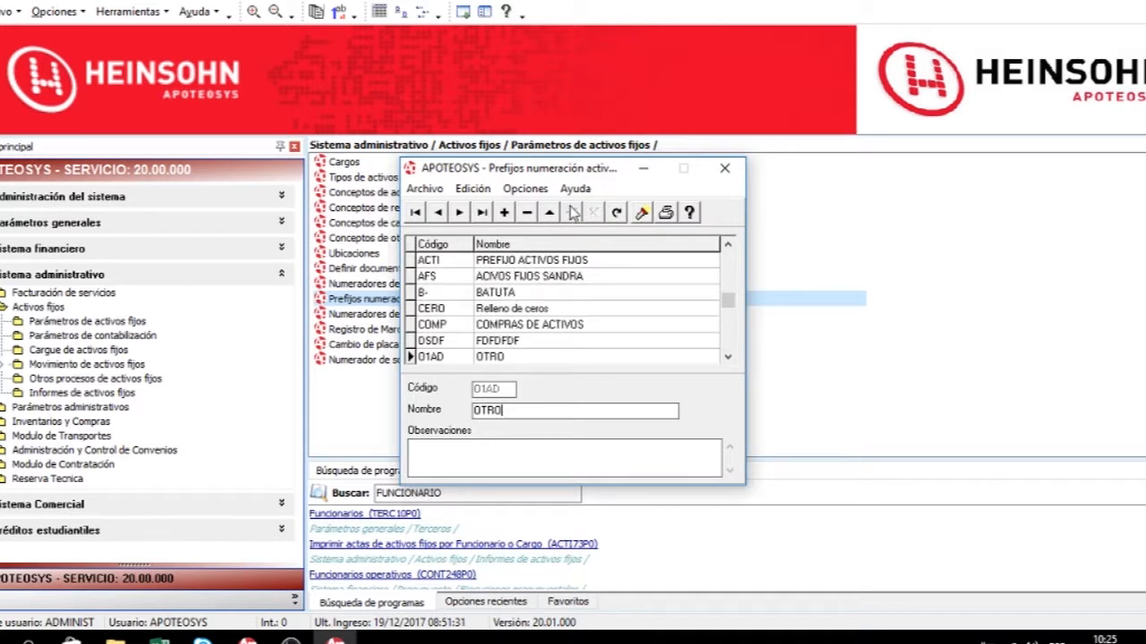
Cancel printing and close the numbering prefixes window.
left_click(665, 215)
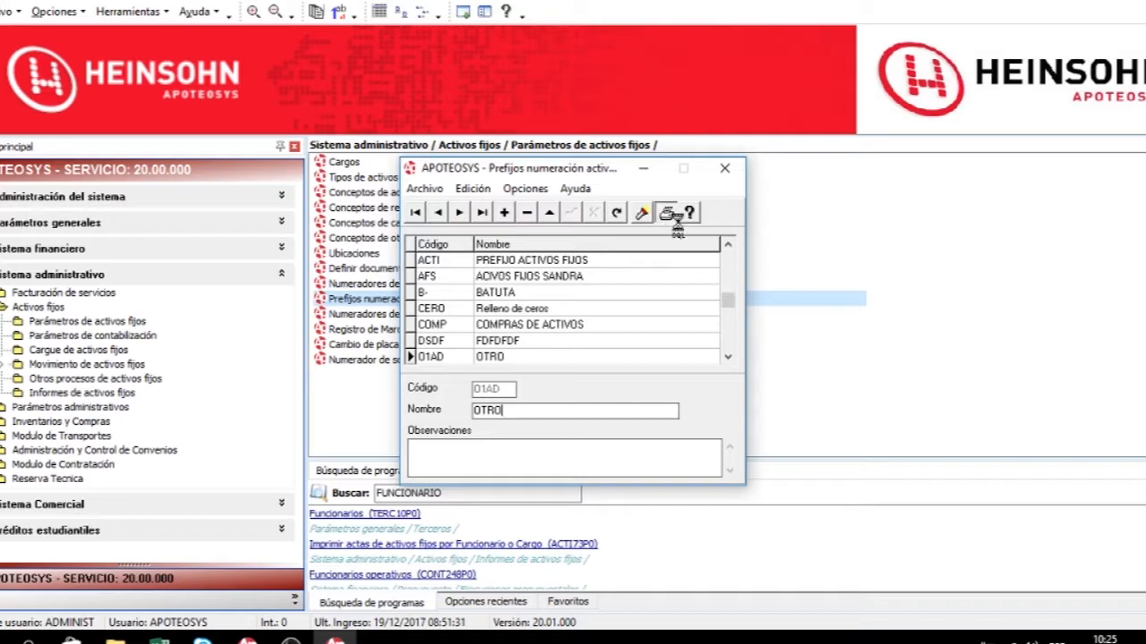
key("Escape")
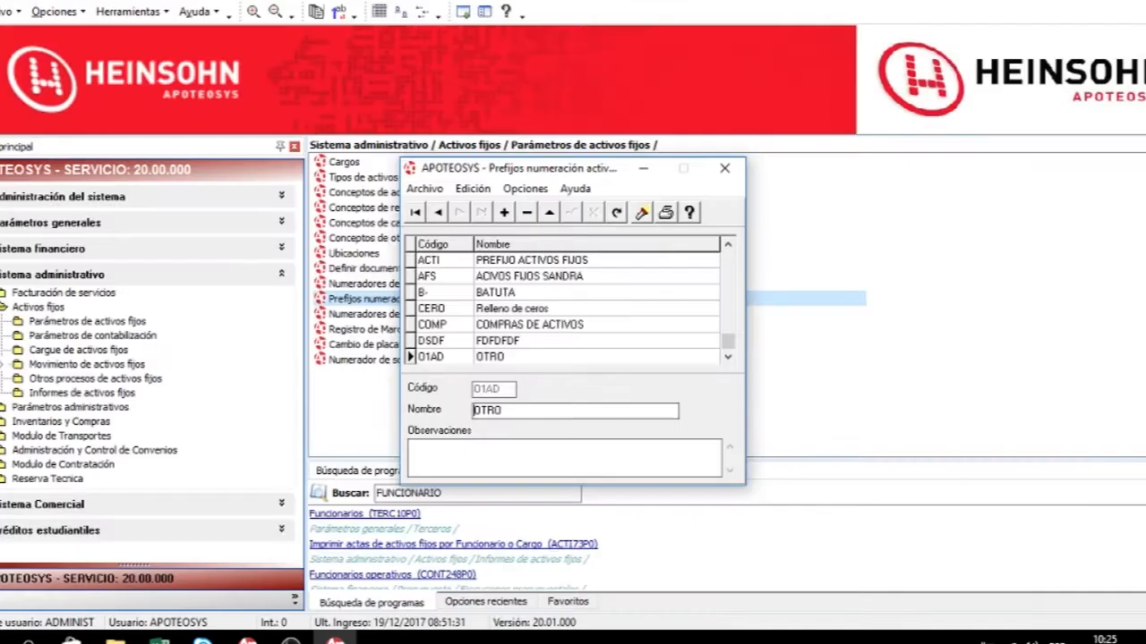
left_click(724, 168)
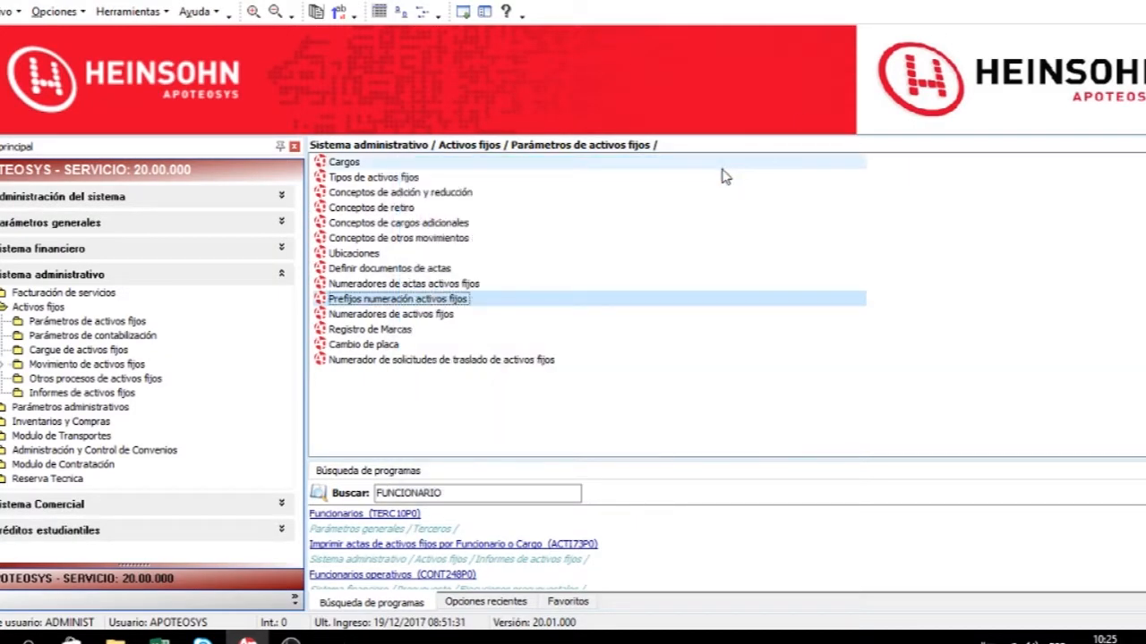
Open the fixed asset numerators and move to the next record.
double_click(396, 315)
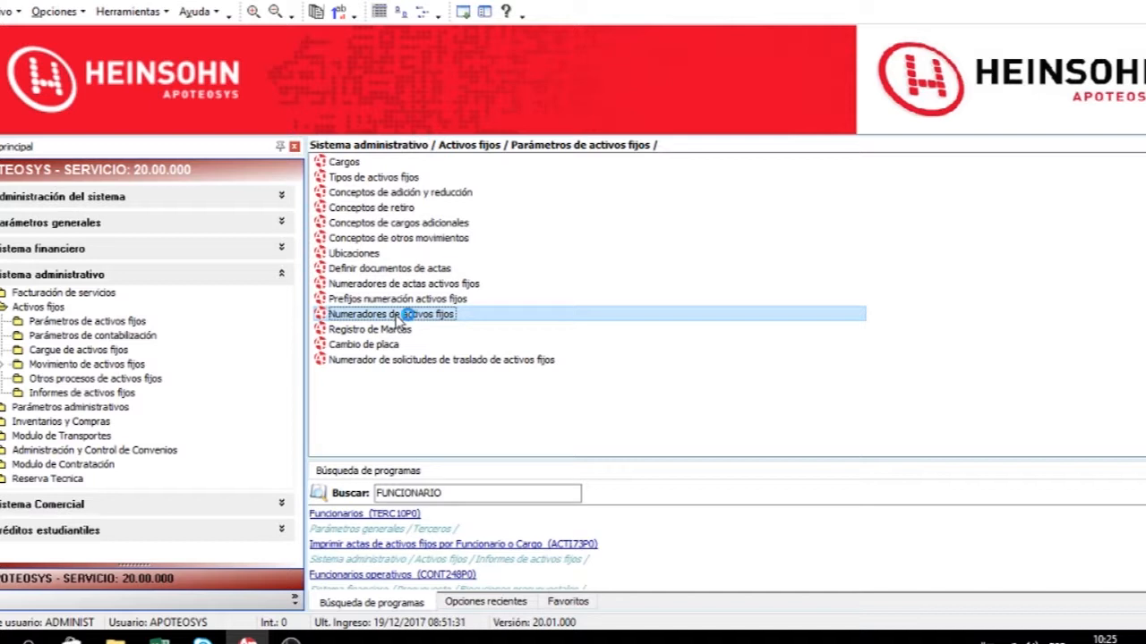
left_click_drag(570, 263, 721, 207)
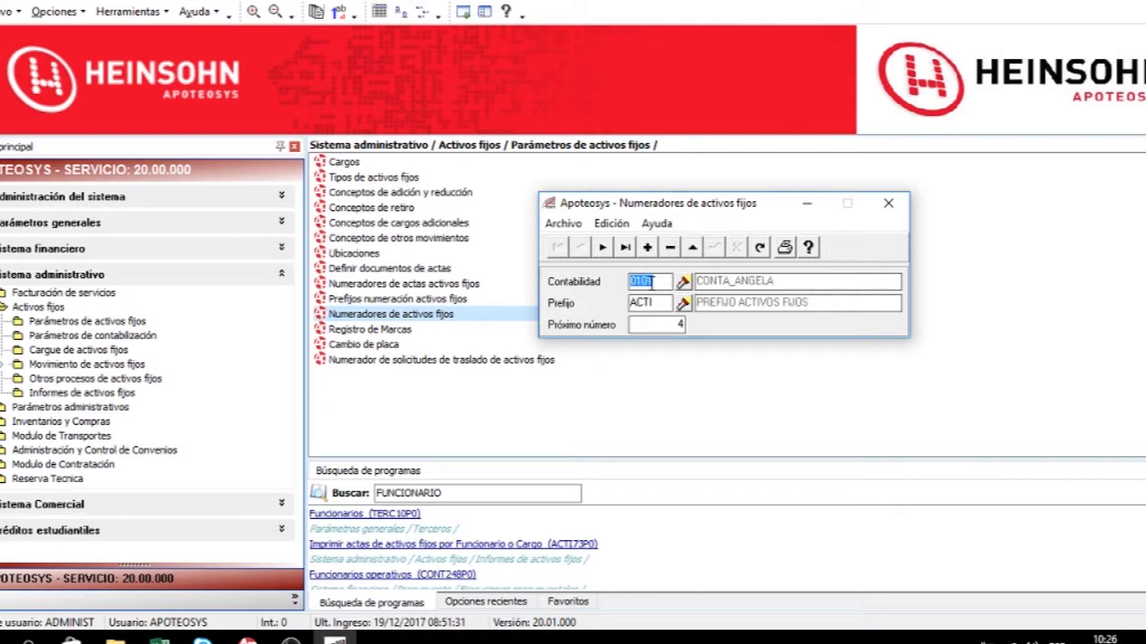
left_click(659, 325)
left_click(603, 247)
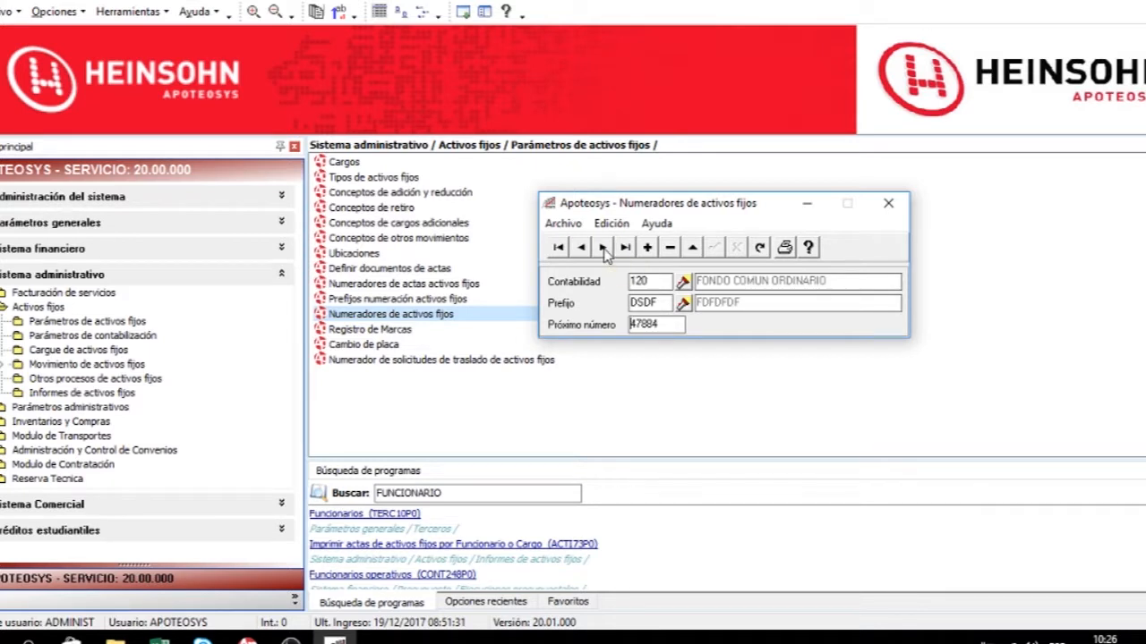
Print the fixed asset numerators report, scroll through the preview, then close the preview and the numerators window.
left_click(785, 249)
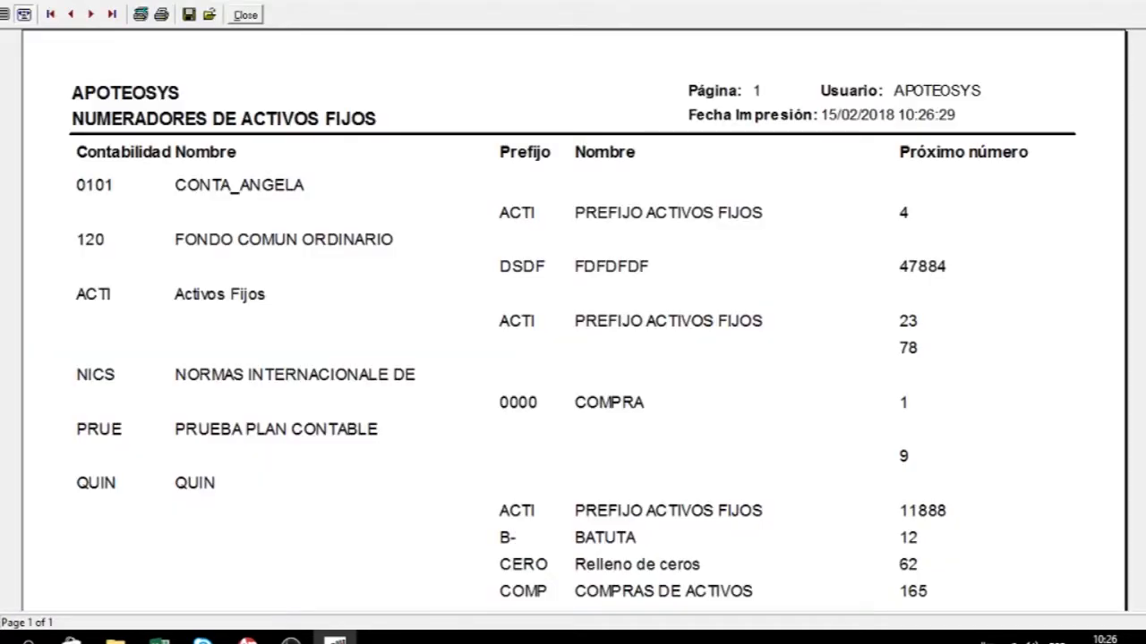
scroll(573, 322, "down", 6)
scroll(573, 322, "up", 3)
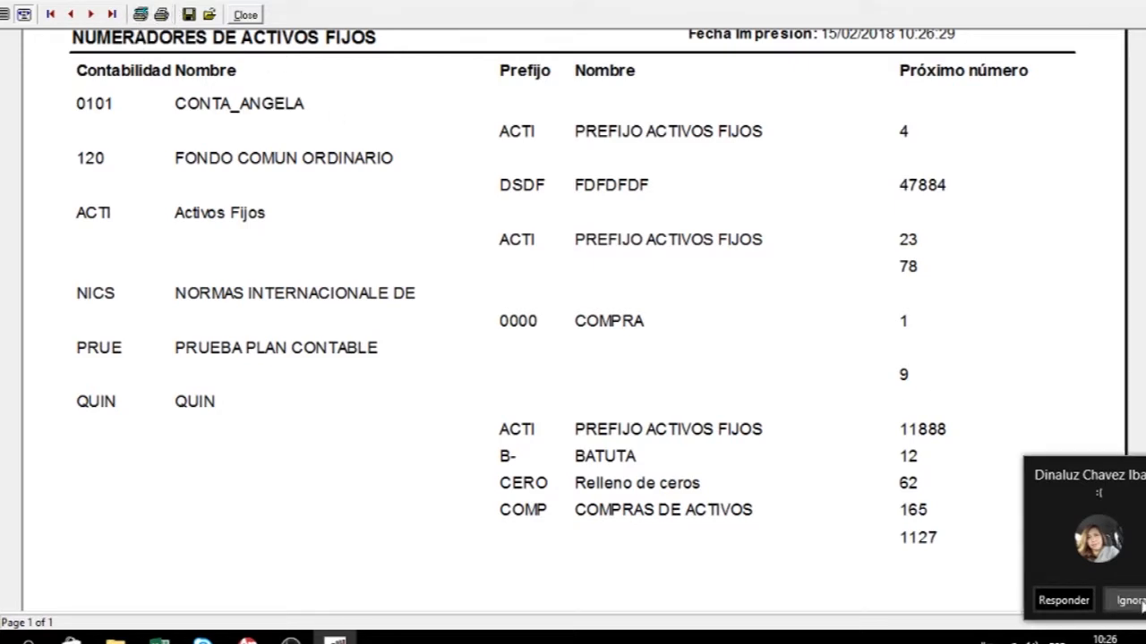
left_click(1142, 2)
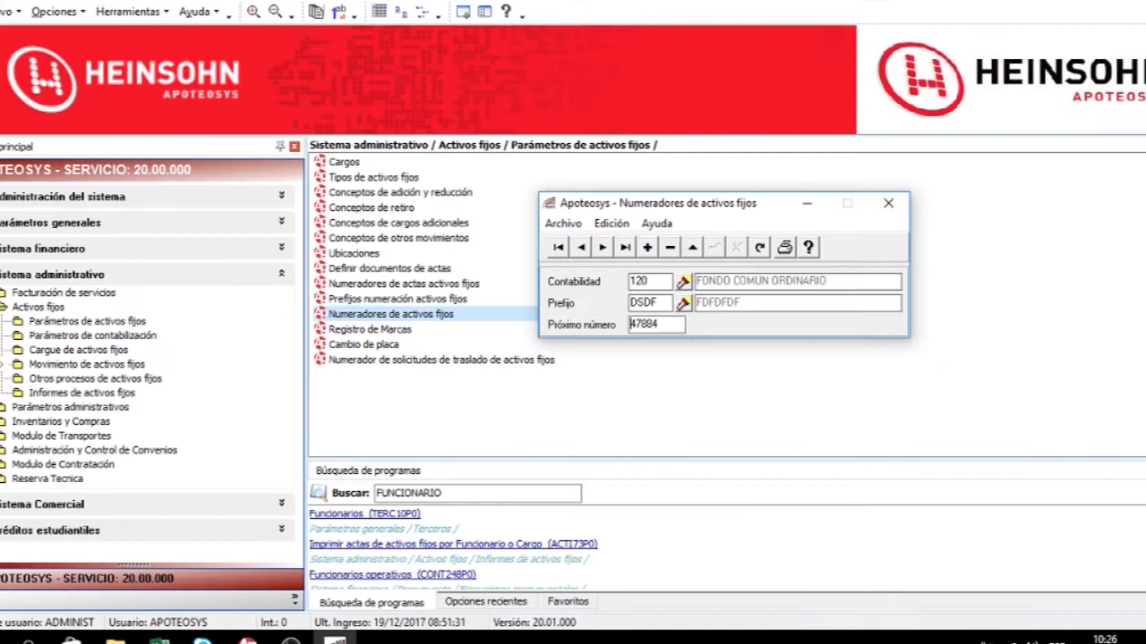
left_click(896, 205)
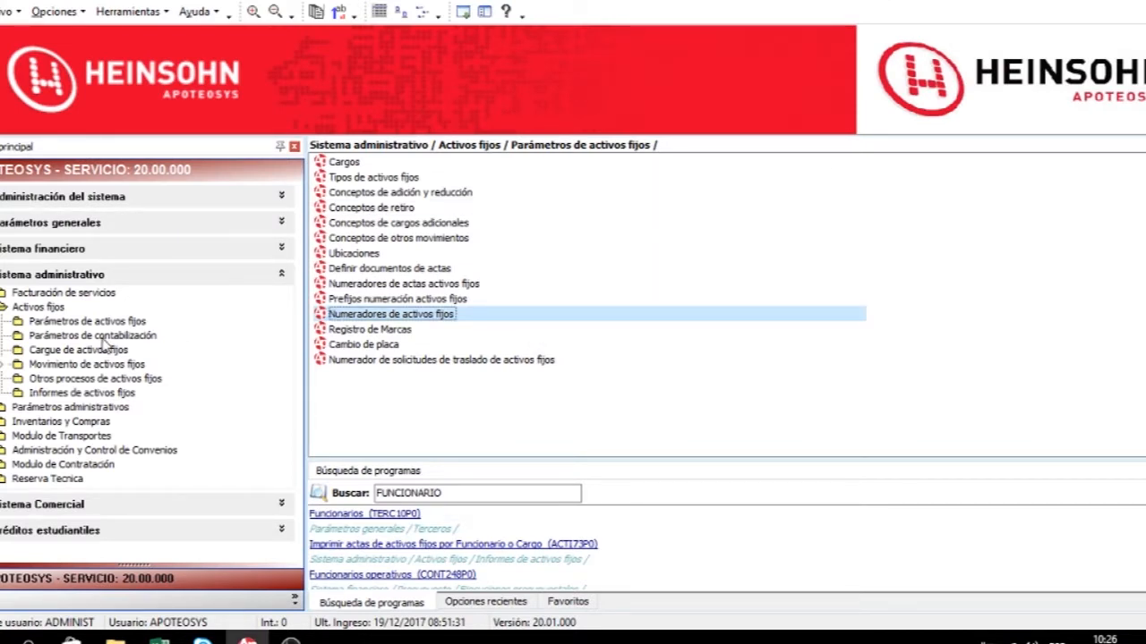
Open the brand register, select BOSCH, print the brands report, and close the preview and window.
double_click(369, 329)
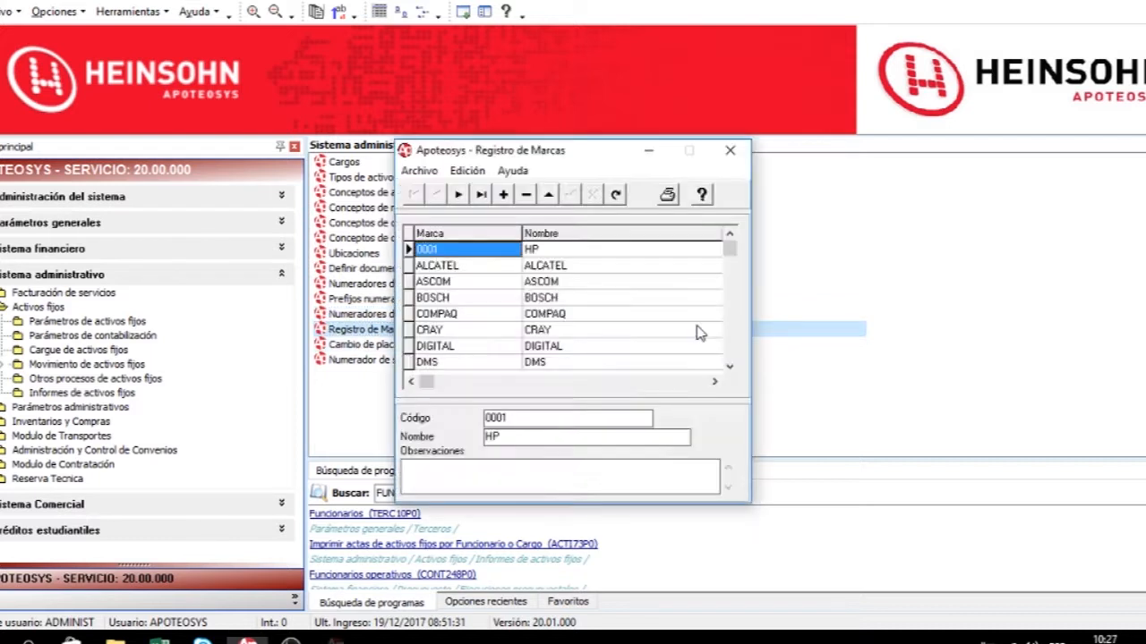
left_click(483, 303)
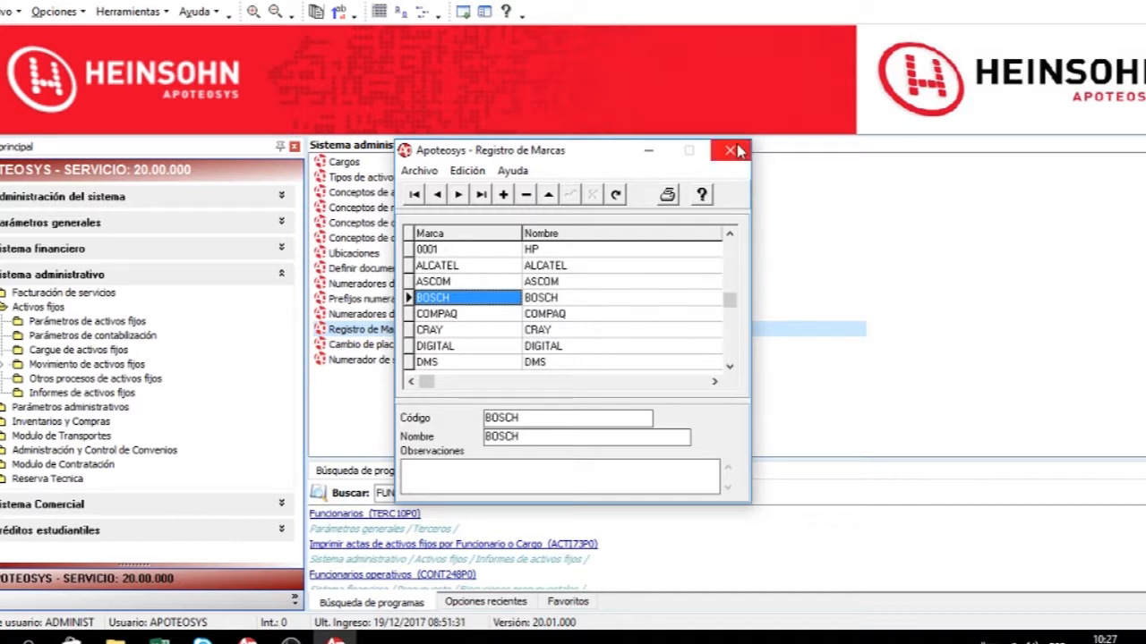
left_click(671, 198)
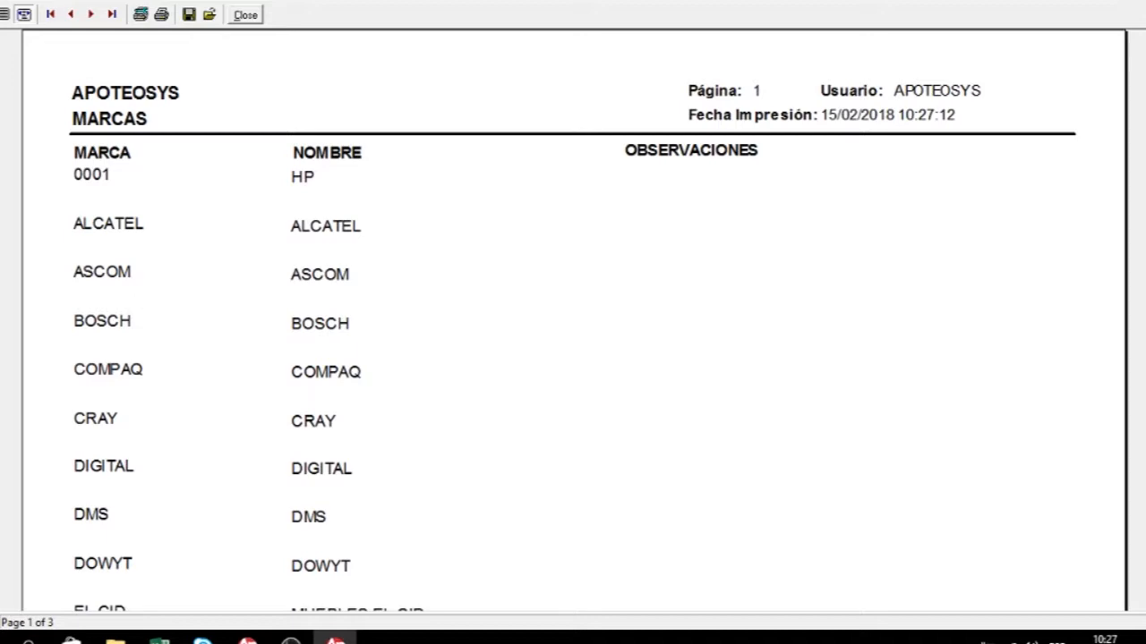
left_click(1124, 1)
left_click(731, 152)
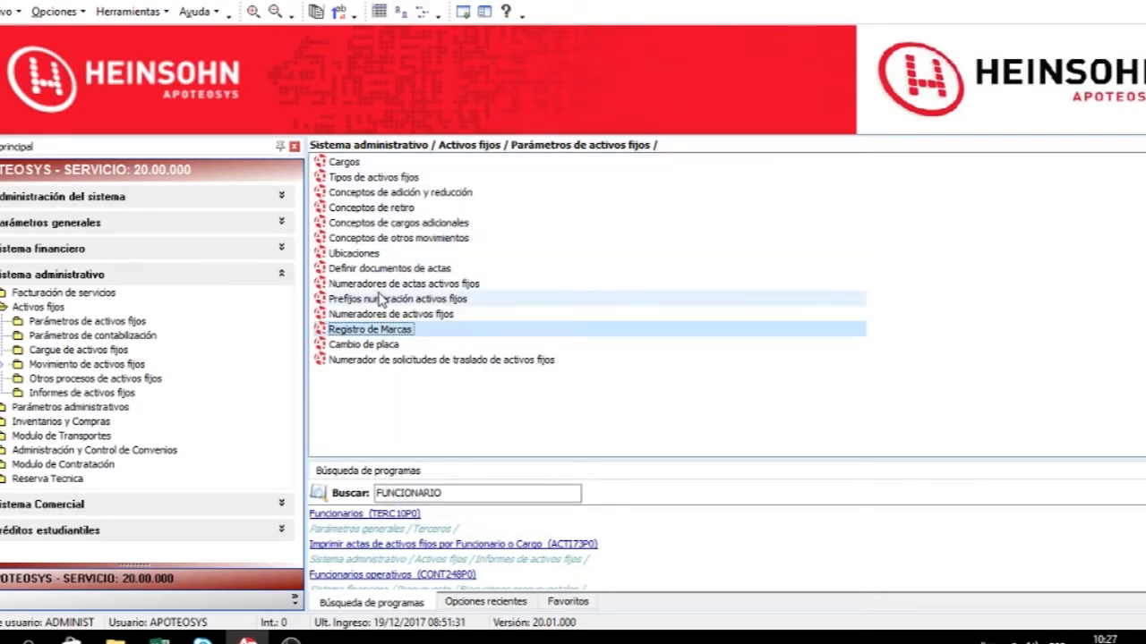
Open the acta document definitions, print their report, and close the preview and window.
double_click(412, 268)
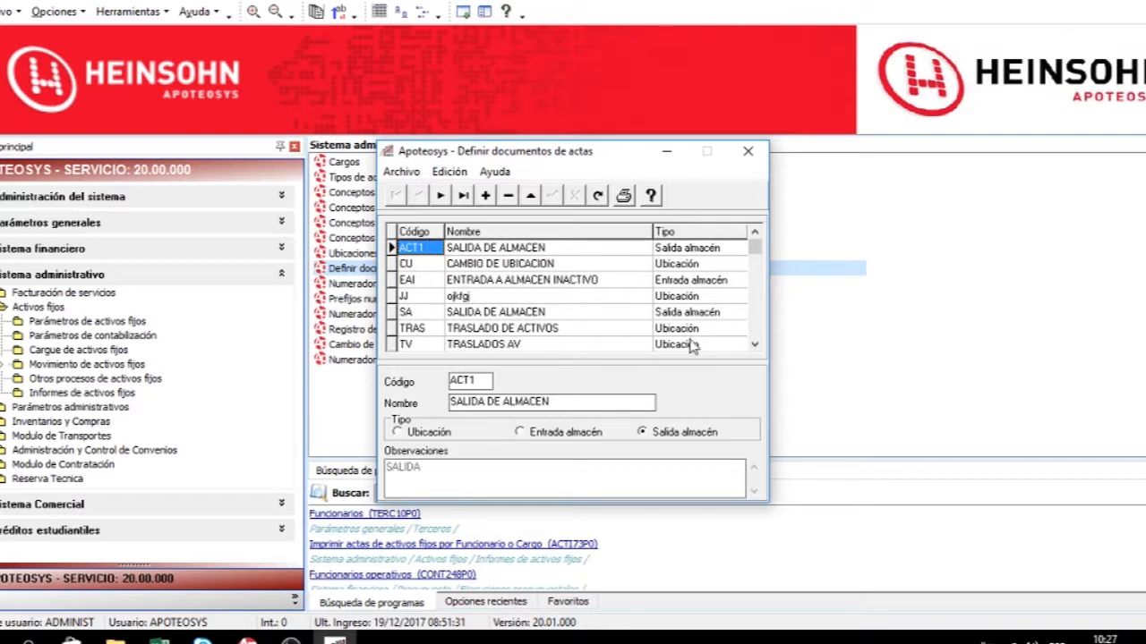
left_click(624, 196)
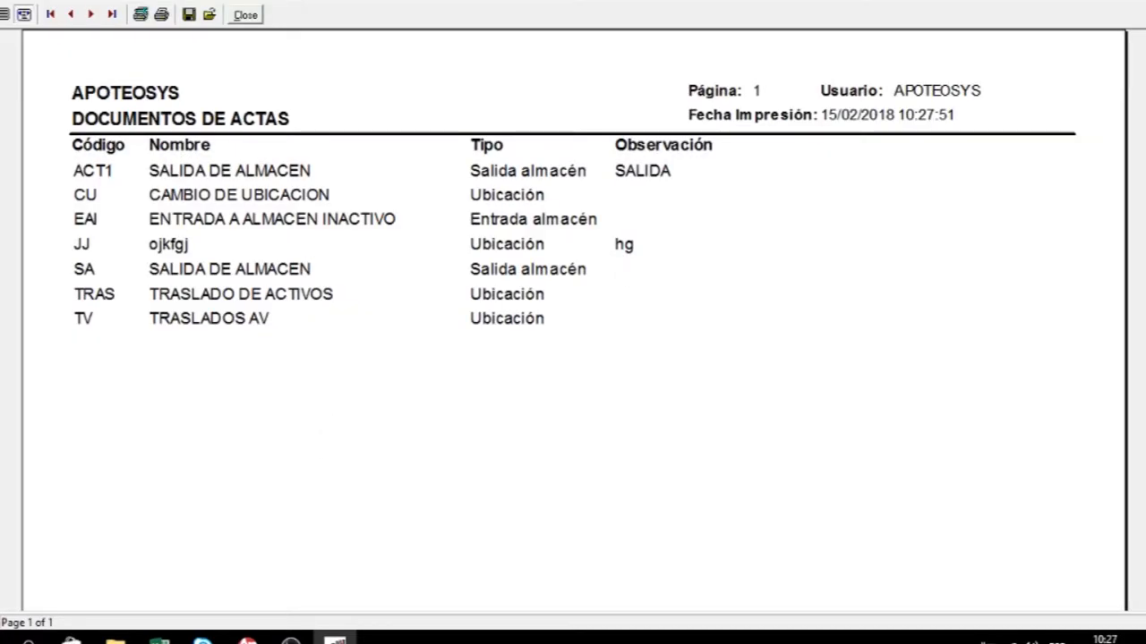
left_click(1109, 4)
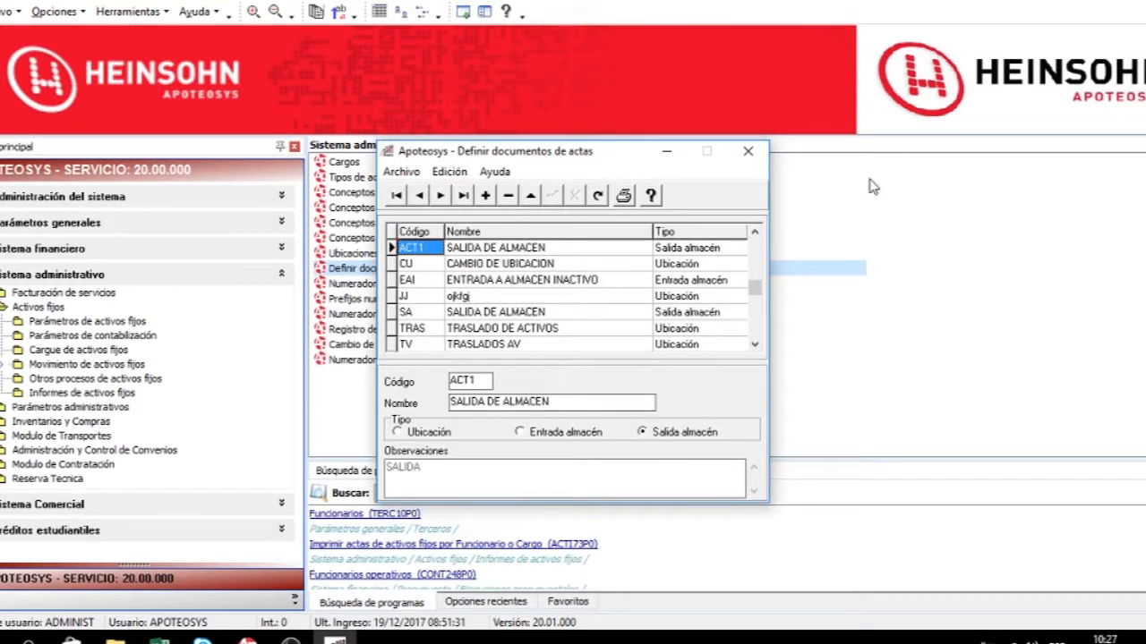
left_click(748, 151)
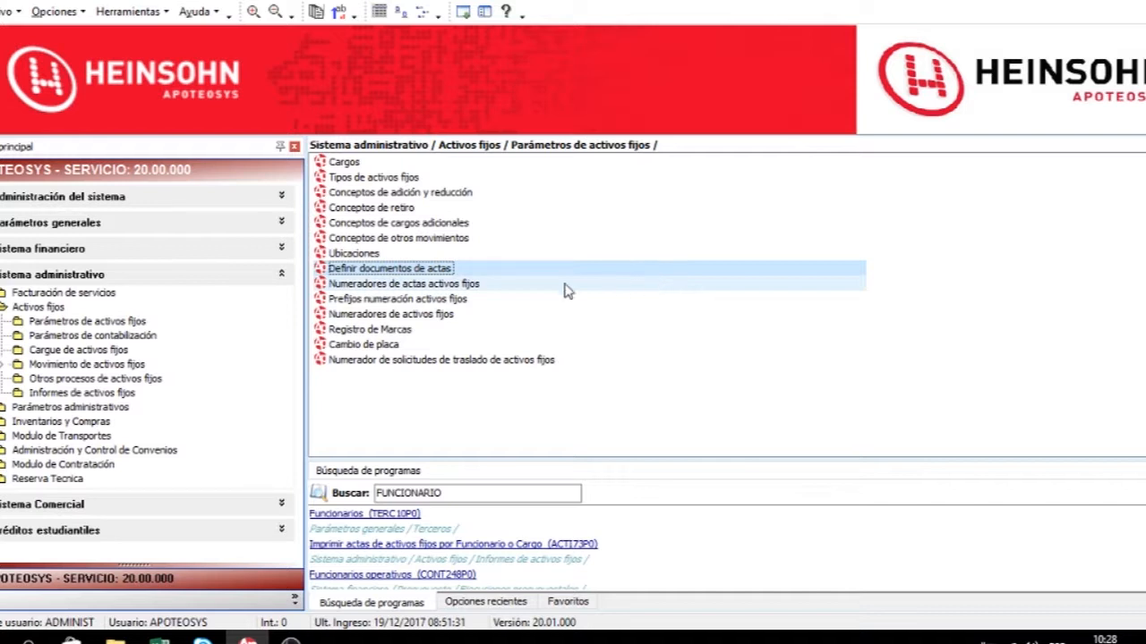
Open the fixed asset transfer request numerator and browse forward through its records.
left_click(477, 363)
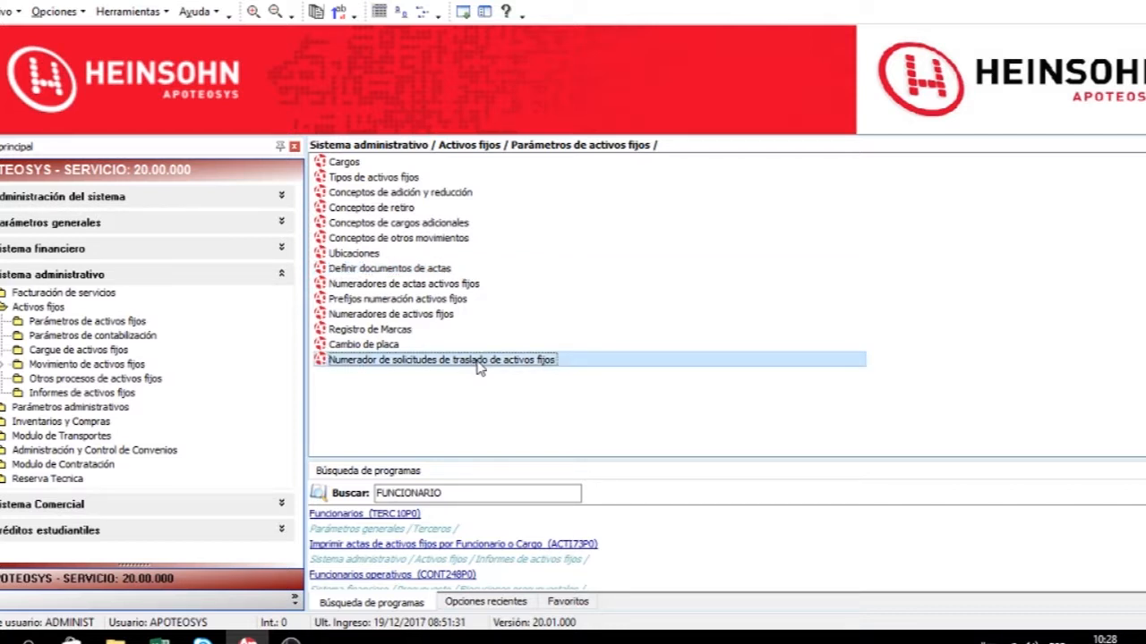
double_click(477, 362)
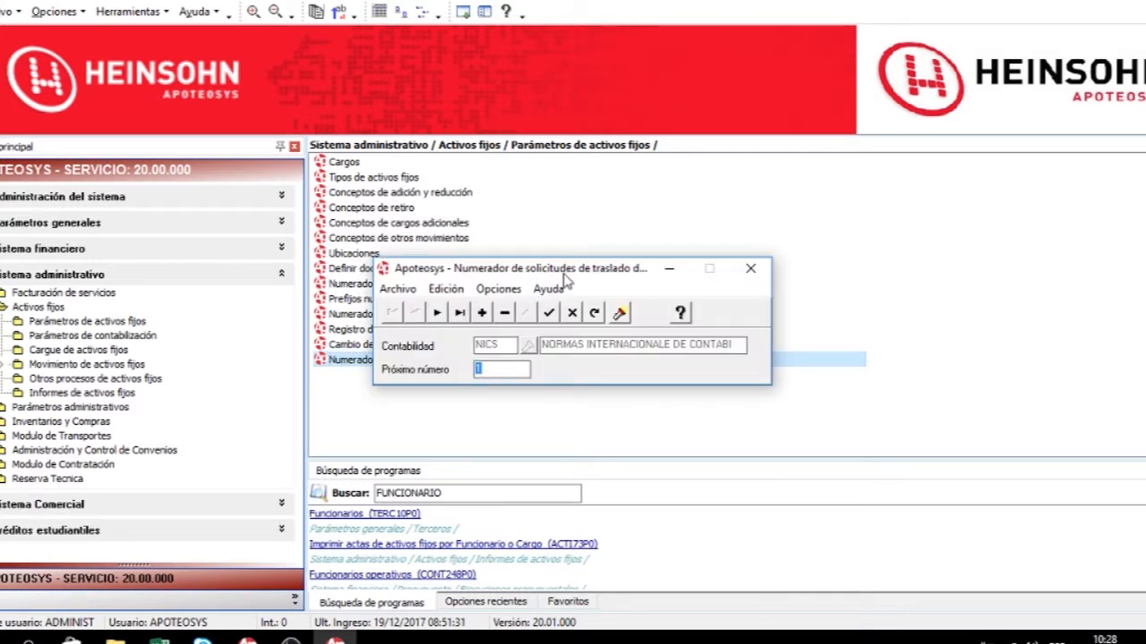
left_click_drag(568, 276, 741, 216)
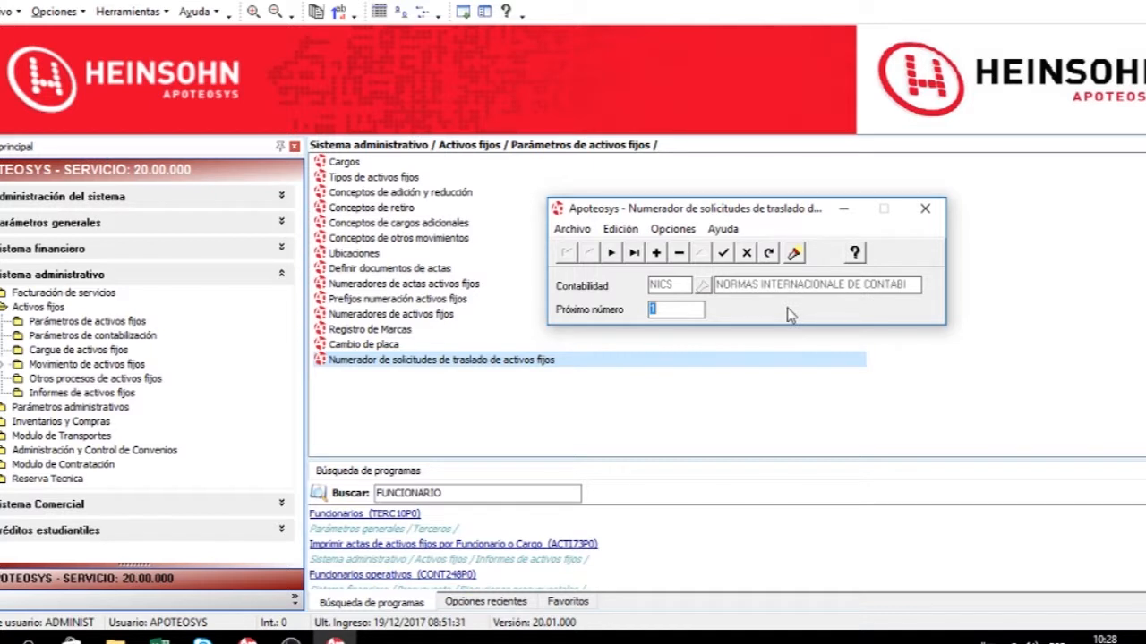
left_click(749, 253)
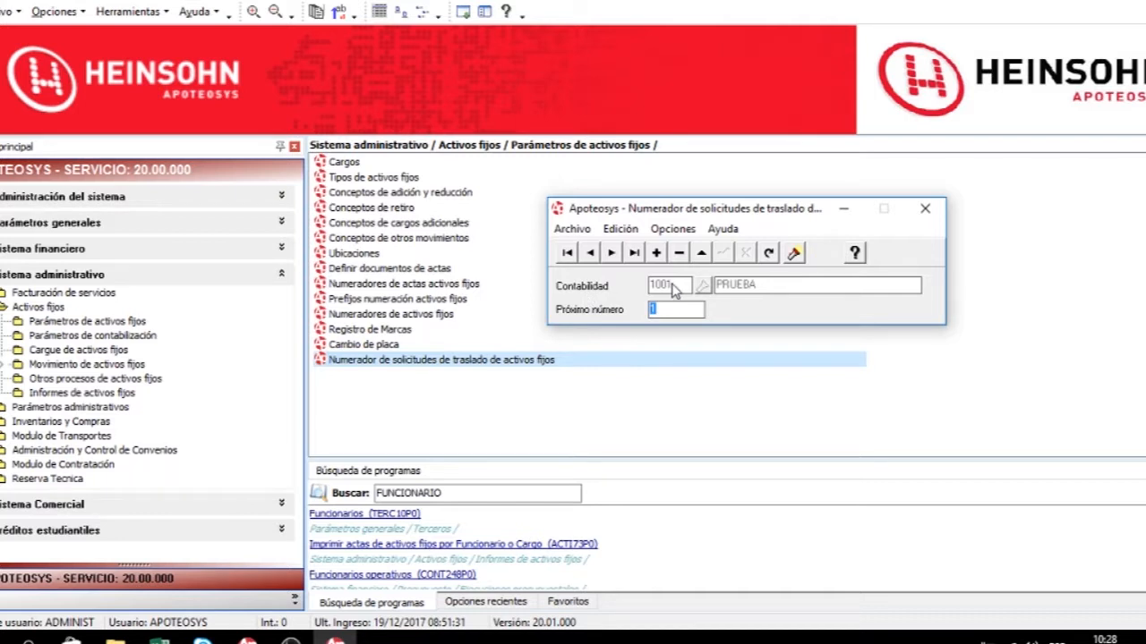
left_click(684, 308)
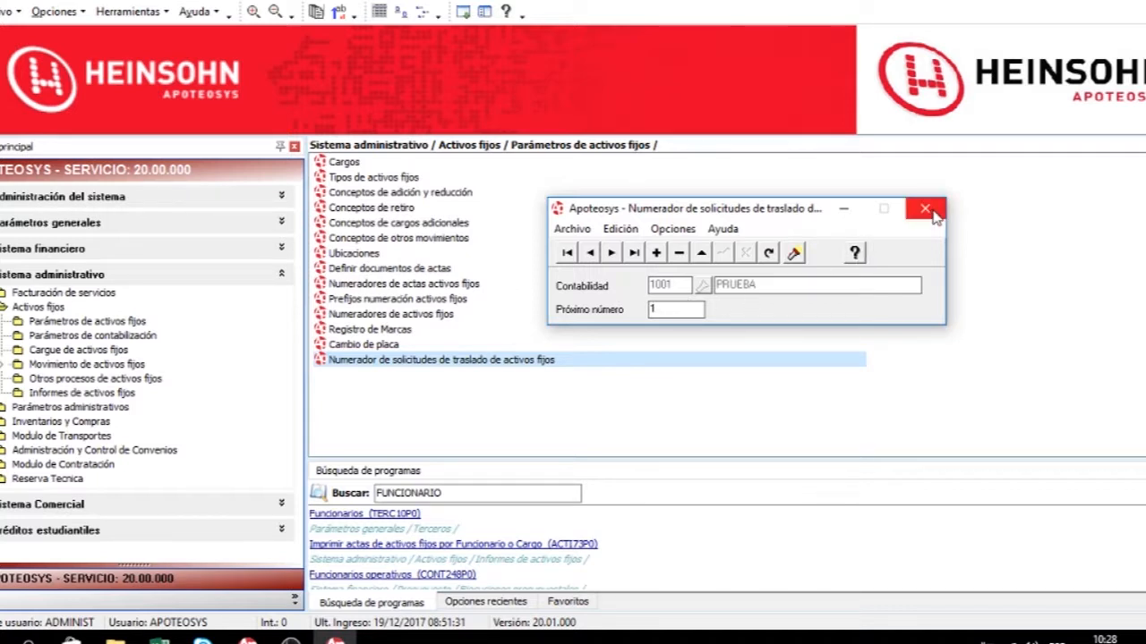
left_click(611, 254)
left_click(611, 253)
Open and cancel the transfer request numerator search, then close the numerator window.
left_click(796, 256)
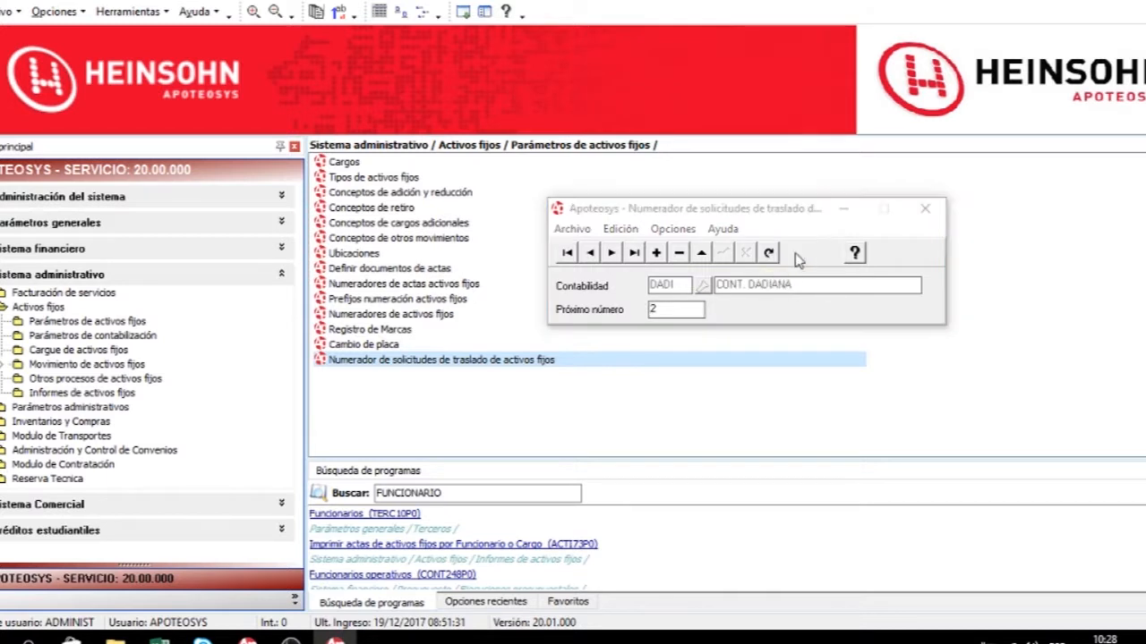
left_click(523, 243)
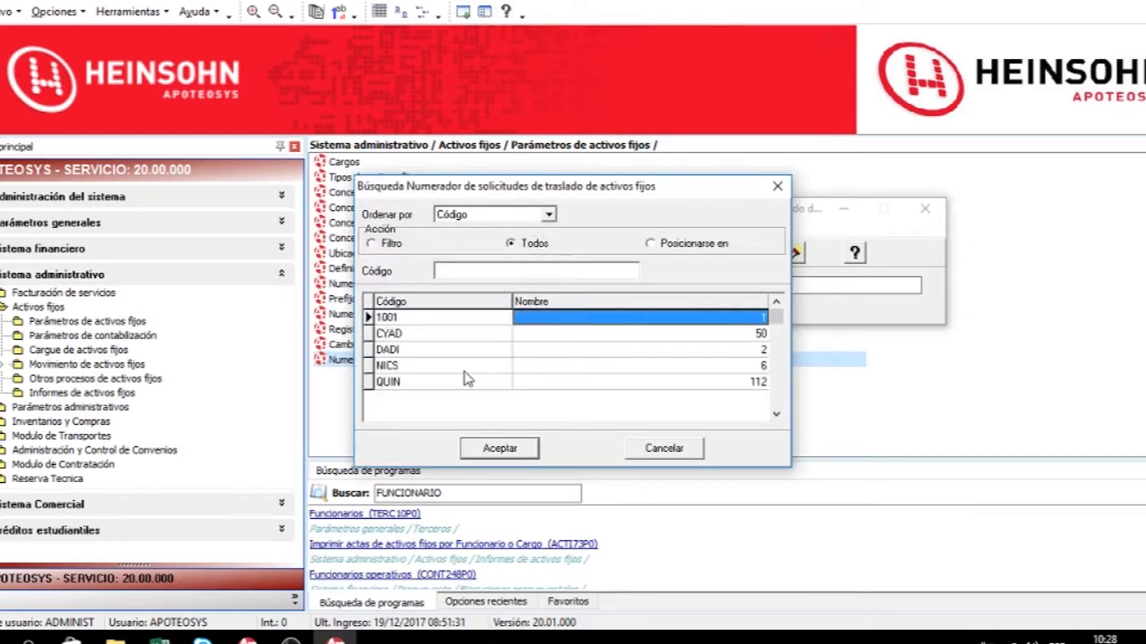
left_click(663, 449)
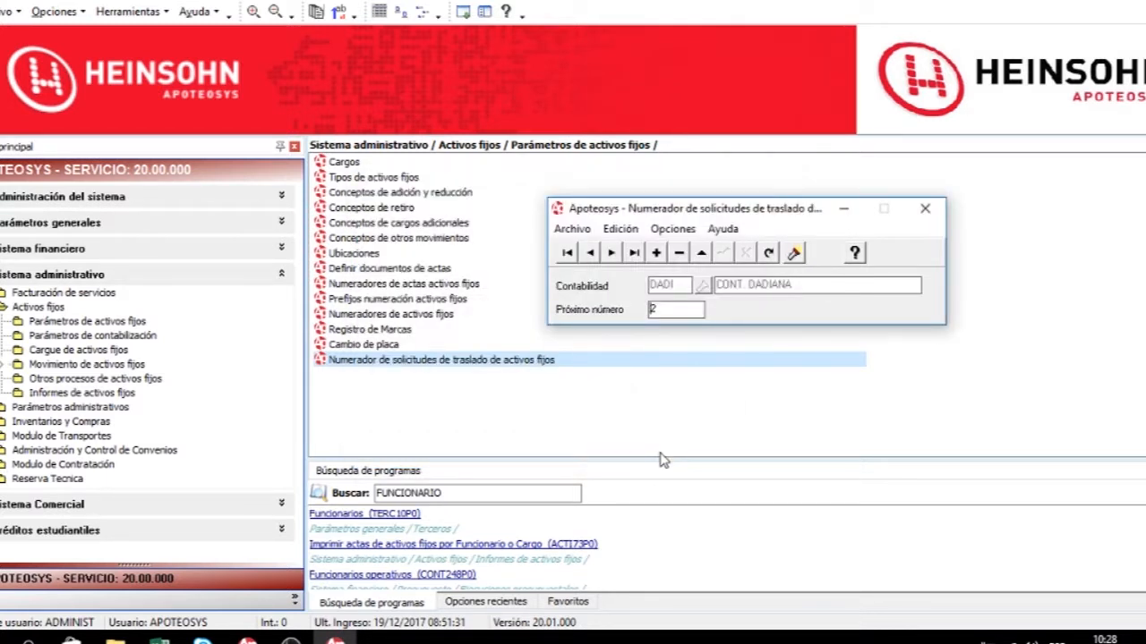
left_click(936, 211)
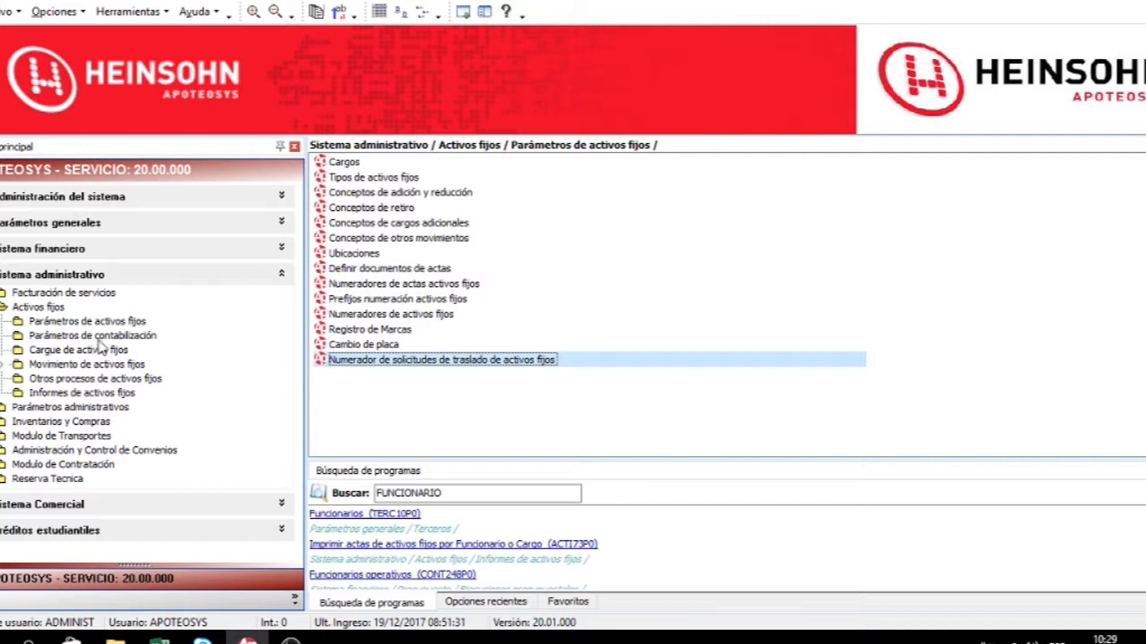
Open Tipos de activos fijos – Cuentas contables under accounting parameters and start a new record.
left_click(101, 337)
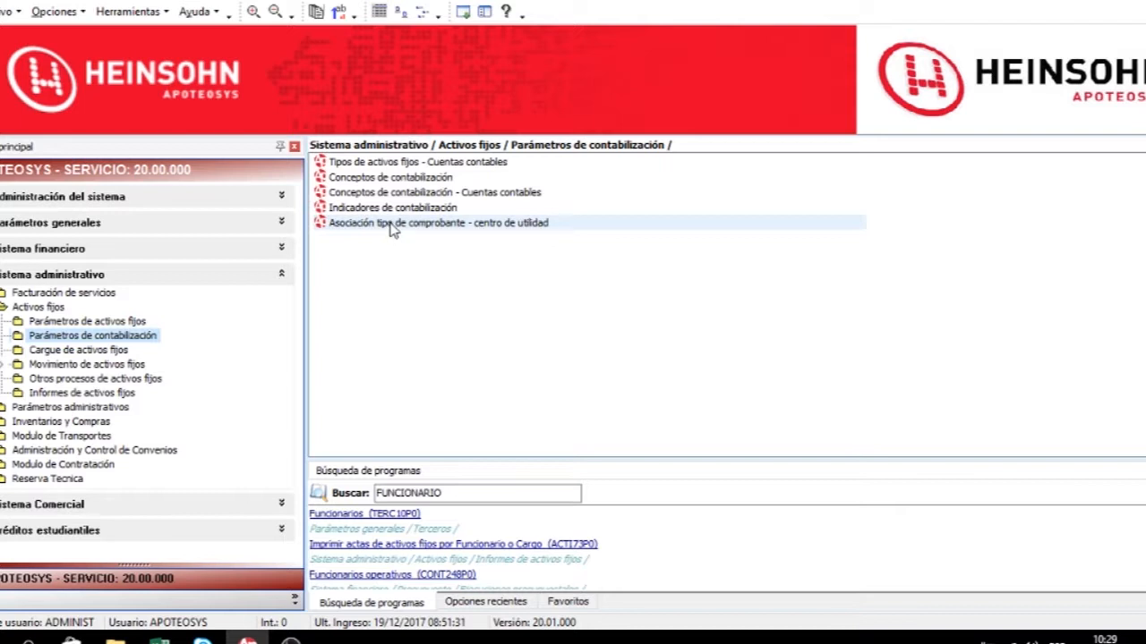
left_click(405, 167)
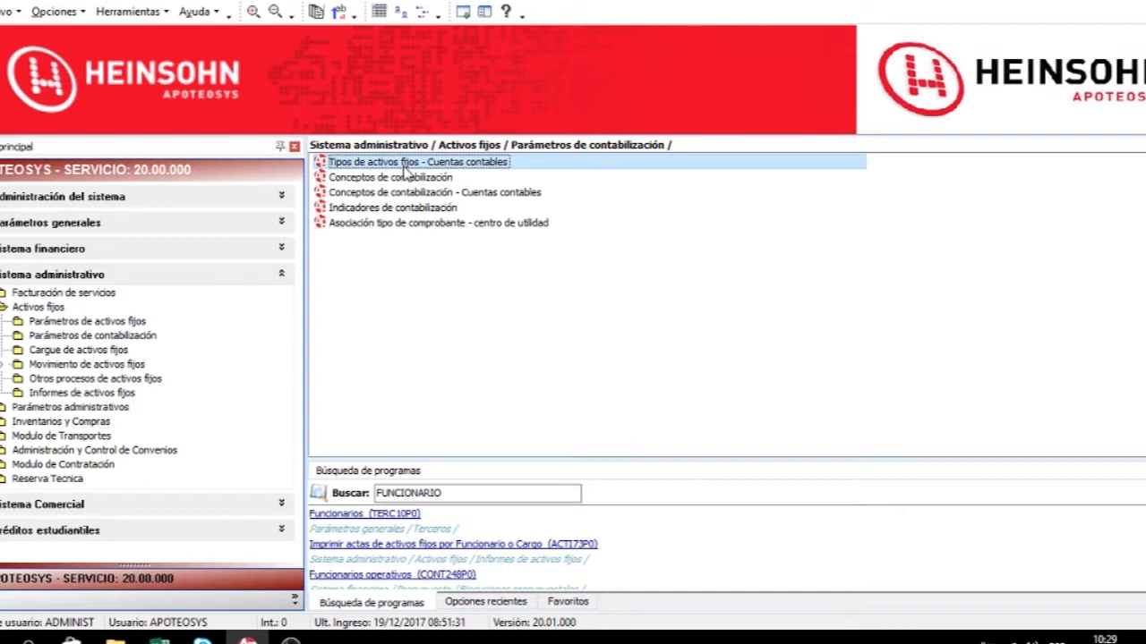
double_click(407, 167)
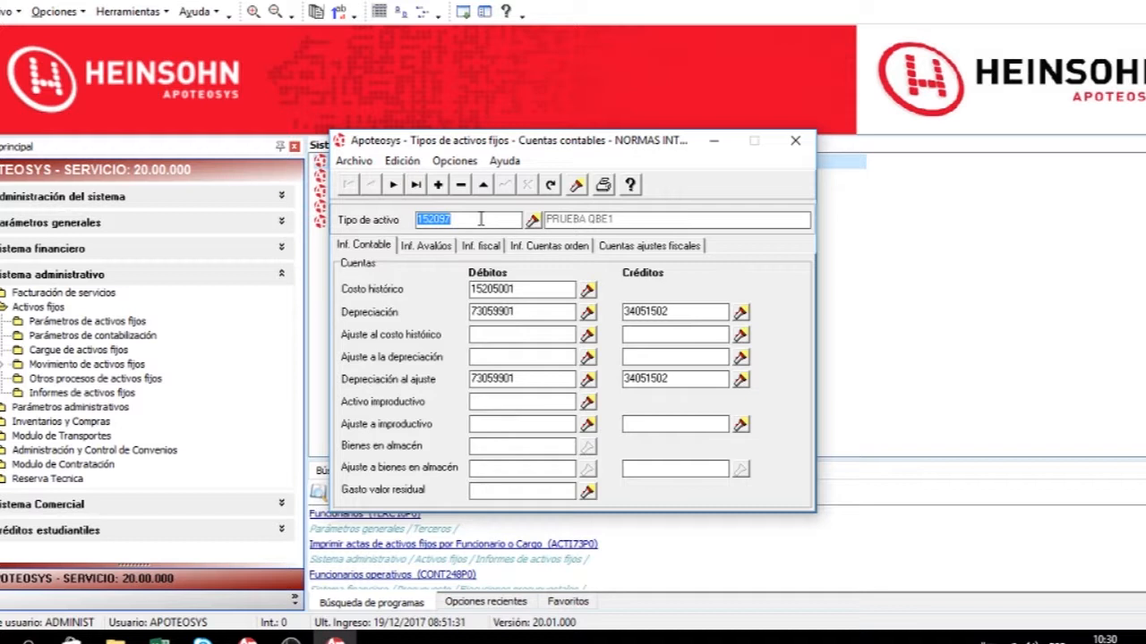
left_click(439, 183)
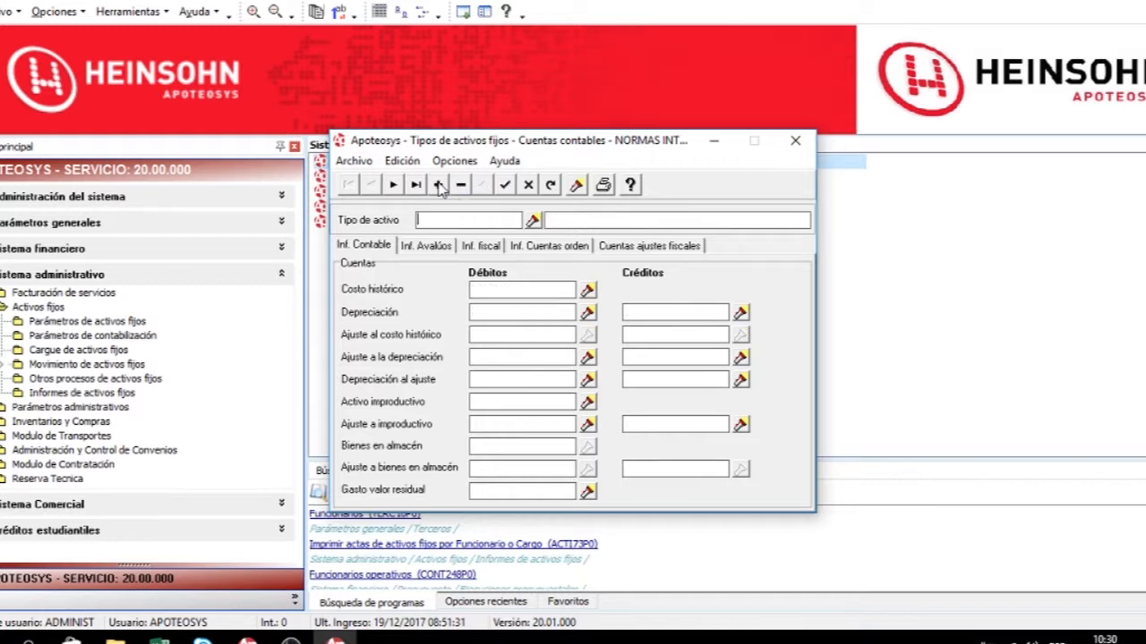
Look up and select asset type 3115 INCLUYE IVA EN EL COSTO for the new record.
left_click(533, 221)
left_click(528, 245)
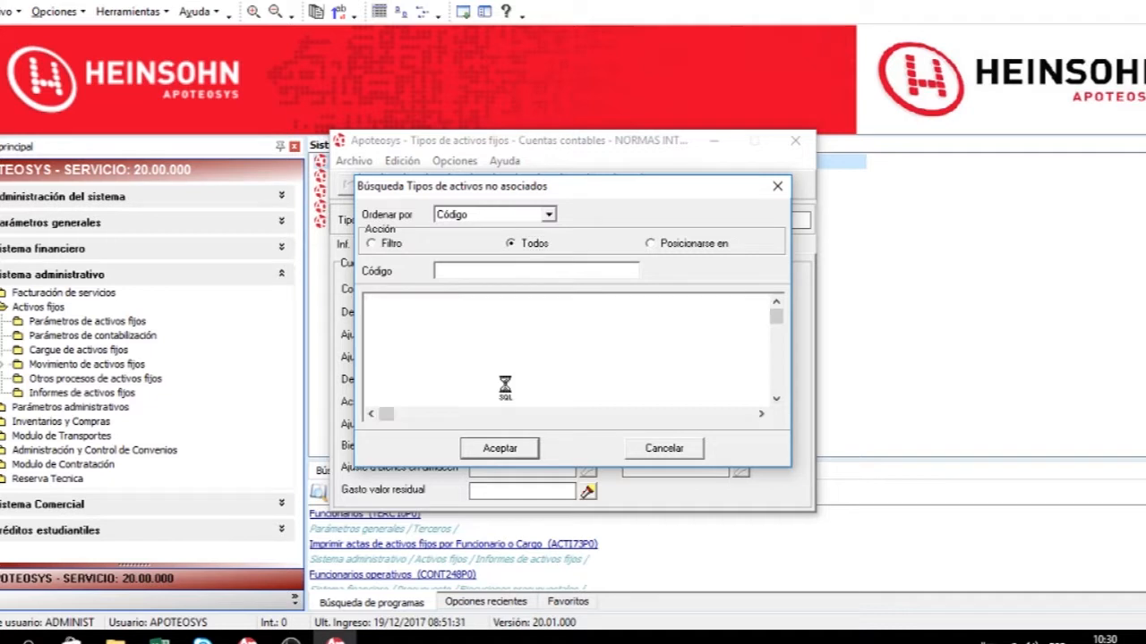
left_click(491, 372)
scroll(552, 404, "down", 20)
scroll(607, 397, "down", 7)
left_click_drag(777, 360, 777, 401)
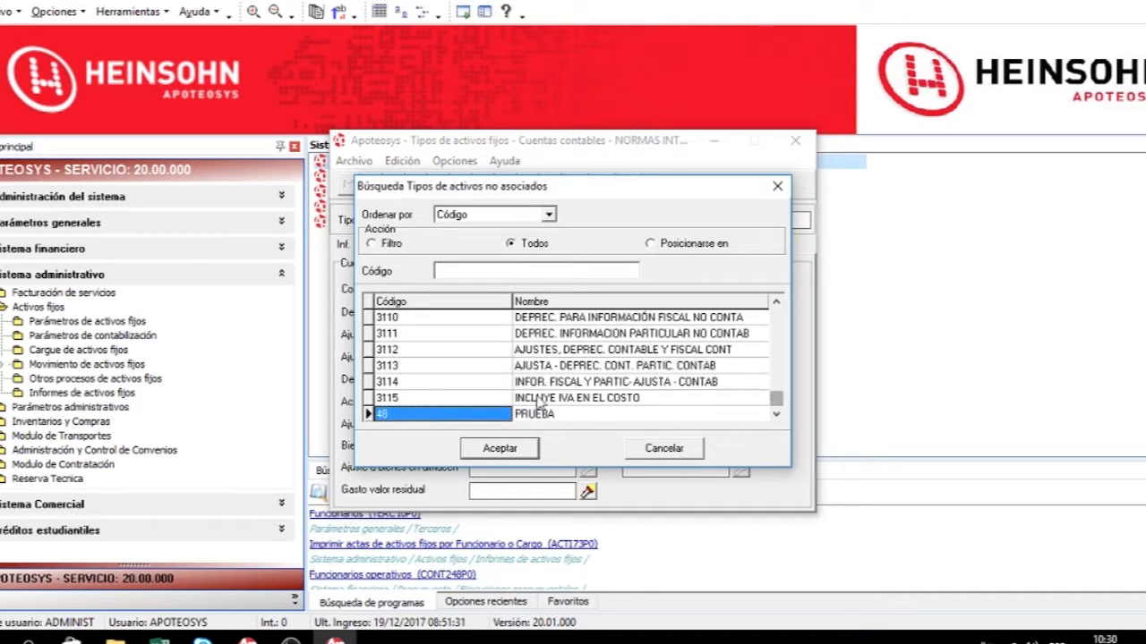
key("Up")
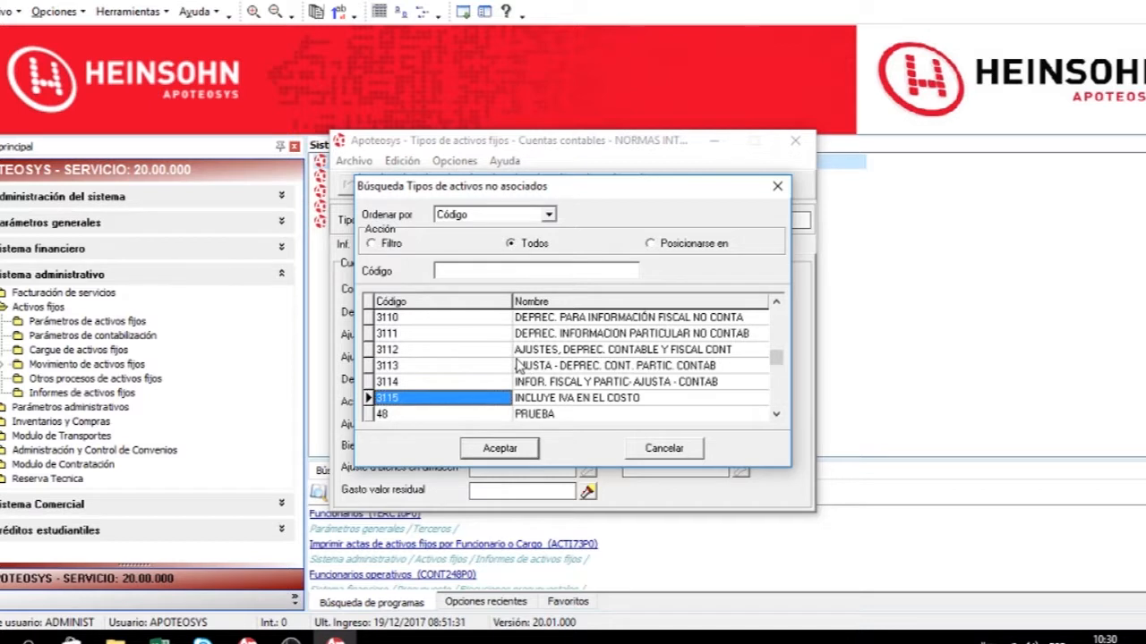
double_click(573, 403)
left_click(520, 288)
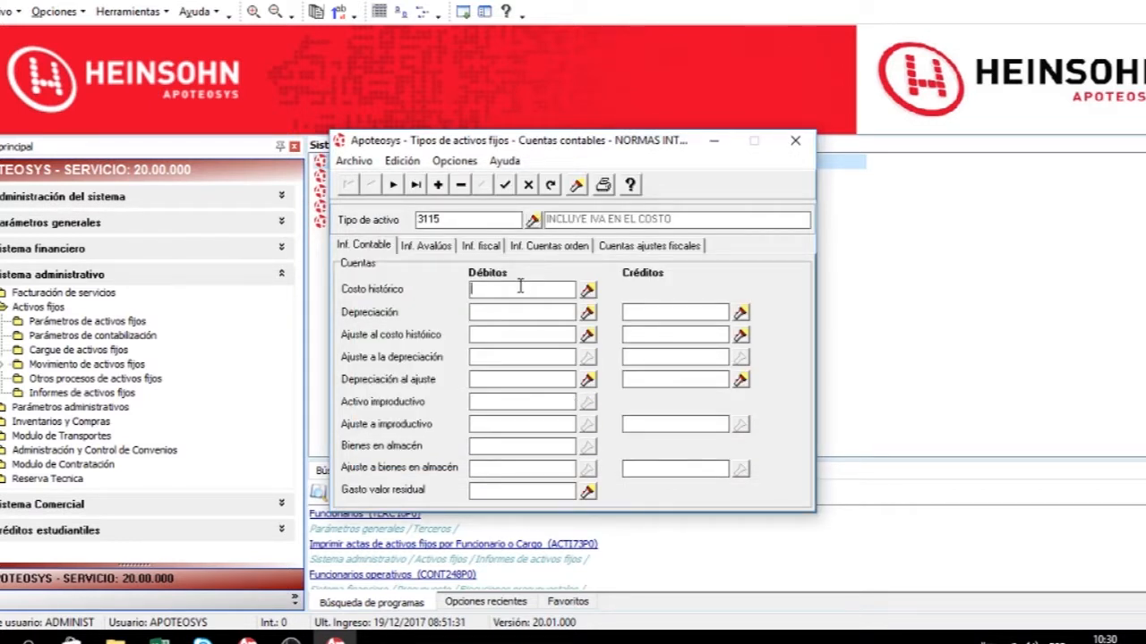
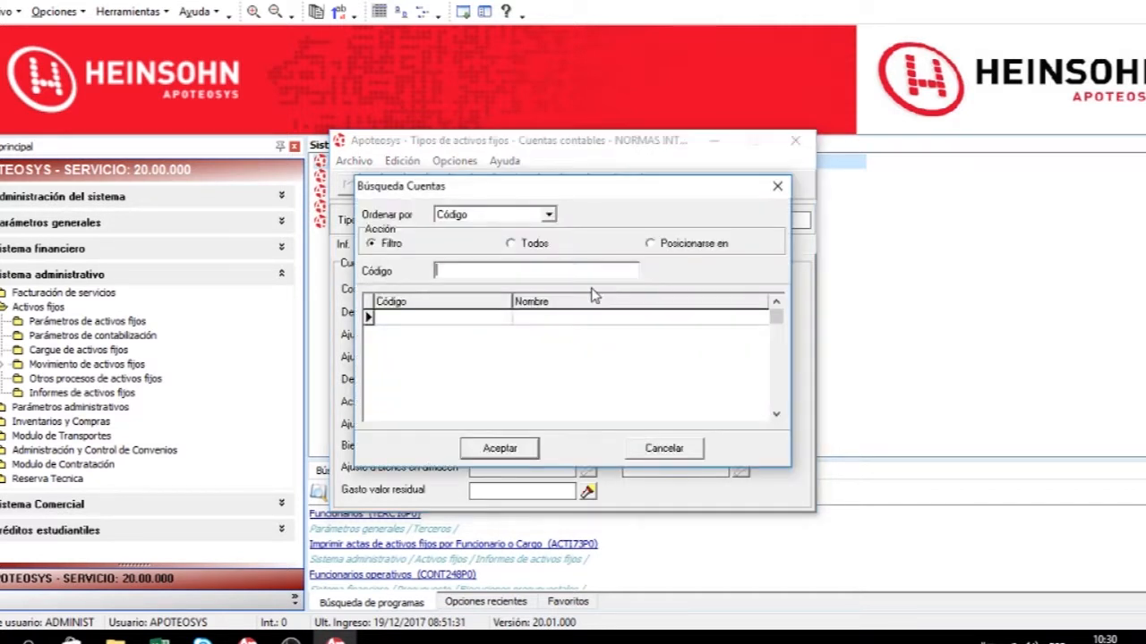
left_click_drag(434, 153, 400, 346)
left_click(479, 397)
left_click(466, 503)
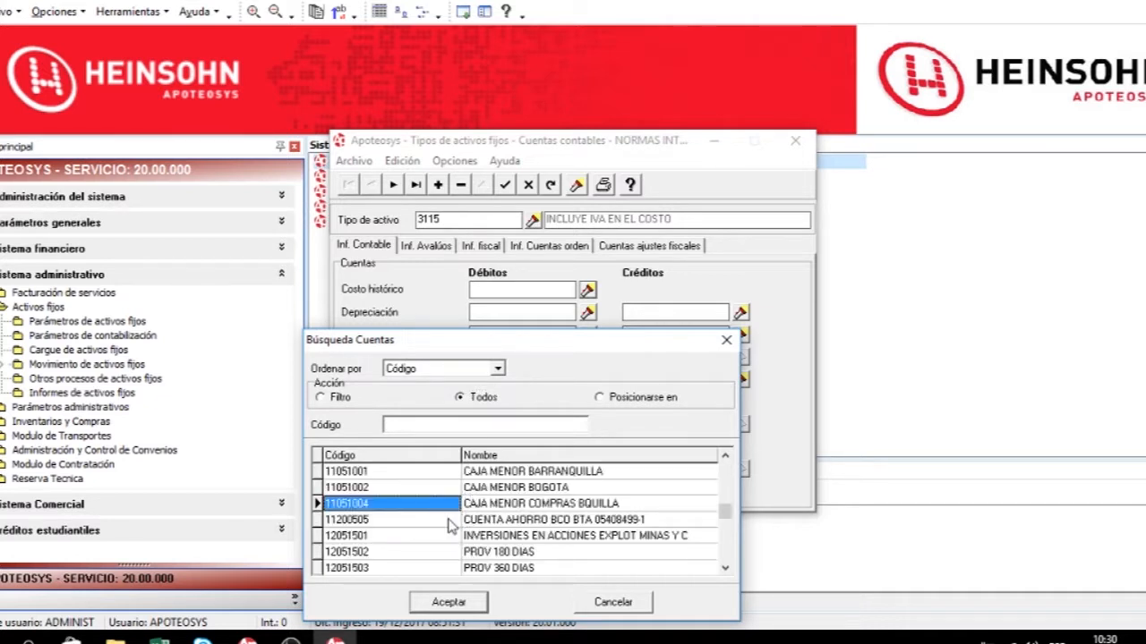
left_click(333, 398)
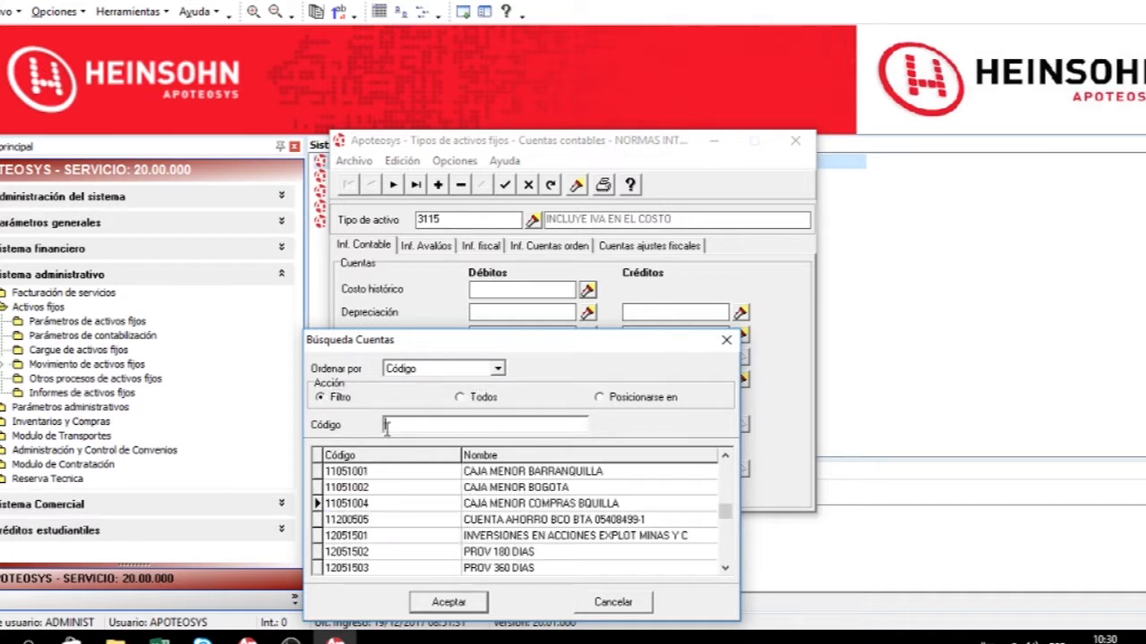
left_click(390, 428)
type("16%")
key("Return")
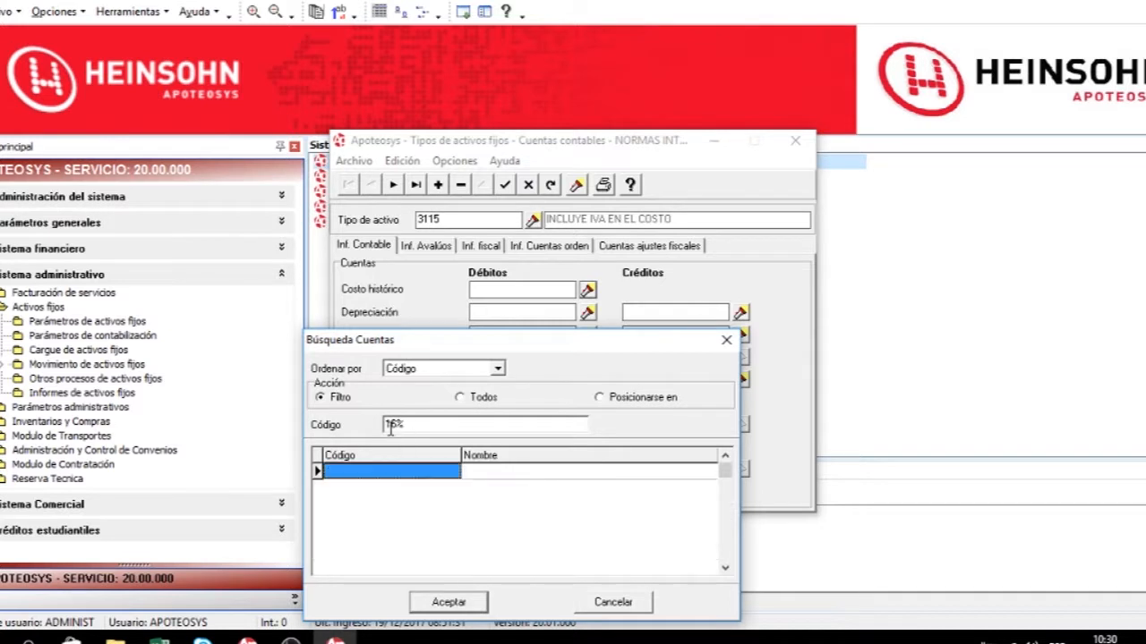
left_click(395, 423)
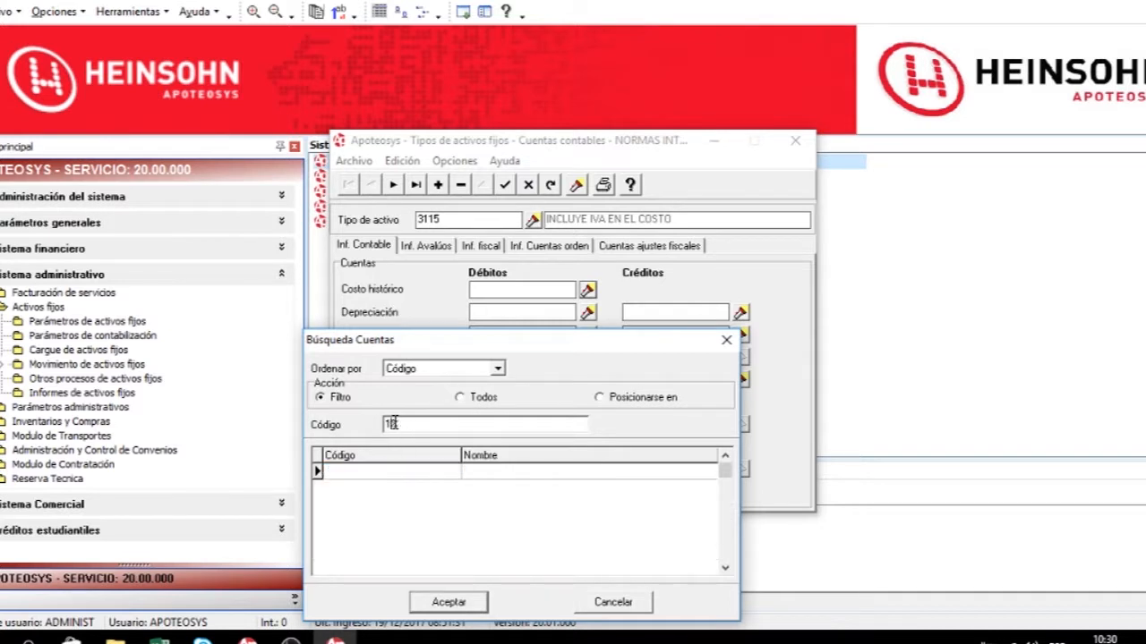
type("7%")
key("Return")
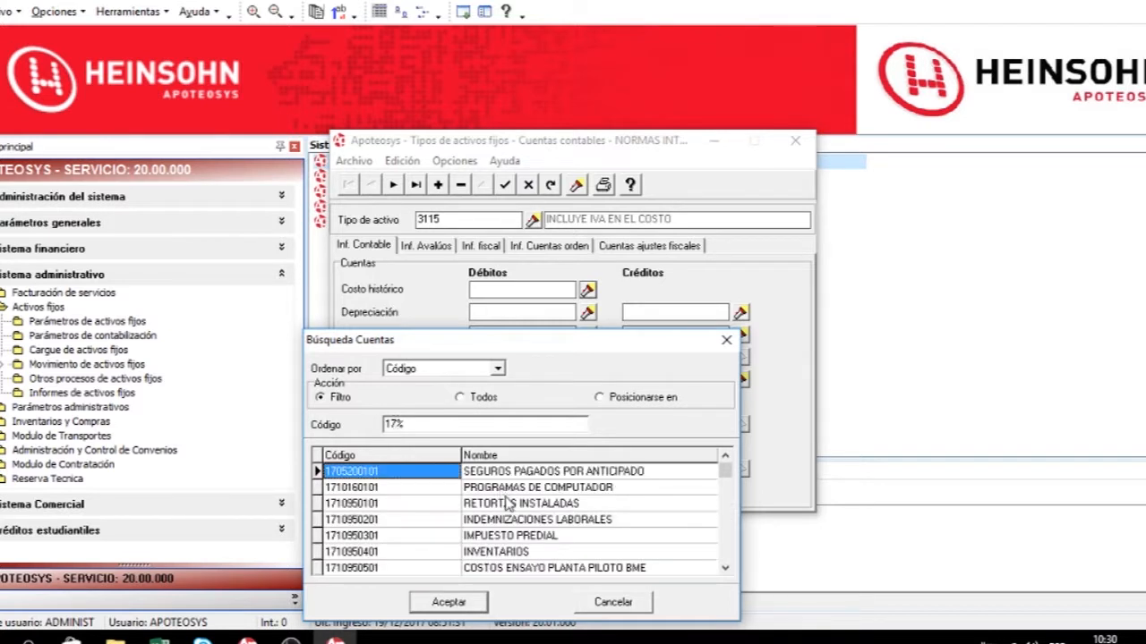
double_click(519, 569)
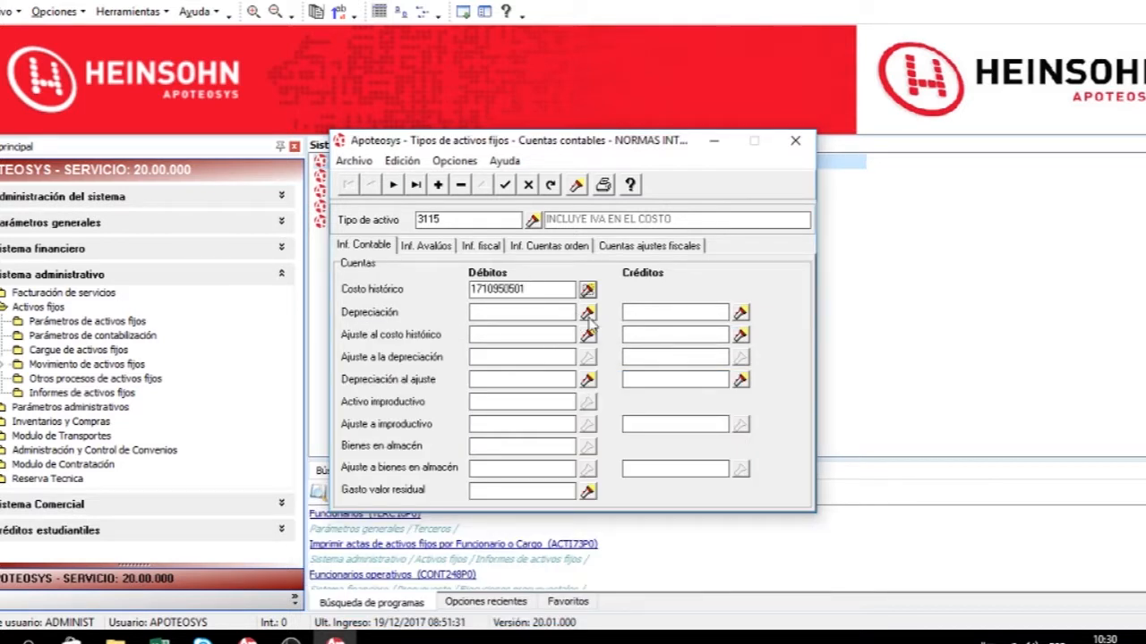
Search account names for %DEP% and assign 51601501 as the depreciation debit account.
left_click(588, 315)
left_click(487, 398)
scroll(464, 535, "down", 15)
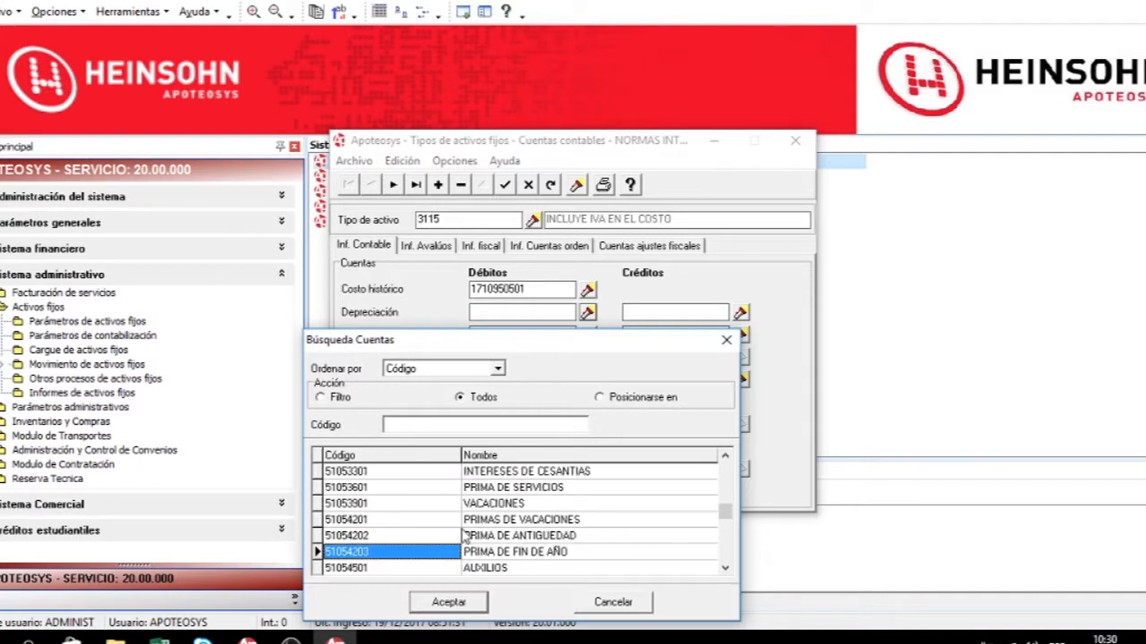
left_click(464, 367)
left_click(437, 396)
left_click(331, 398)
left_click(411, 425)
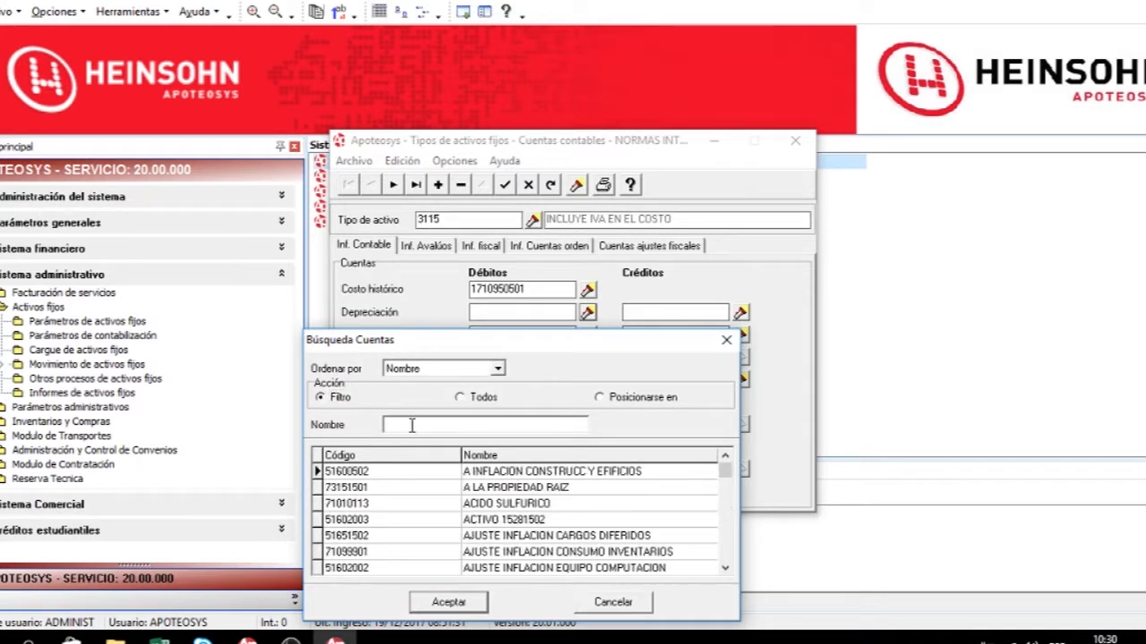
type("%DEP%")
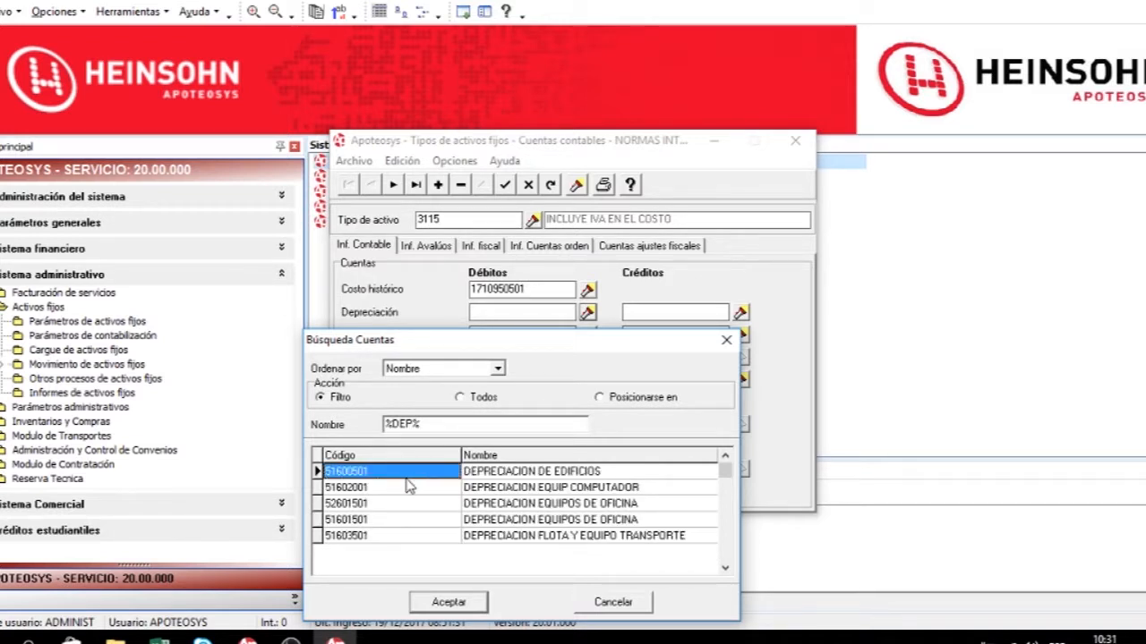
double_click(376, 521)
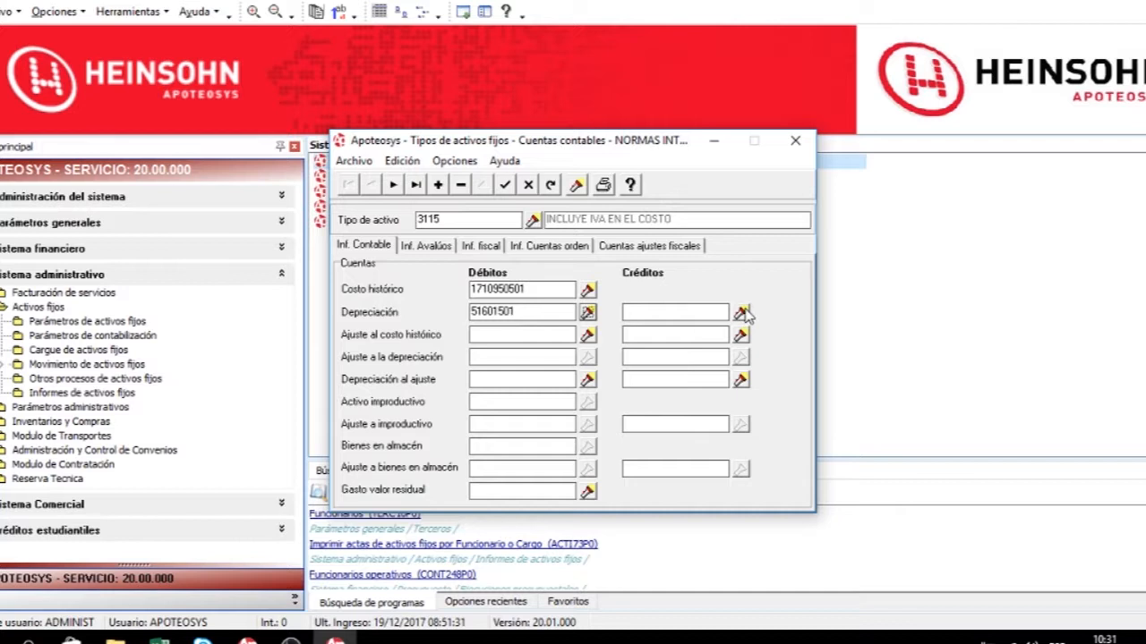
Open the depreciation credit account lookup and filter account names containing DE.
left_click(741, 311)
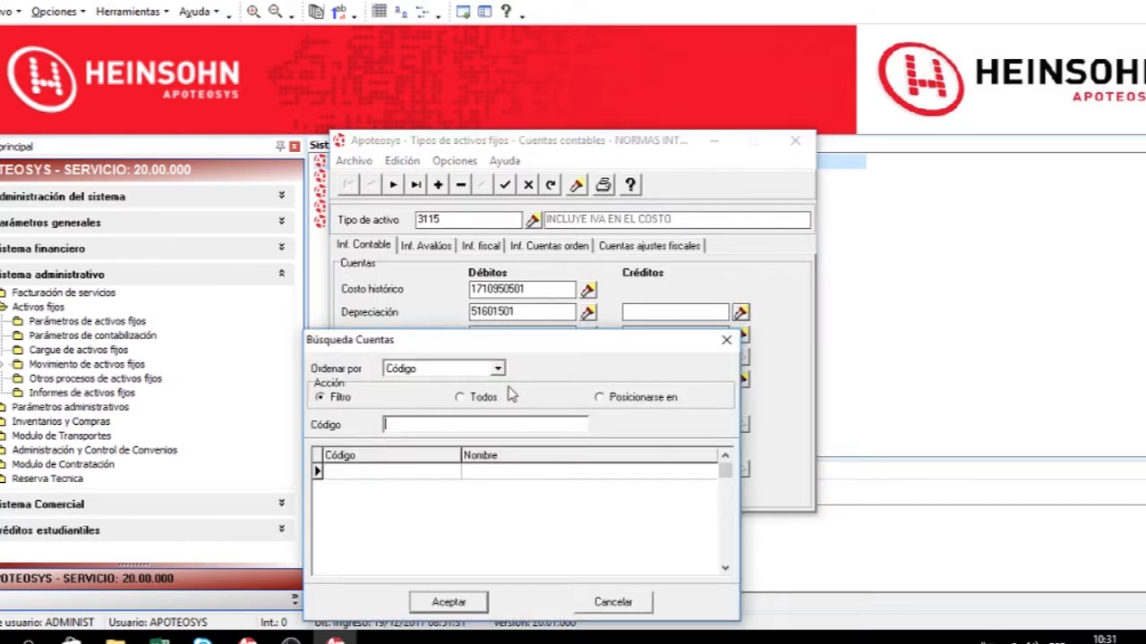
type("%DEPR%")
left_click(498, 368)
left_click(426, 396)
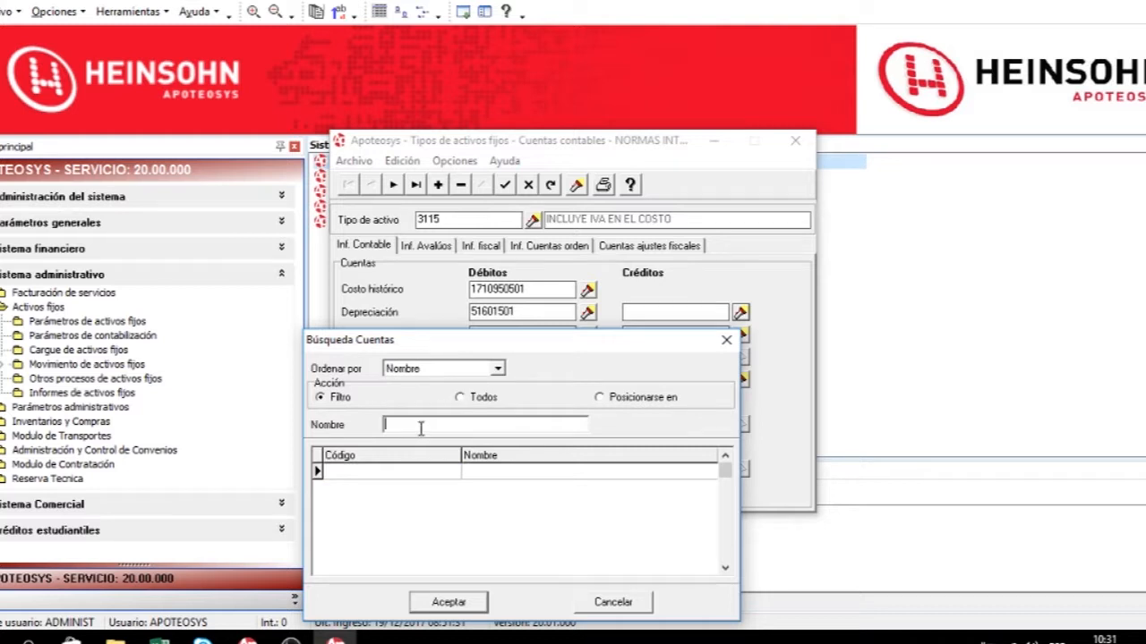
type("%DEP%DE")
key("Return")
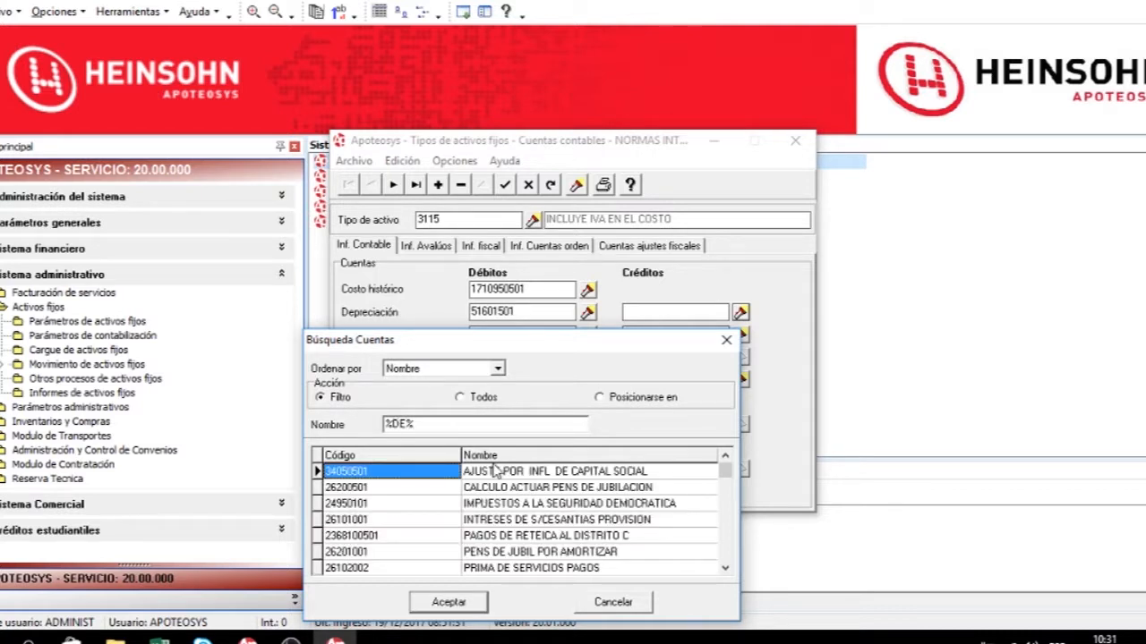
scroll(515, 535, "down", 16)
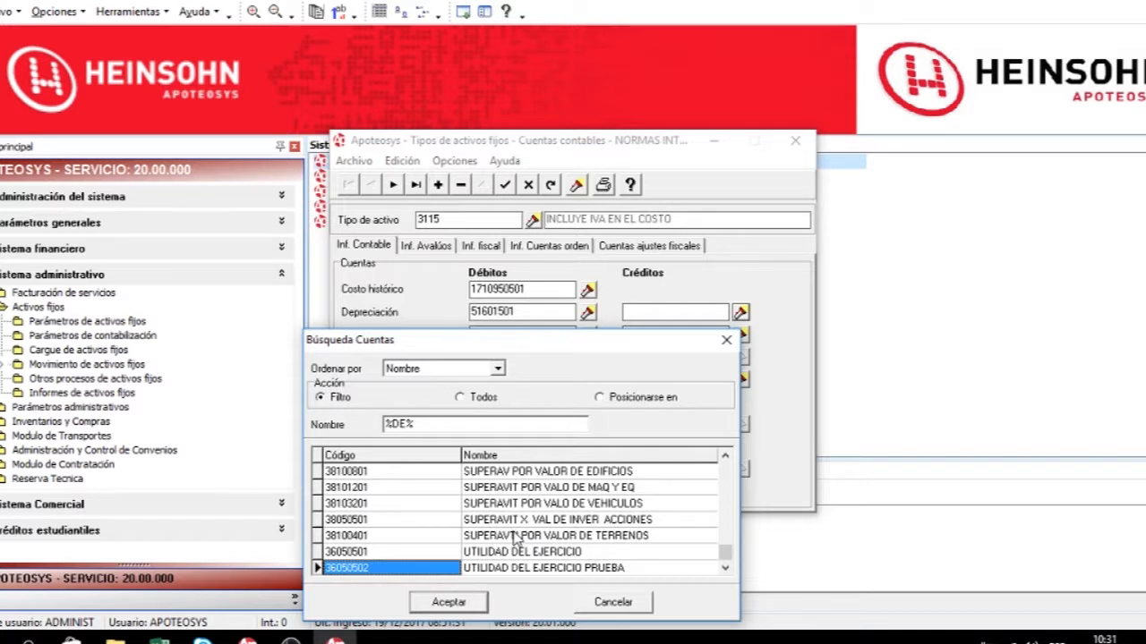
scroll(515, 536, "up", 12)
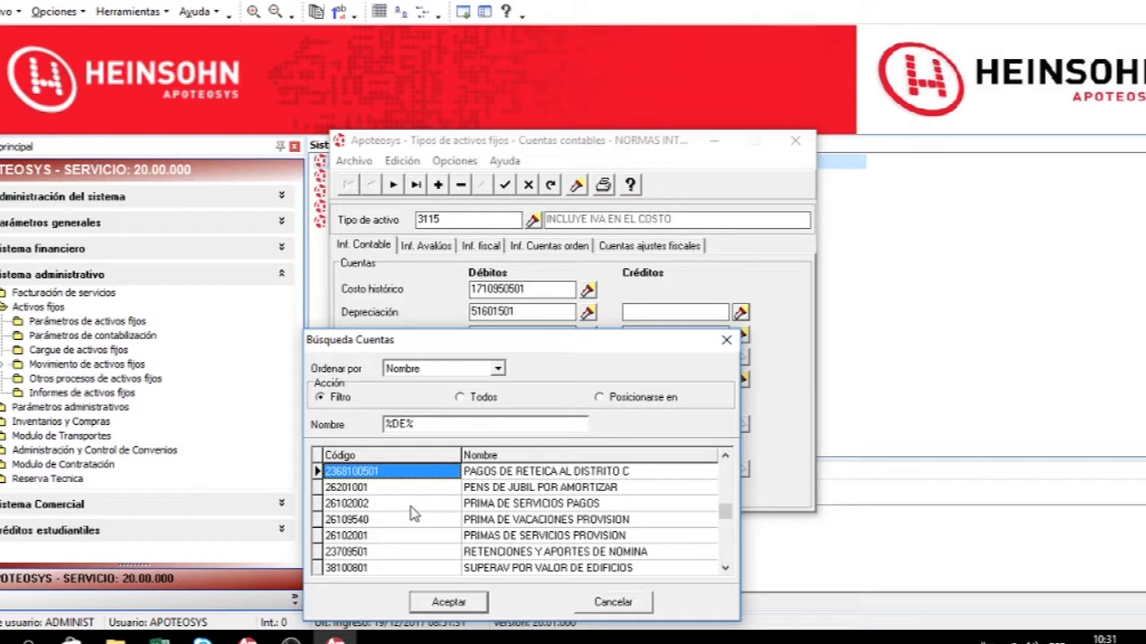
Assign account 34050501 as the depreciation credit account.
left_click(400, 425)
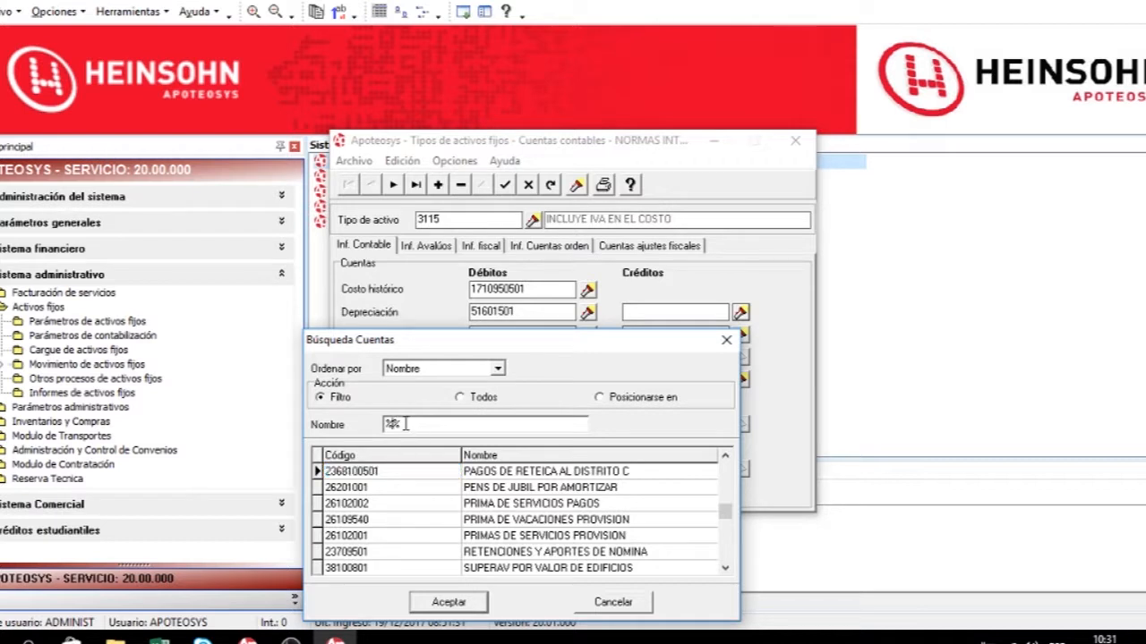
key("Return")
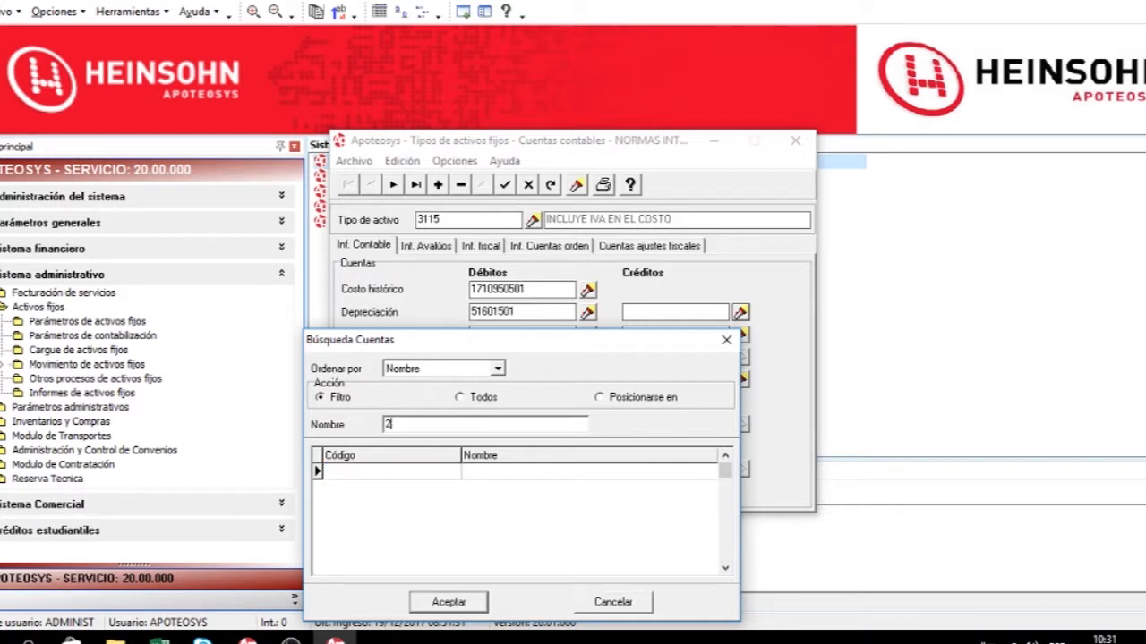
key("Return")
left_click(387, 425)
type("*%")
key("Return")
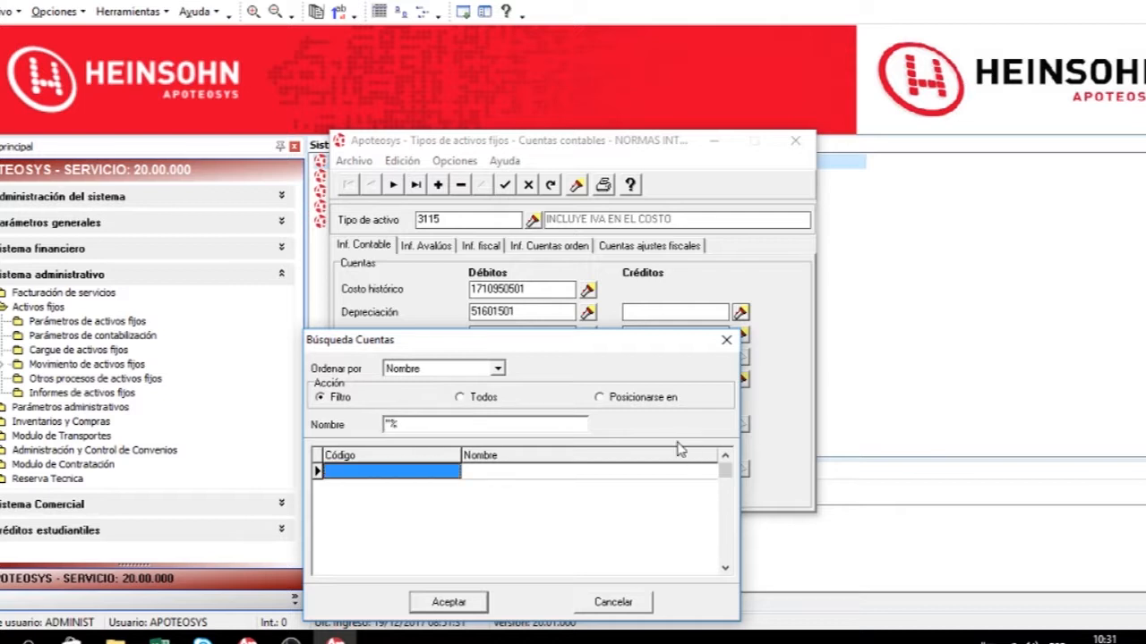
left_click(552, 426)
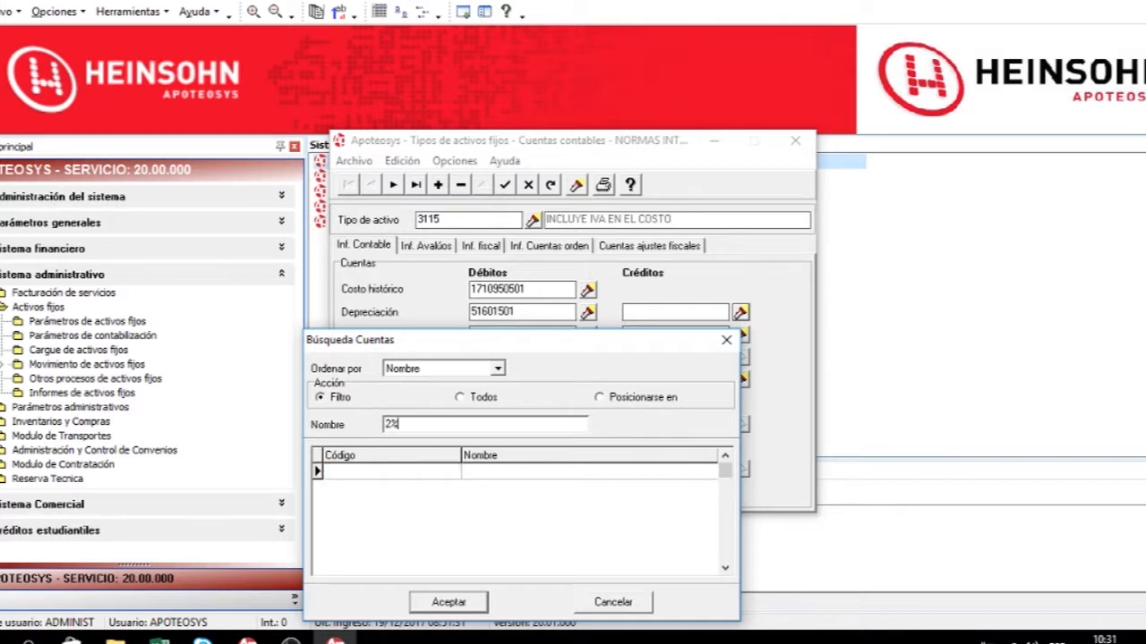
key("Return")
left_click(392, 426)
key("Return")
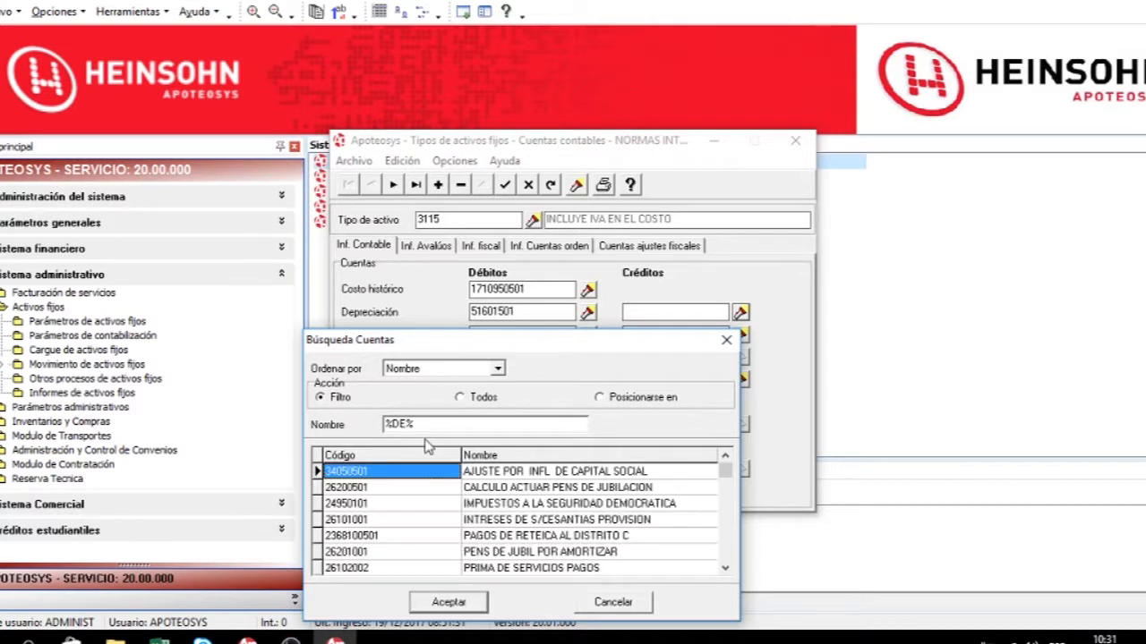
key("Return")
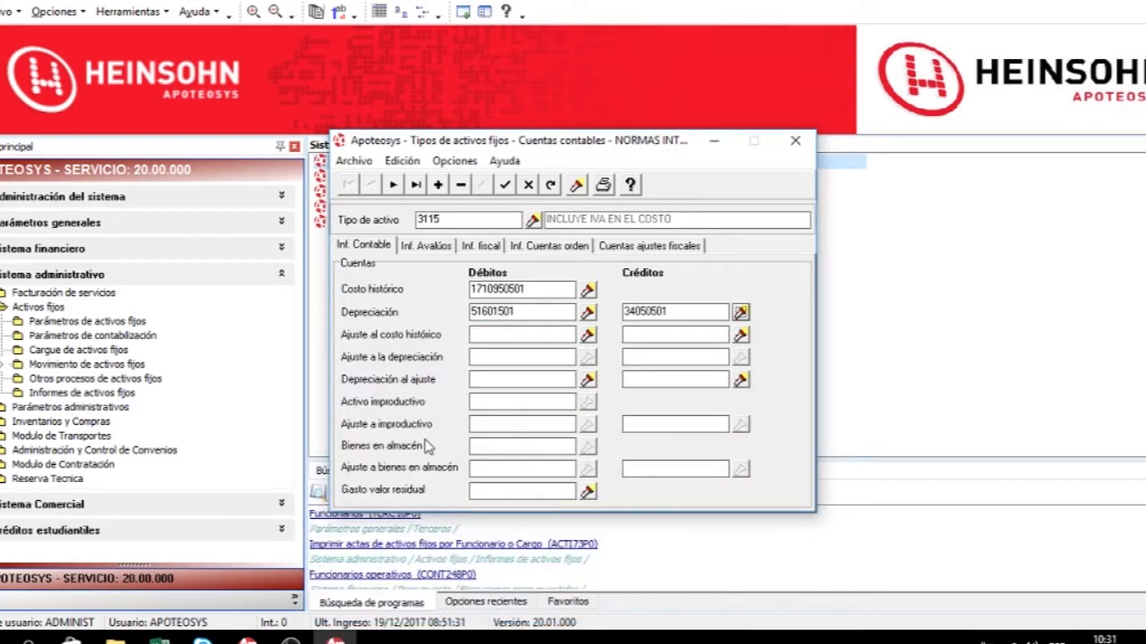
Assign account 15209901 AJUSTE INFLACION MAQUINARIA Y EQUIPO as the historical cost adjustment debit account.
key("Tab")
left_click(587, 336)
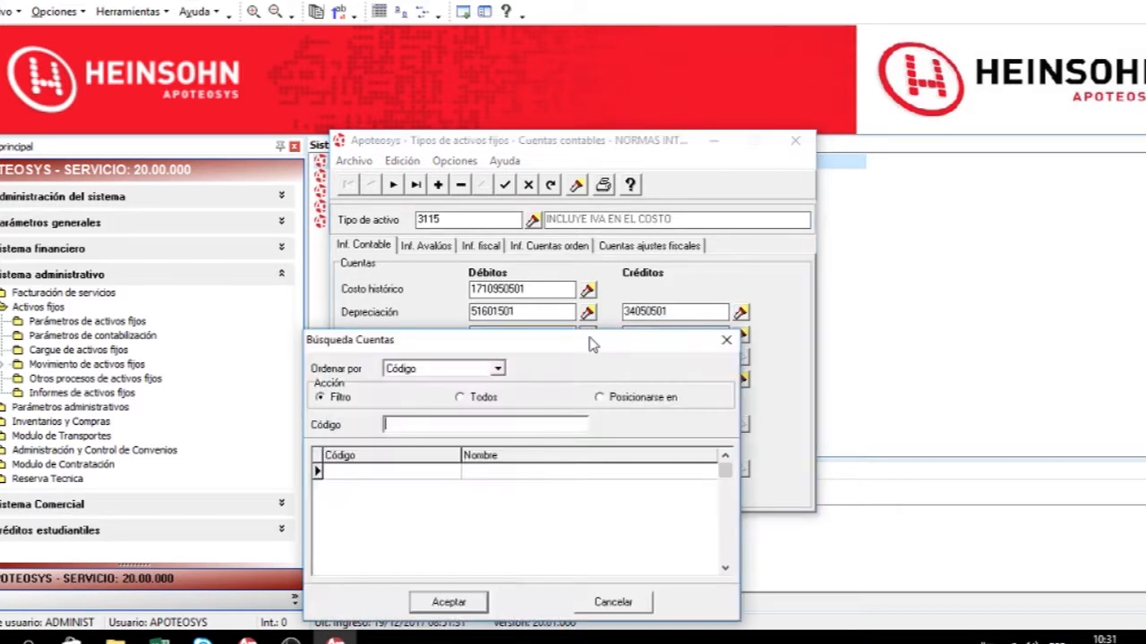
left_click(723, 339)
left_click(589, 337)
type("51%")
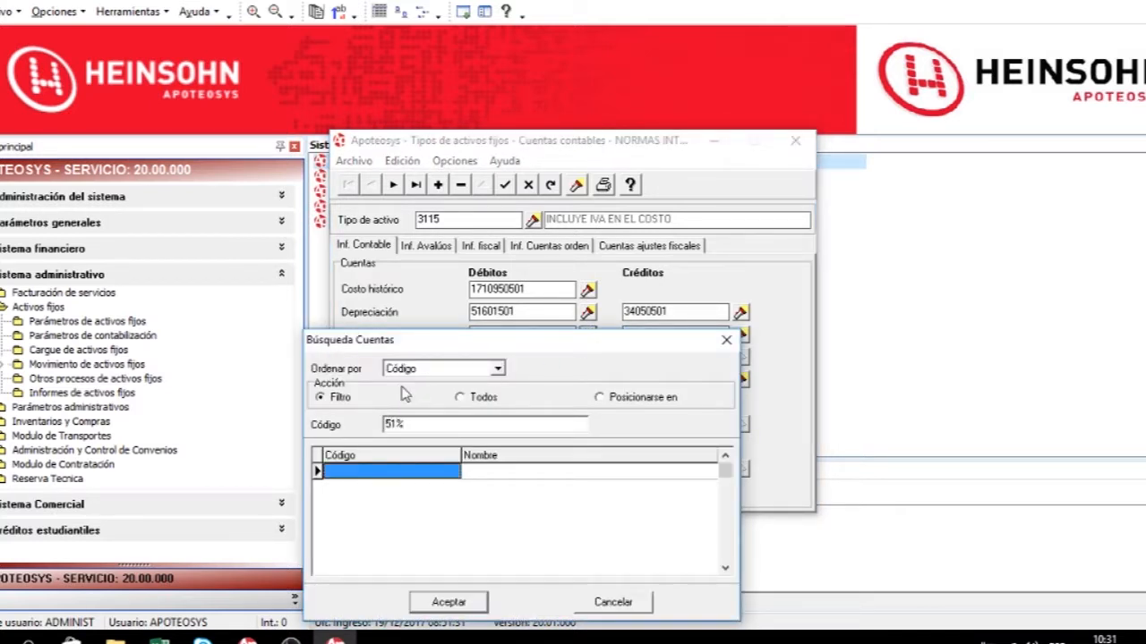
left_click(392, 423)
key("Delete")
key("Return")
left_click(393, 427)
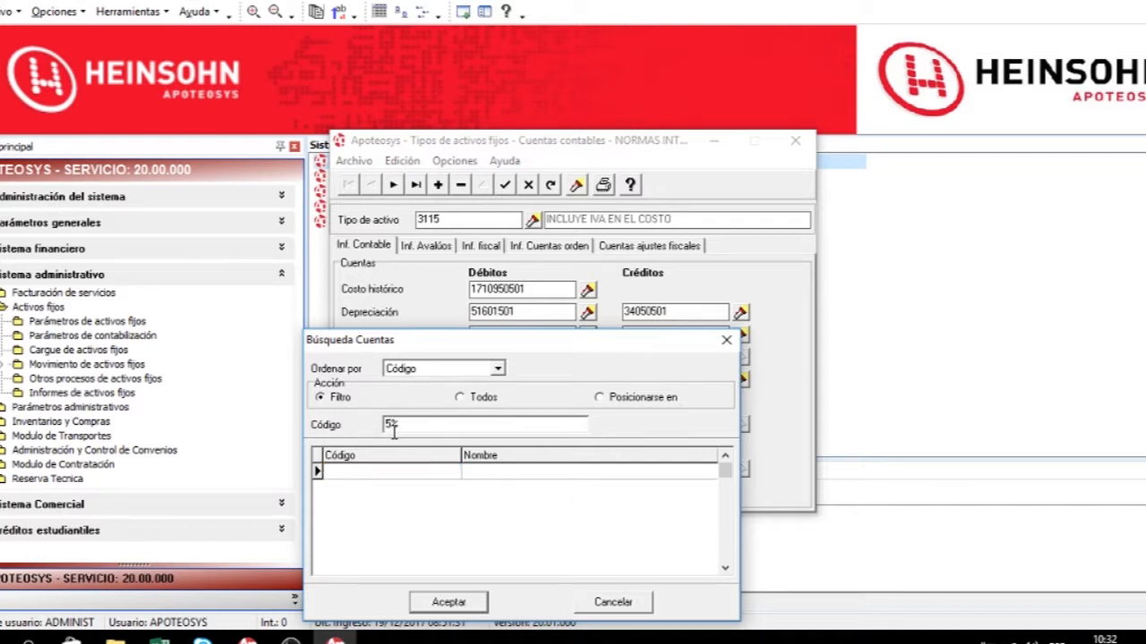
left_click(460, 396)
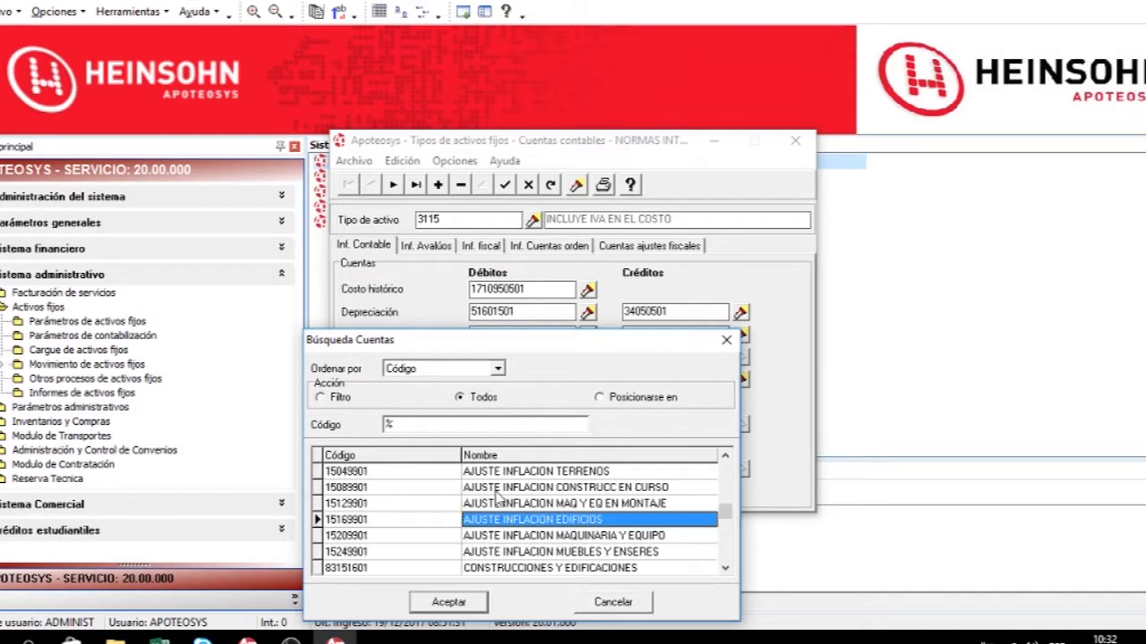
double_click(494, 535)
List all accounts and assign 34051502 as the historical cost adjustment credit account.
left_click(740, 335)
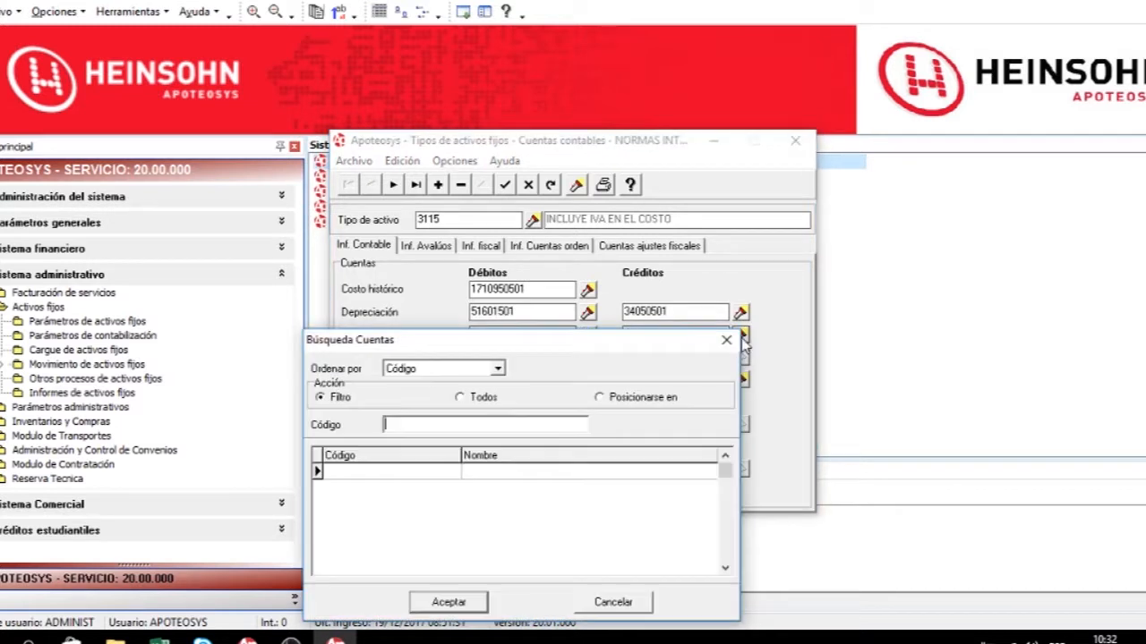
left_click(492, 398)
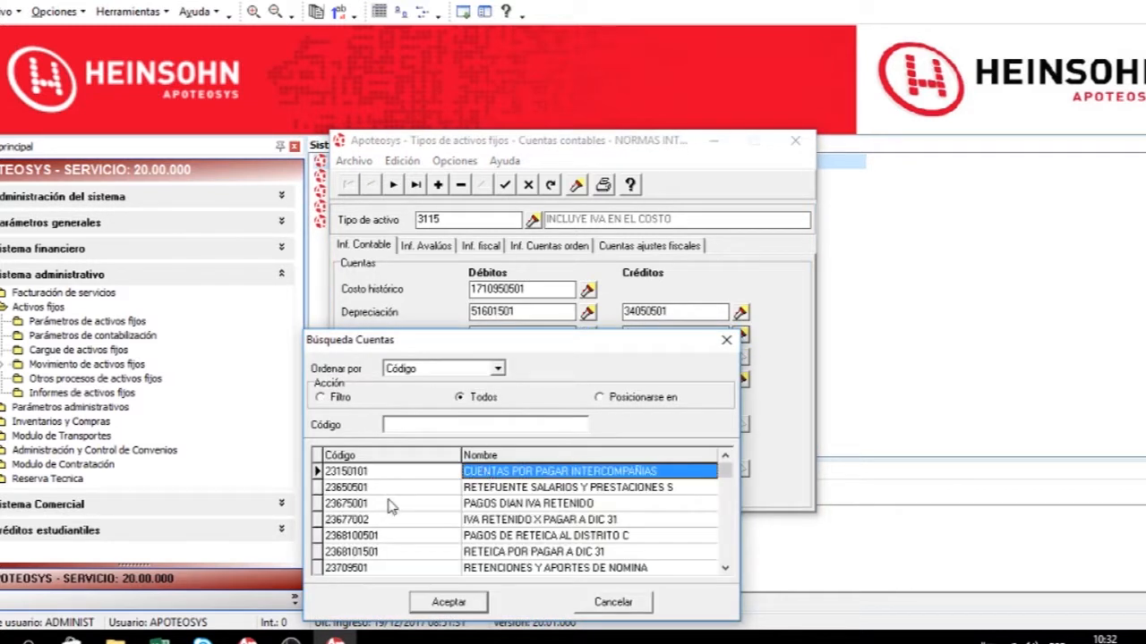
key("Down")
key("Down")
key("Down")
key("Down")
key("Down")
key("Down")
key("Down")
key("Down")
key("Down")
key("Down")
key("Down")
key("Down")
key("Down")
key("Down")
key("Down")
key("Down")
key("Down")
key("Down")
key("Down")
key("Down")
key("Down")
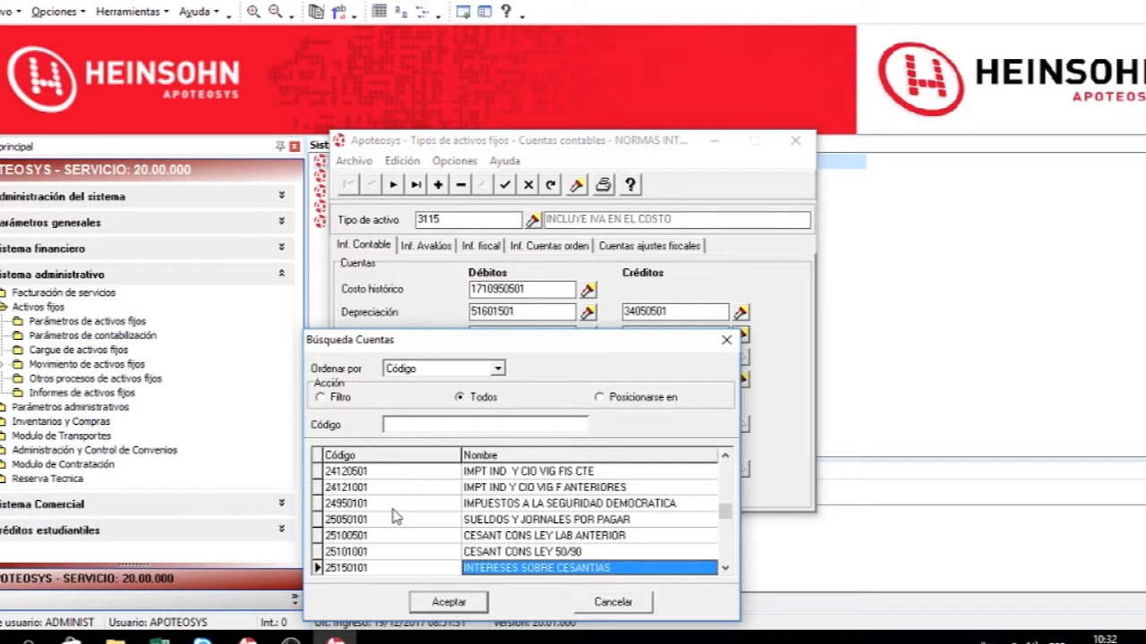
key("Down")
key("Down")
key("Down")
key("Down")
key("Down")
key("Down")
key("Down")
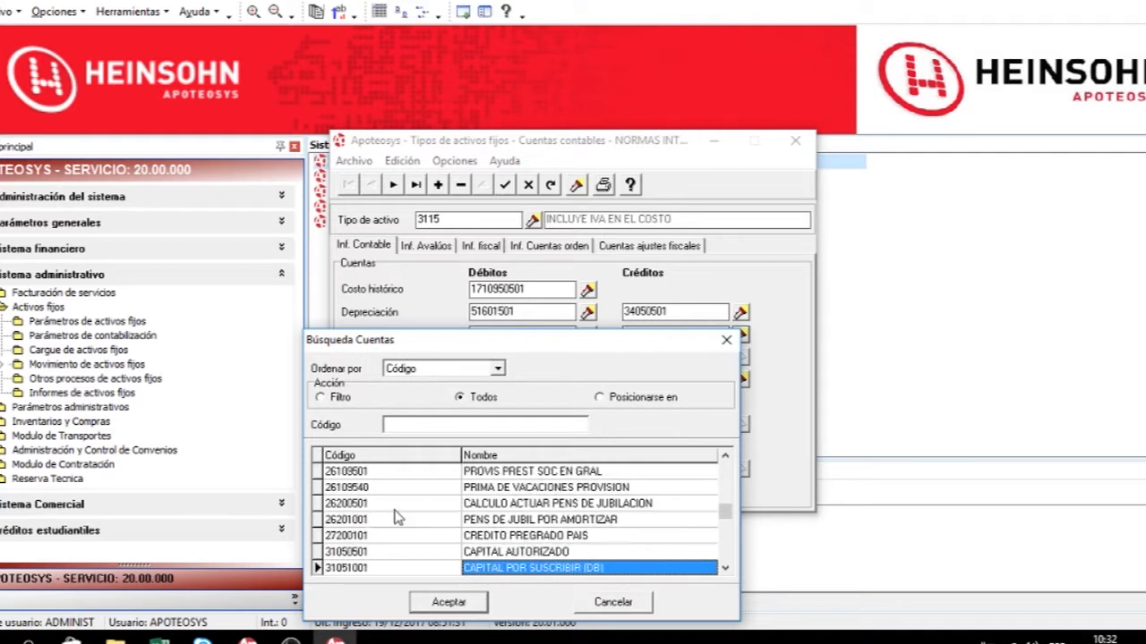
key("Down")
key("Down")
key("Down")
key("Down")
key("Down")
key("Down")
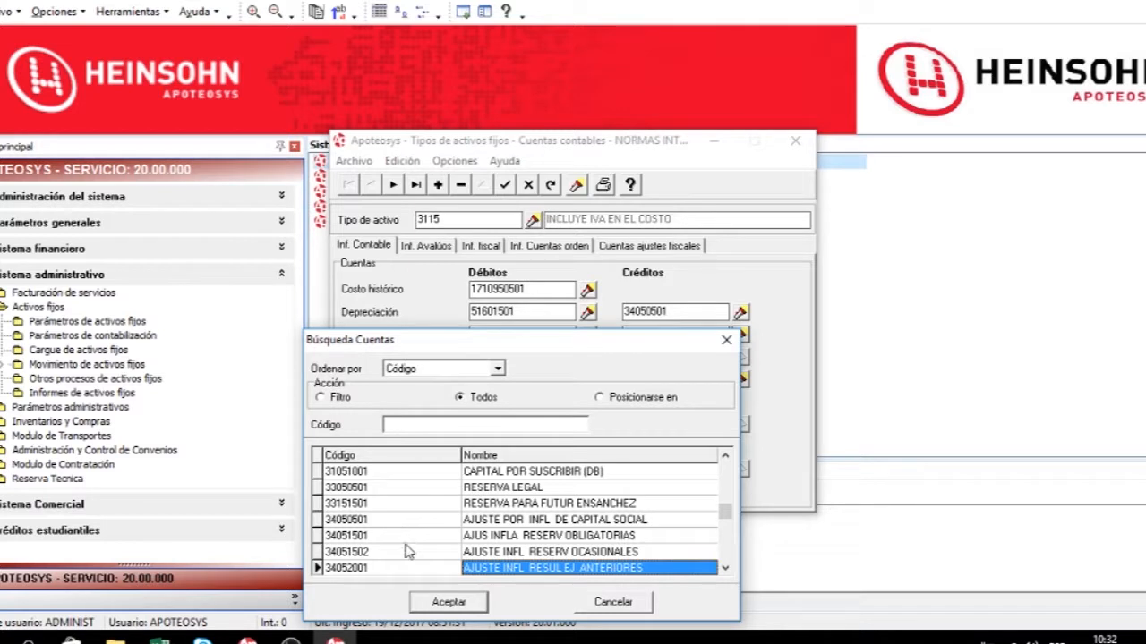
key("Down")
key("Down")
key("Down")
key("Down")
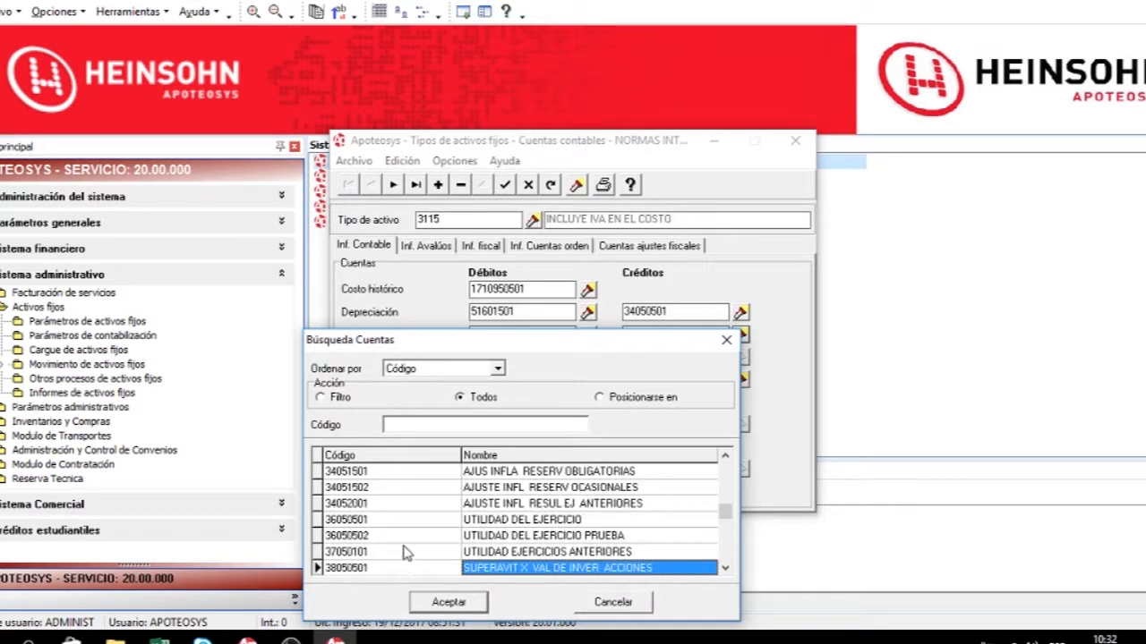
double_click(427, 491)
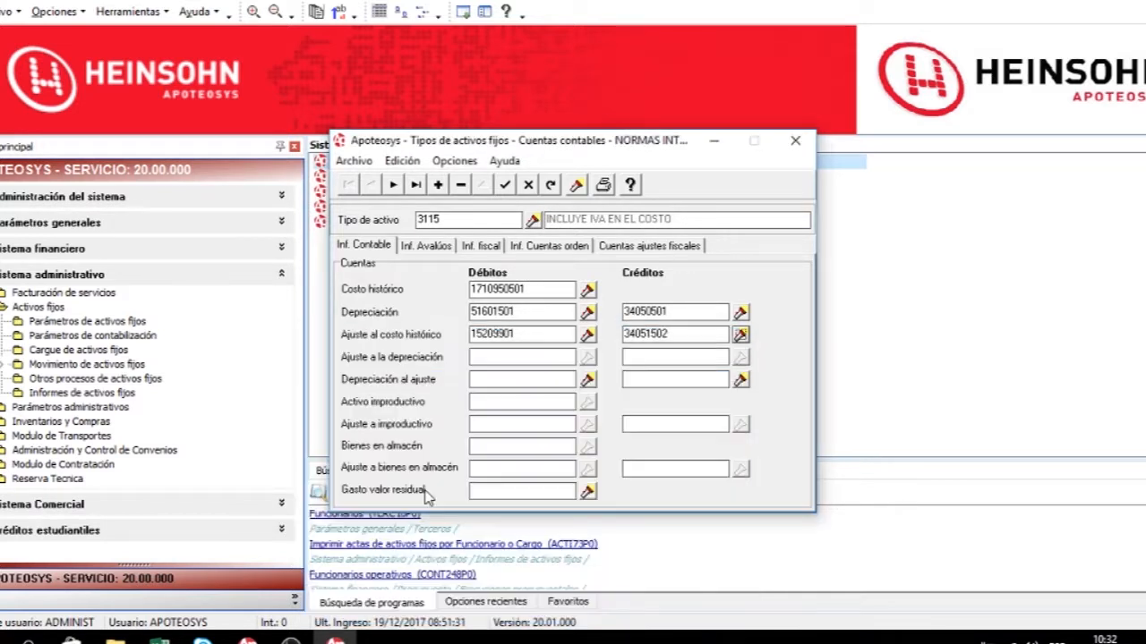
Filter account codes starting with 5160 and assign 51601501 as the depreciation-on-adjustment debit account.
left_click(588, 379)
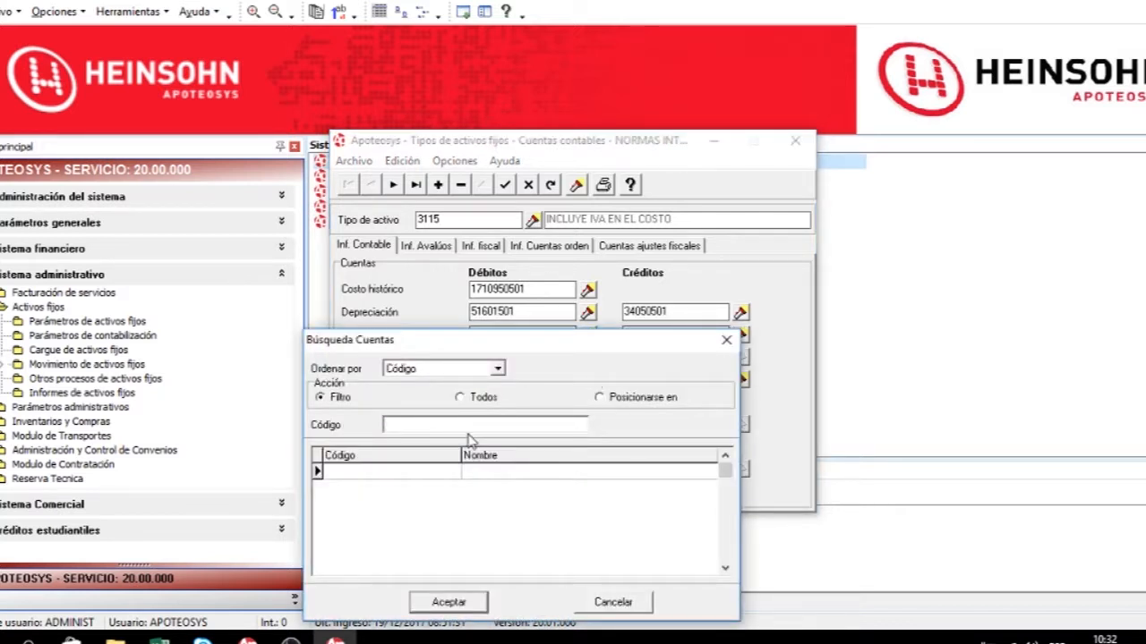
left_click(488, 400)
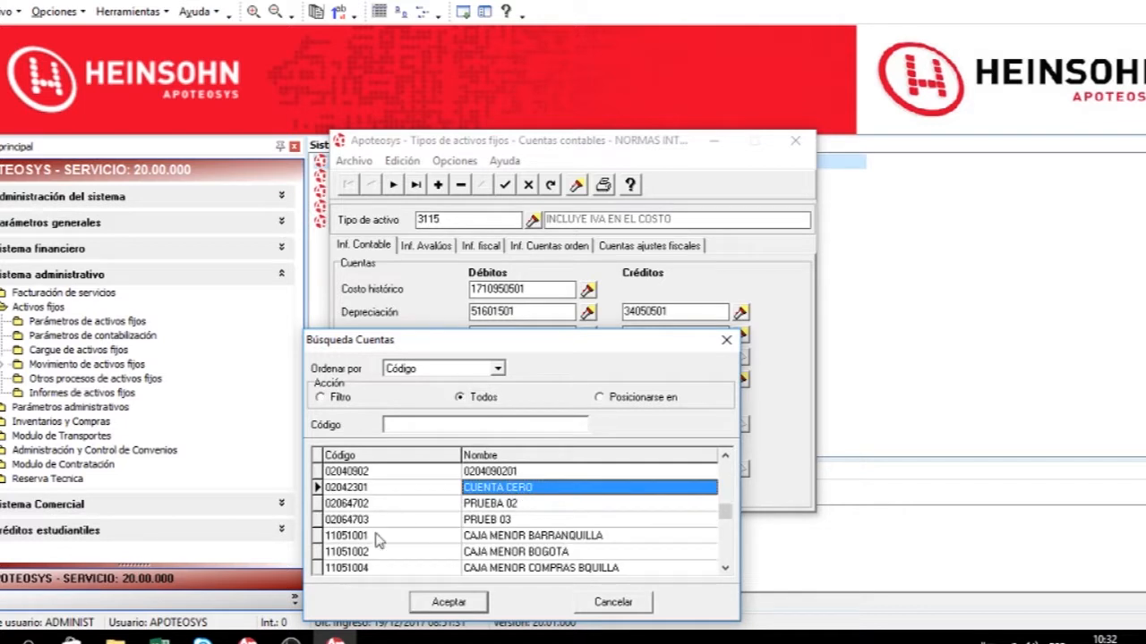
left_click(381, 548)
left_click(333, 400)
left_click(401, 425)
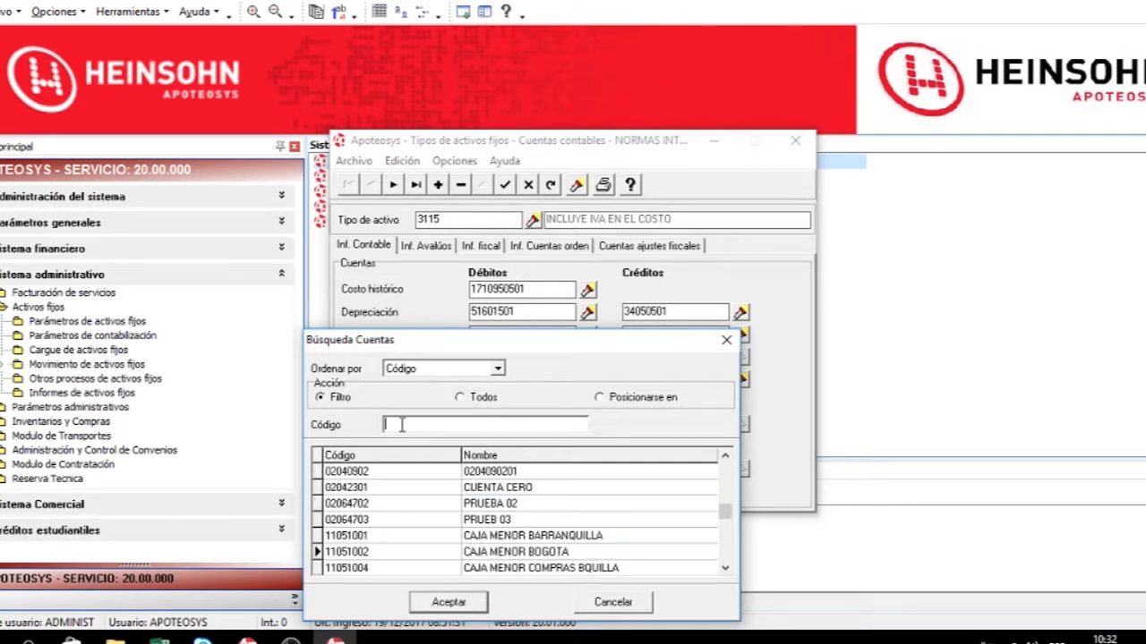
type("3")
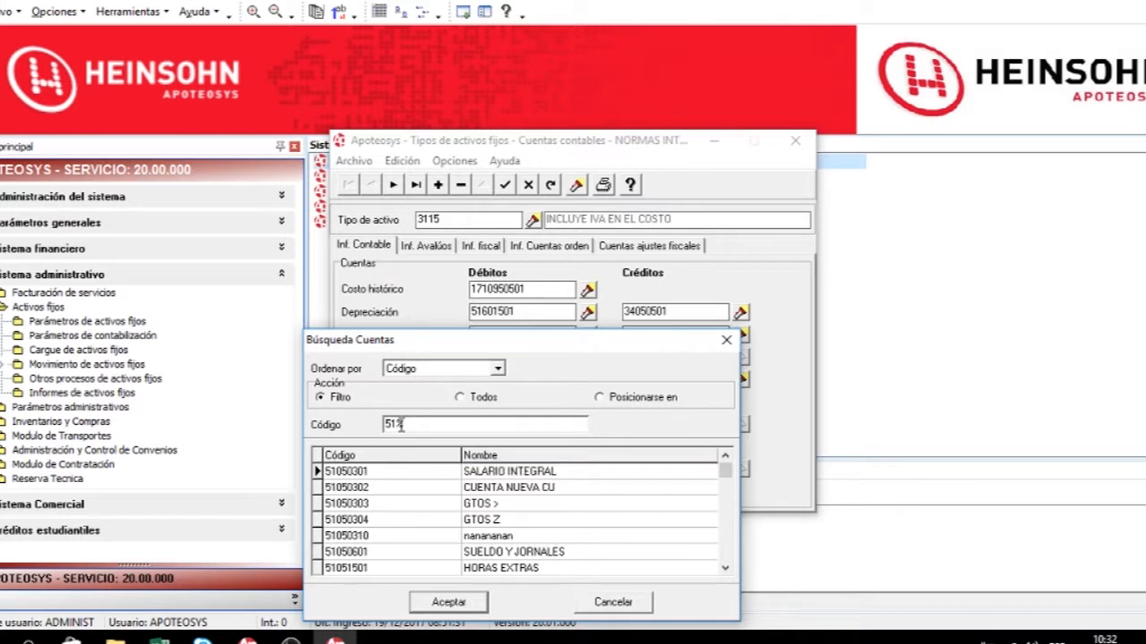
type("60")
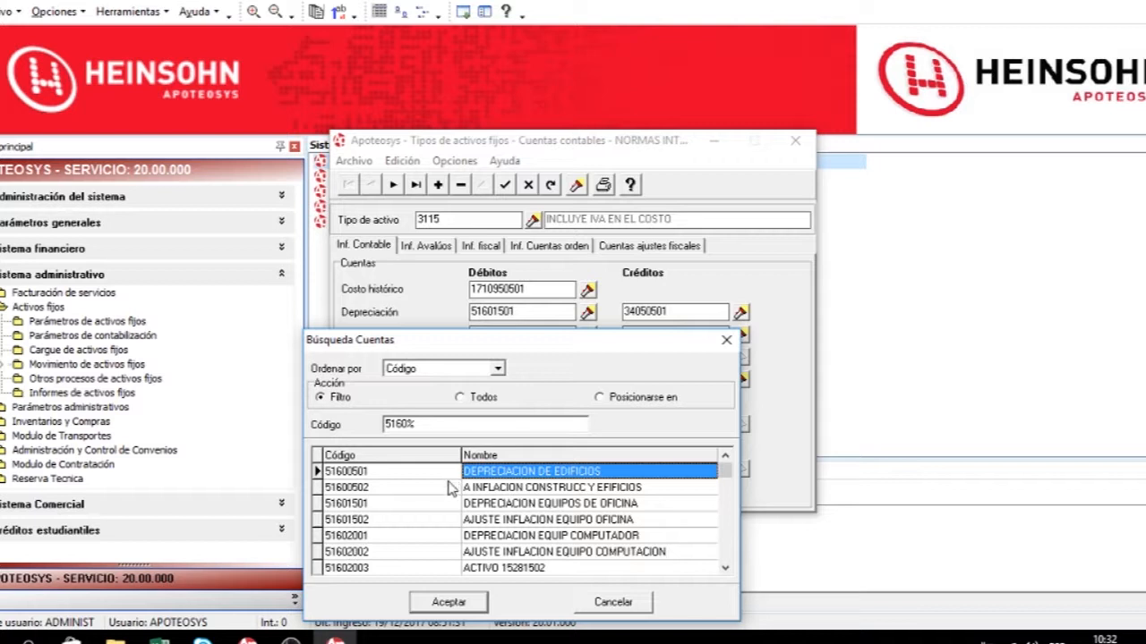
double_click(420, 503)
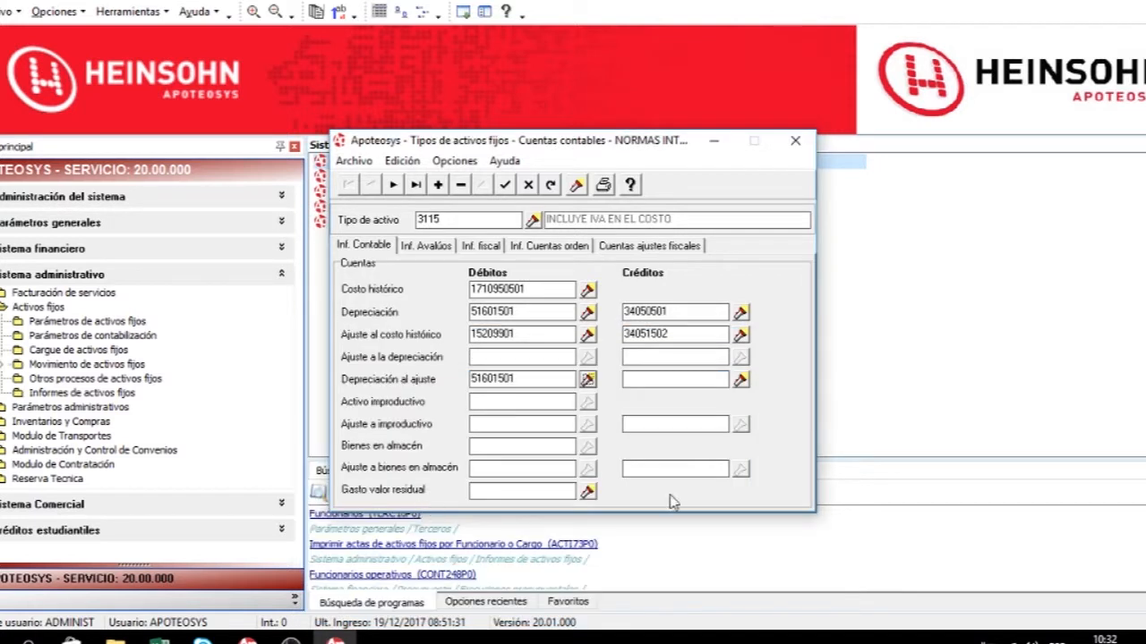
Enter 34050501 as the depreciation-on-adjustment credit account.
left_click(712, 384)
type("34050501")
key("Tab")
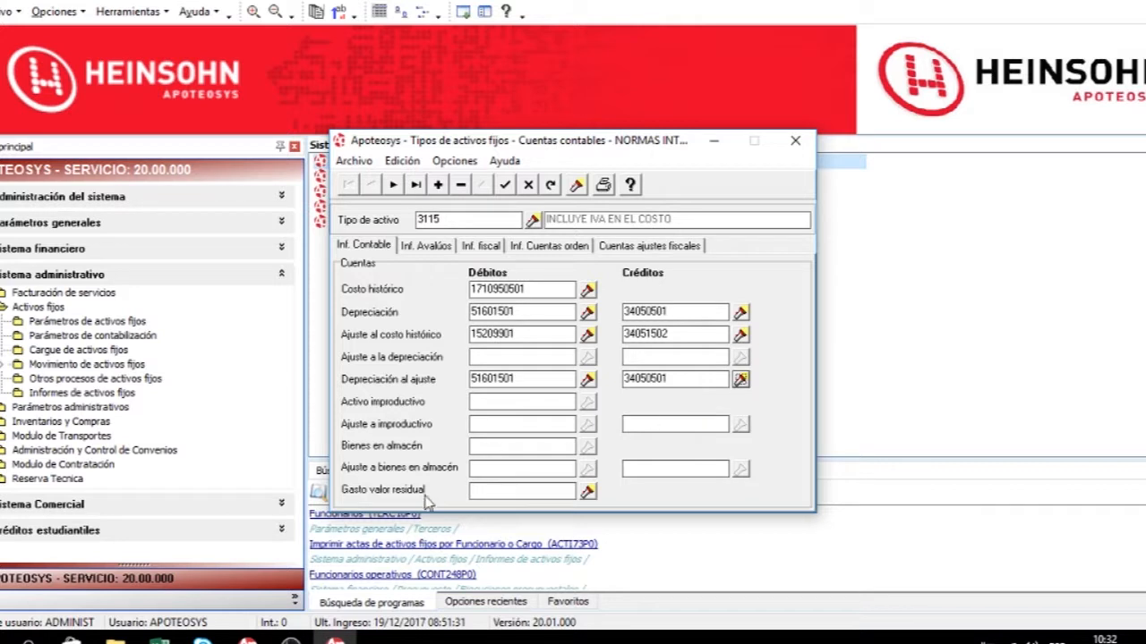
Filter account codes with 516% and assign 51602001 as the residual value expense account.
left_click(587, 491)
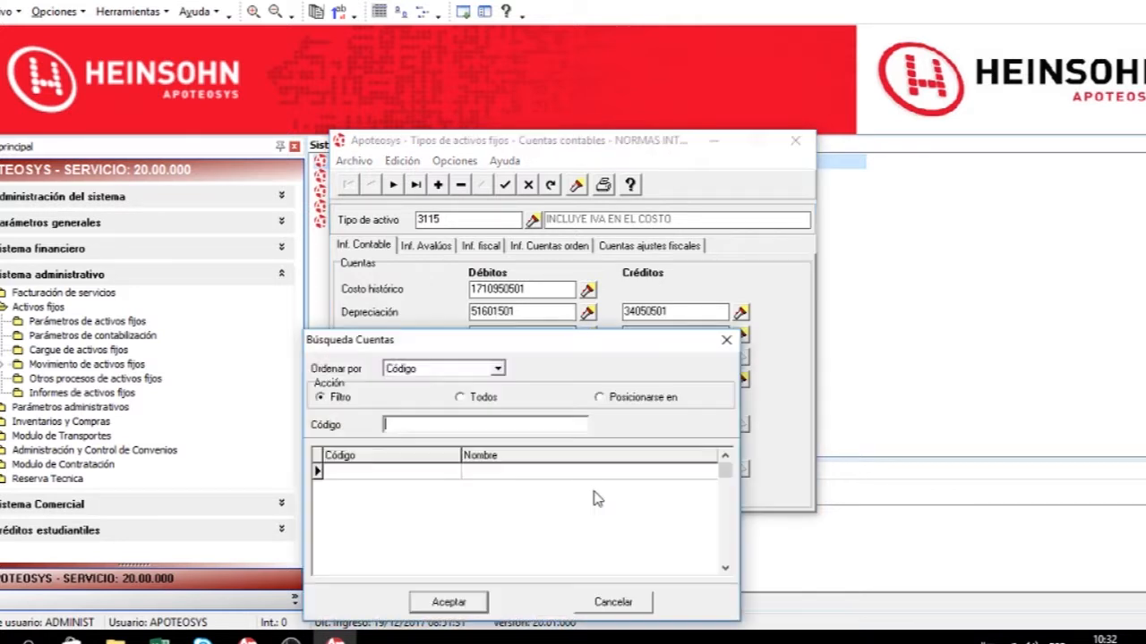
left_click(477, 396)
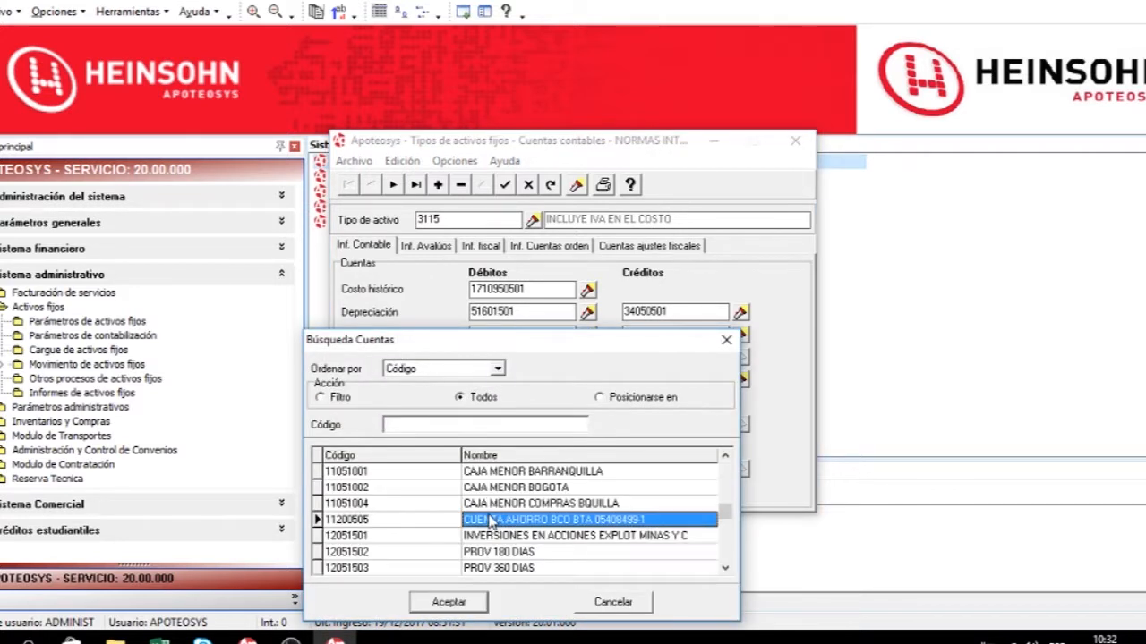
left_click(342, 398)
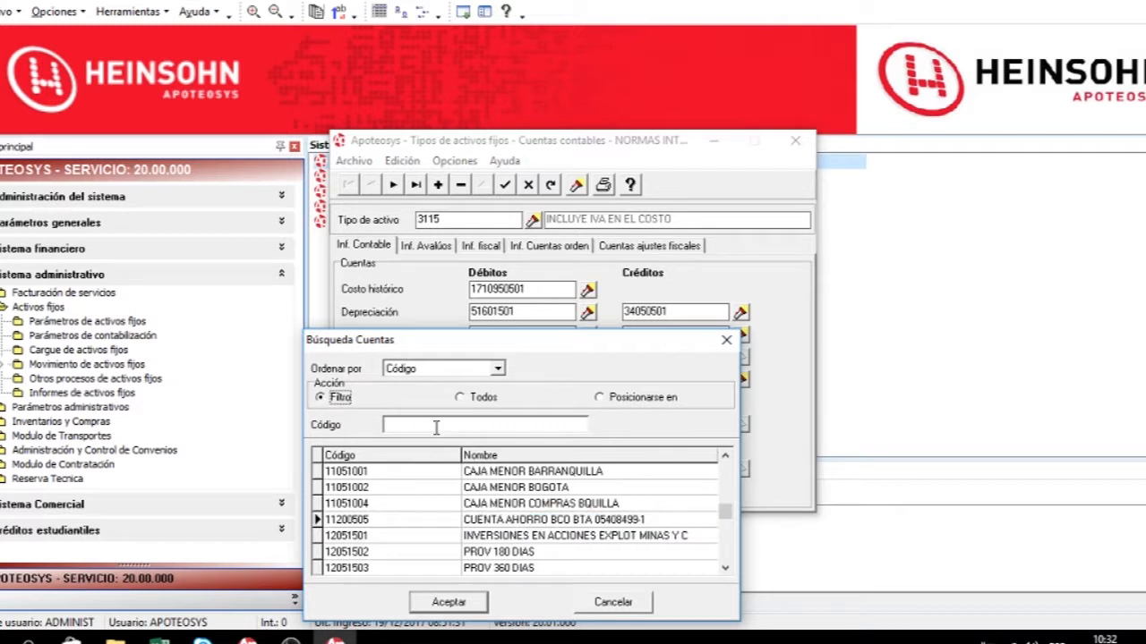
type("516%")
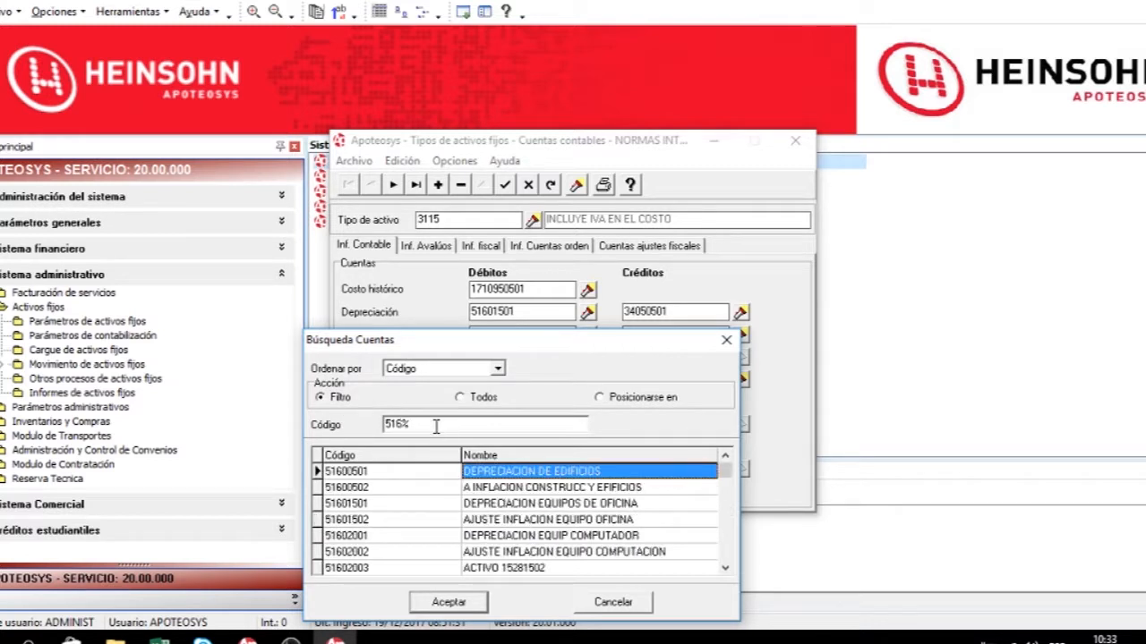
double_click(410, 535)
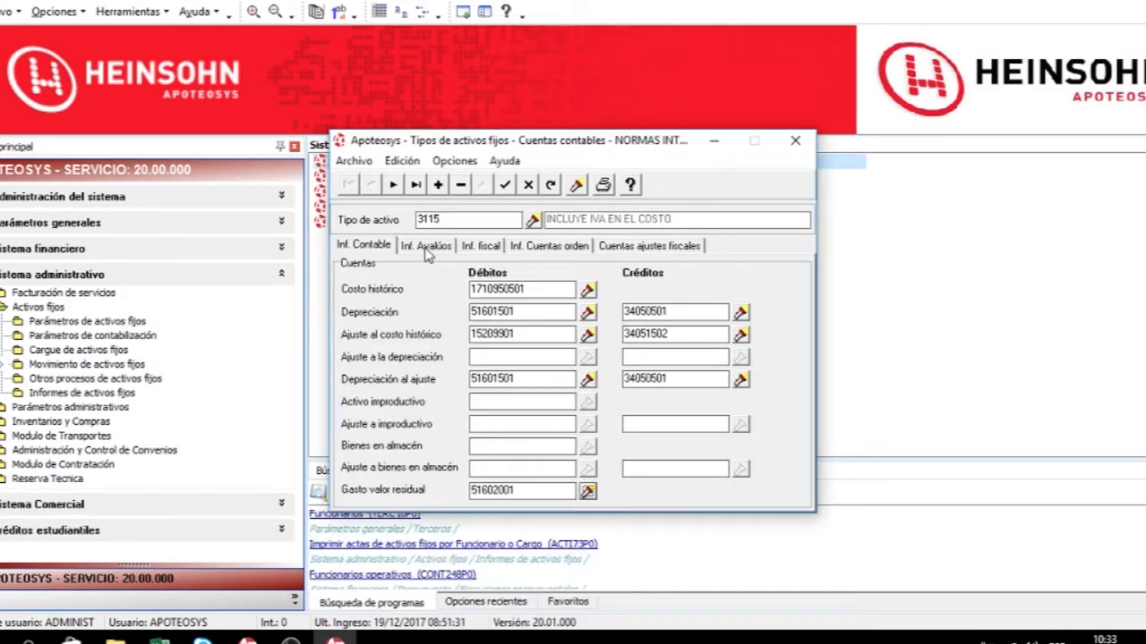
Review the appraisal and fiscal account sections for asset type 3115.
left_click(428, 252)
left_click(493, 253)
left_click(434, 252)
left_click(484, 252)
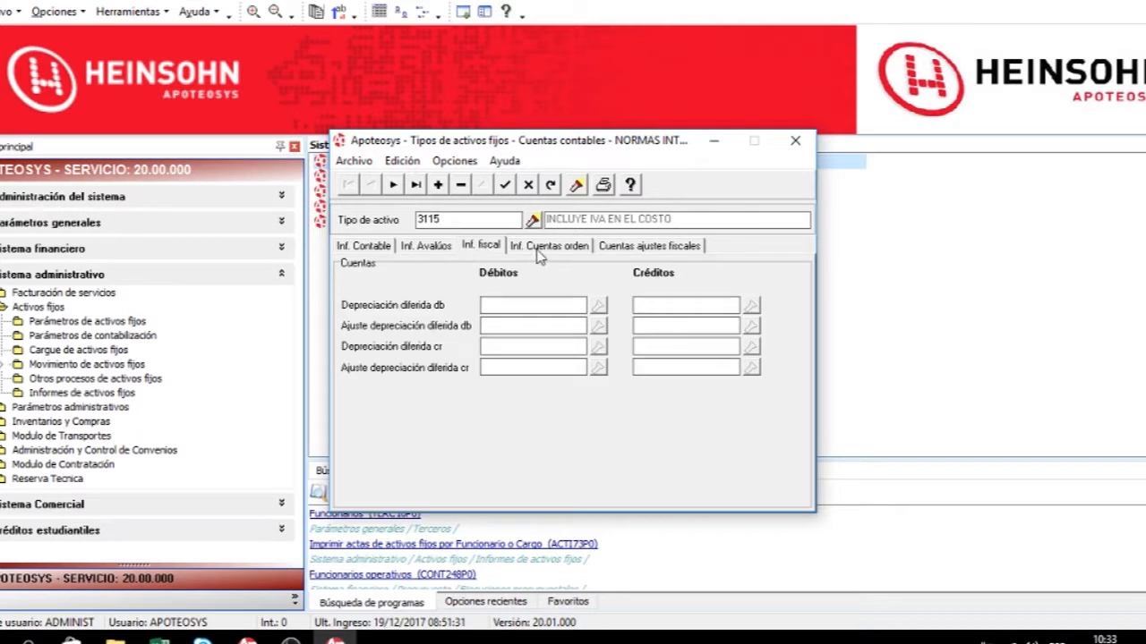
left_click(437, 252)
left_click(486, 253)
left_click(426, 251)
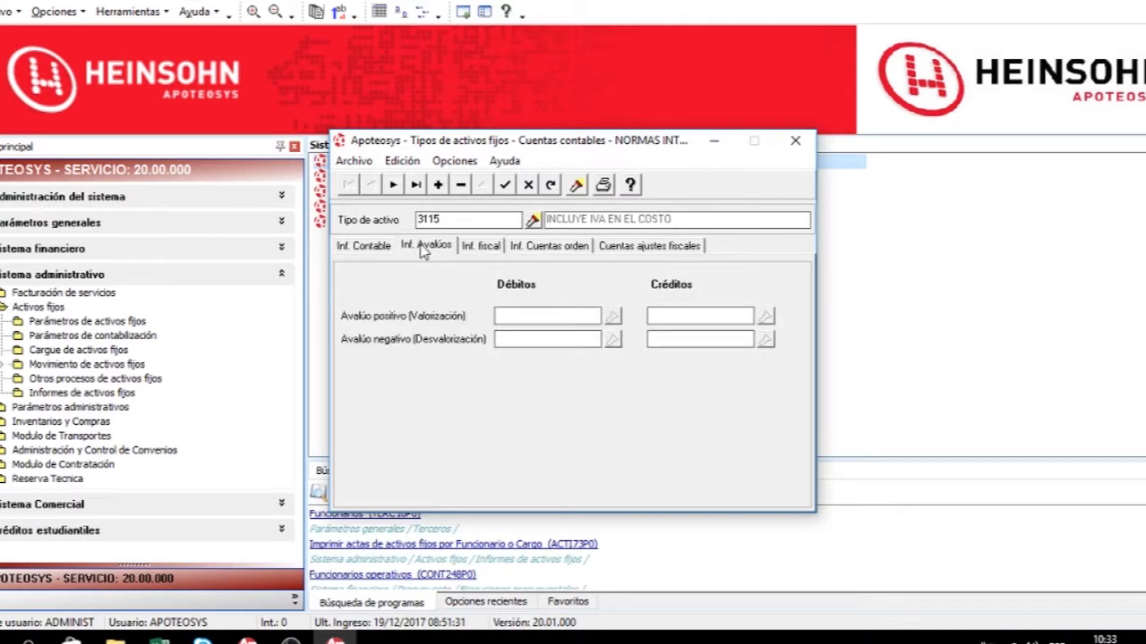
left_click(474, 252)
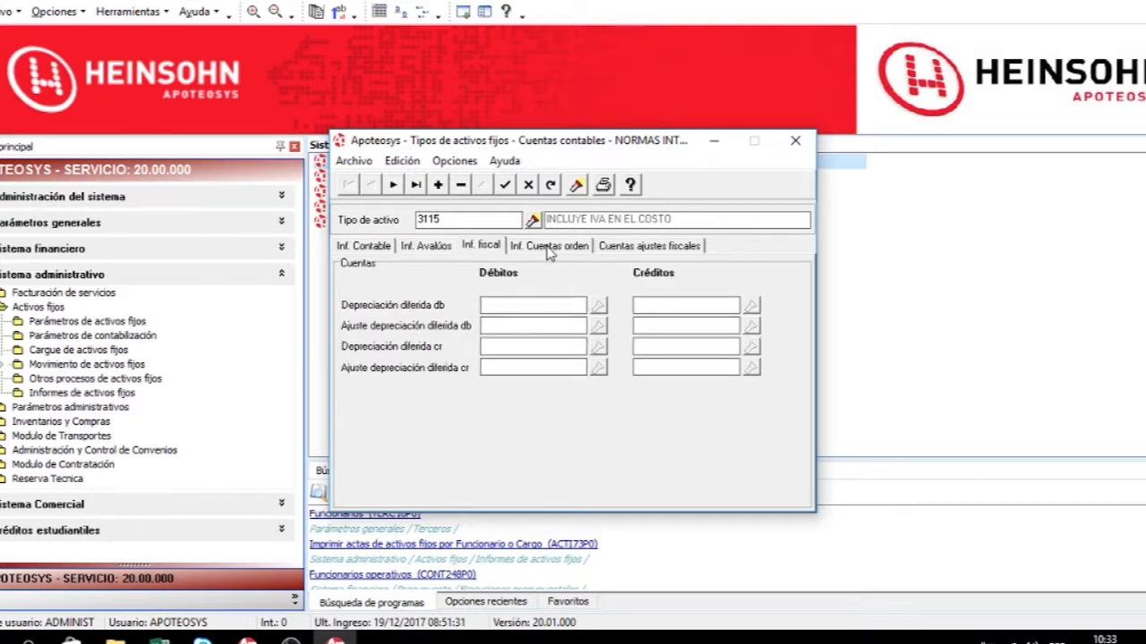
In the memorandum accounts section, assign 81152001 as the fully depreciated assets debit account.
left_click(549, 250)
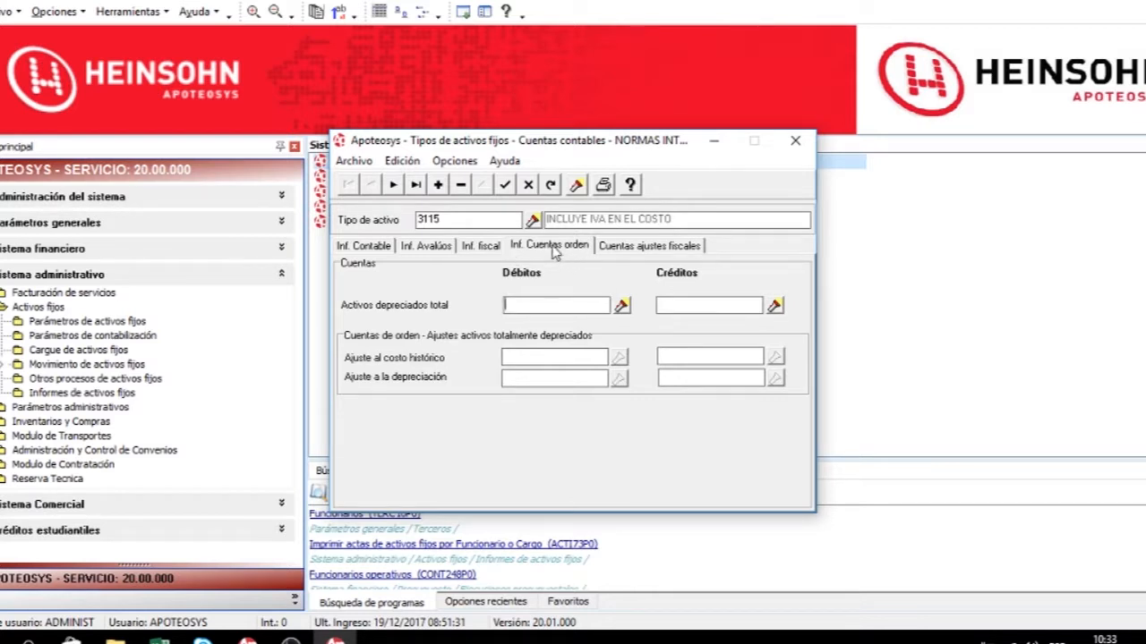
left_click(624, 307)
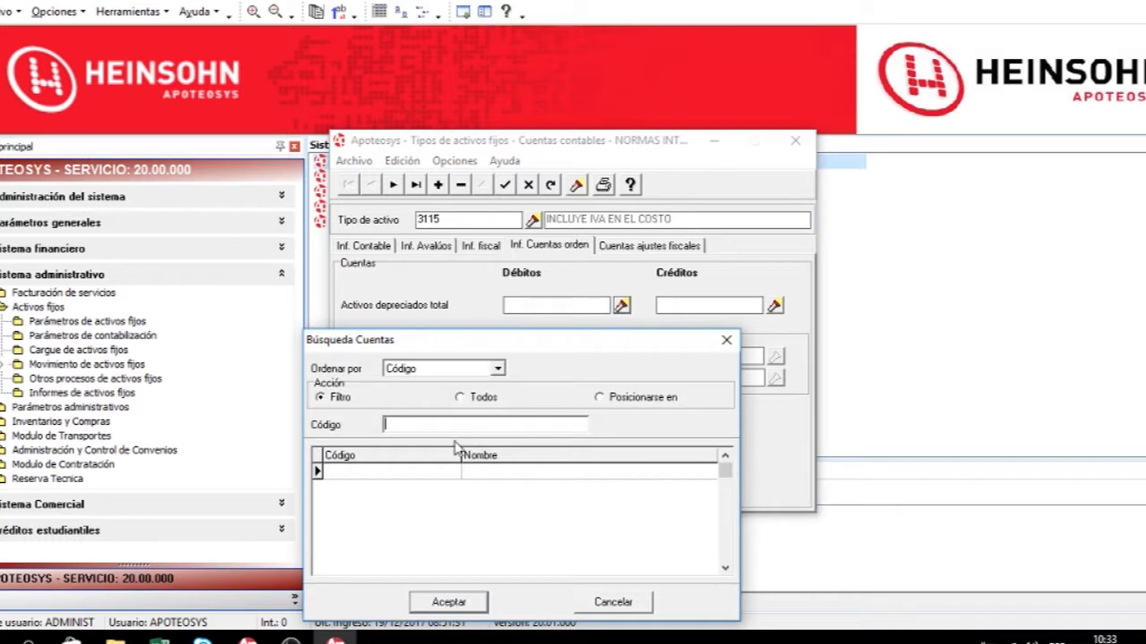
left_click(481, 400)
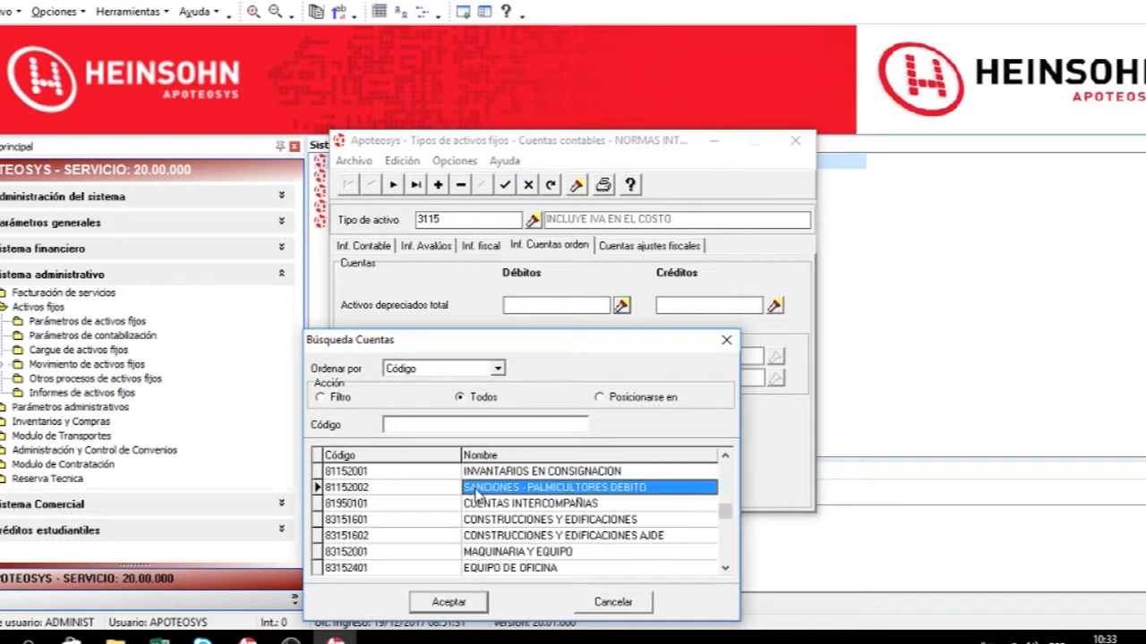
left_click(408, 474)
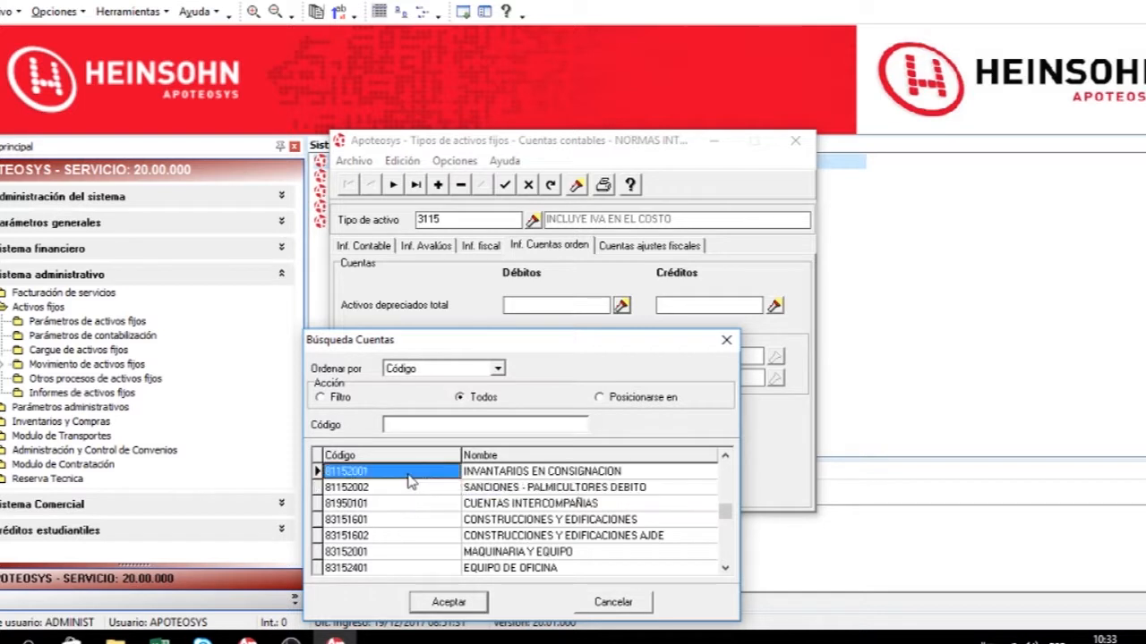
double_click(408, 481)
Assign 86012001 as the fully depreciated assets credit account from the full account list.
left_click(775, 306)
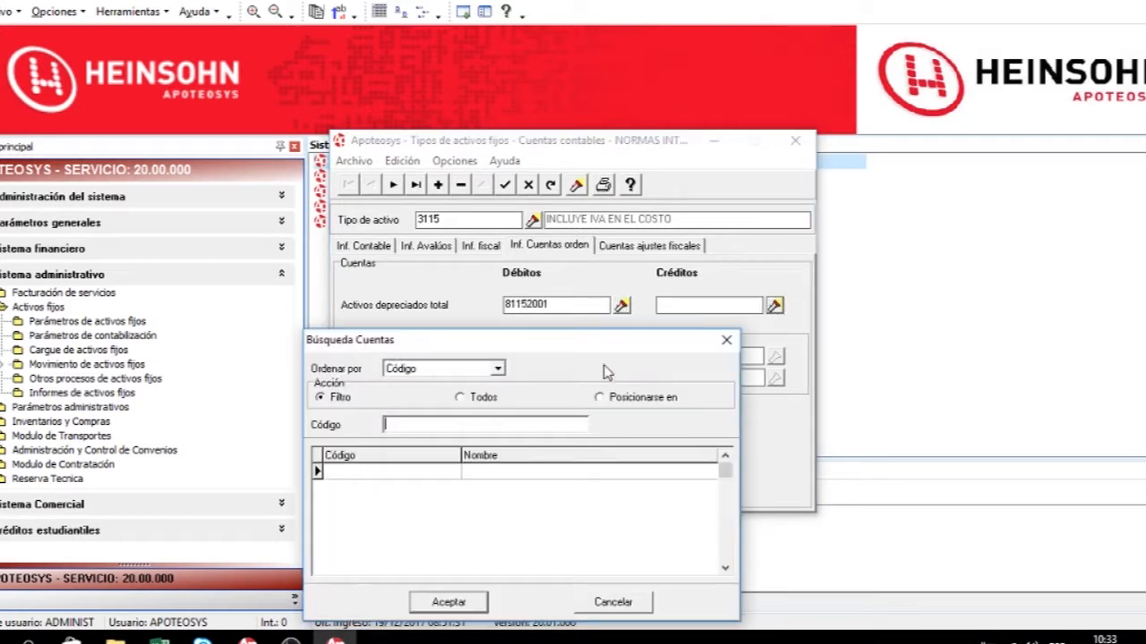
left_click(481, 397)
left_click(420, 492)
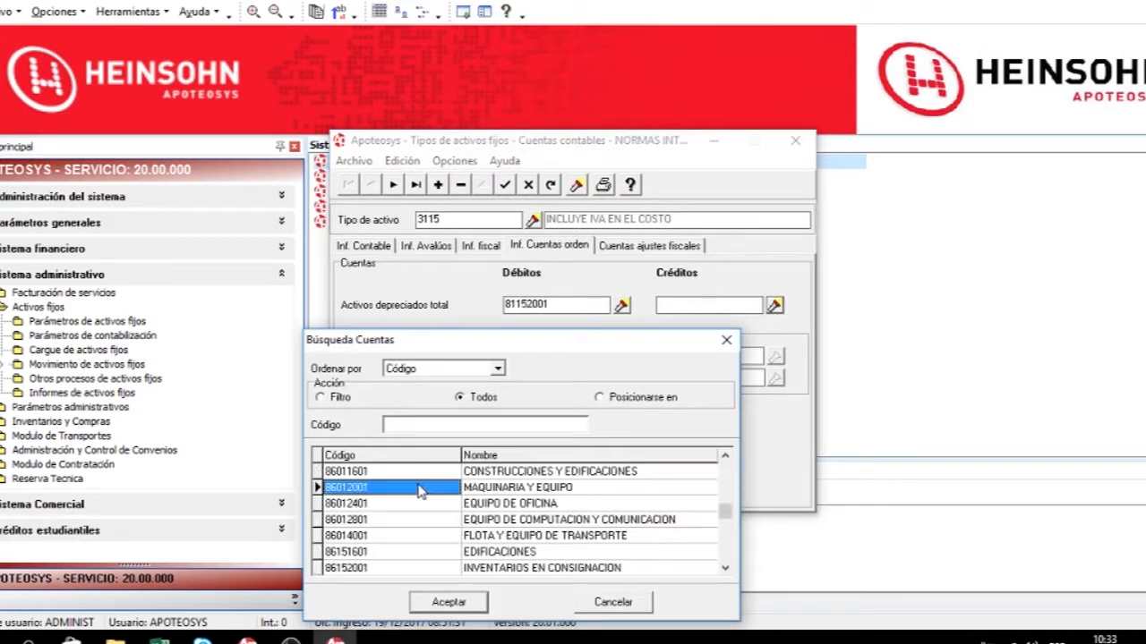
double_click(420, 492)
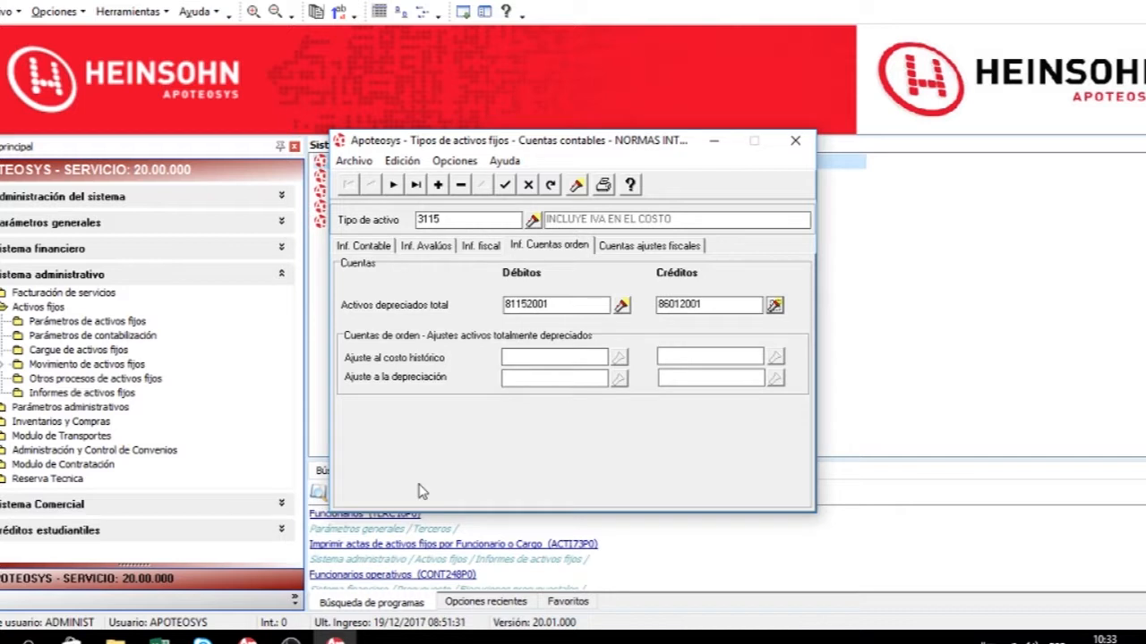
In the fiscal adjustment accounts section, assign 81152002 as the depreciation-on-adjustment debit account.
left_click(645, 252)
left_click(585, 339)
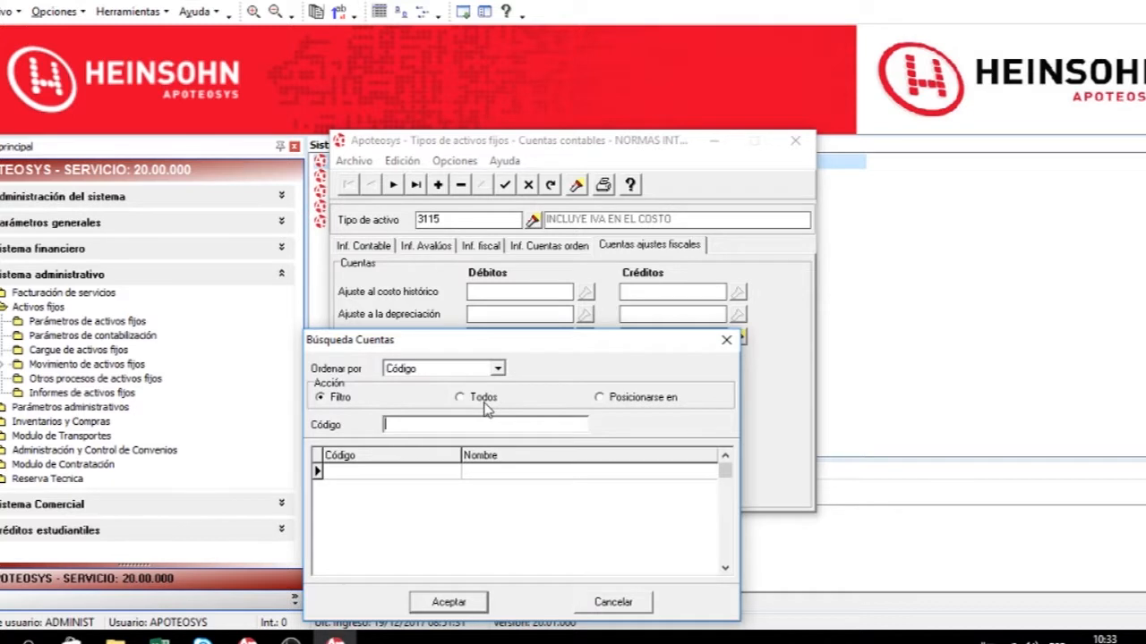
left_click(484, 402)
double_click(396, 502)
Assign 86012001 as the fiscal depreciation-on-adjustment credit account and save the asset type record.
left_click(737, 337)
left_click(474, 398)
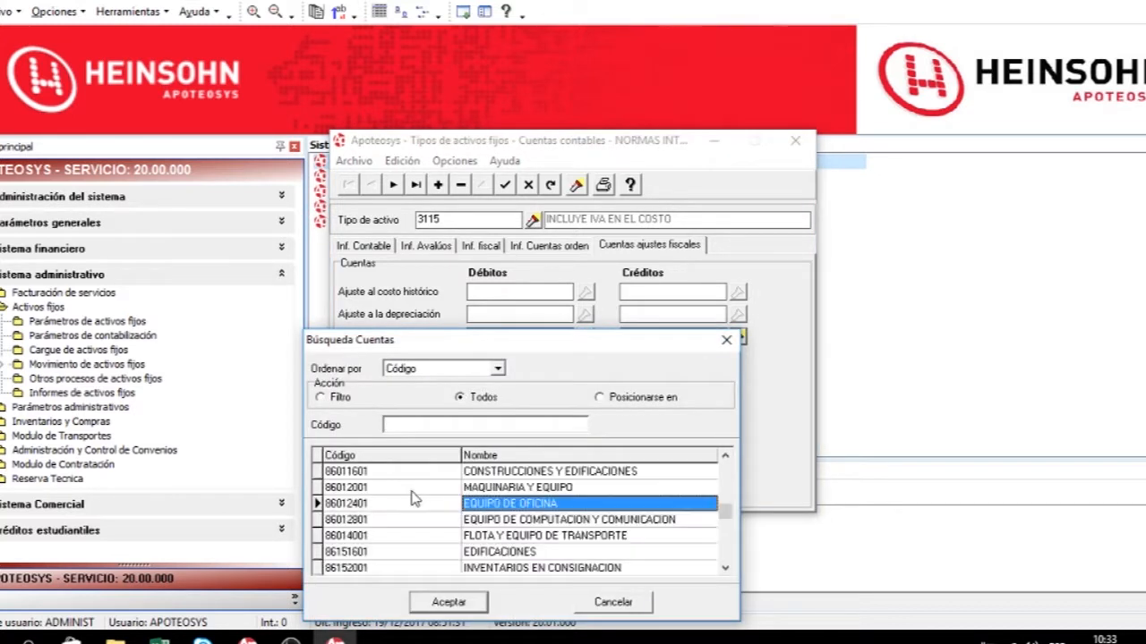
double_click(412, 491)
left_click(506, 186)
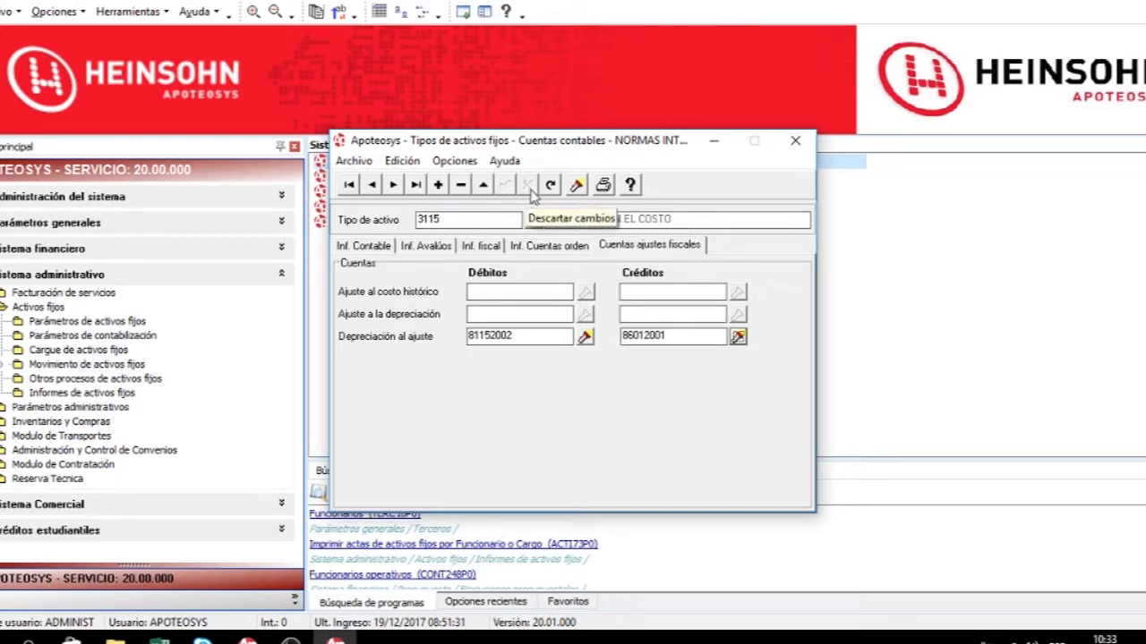
Browse through the asset type records and view the accounting accounts of asset type 6101.
left_click(349, 186)
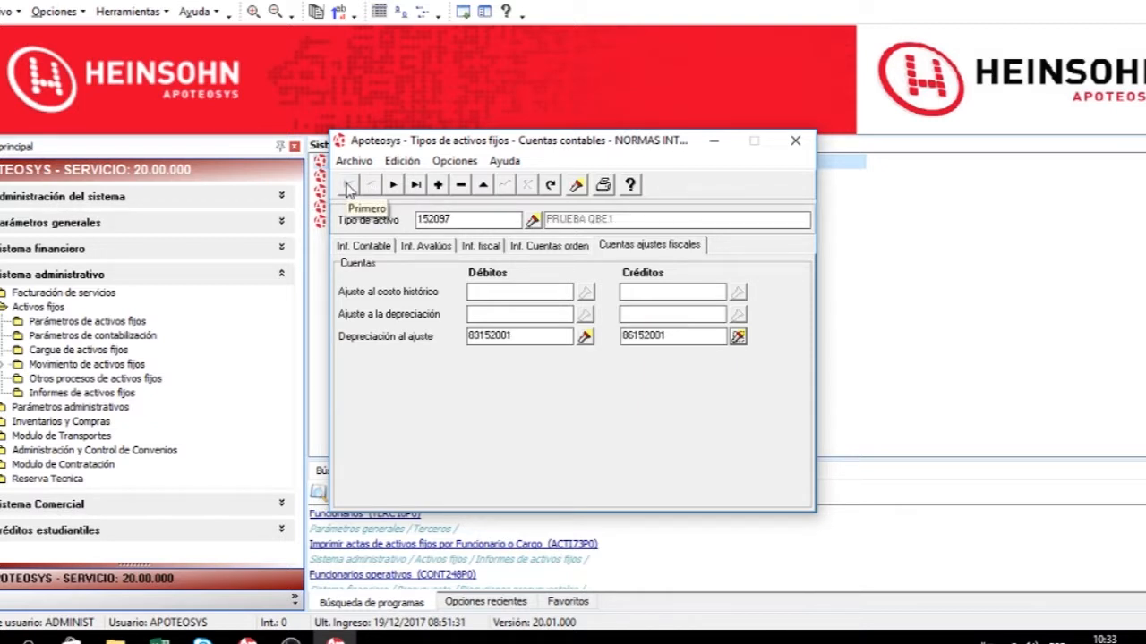
left_click(393, 185)
left_click(370, 186)
left_click(417, 184)
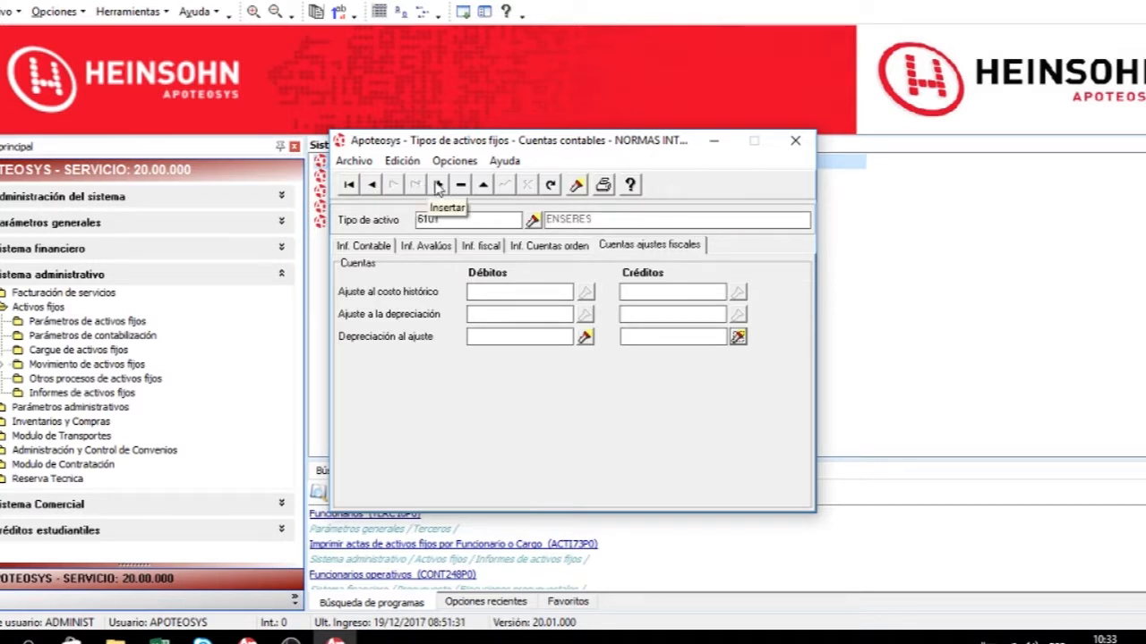
left_click(484, 186)
left_click(381, 246)
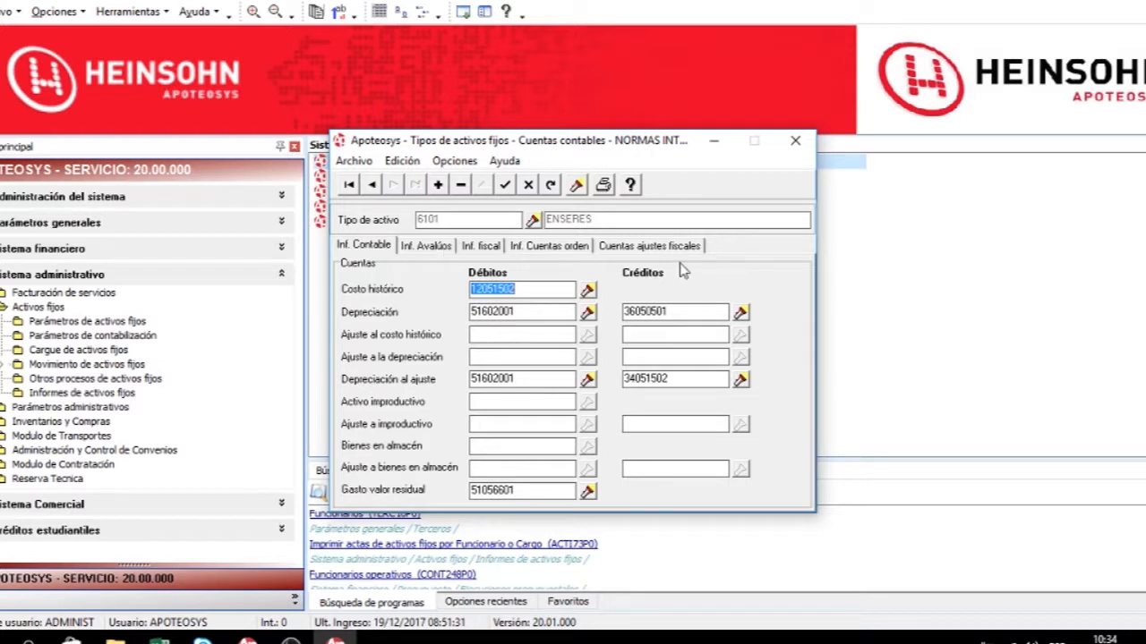
left_click(507, 185)
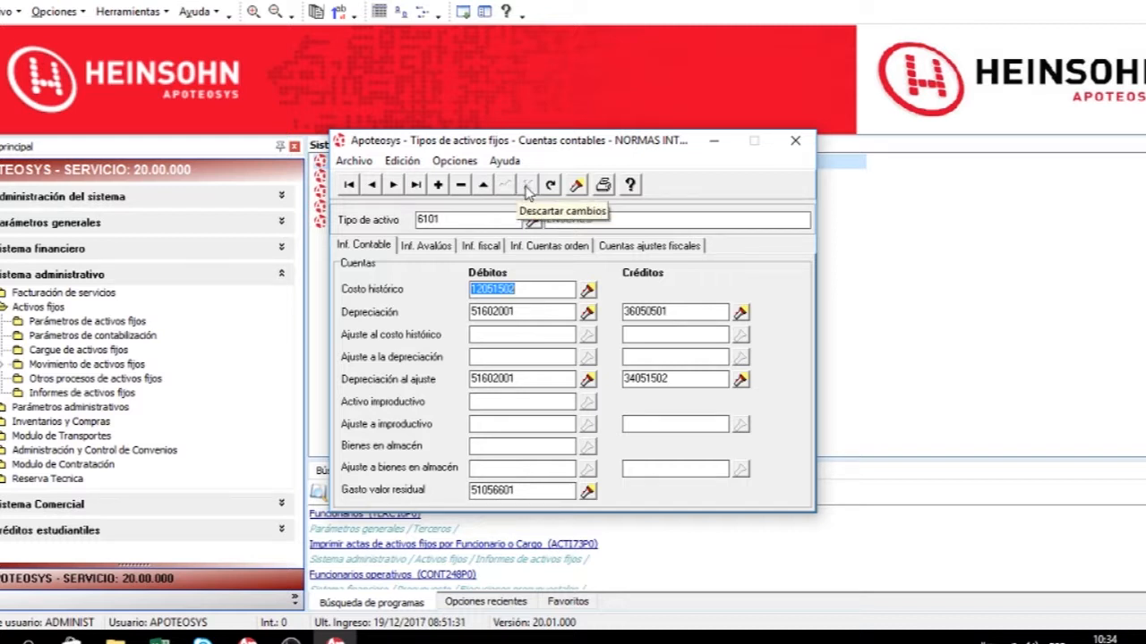
Search the associated asset types and open asset type 152098 PRUEBA QBE.
left_click(577, 185)
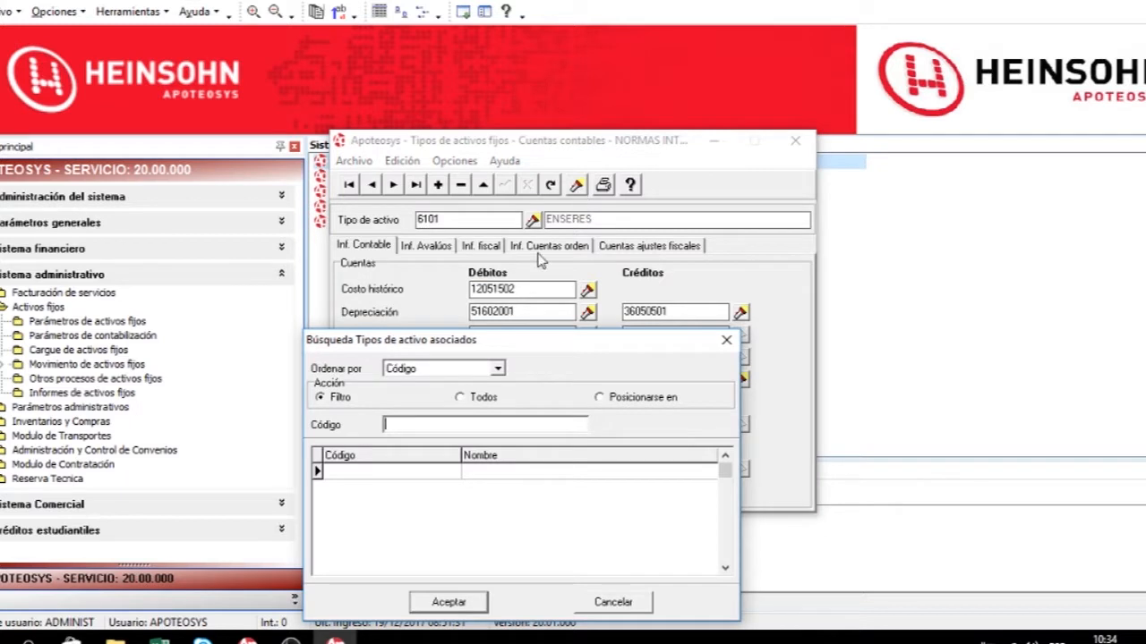
left_click(466, 398)
double_click(428, 497)
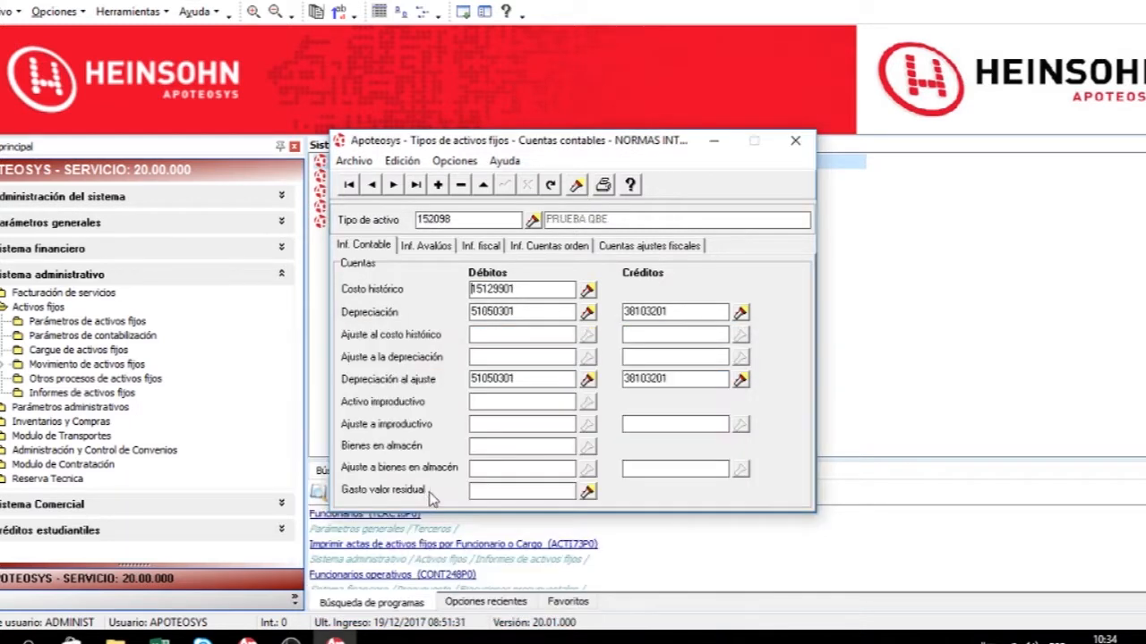
Print the asset type accounting accounts report and close the window.
left_click(604, 185)
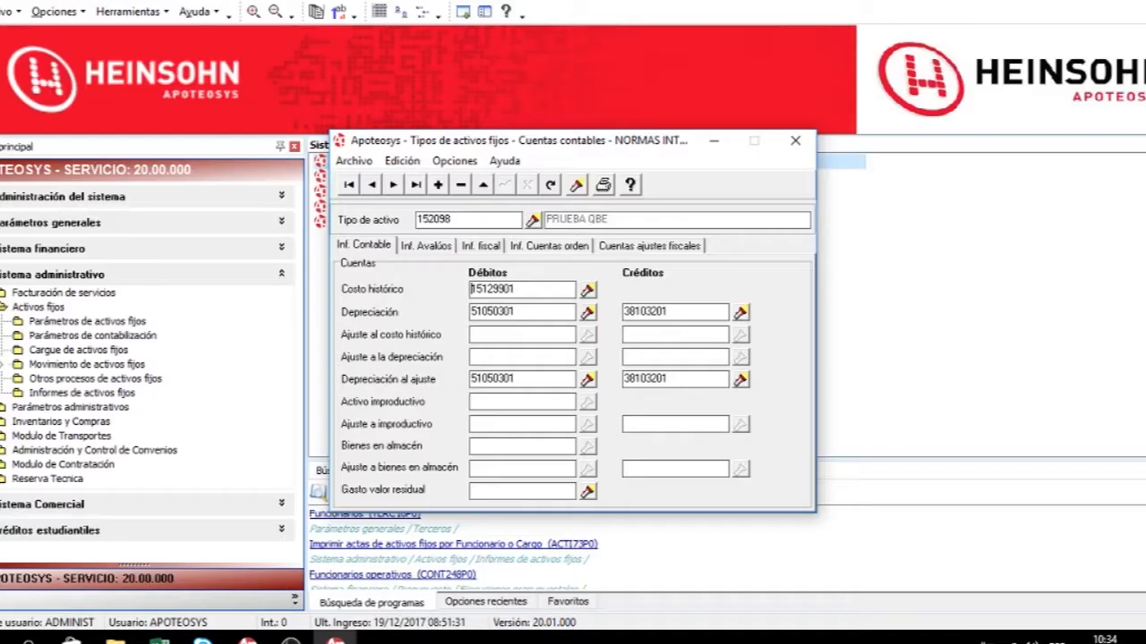
left_click(796, 143)
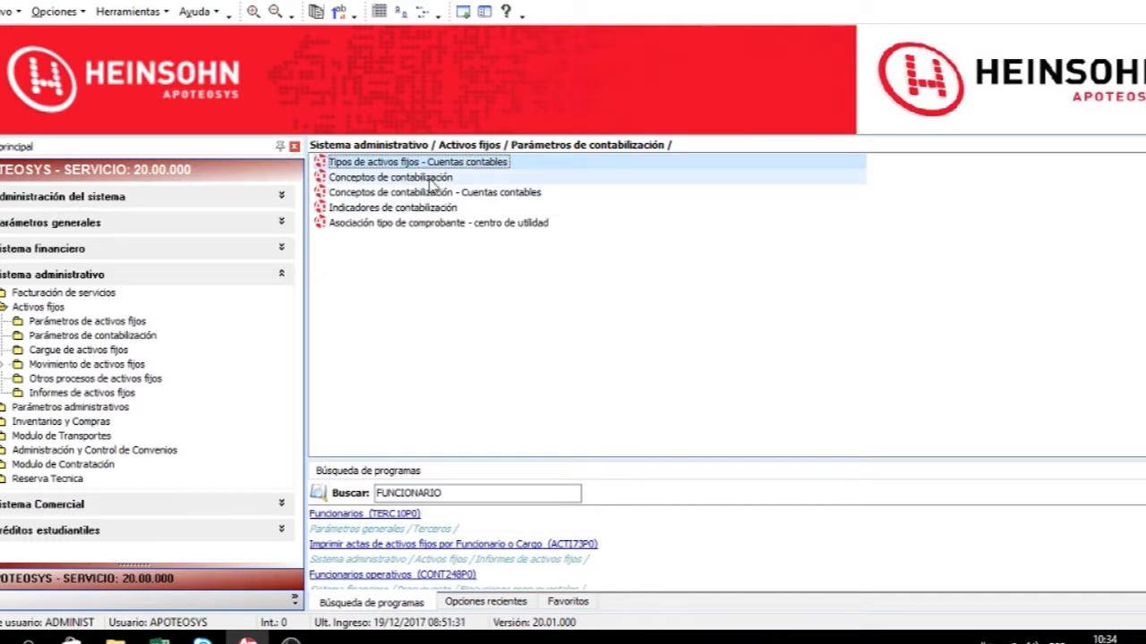
Open Conceptos de contabilización and examine the ANRI concept's name and class.
double_click(430, 179)
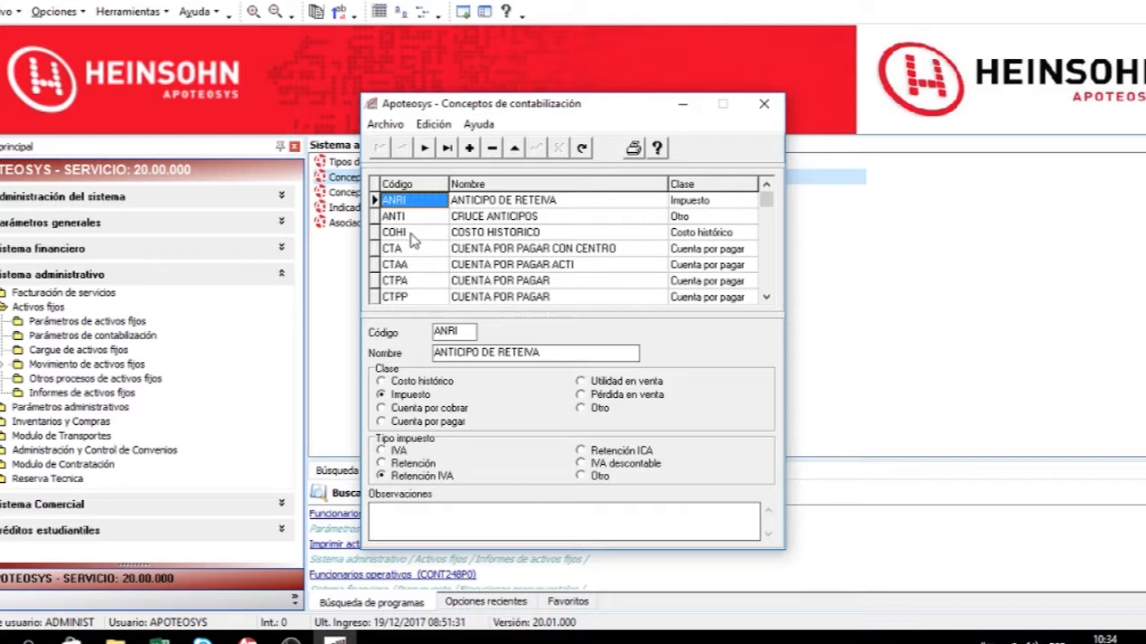
left_click_drag(480, 353, 554, 353)
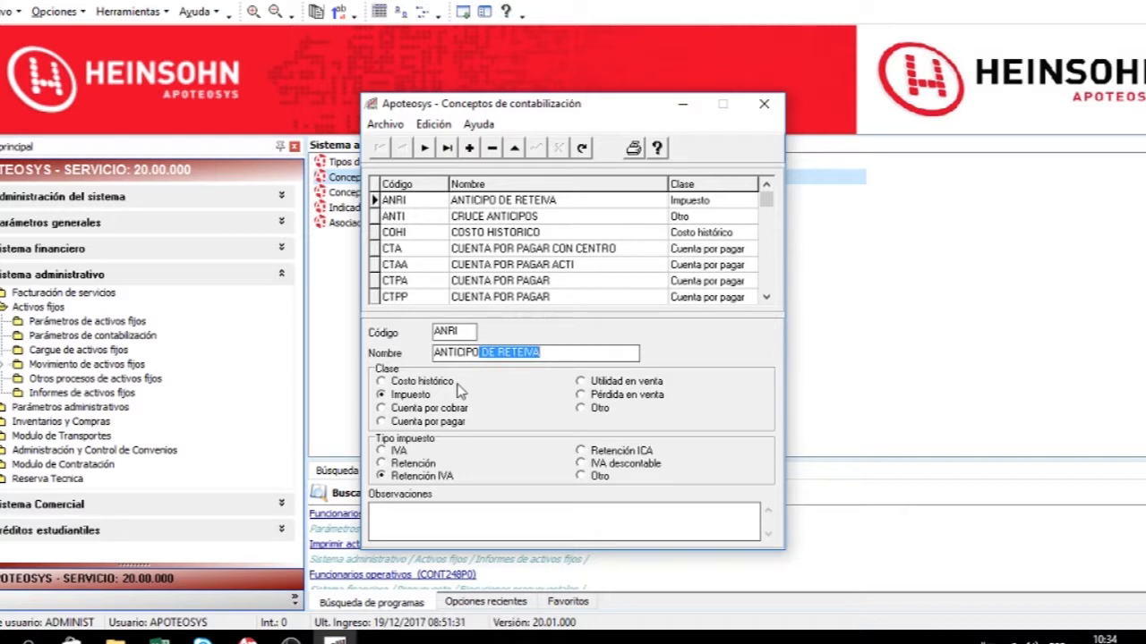
left_click(699, 204)
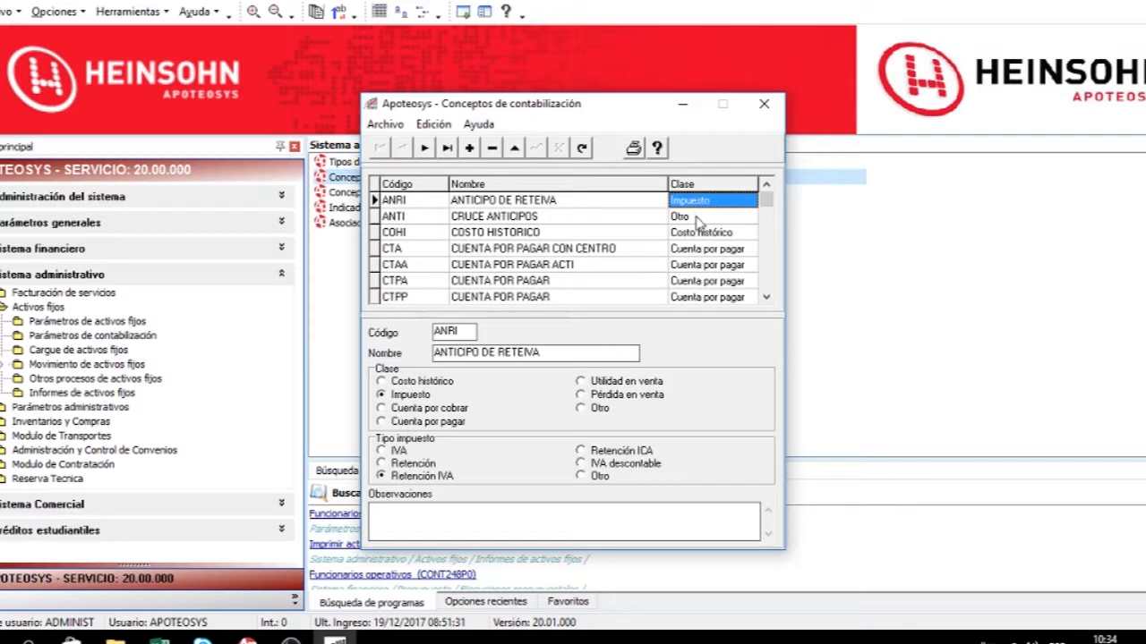
Browse the accounting concepts and examine each one's class and tax type.
left_click(699, 218)
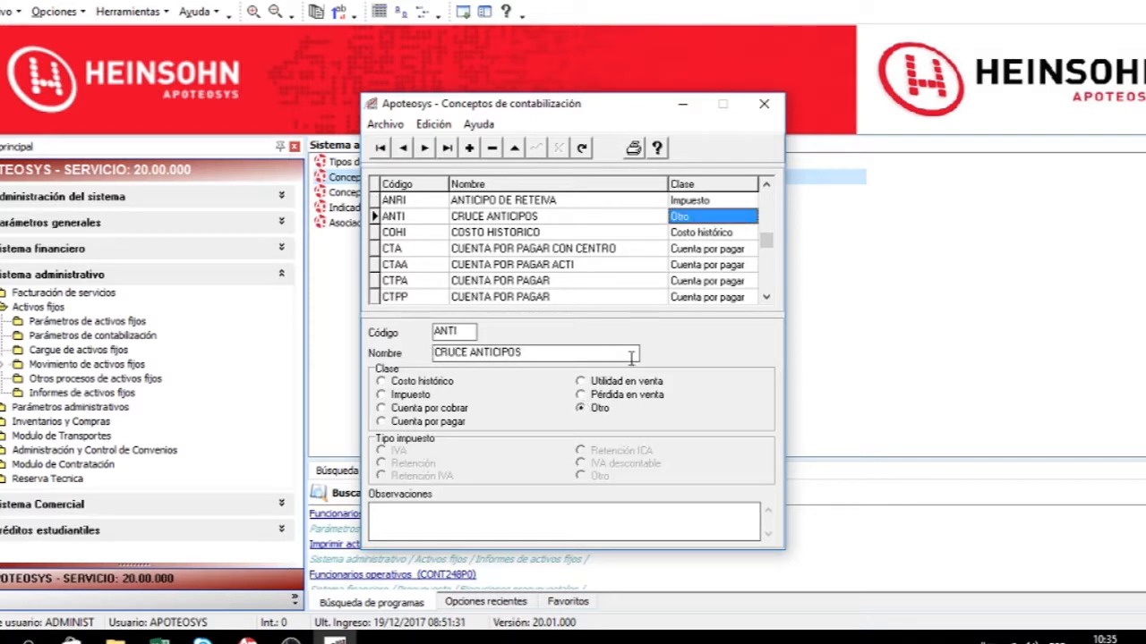
left_click(698, 234)
left_click(697, 252)
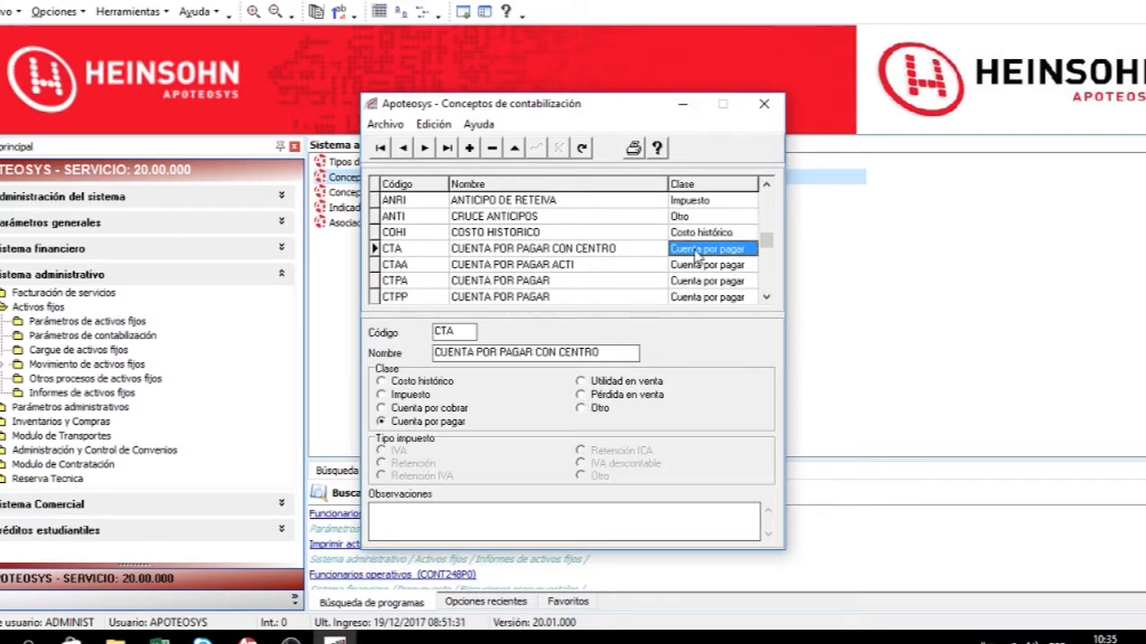
left_click(707, 264)
scroll(709, 266, "down", 4)
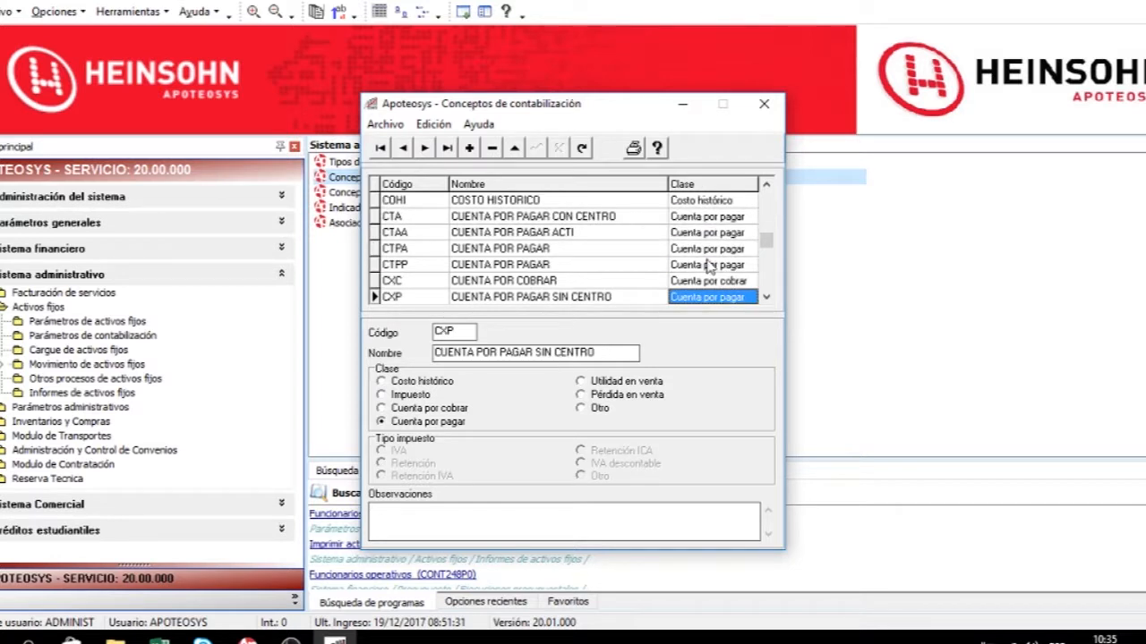
scroll(708, 267, "up", 1)
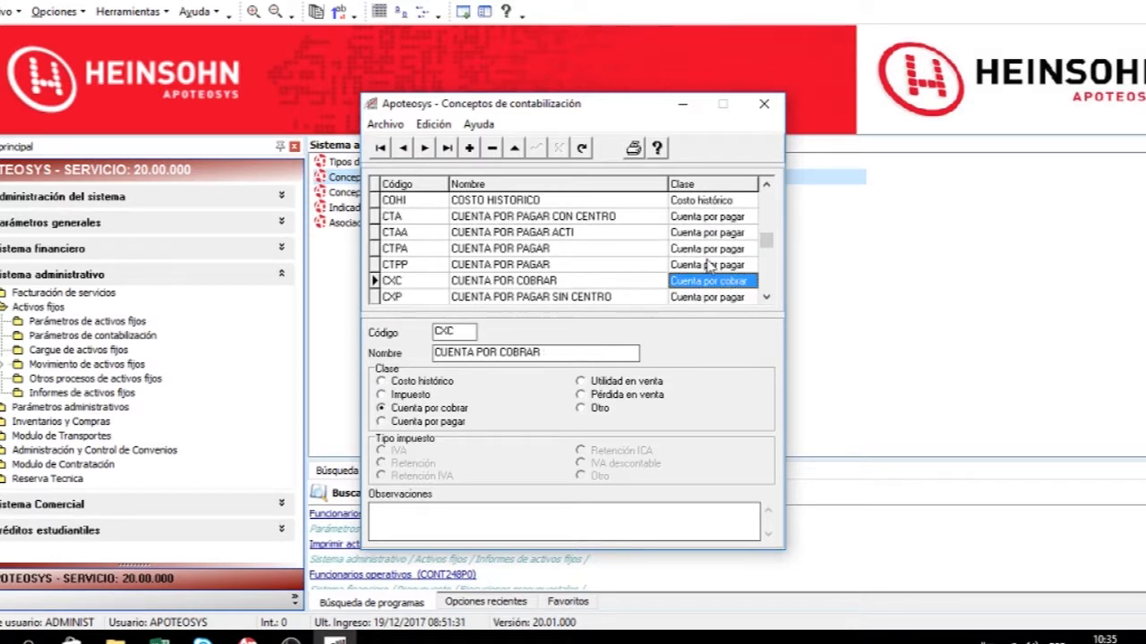
scroll(709, 267, "down", 7)
scroll(709, 267, "down", 12)
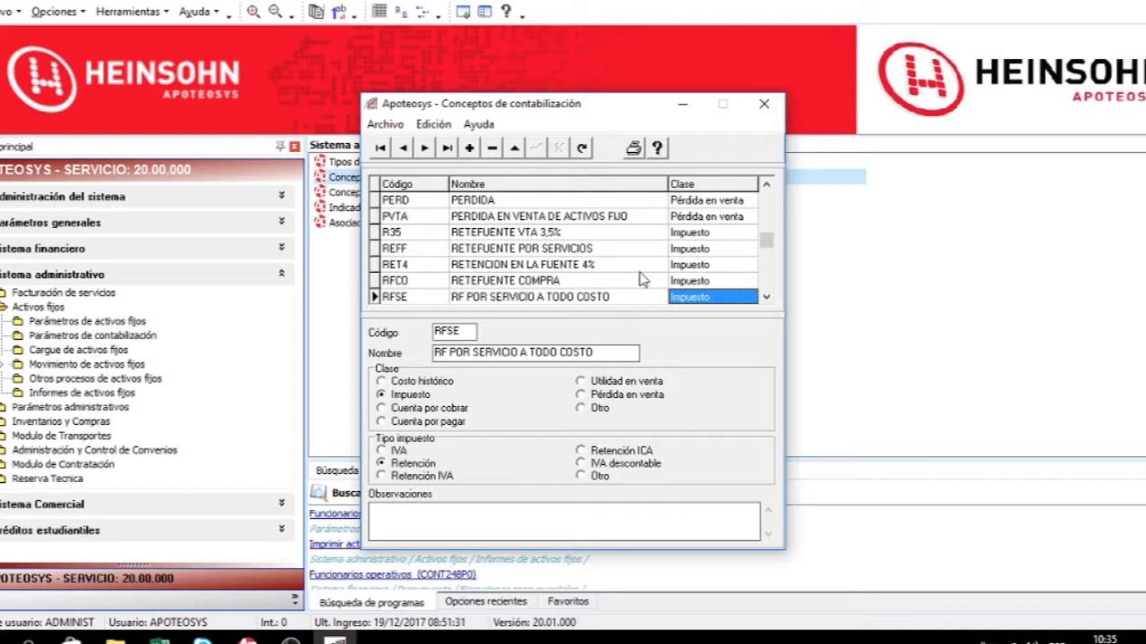
scroll(653, 285, "down", 4)
scroll(653, 284, "down", 3)
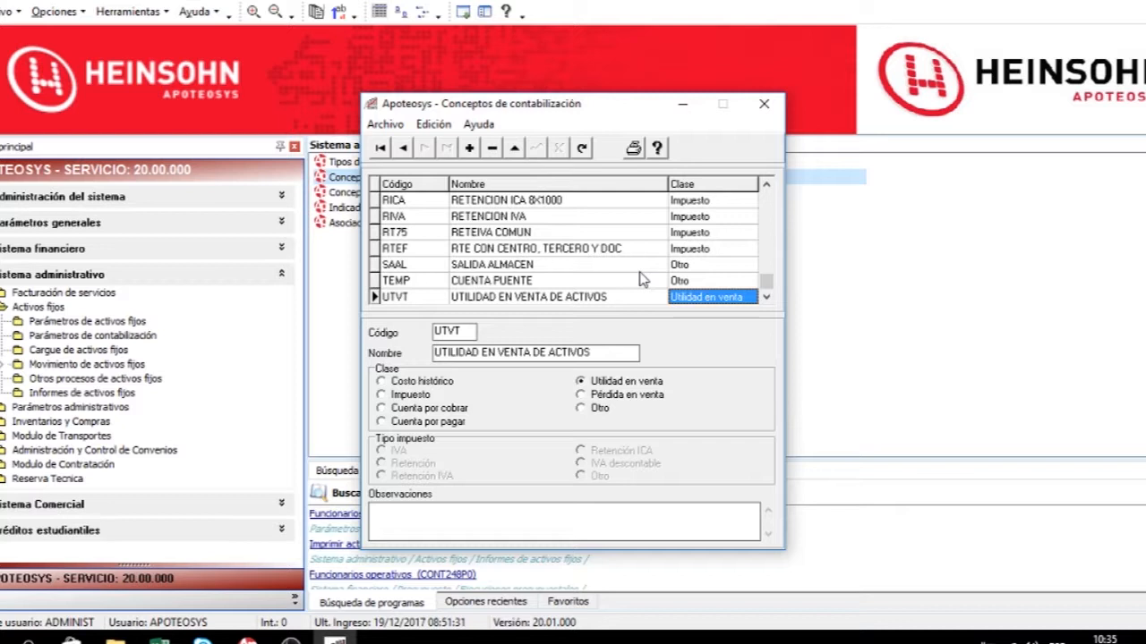
left_click(715, 205)
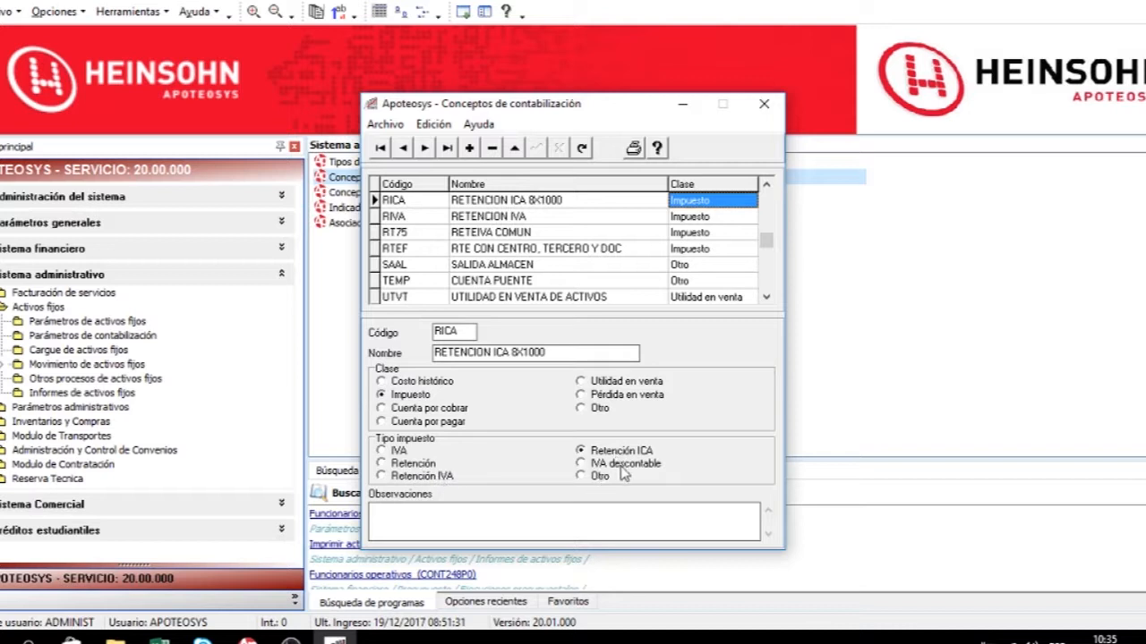
left_click(532, 223)
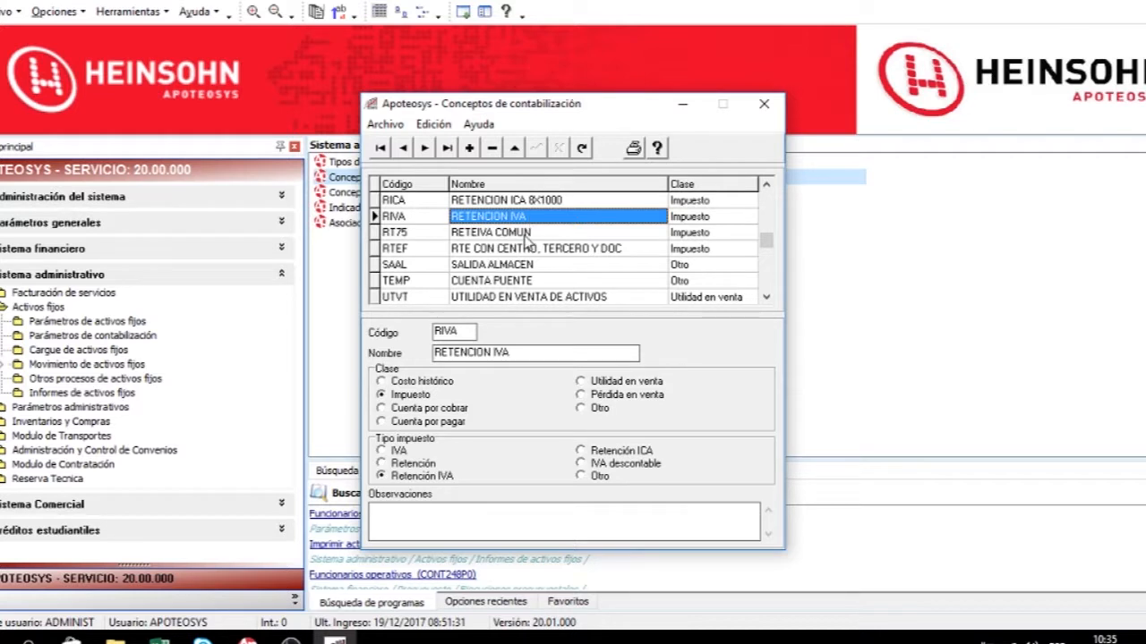
left_click(527, 250)
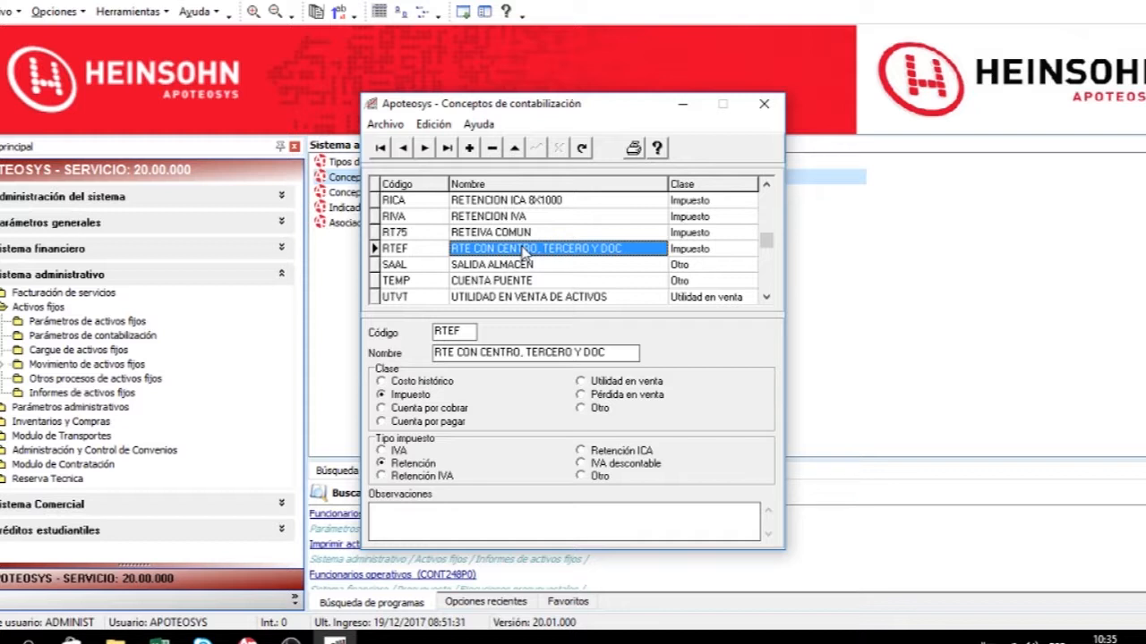
Print the accounting concepts report, then close the preview and the window.
left_click(633, 148)
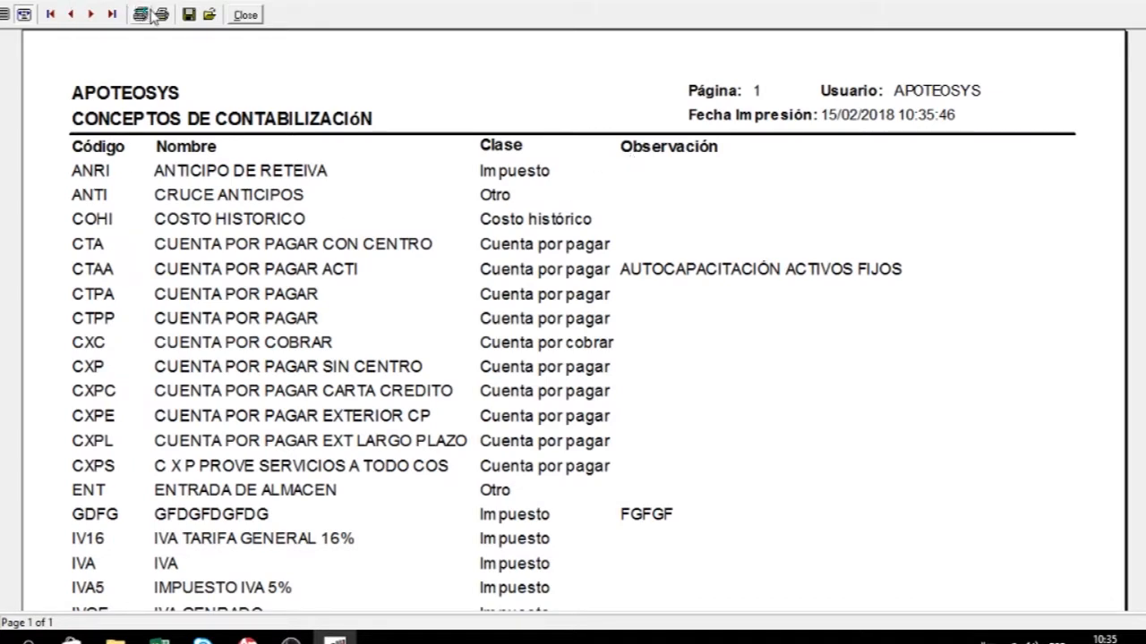
key("Escape")
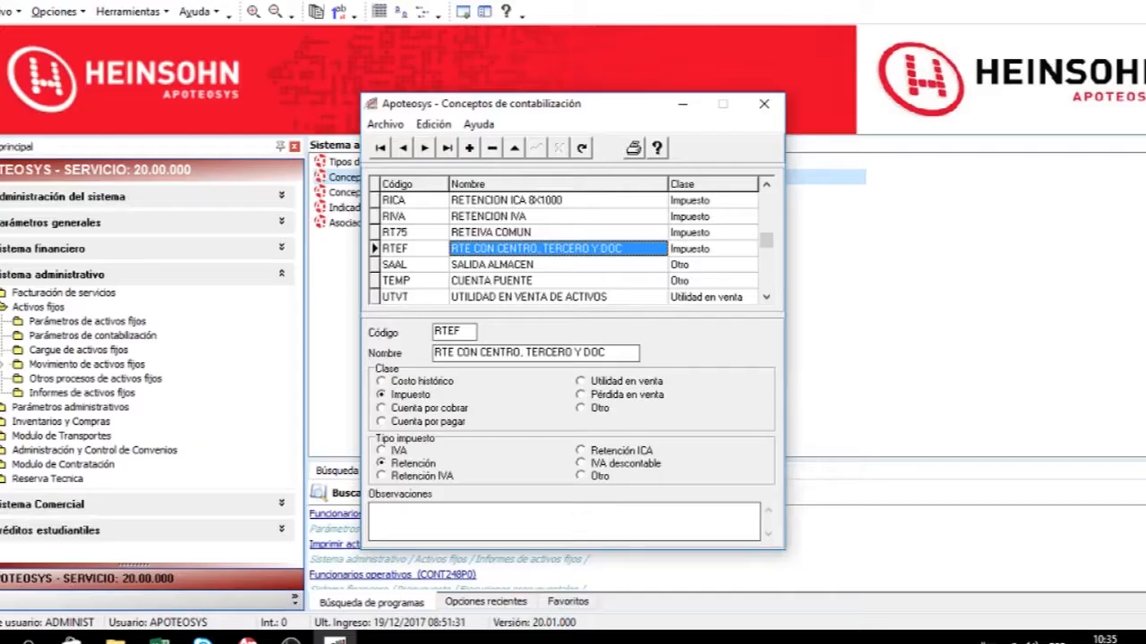
left_click(762, 105)
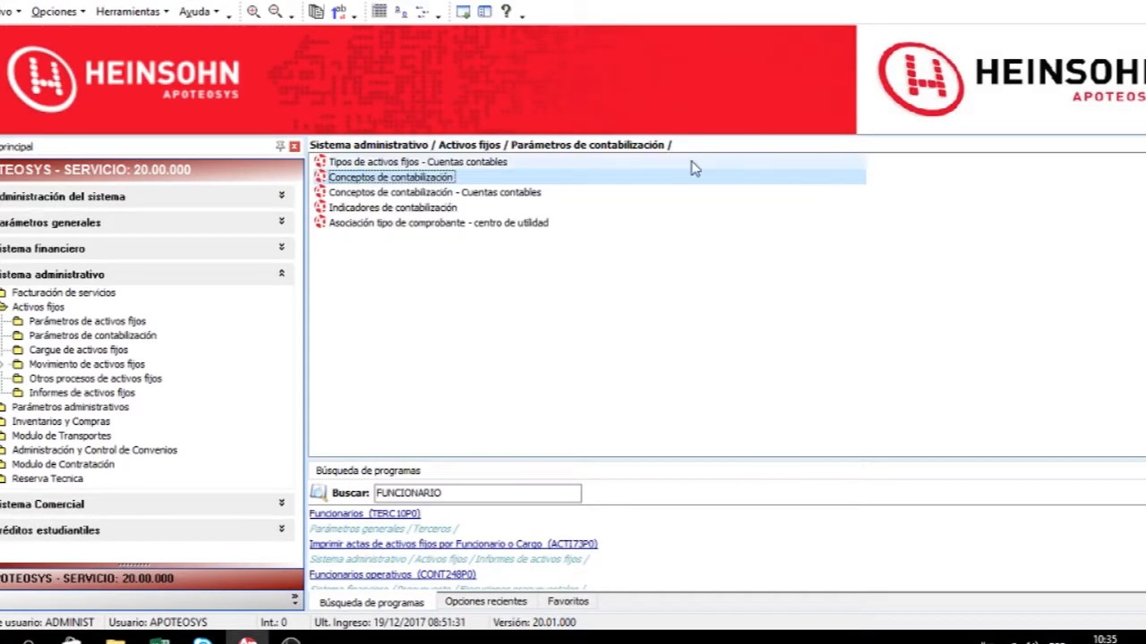
Open Conceptos de contabilización - Cuentas contables and browse the accounts and natures assigned to each concept.
left_click(391, 197)
double_click(393, 194)
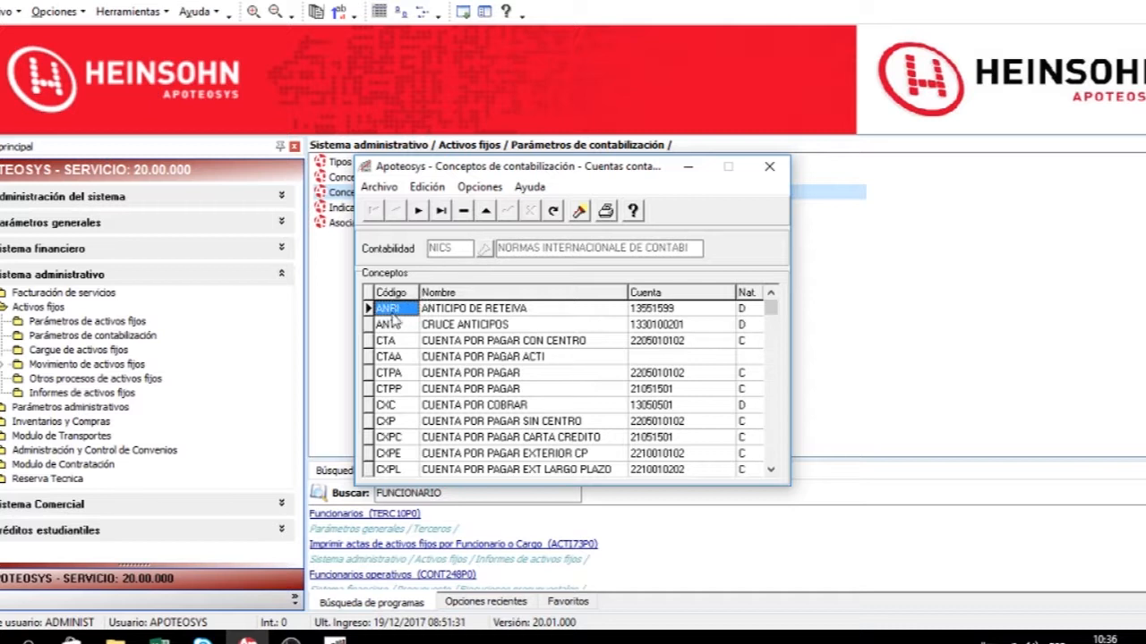
left_click(550, 377)
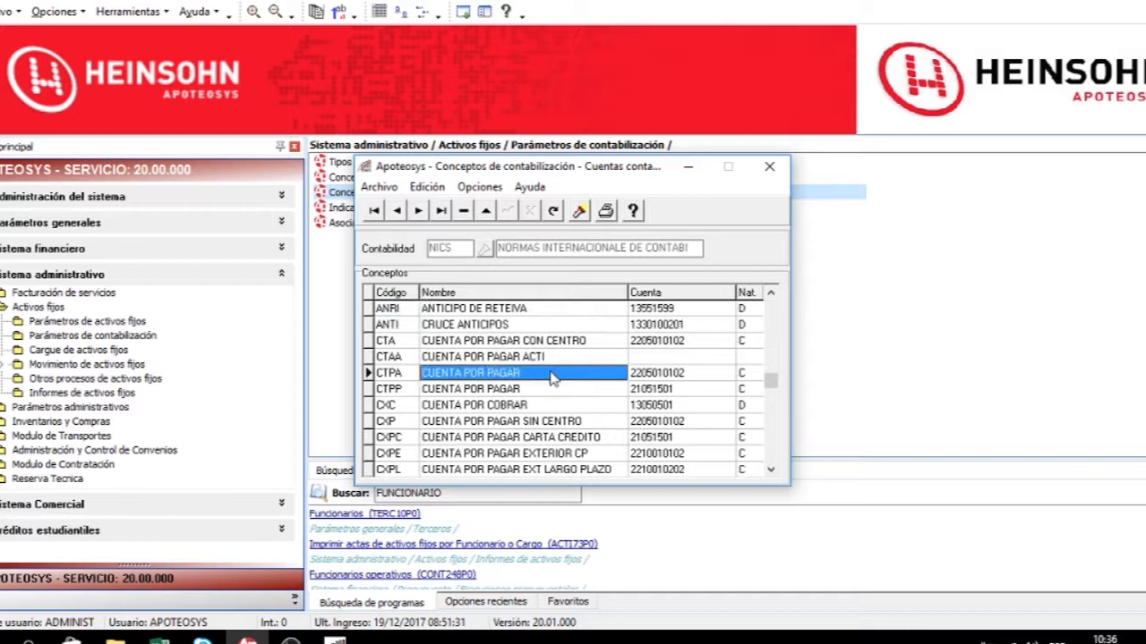
key("Down")
key("Down")
key("Down")
key("Down")
key("Down")
key("Down")
key("Down")
key("Down")
key("Down")
key("Down")
key("Down")
key("Down")
key("Down")
key("Down")
key("Down")
key("Down")
key("Down")
key("Down")
key("Down")
key("Down")
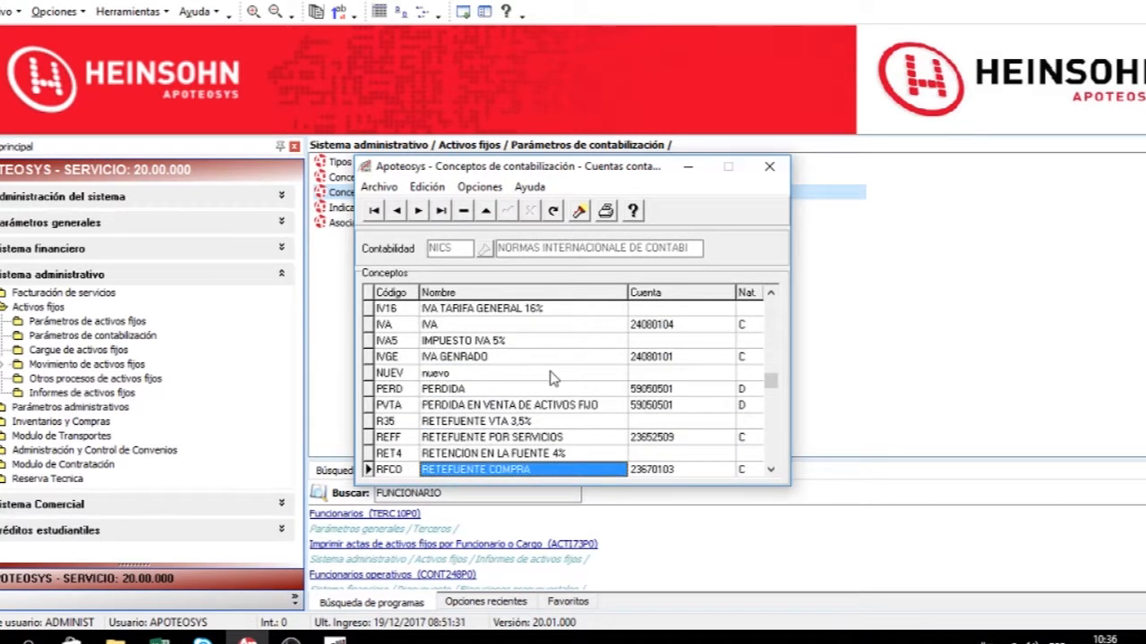
key("Up")
key("Up")
key("Up")
key("Up")
key("Up")
key("Up")
key("Up")
key("Up")
key("Up")
key("Up")
key("Up")
key("Up")
key("Up")
key("Up")
key("Up")
key("Up")
key("Up")
key("Up")
key("Up")
key("Up")
key("Tab")
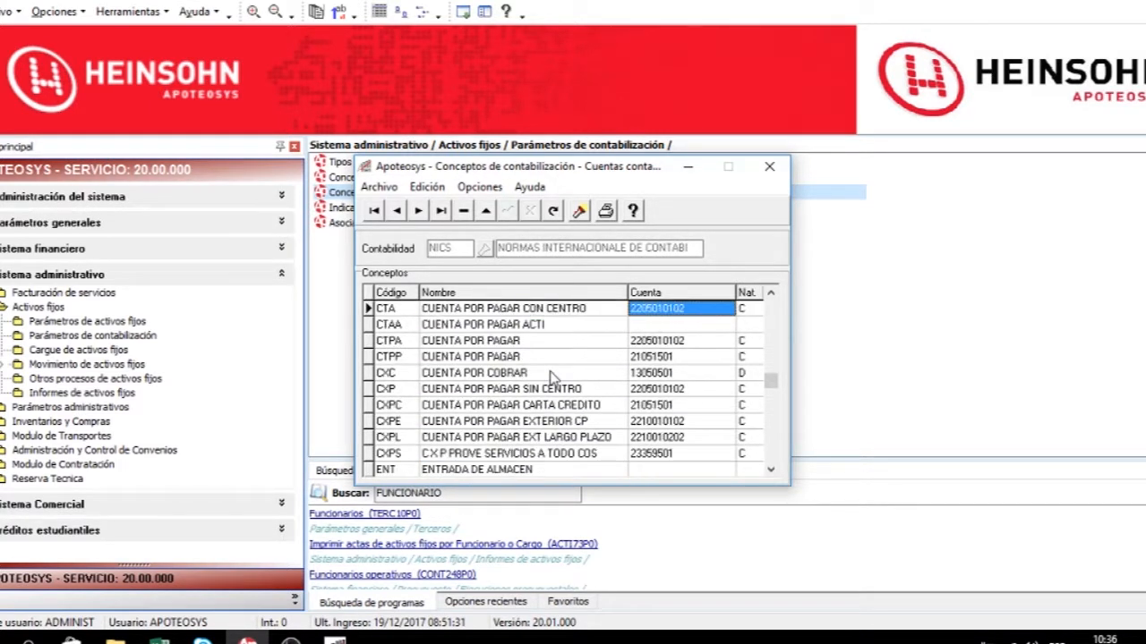
key("Down")
key("Down")
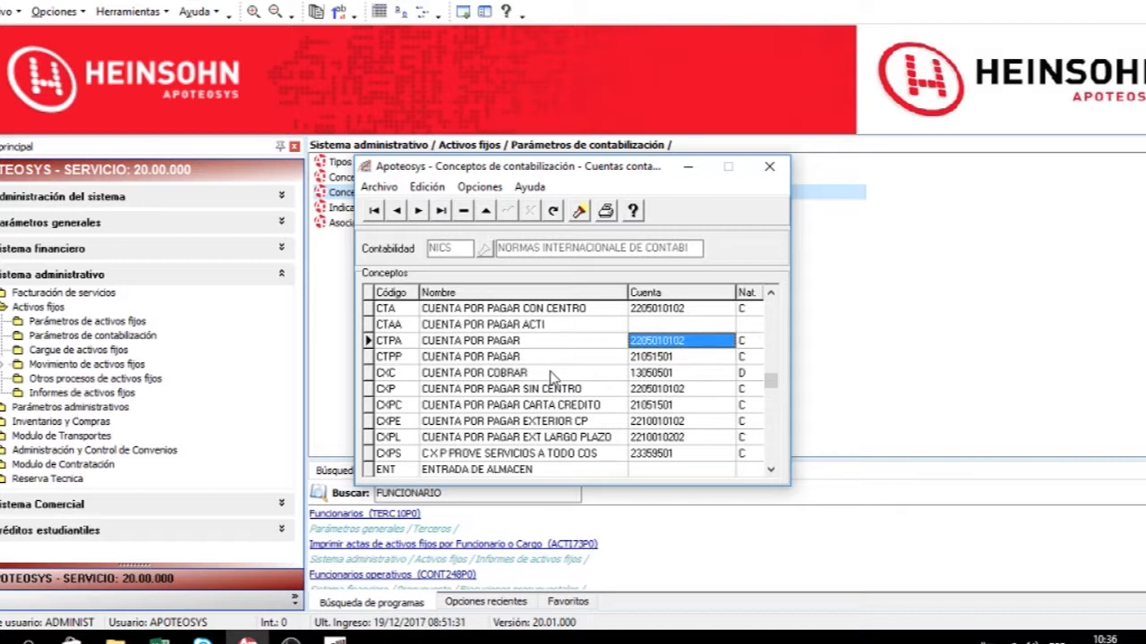
key("Up")
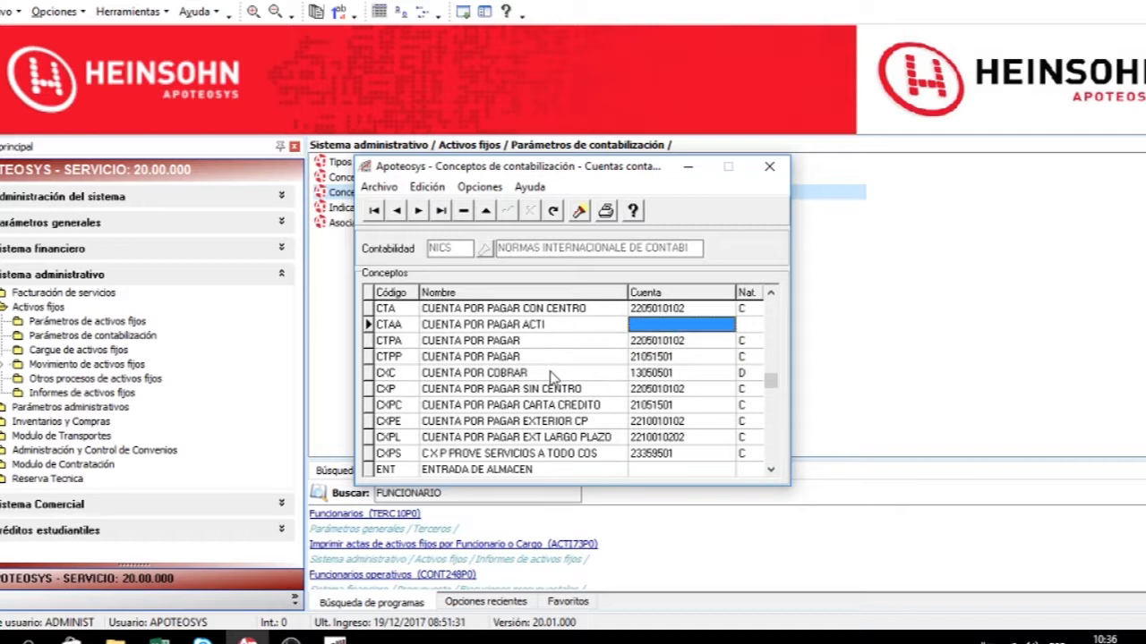
key("Tab")
key("shift+Tab")
key("shift+Tab")
key("shift+Tab")
key("Tab")
key("Tab")
key("Tab")
key("Down")
key("Down")
key("Down")
key("Down")
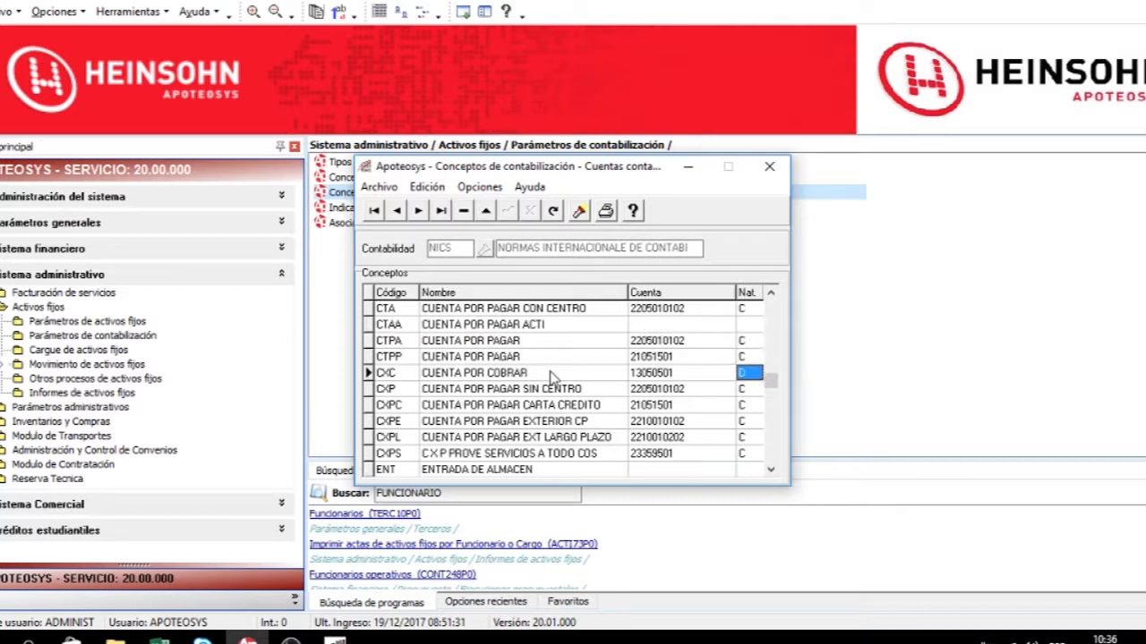
key("Down")
key("Down")
key("Down")
key("Down")
key("Down")
key("Down")
key("shift+Tab")
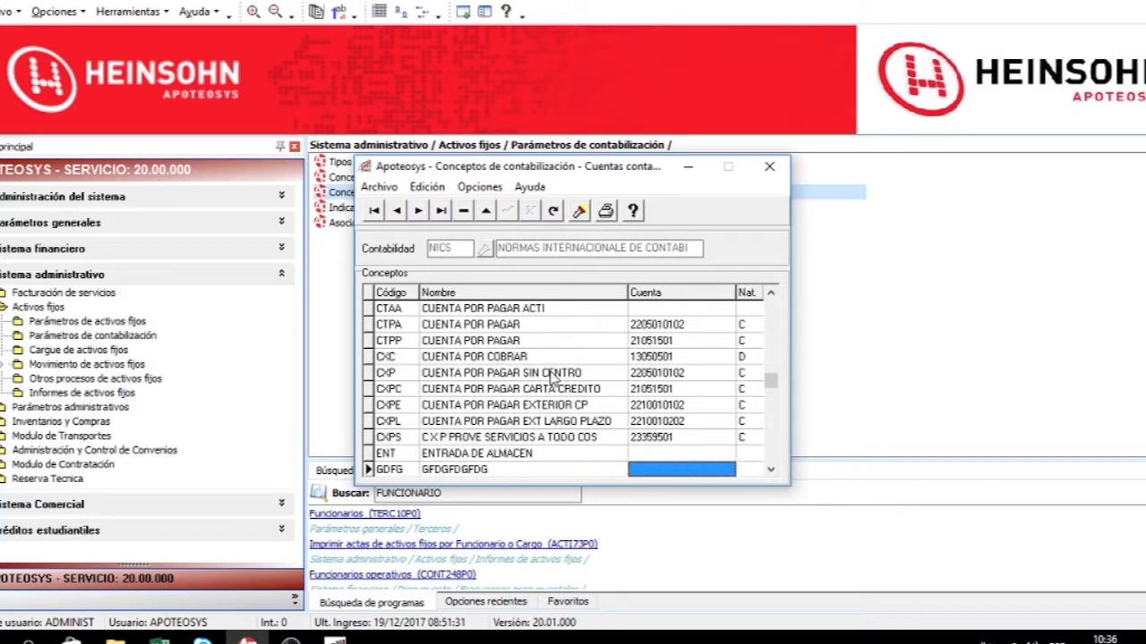
key("Up")
key("Up")
key("Up")
key("Up")
key("Up")
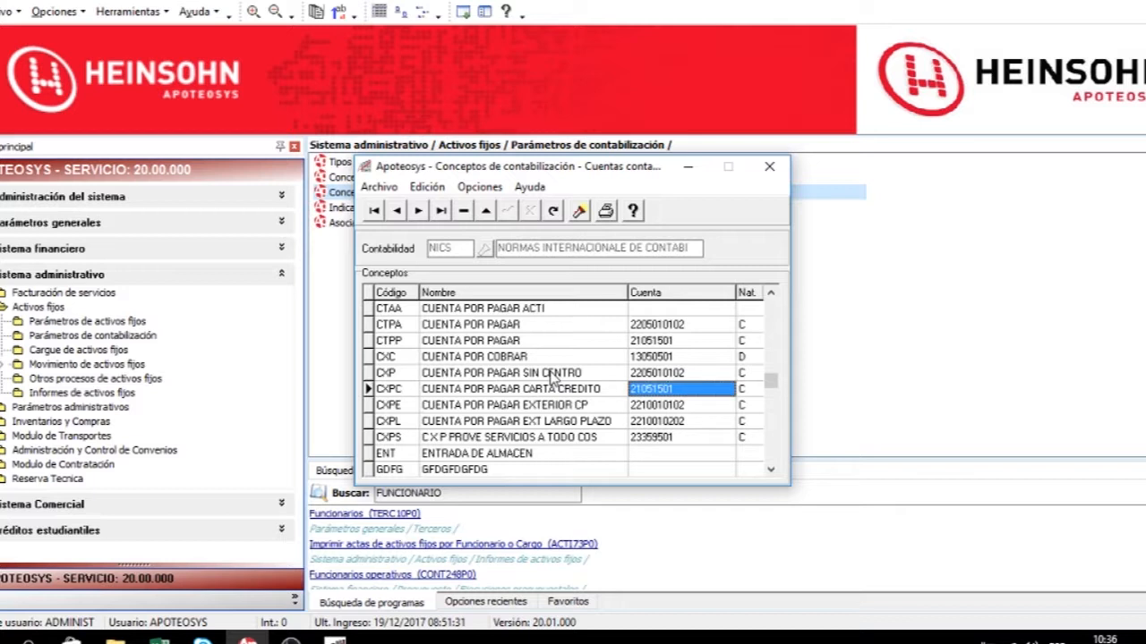
key("Down")
key("Down")
key("Down")
key("Down")
Assign account 15240503 with nature D to the ENTRADA DE ALMACEN concept, searching the accounts with 16%, and save.
key("F2")
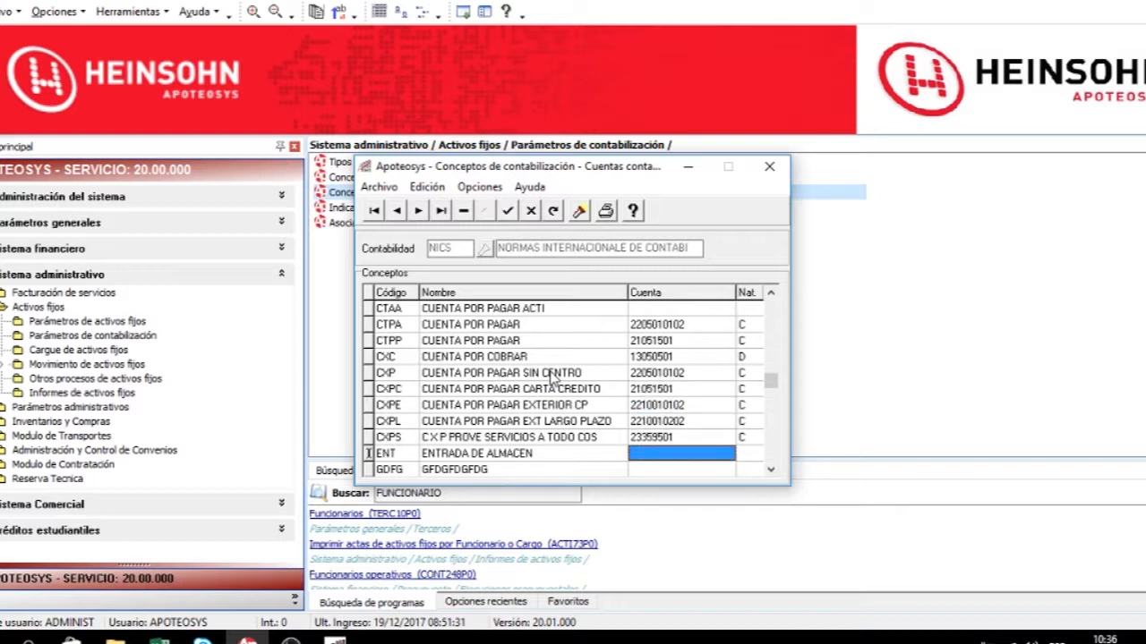
left_click(724, 456)
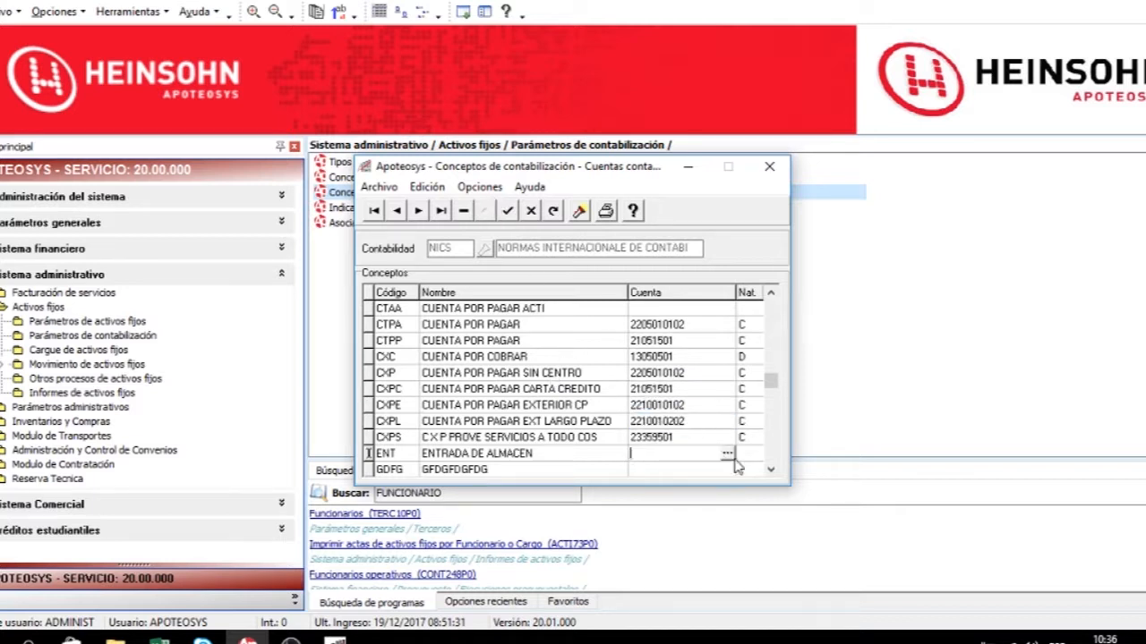
left_click(727, 453)
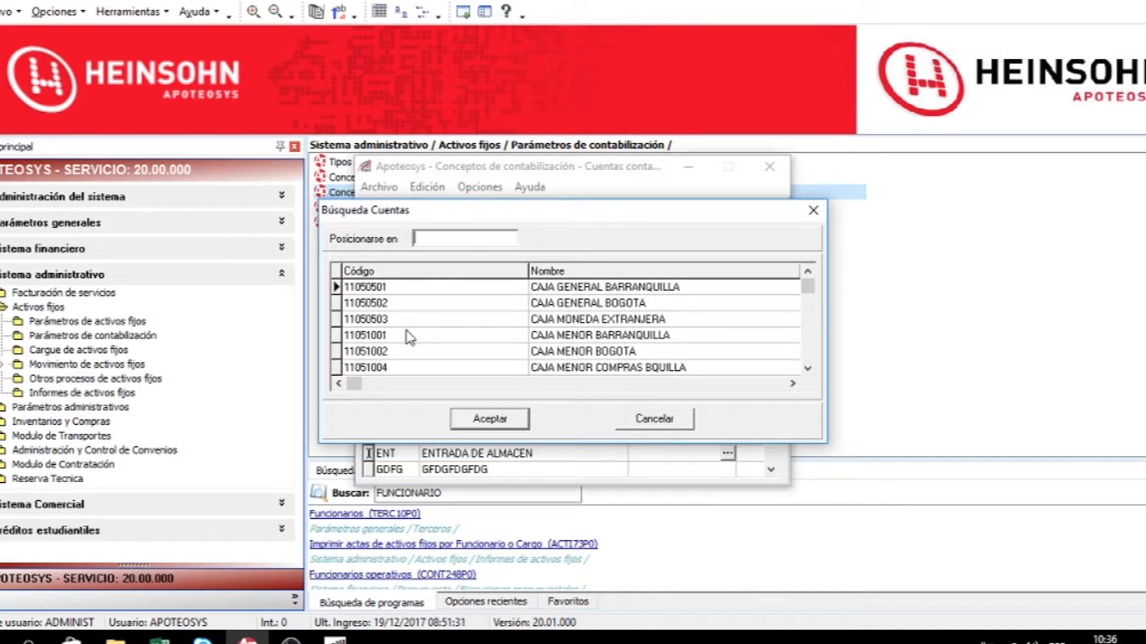
type("16%")
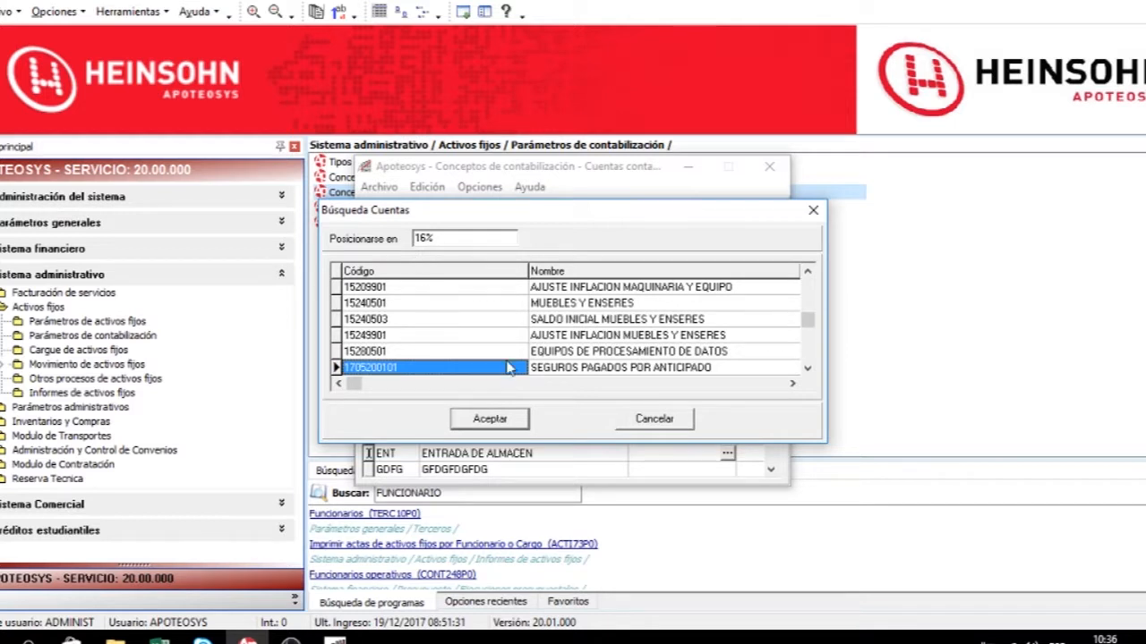
double_click(484, 322)
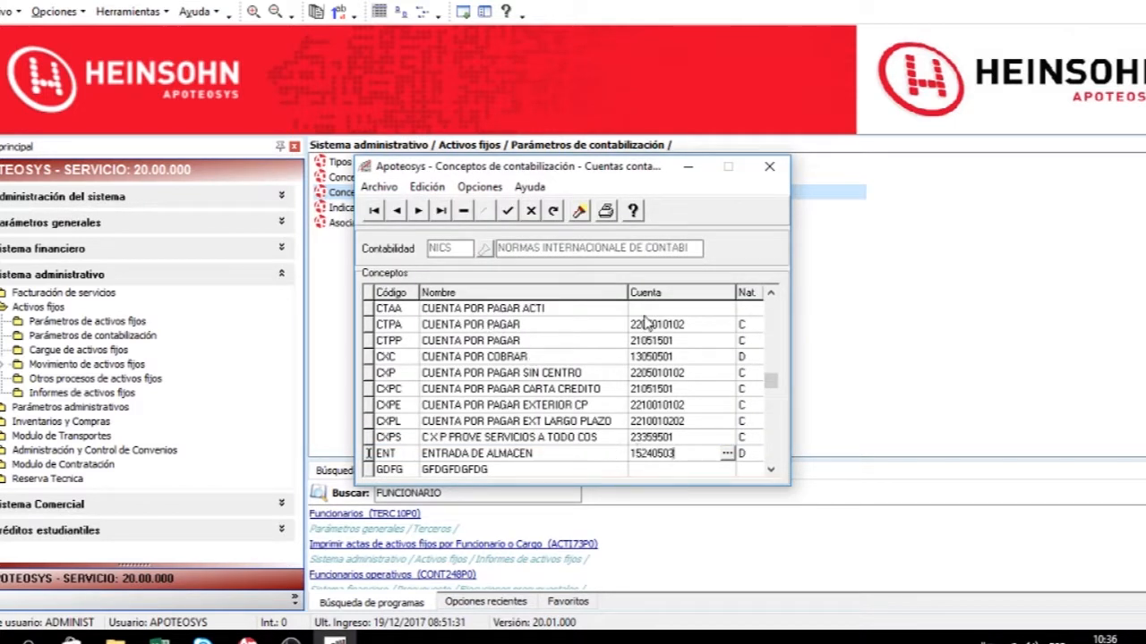
left_click(744, 454)
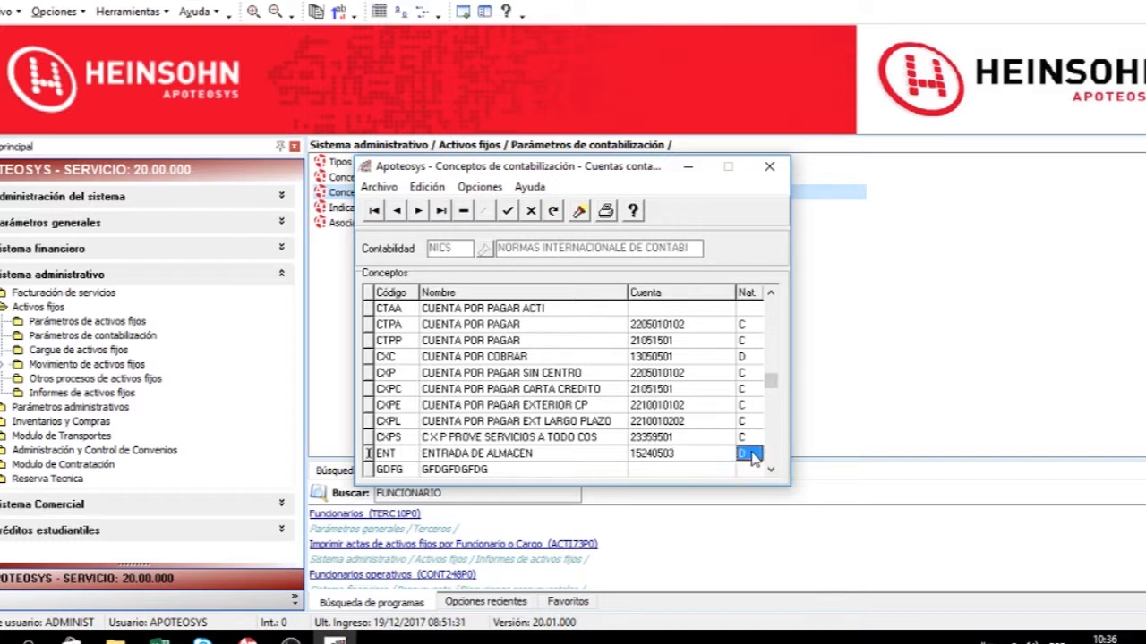
left_click(509, 212)
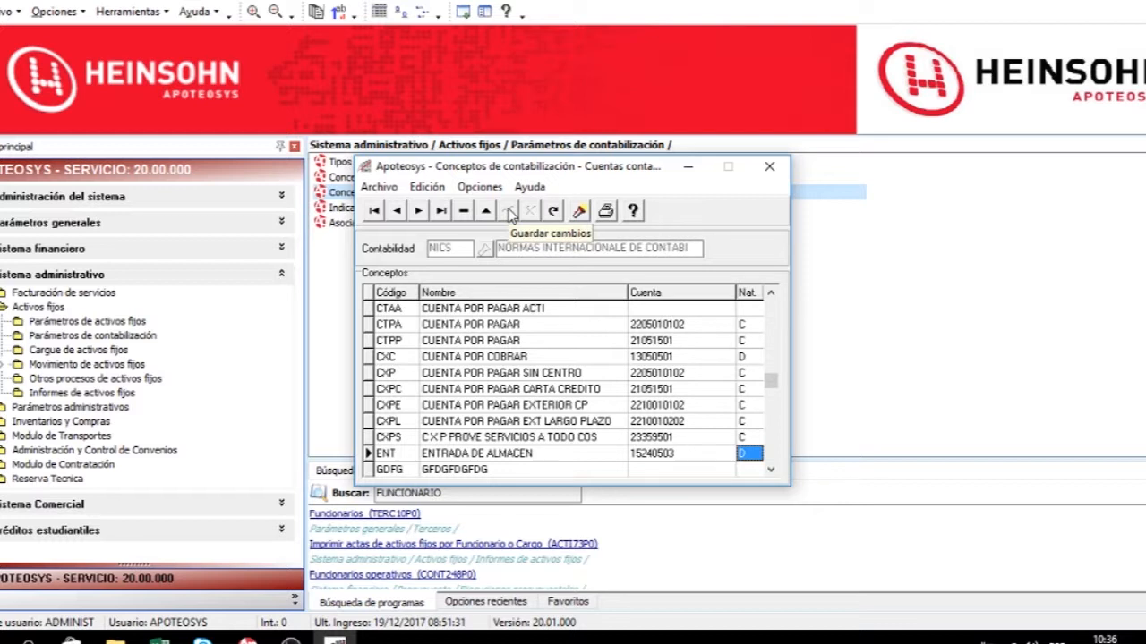
Print the concept accounts report, then close the preview and the window.
left_click(577, 216)
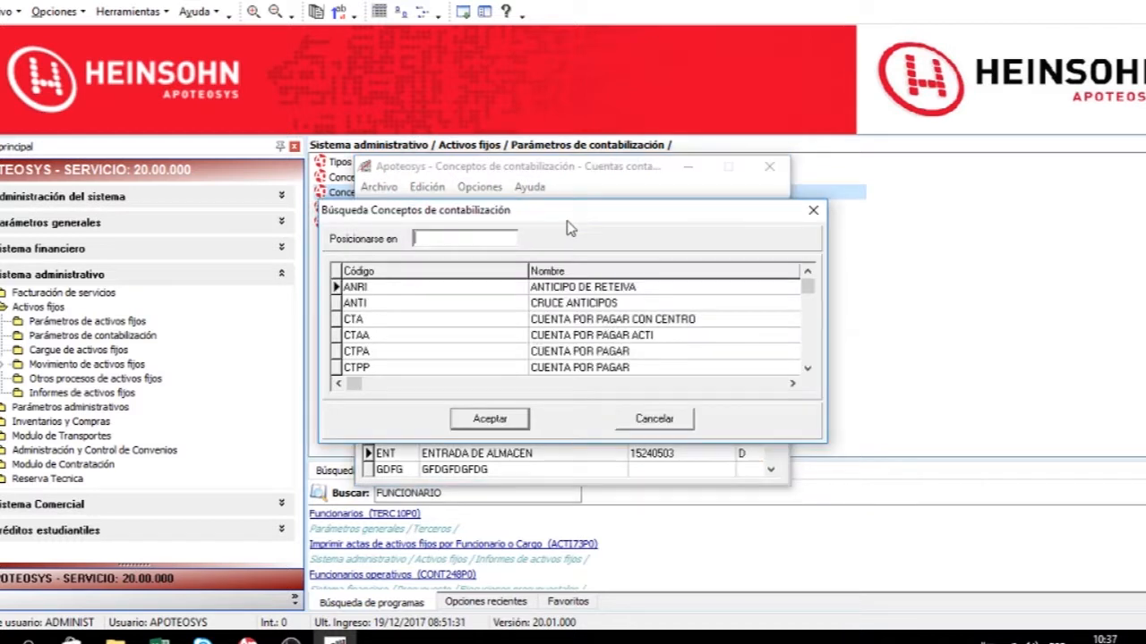
left_click(654, 418)
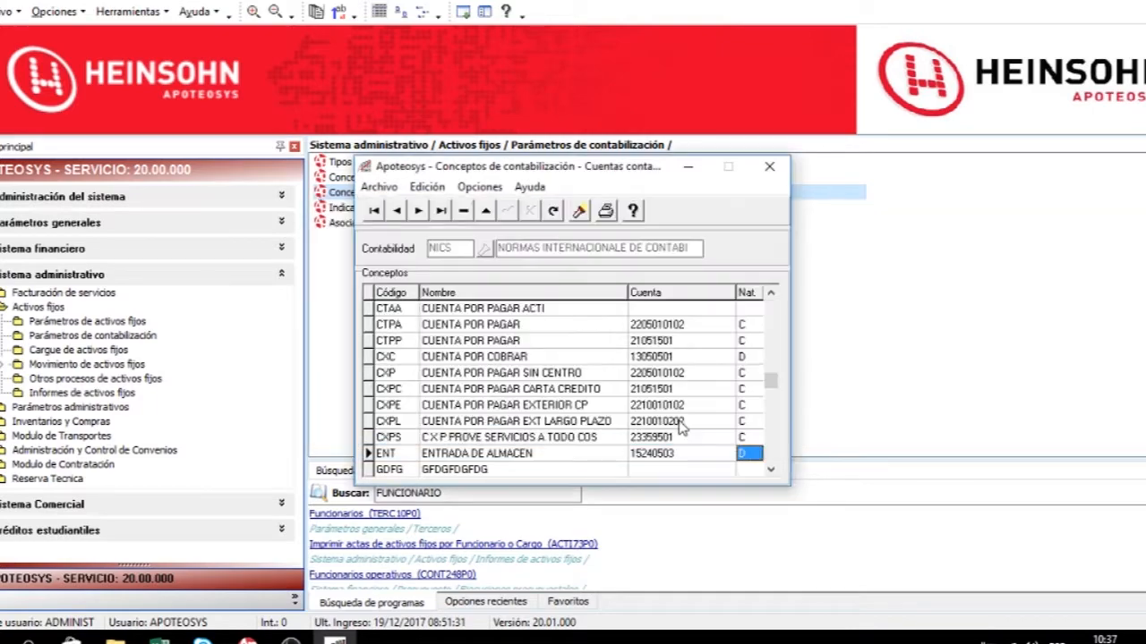
left_click(604, 210)
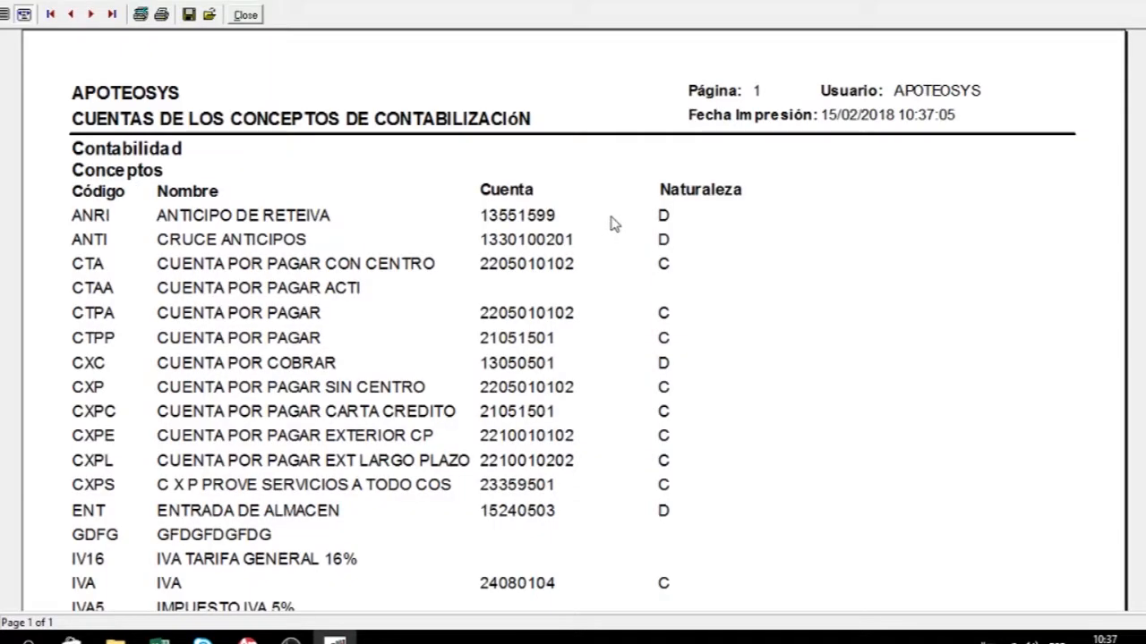
left_click(1145, 2)
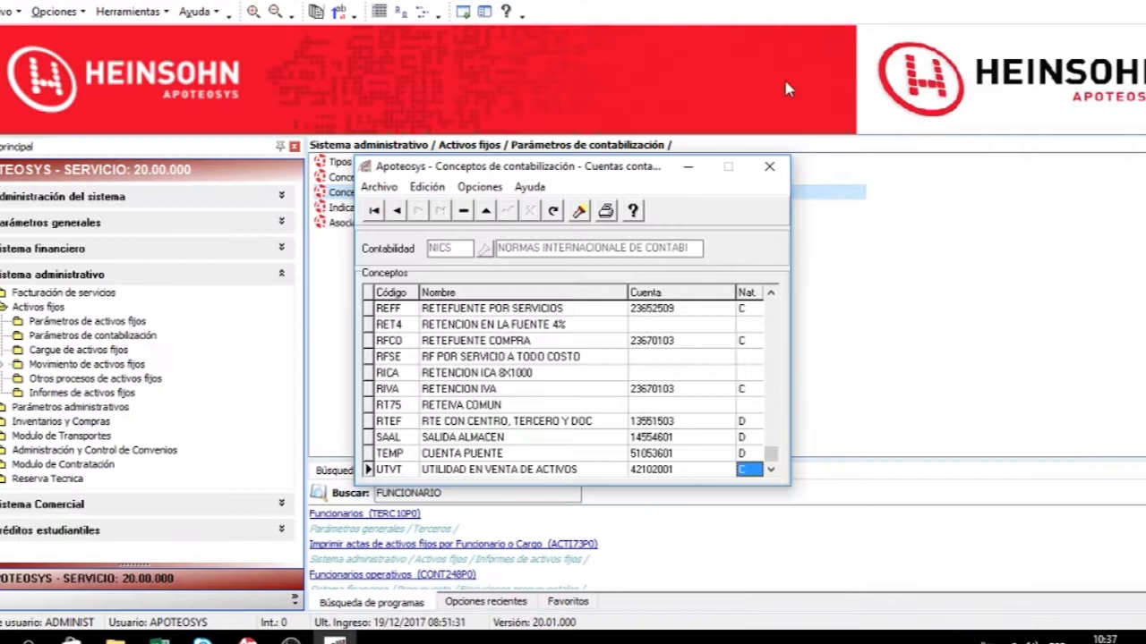
left_click(769, 169)
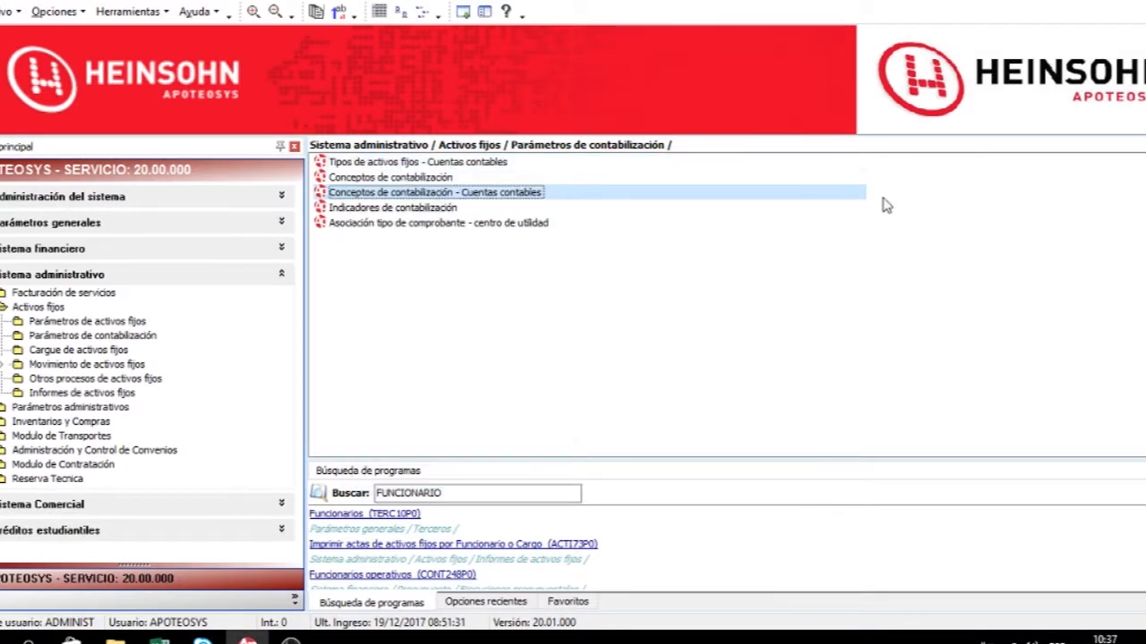
Open Indicadores de contabilización and browse through the accounting records' movement indicators.
left_click(373, 212)
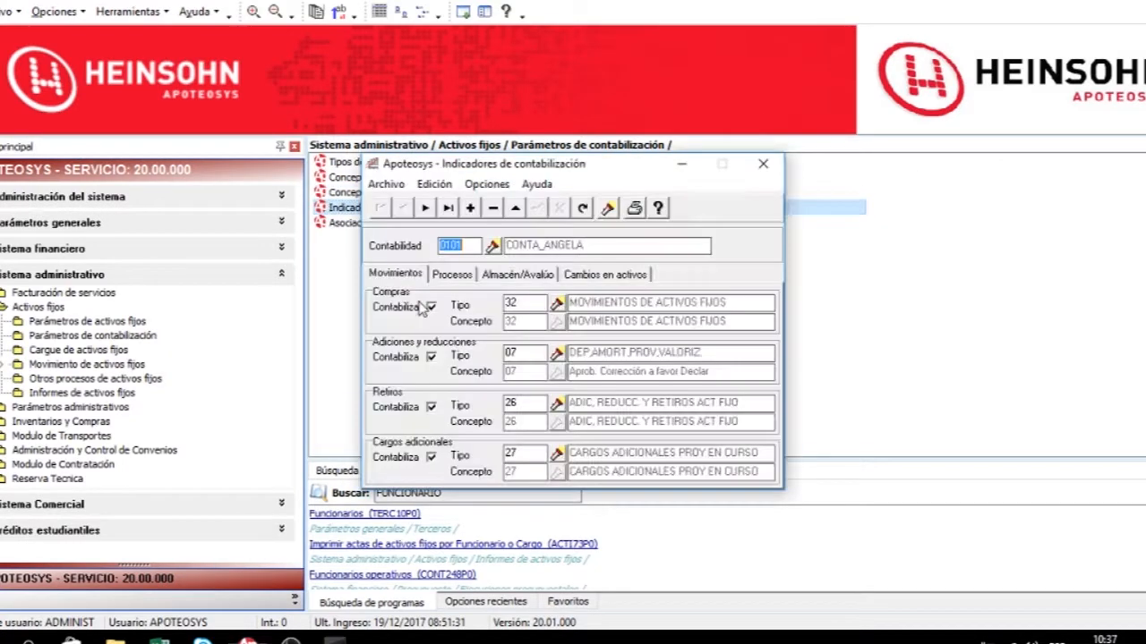
left_click(426, 208)
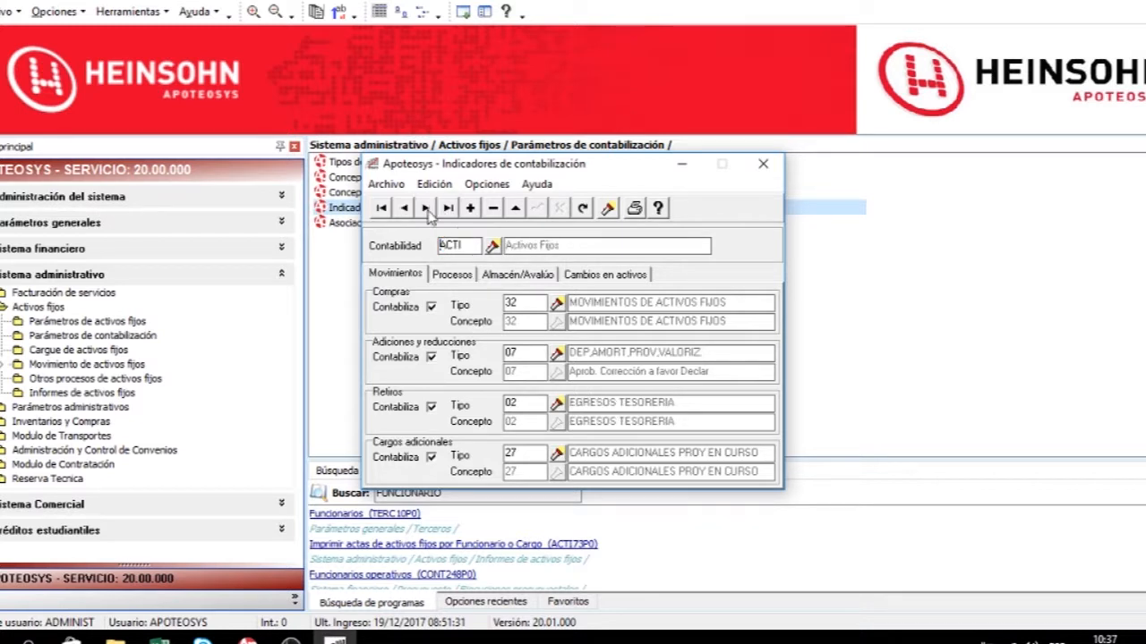
left_click(426, 208)
left_click(426, 207)
left_click(426, 208)
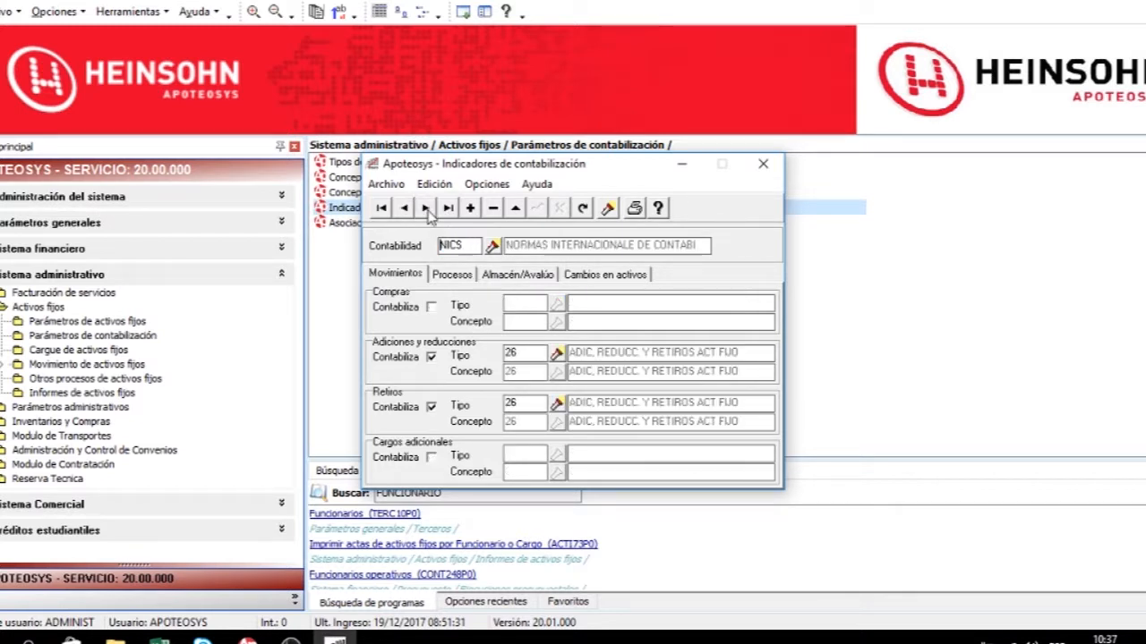
On the NICS accounting record, enable Compras accounting with voucher type 01 and concept 02, and save.
left_click(426, 207)
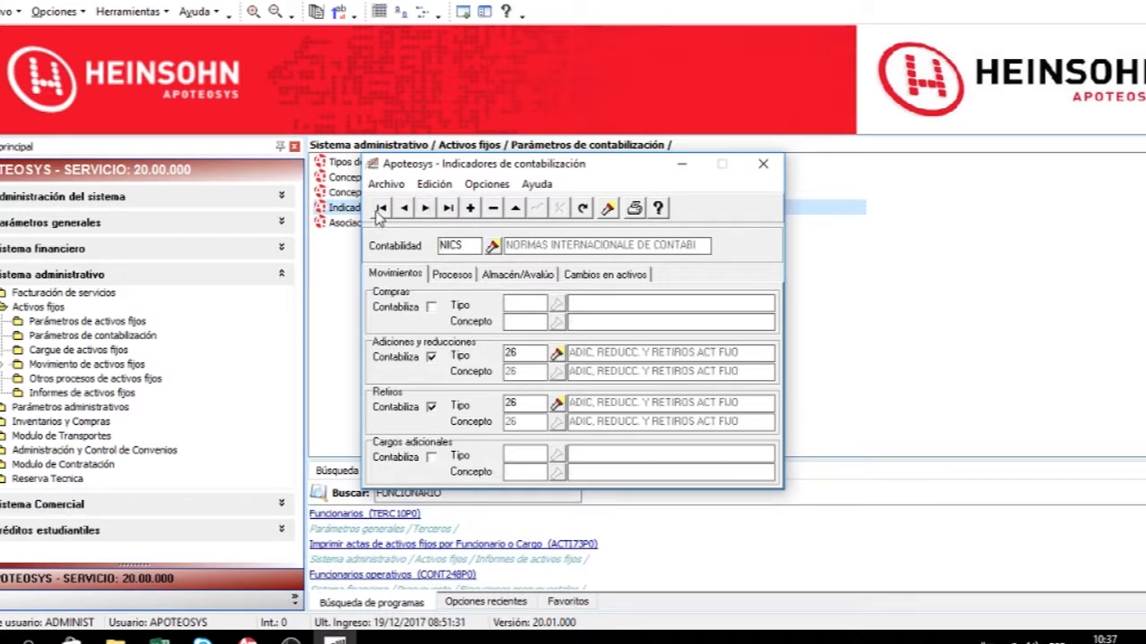
left_click(425, 211)
left_click(425, 211)
left_click(425, 211)
left_click(425, 211)
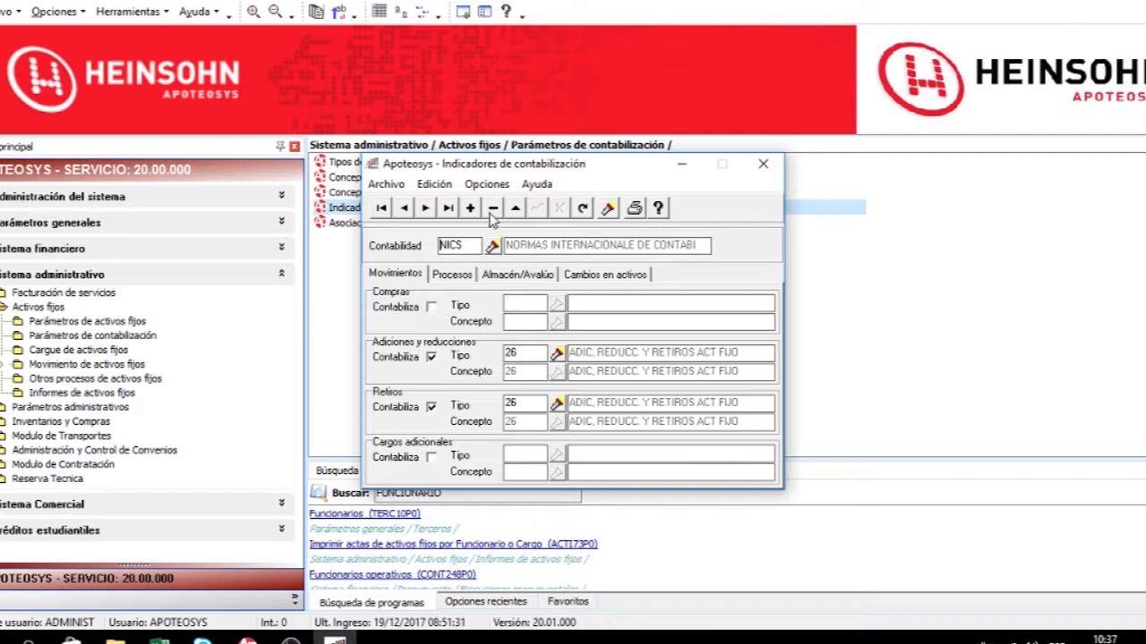
left_click(517, 209)
left_click(431, 307)
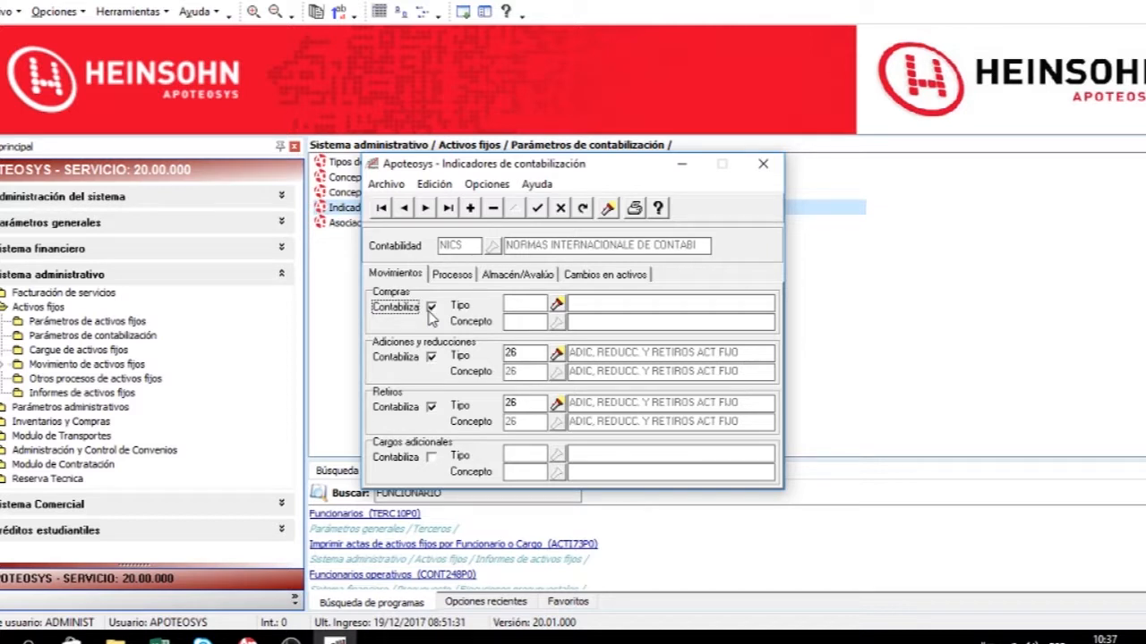
left_click(556, 305)
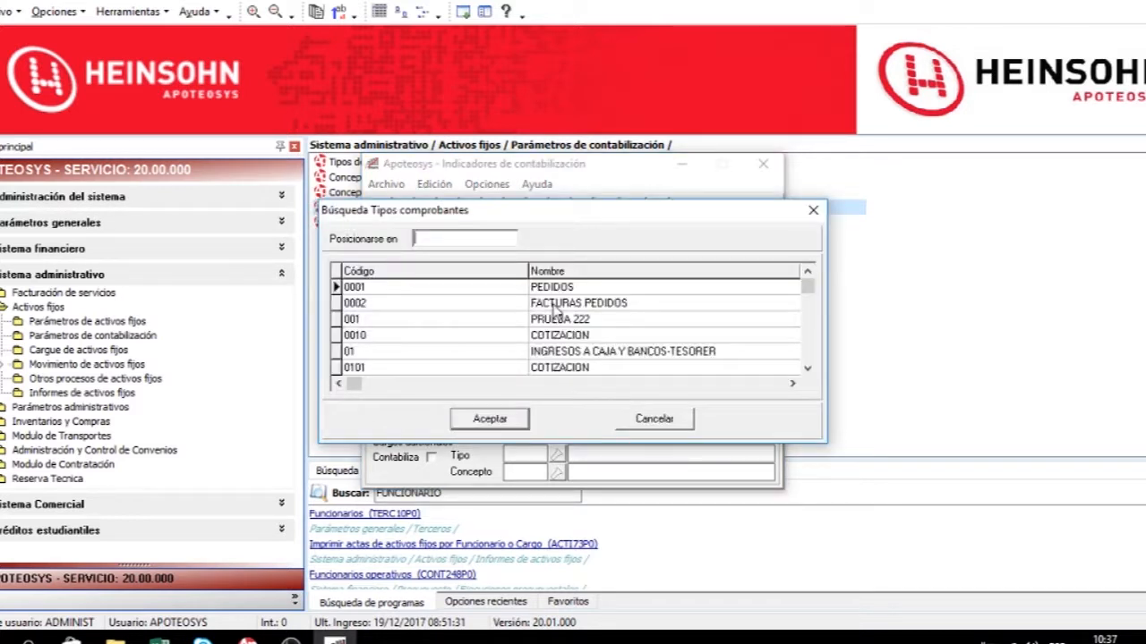
double_click(430, 352)
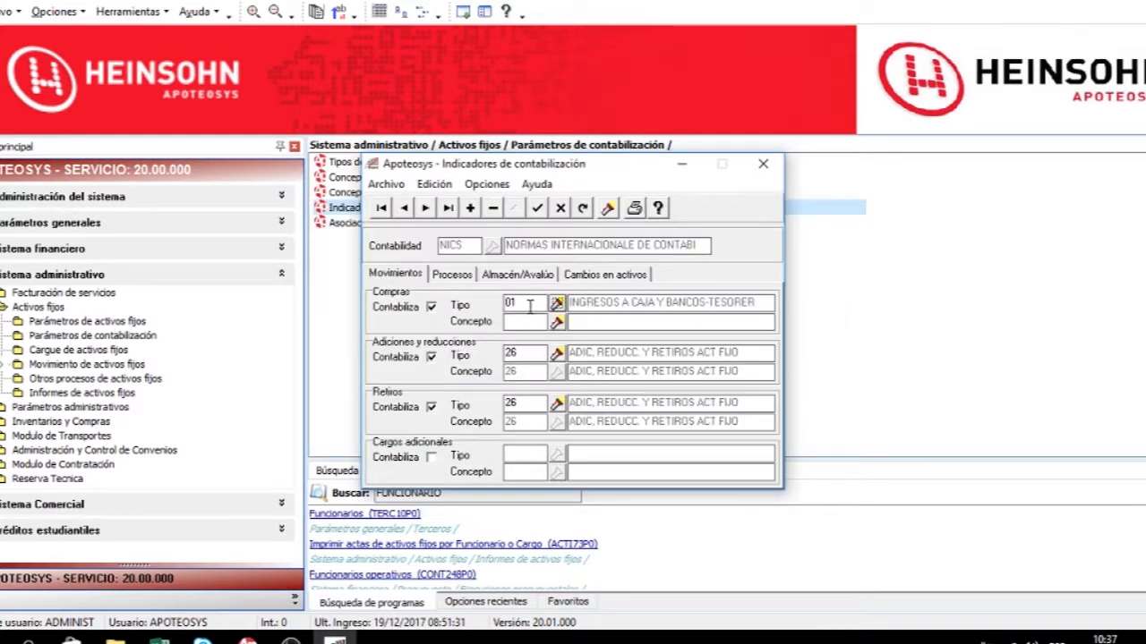
left_click(556, 321)
double_click(466, 307)
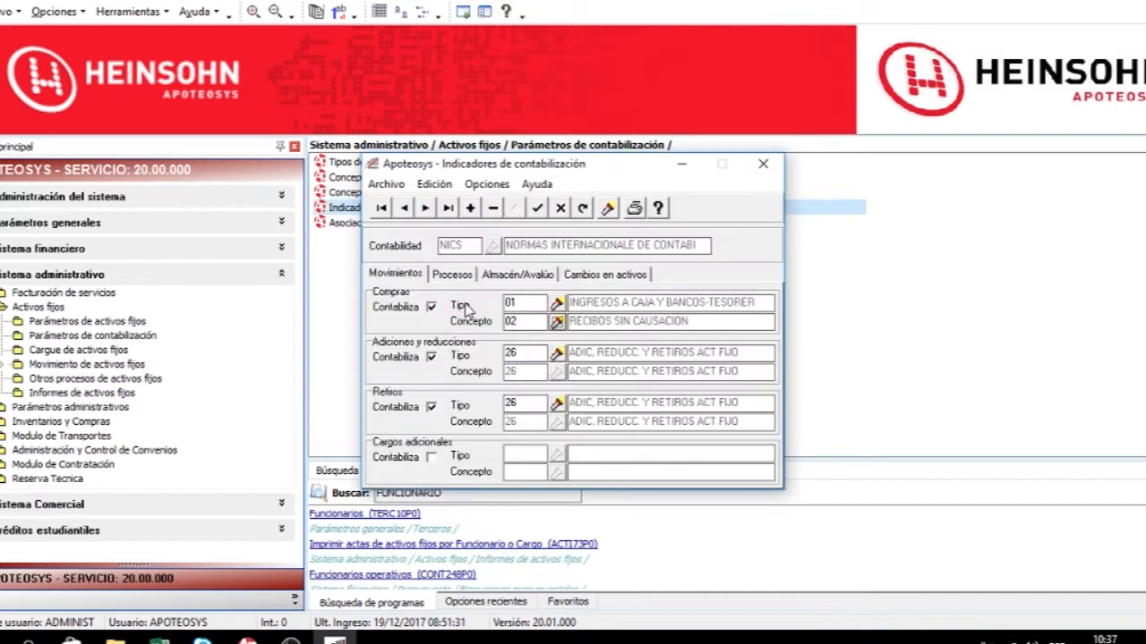
left_click(538, 210)
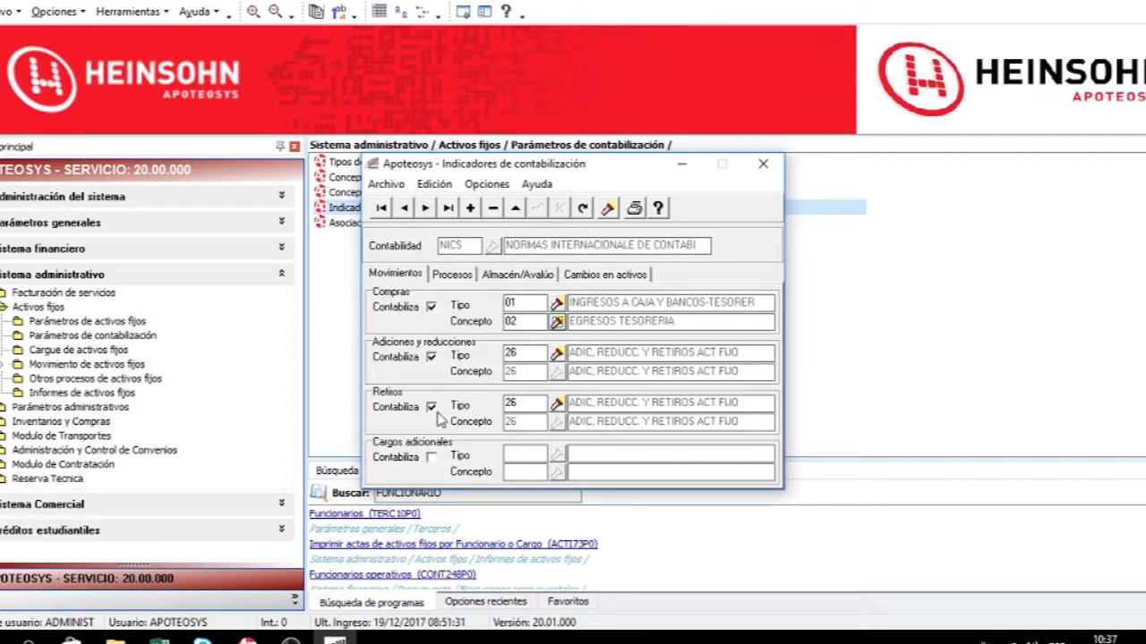
Disable accounting of Retiros for the NICS accounting and save.
left_click(513, 209)
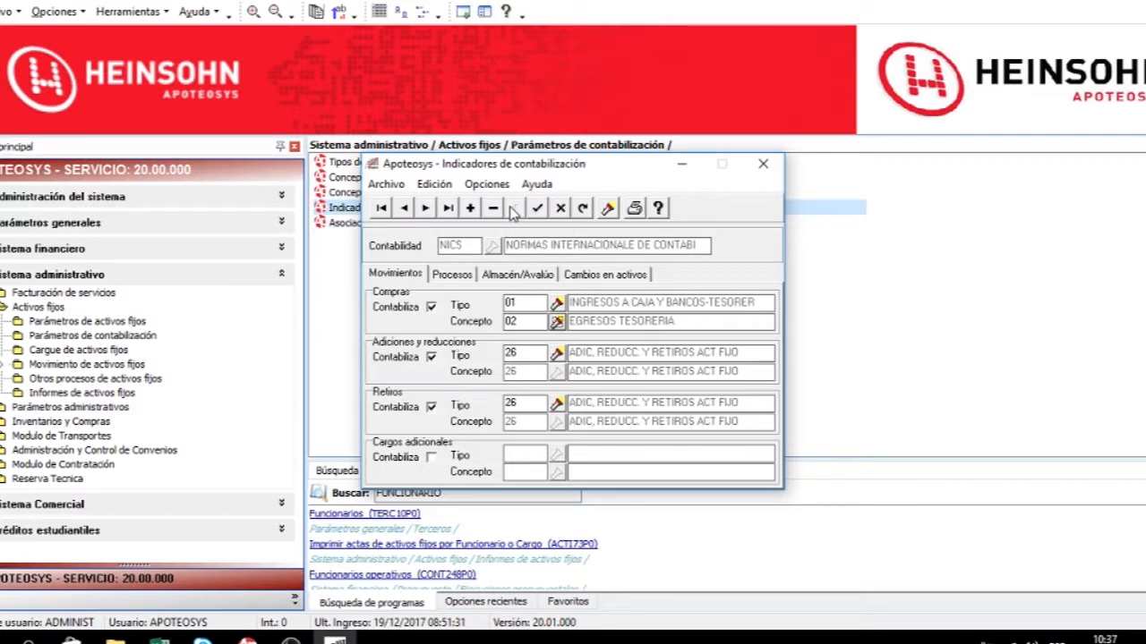
left_click(431, 408)
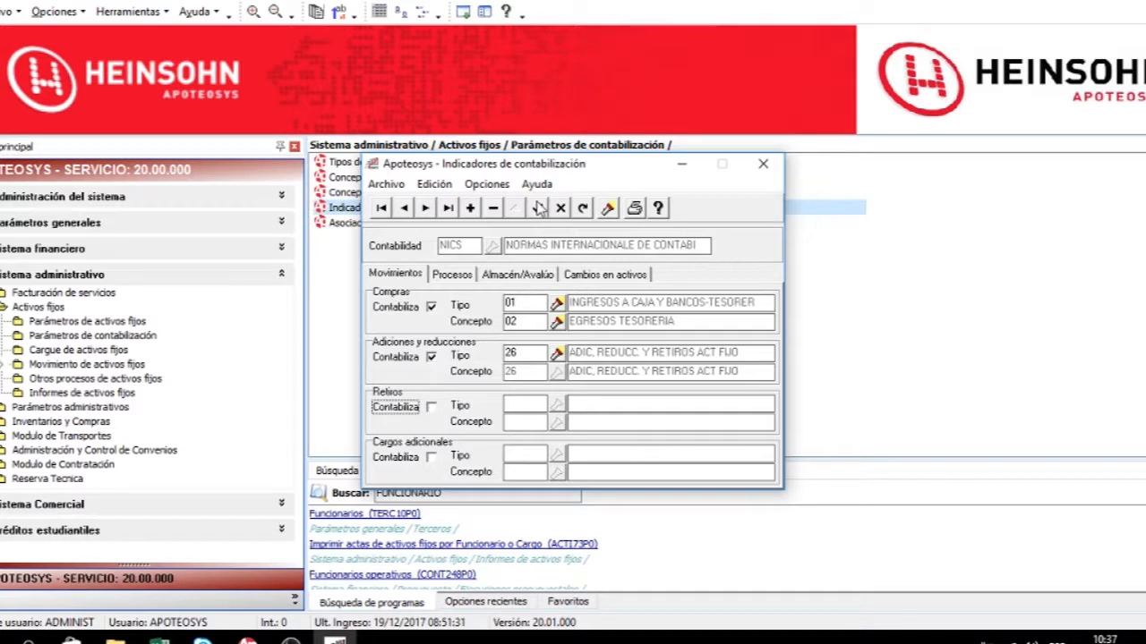
left_click(539, 211)
Review the Procesos and Almacén/Avalúo indicator tabs.
left_click(452, 275)
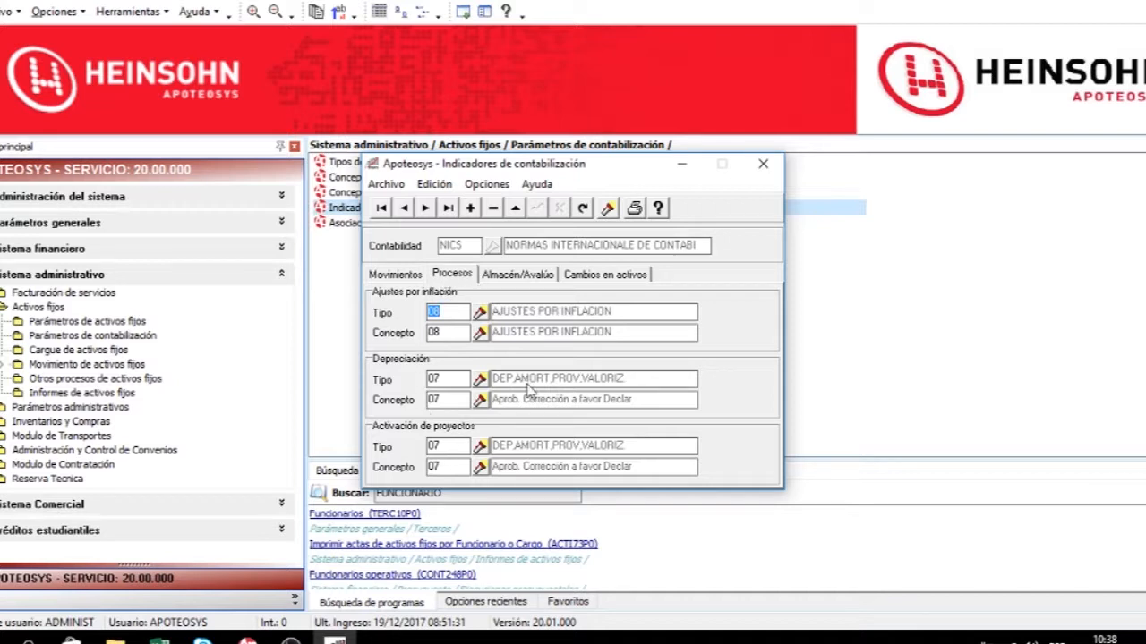
left_click(544, 279)
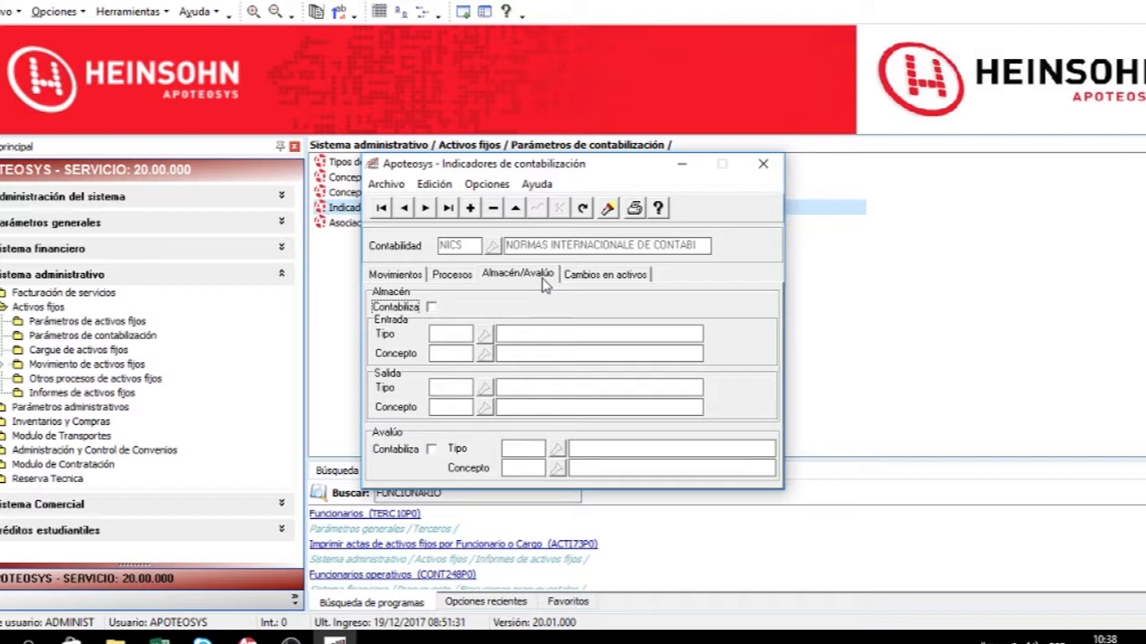
left_click(514, 207)
left_click(431, 307)
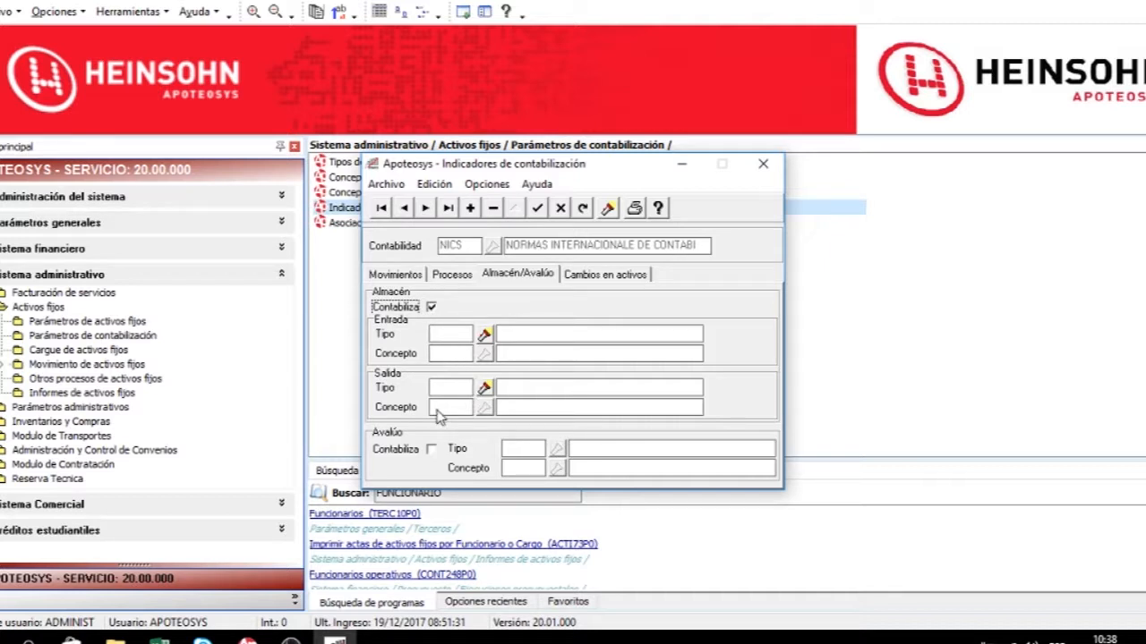
left_click(561, 209)
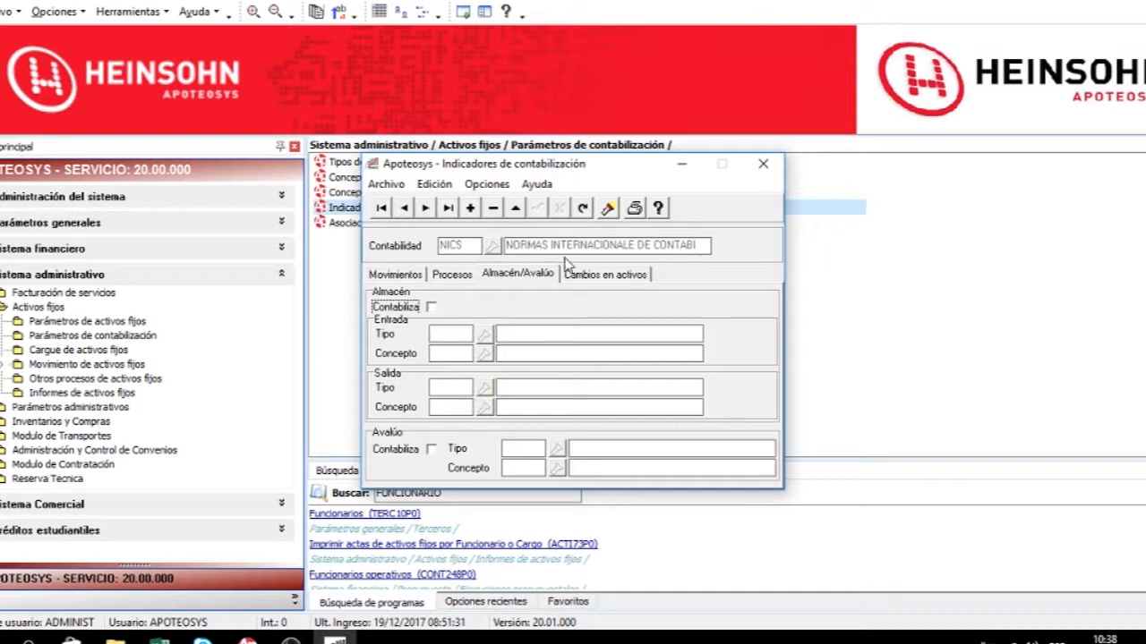
Try enabling Centros de utilidad accounting on the Cambios en activos tab, cancel the edit and return to Movimientos.
left_click(595, 276)
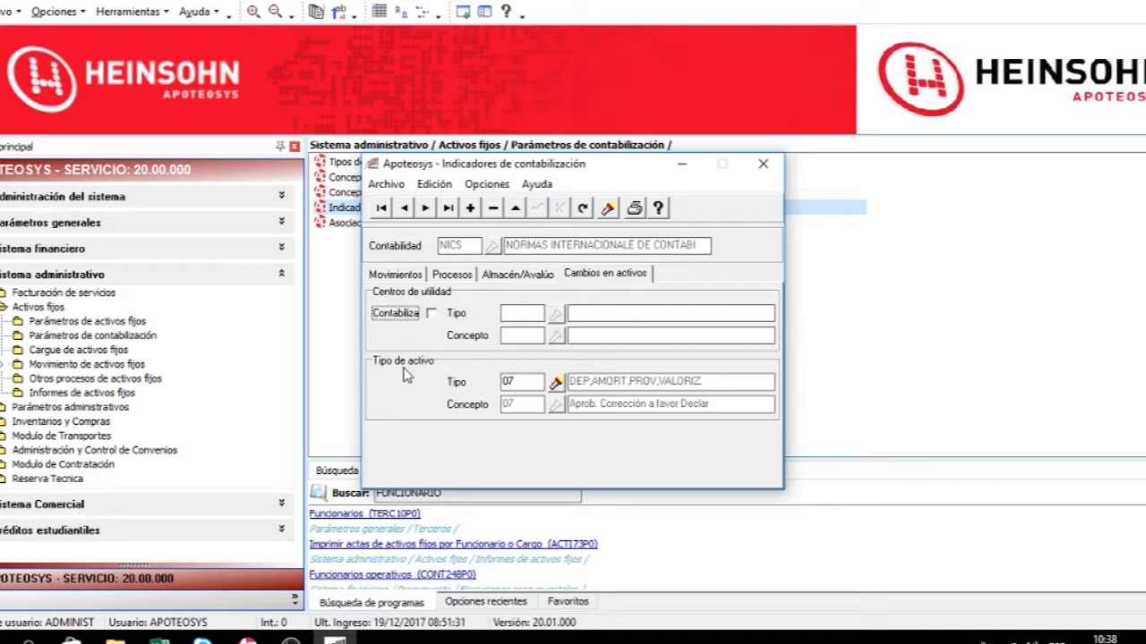
left_click(515, 208)
left_click(431, 315)
left_click(561, 209)
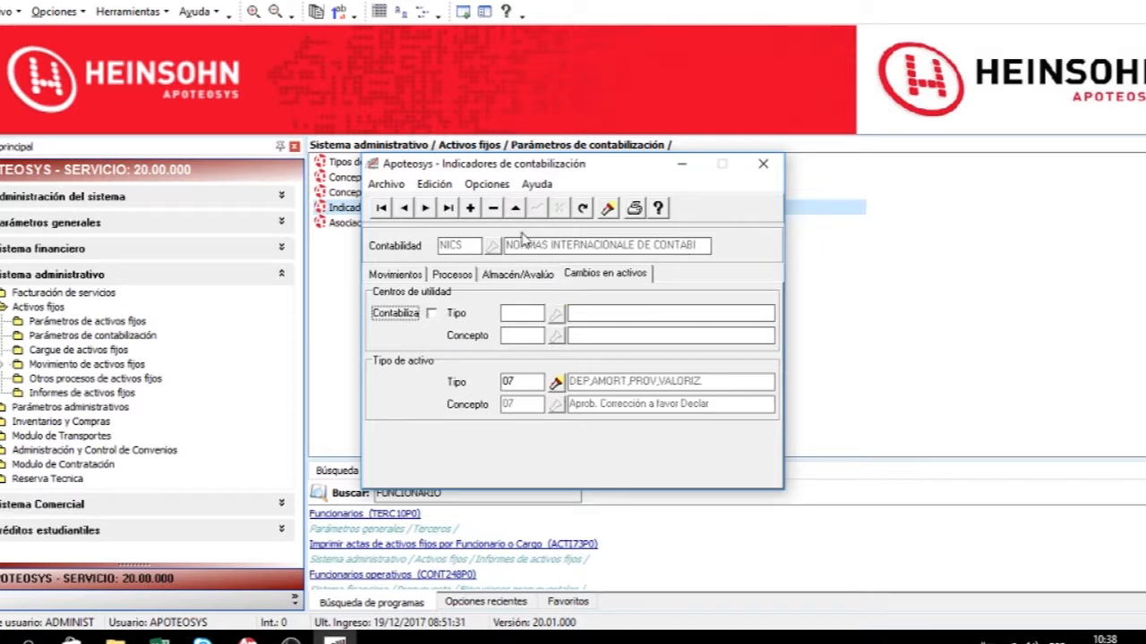
left_click(407, 277)
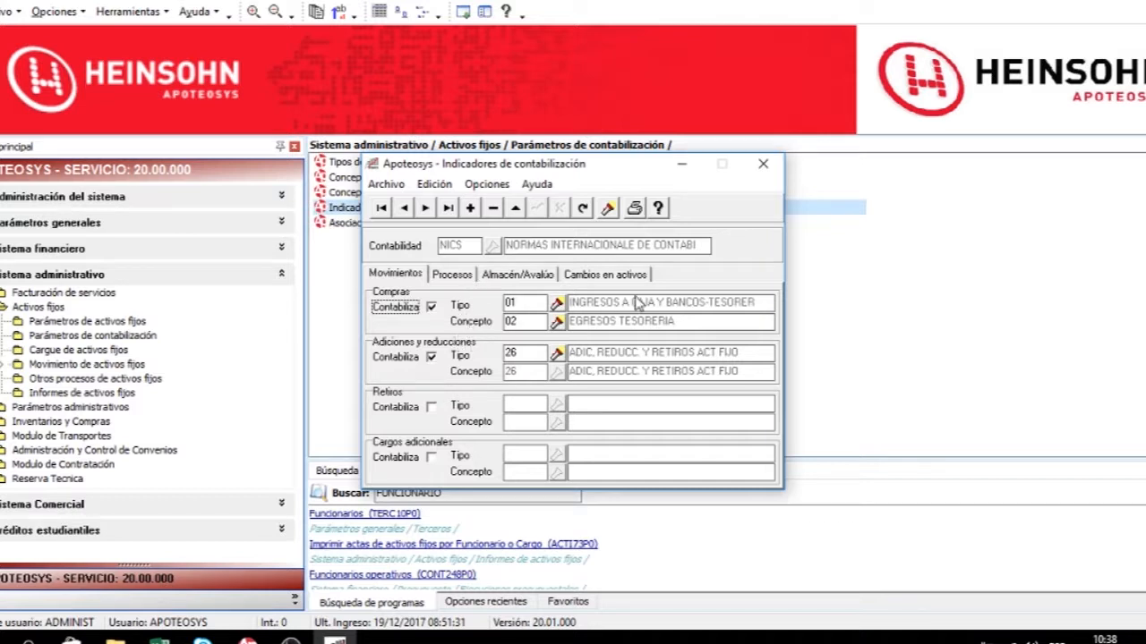
Print the accounting indicators report, then close the preview and the Indicadores de contabilización window.
left_click(635, 210)
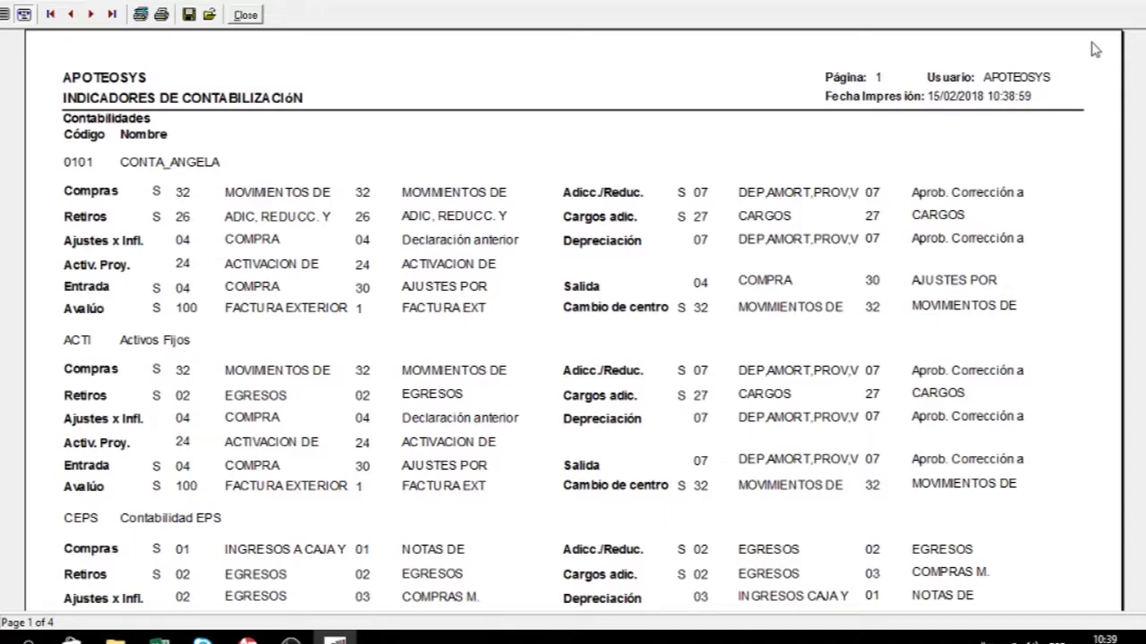
left_click(245, 14)
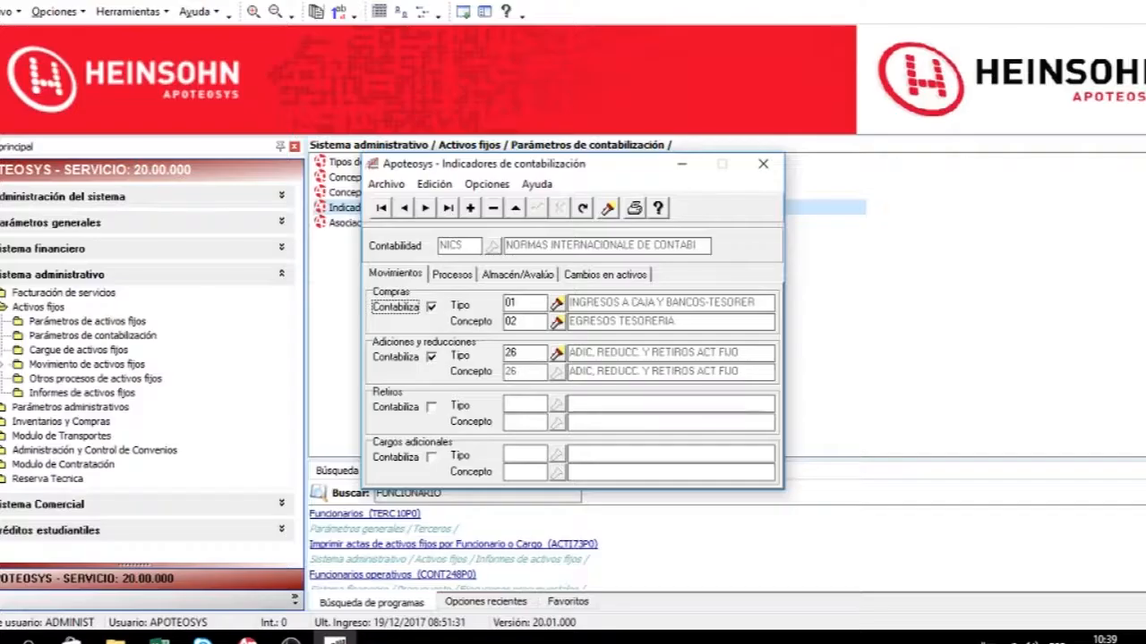
left_click(763, 166)
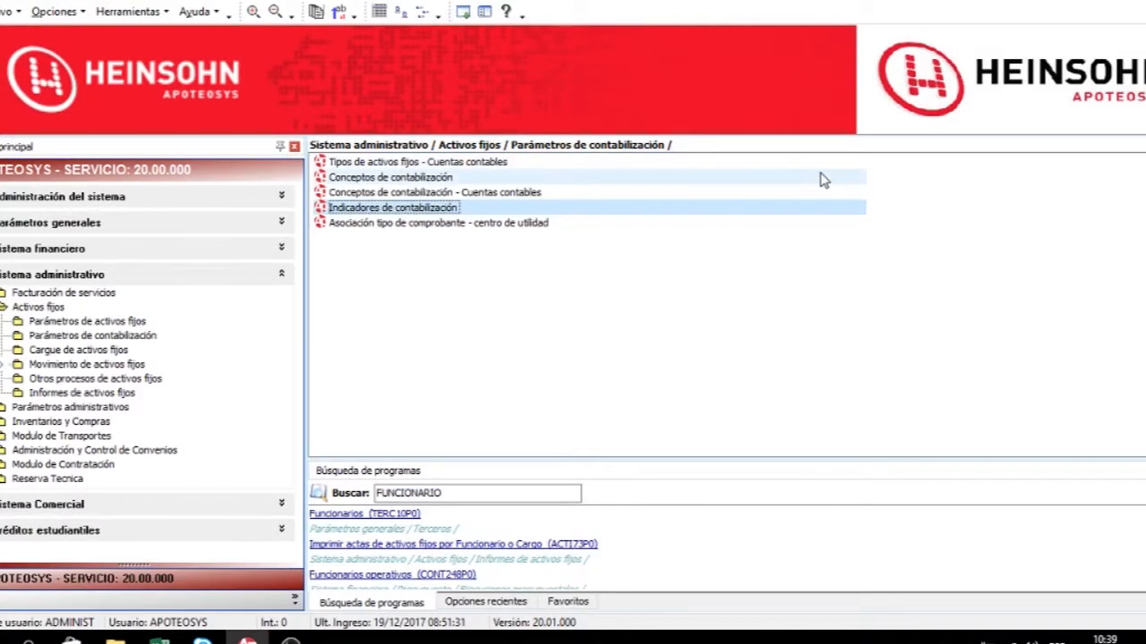
Open Asociación tipo de comprobante - centro de utilidad, review each movement's type and centre, and close it.
left_click(407, 231)
double_click(408, 231)
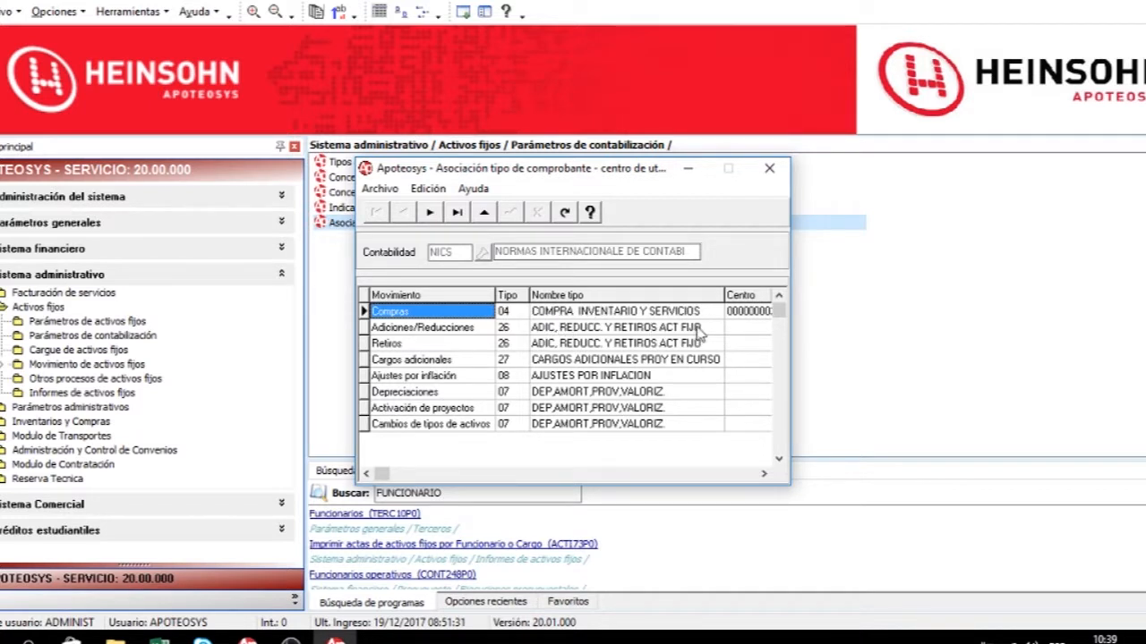
left_click(749, 313)
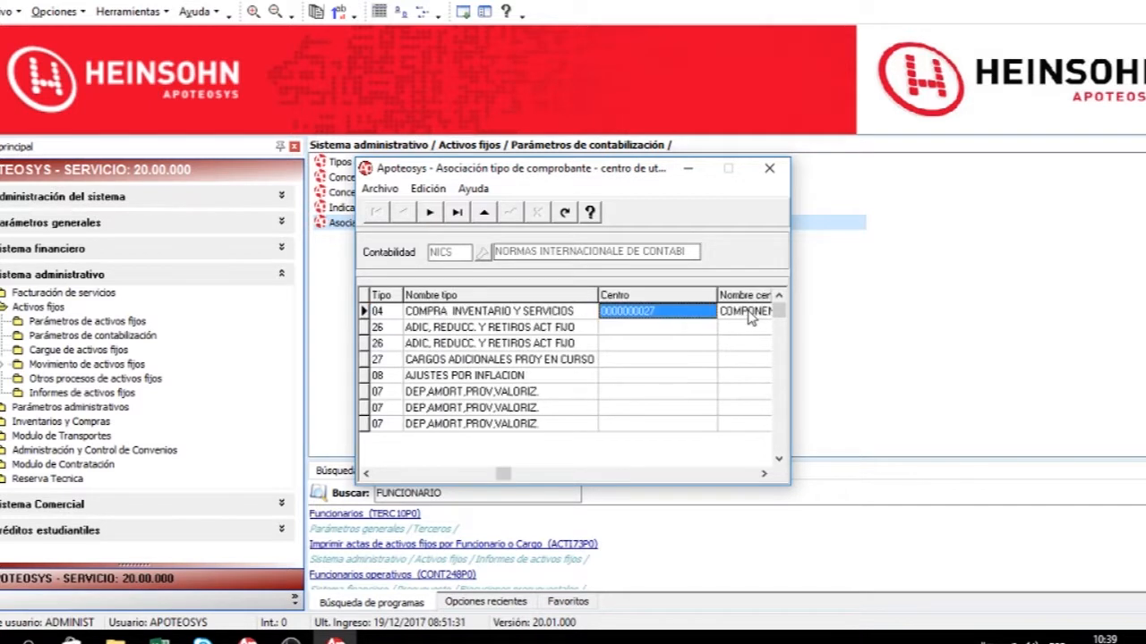
key("Home")
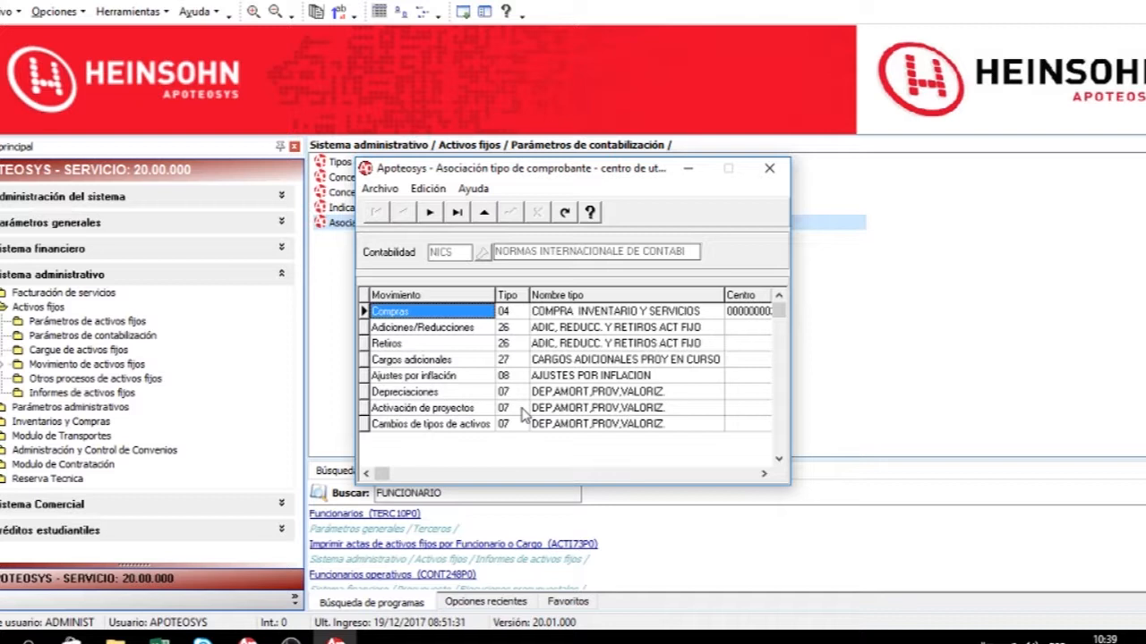
key("Tab")
key("Tab")
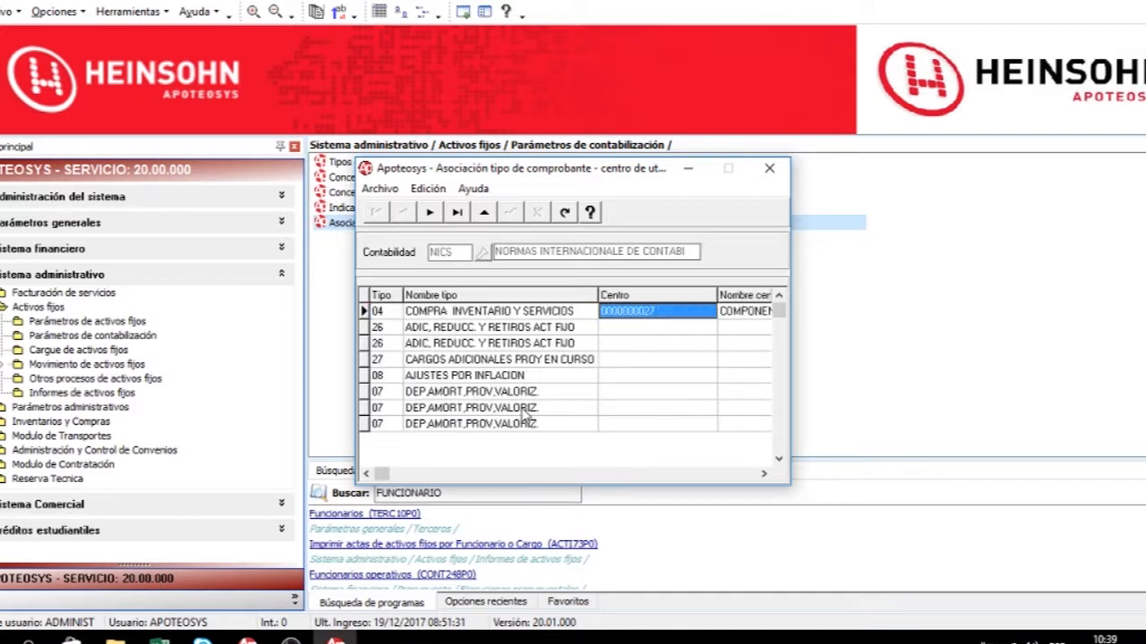
key("Home")
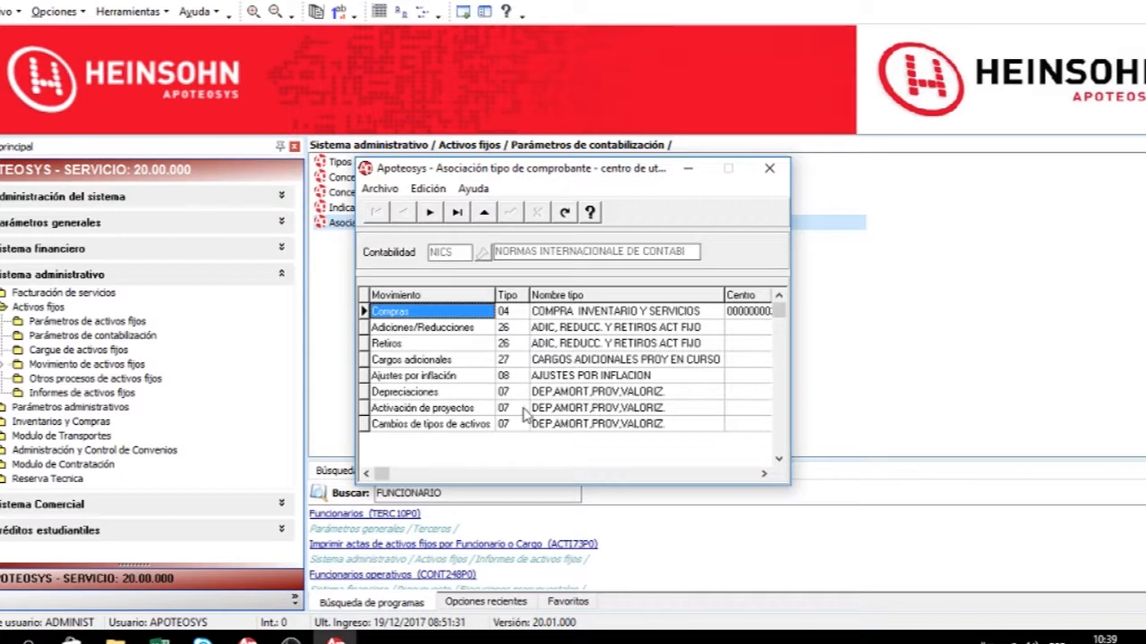
left_click(768, 170)
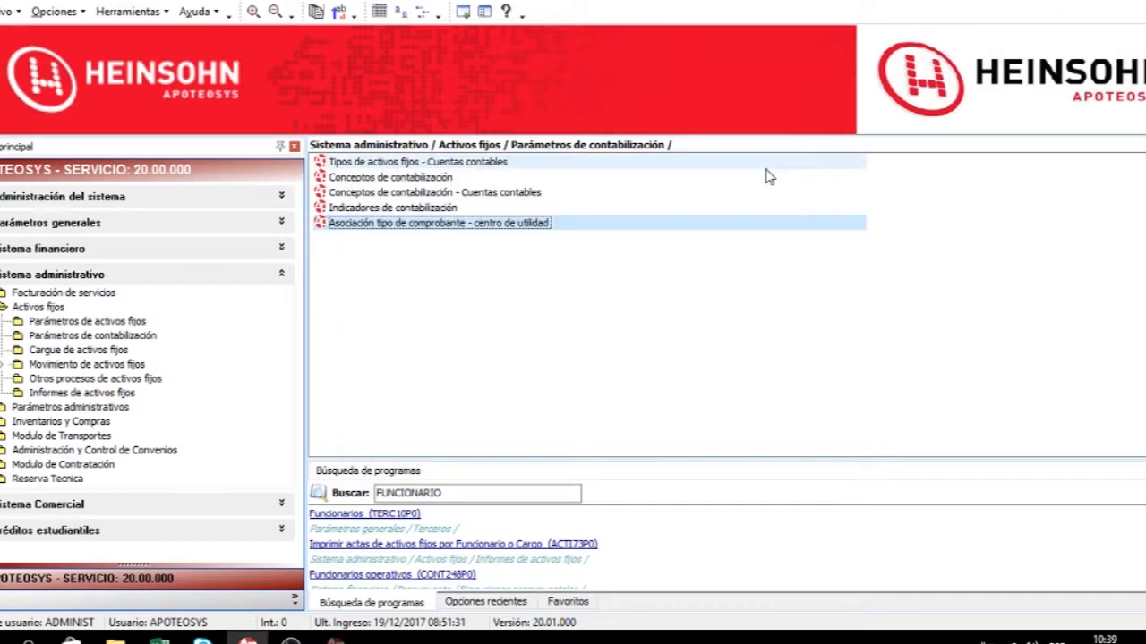